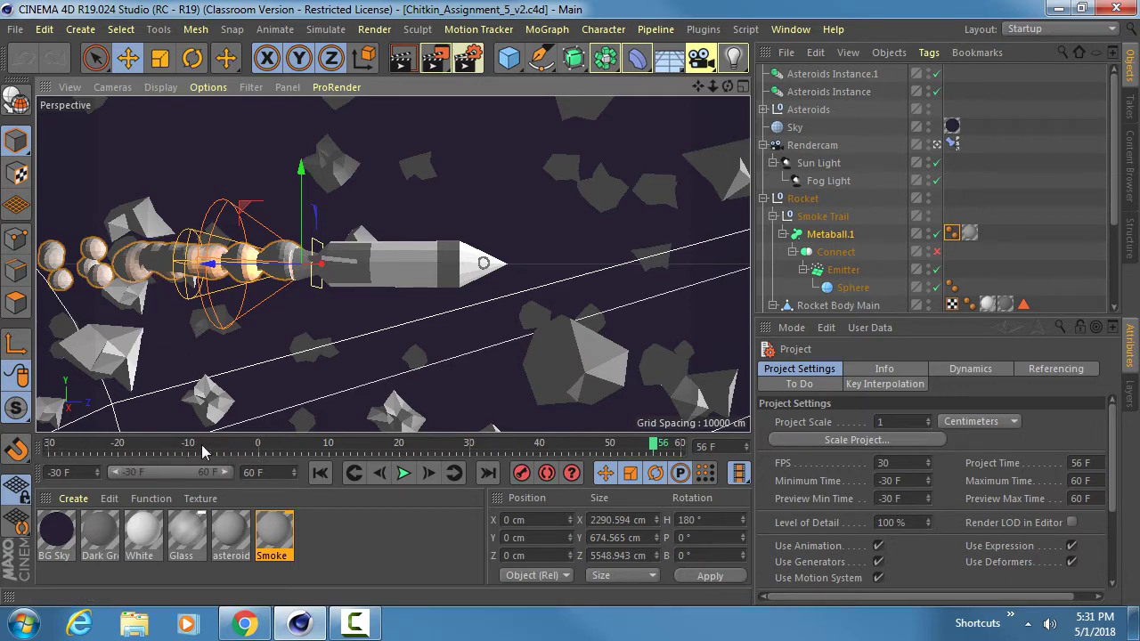
Render a preview of the viewport and set the renderer to Physical in the render settings
click(402, 58)
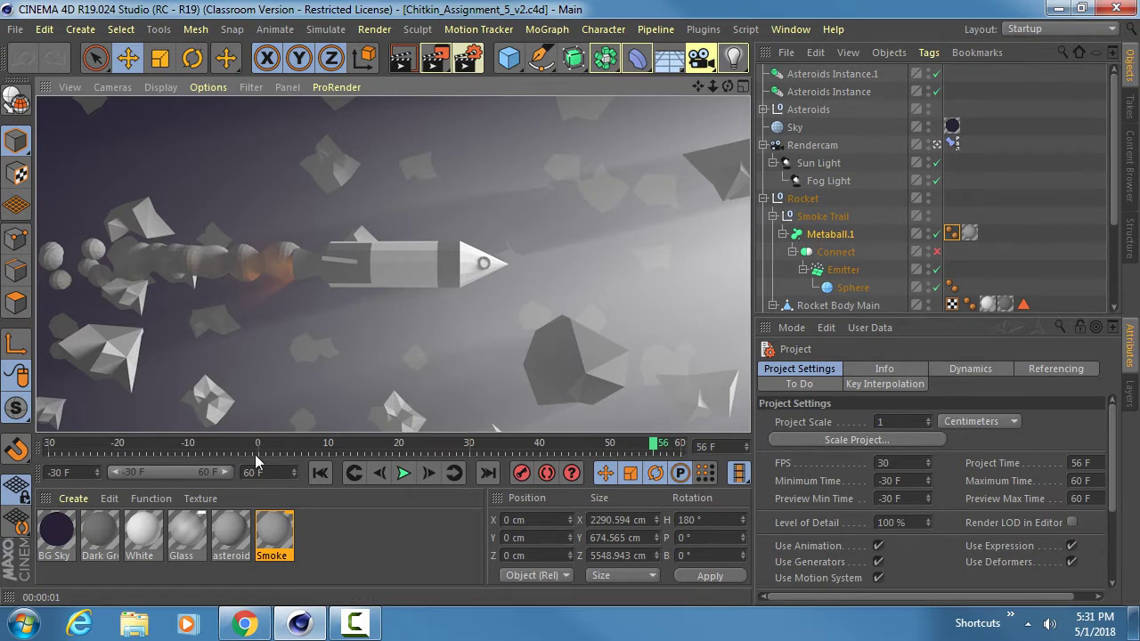
click(473, 55)
drag(371, 15, 643, 83)
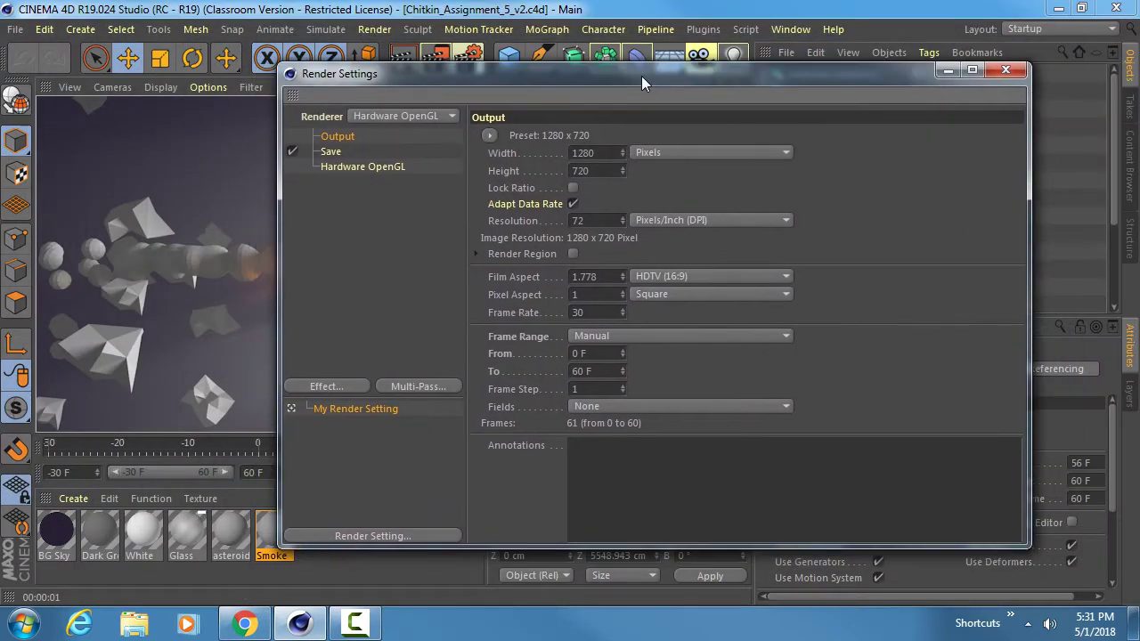
click(343, 231)
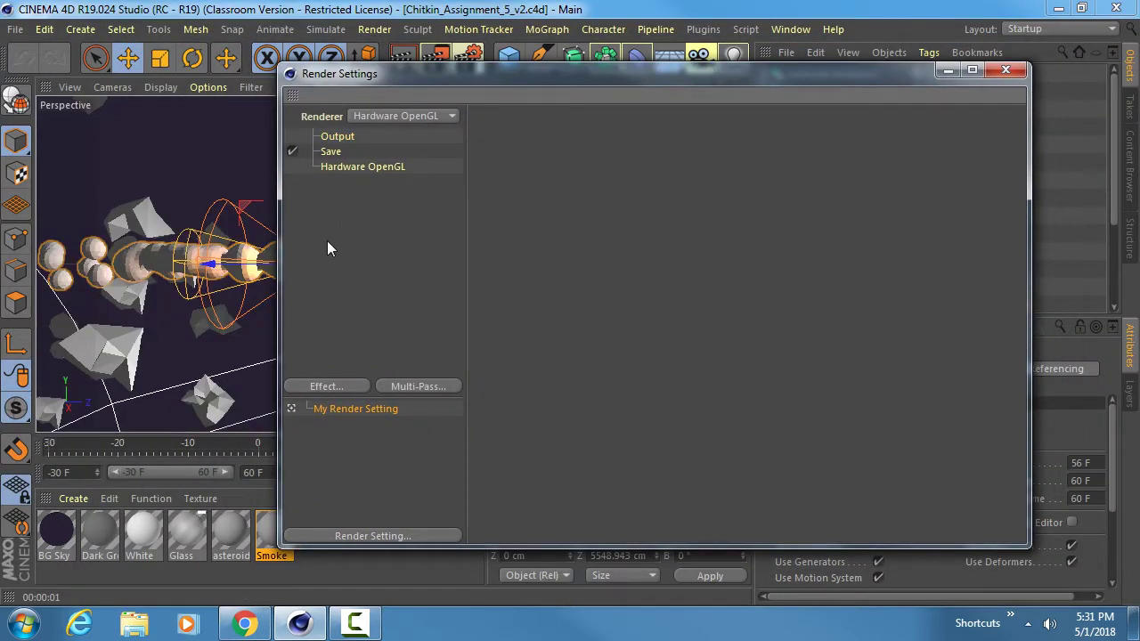
drag(378, 79, 400, 90)
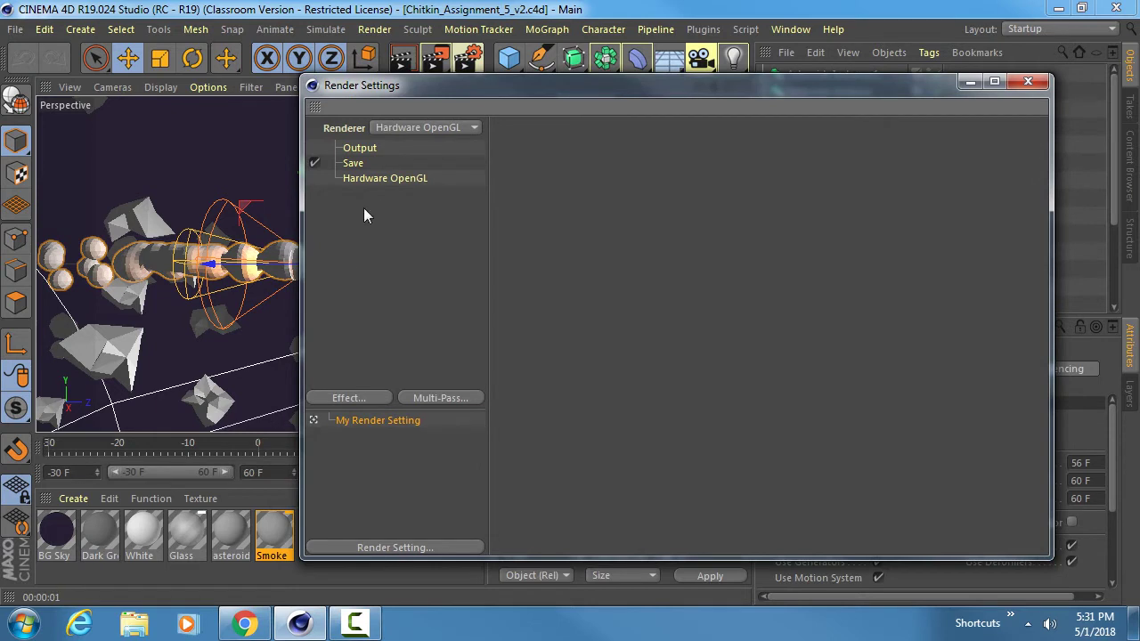
click(405, 129)
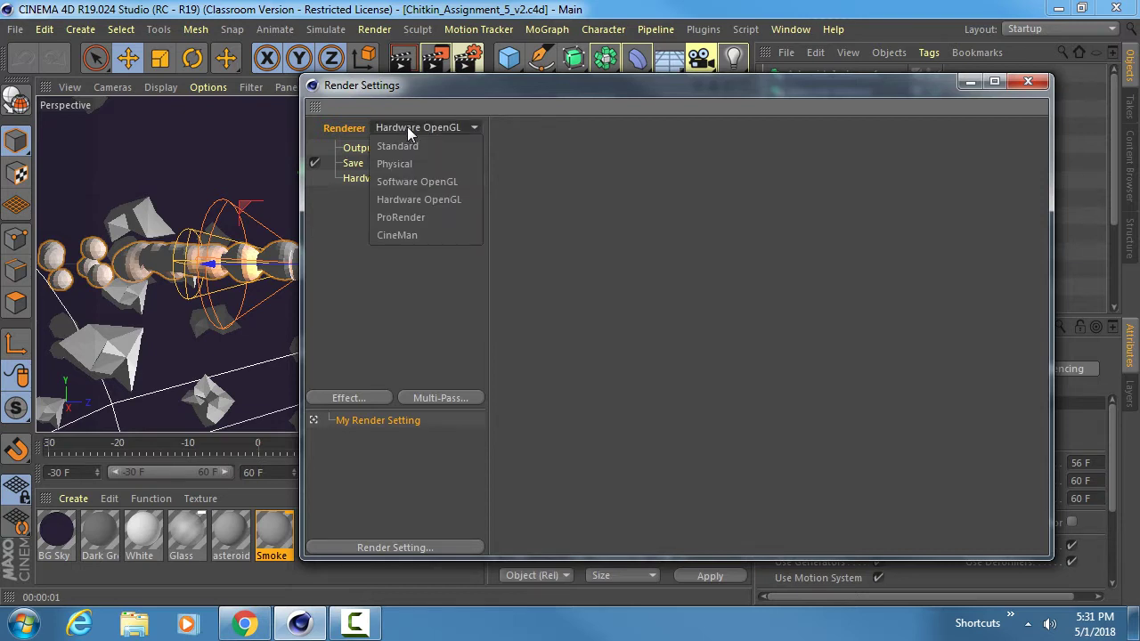
click(431, 112)
click(426, 128)
click(427, 164)
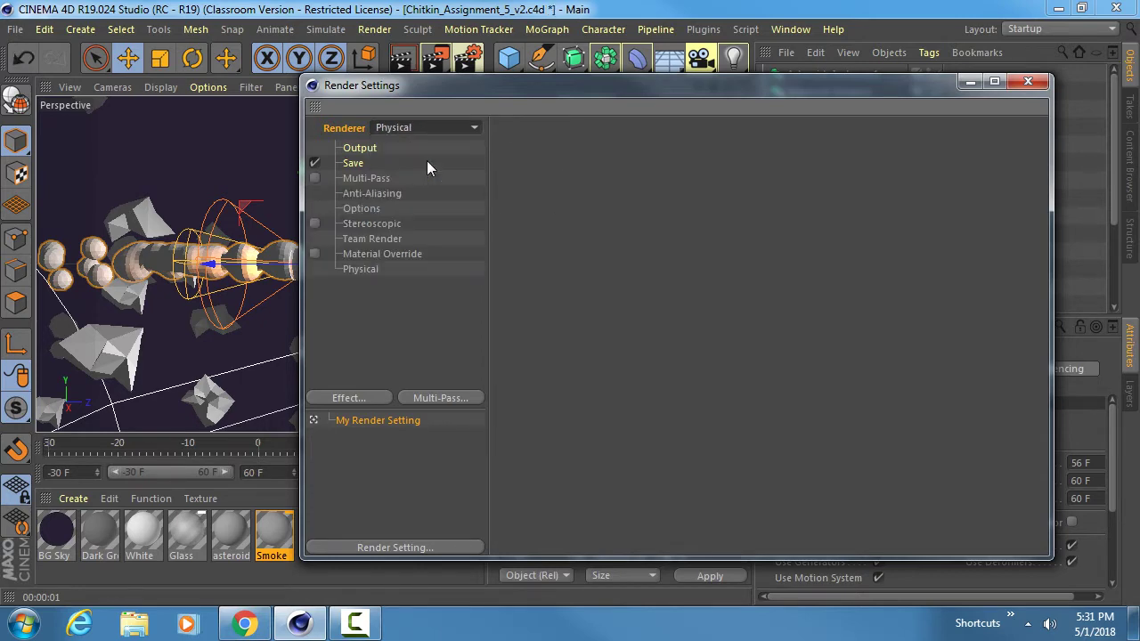
Review the output settings, checking the Manual frame range and its starting frame
drag(471, 91, 449, 141)
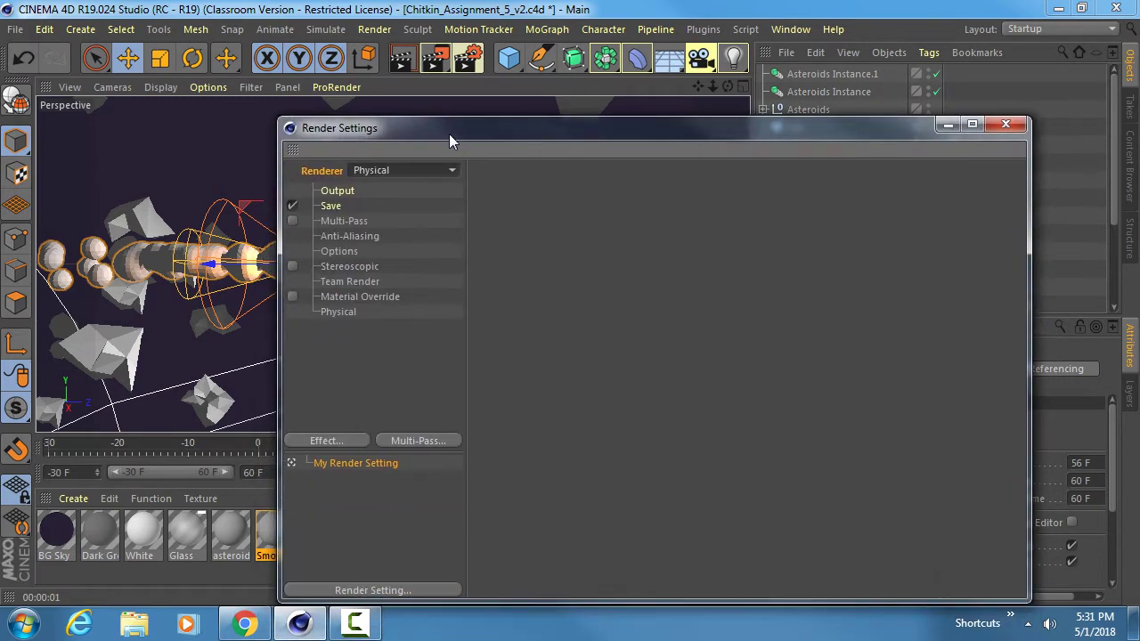
click(340, 191)
drag(419, 127, 397, 77)
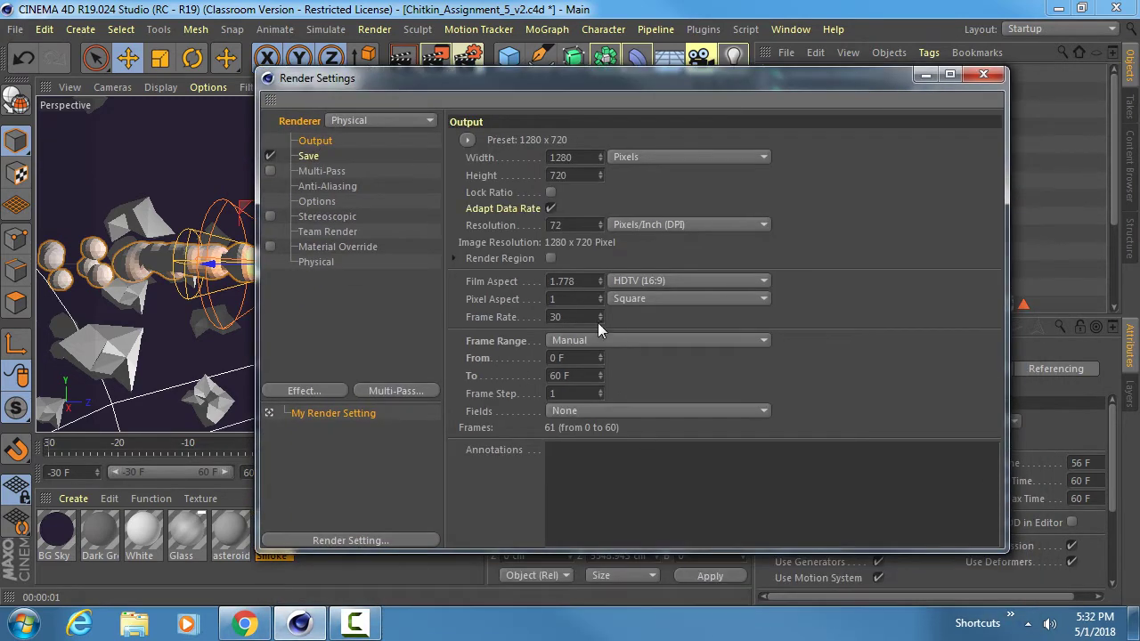
click(569, 342)
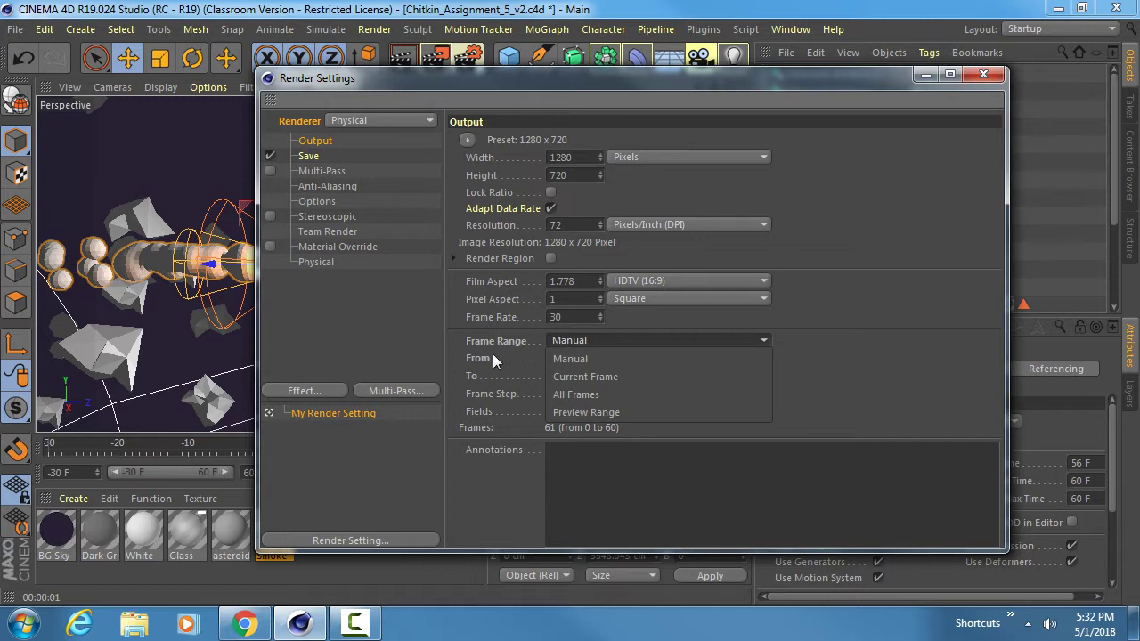
click(568, 357)
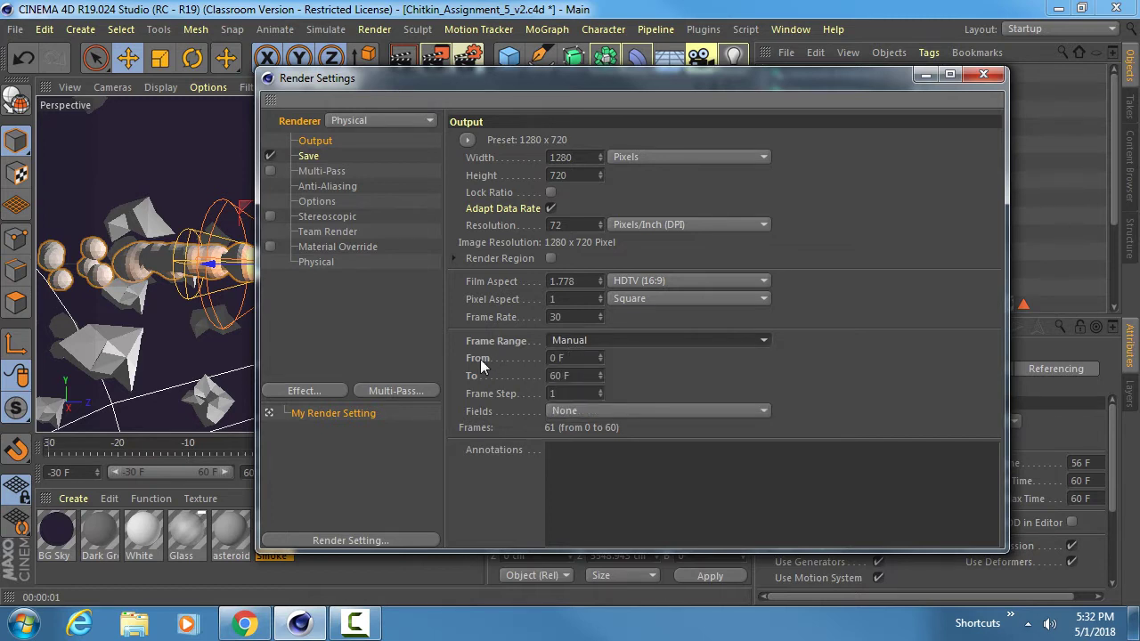
double_click(554, 357)
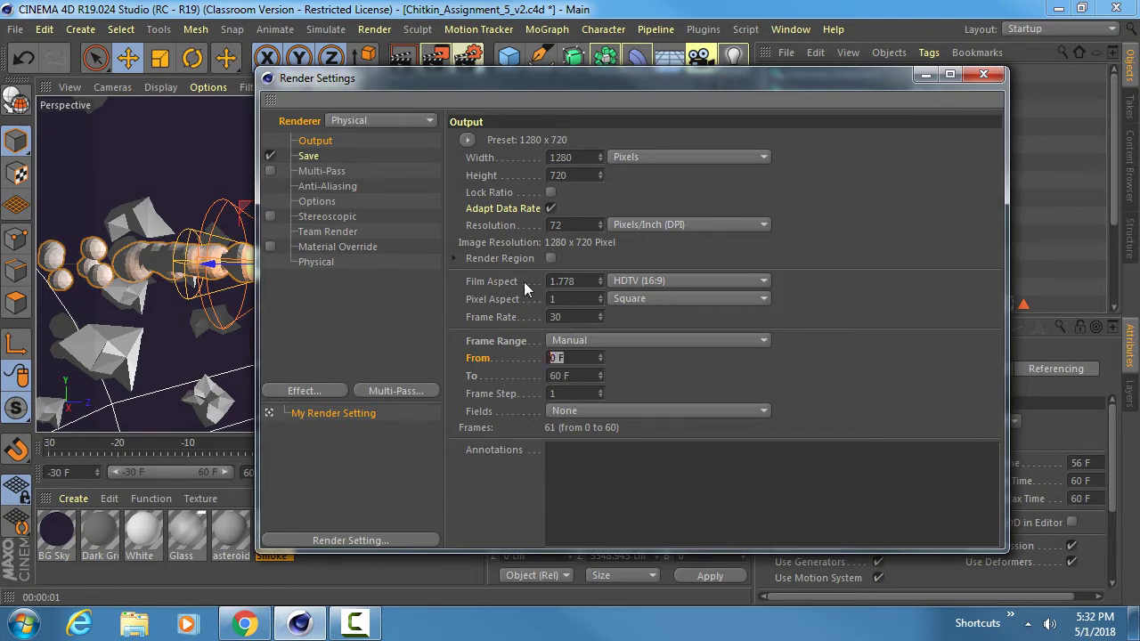
mouse_move(486, 84)
mouse_down()
mouse_move(486, 123)
mouse_move(485, 84)
mouse_up()
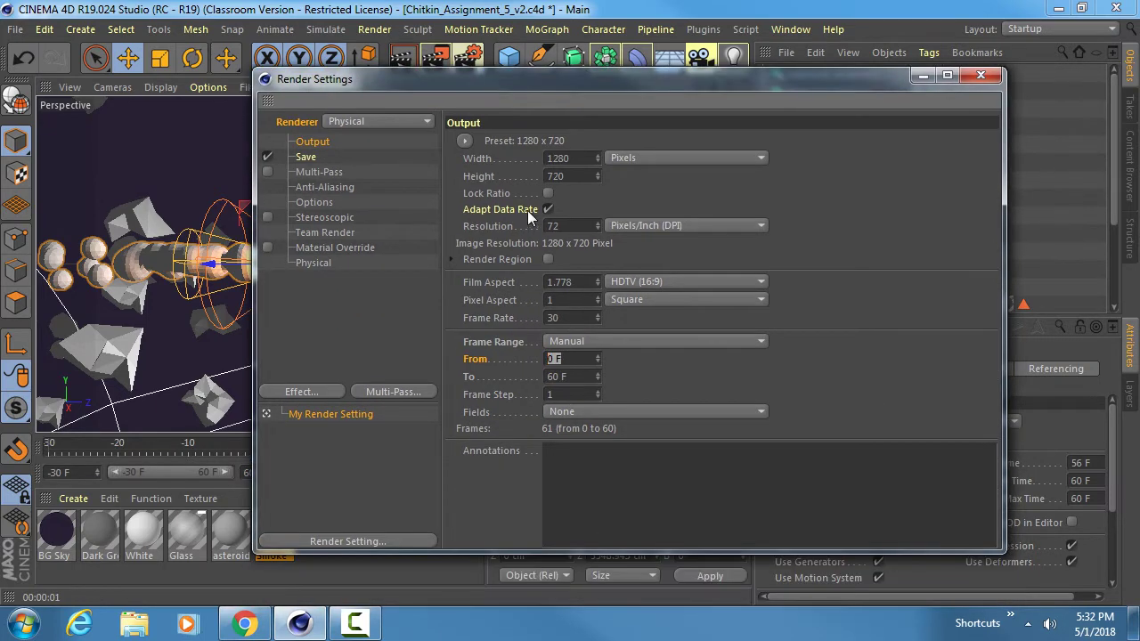
Switch the renderer to Standard and render a preview of the viewport
click(307, 157)
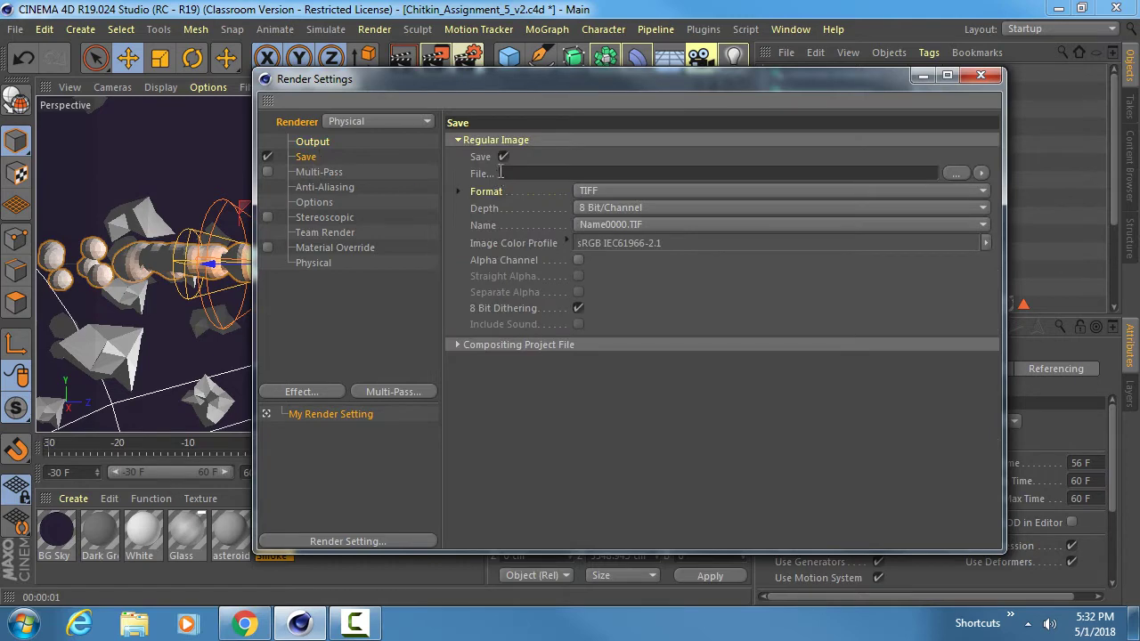
drag(475, 86, 1139, 169)
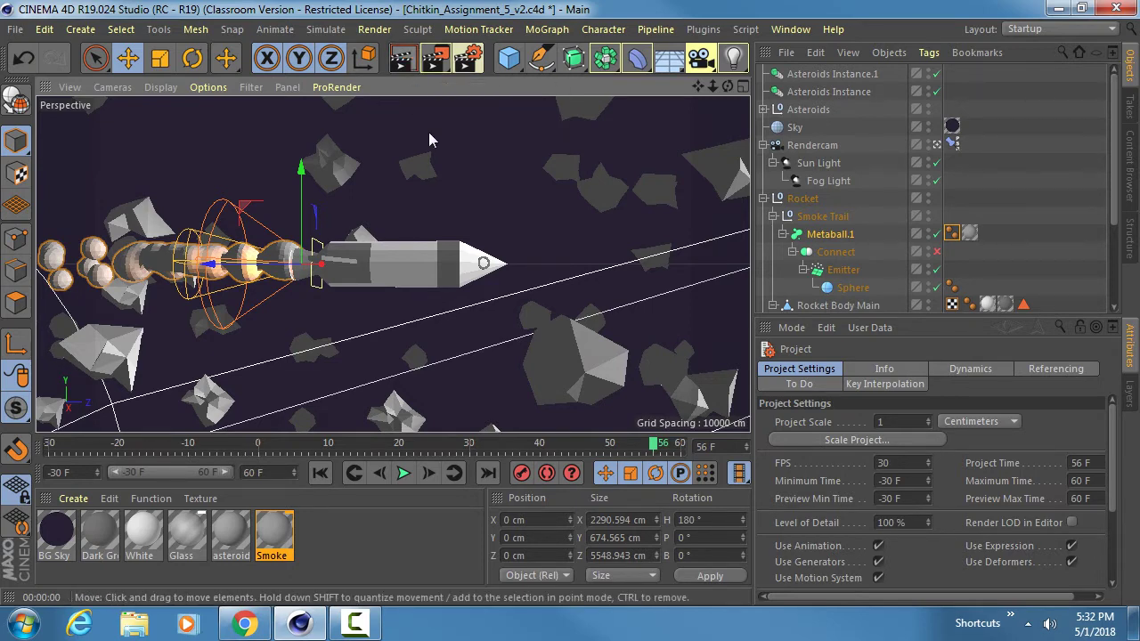
click(436, 159)
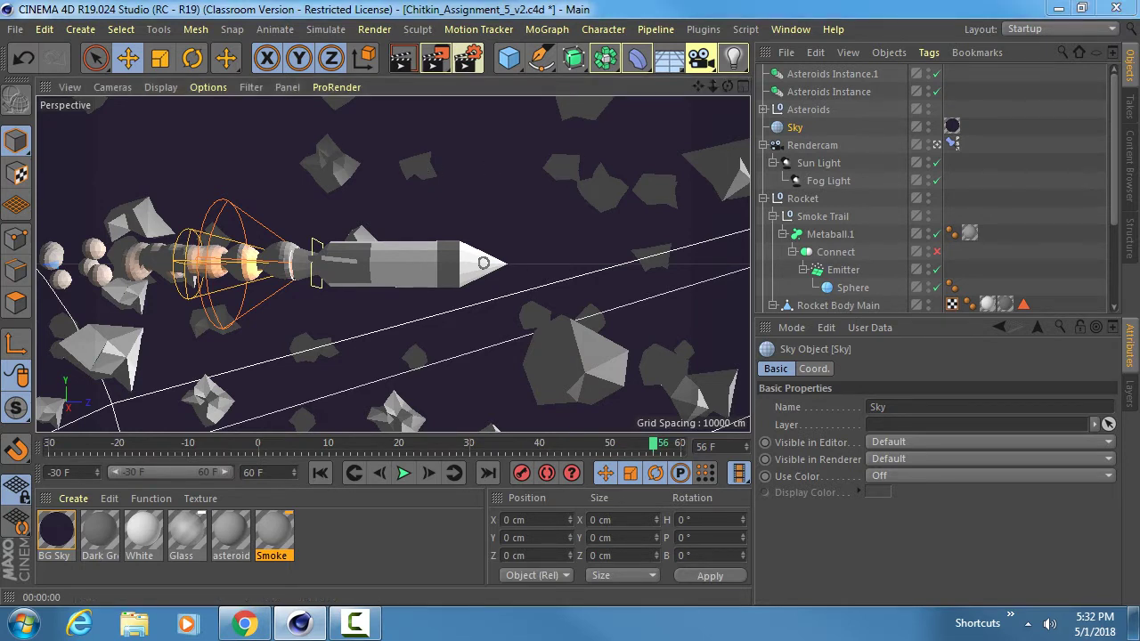
click(401, 59)
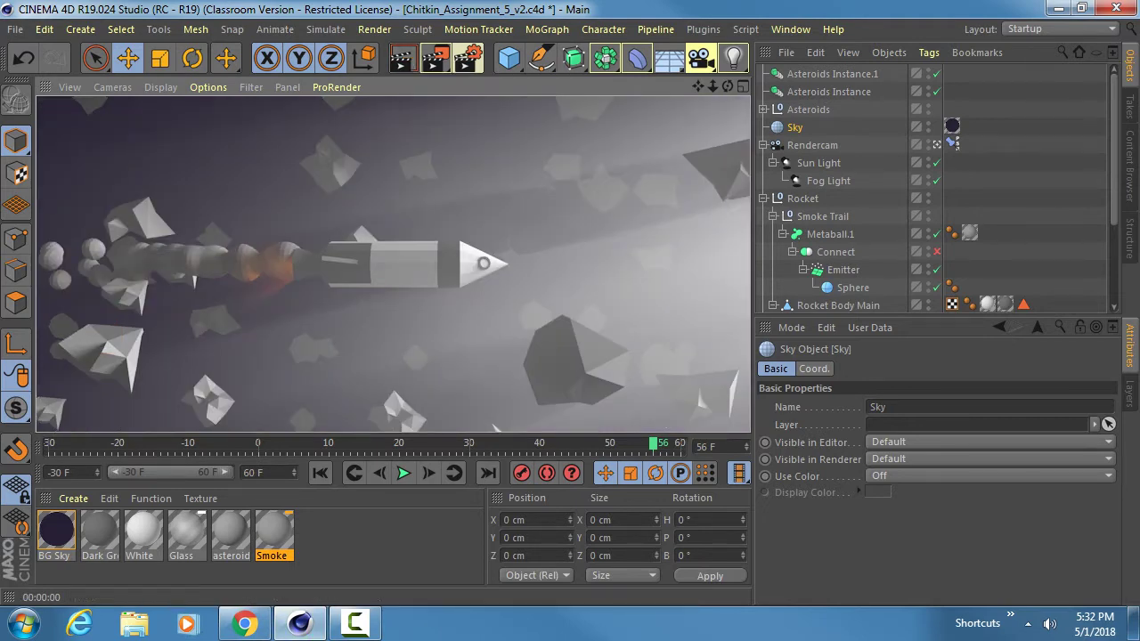
Set the render's anti-aliasing to Best with the Gauss (Animation) filter
key(ctrl+b)
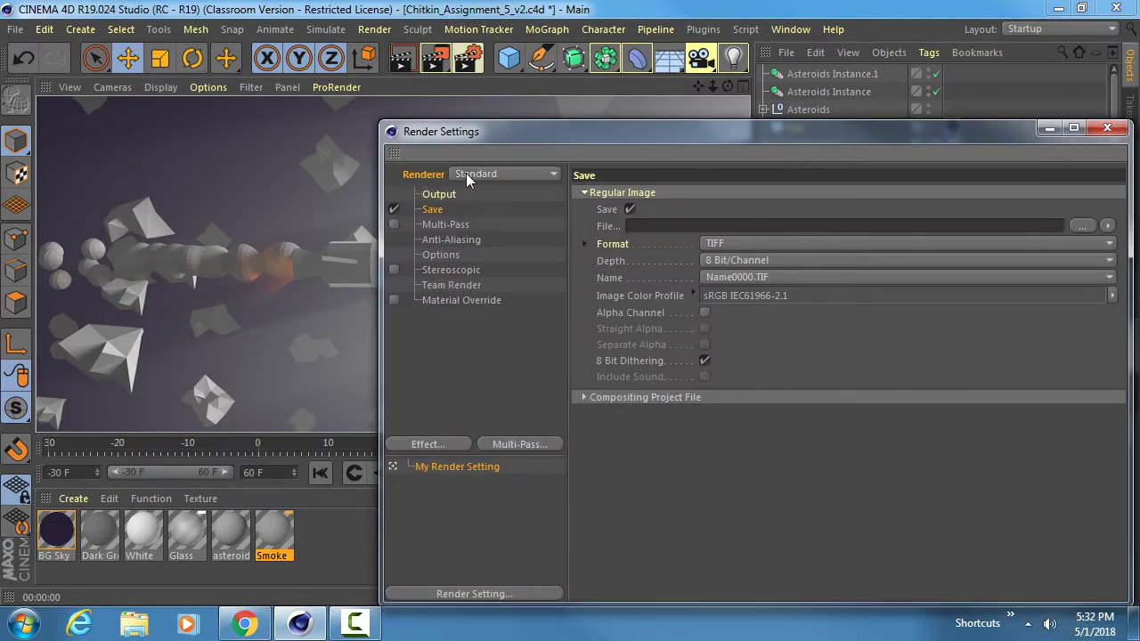
drag(484, 139, 366, 85)
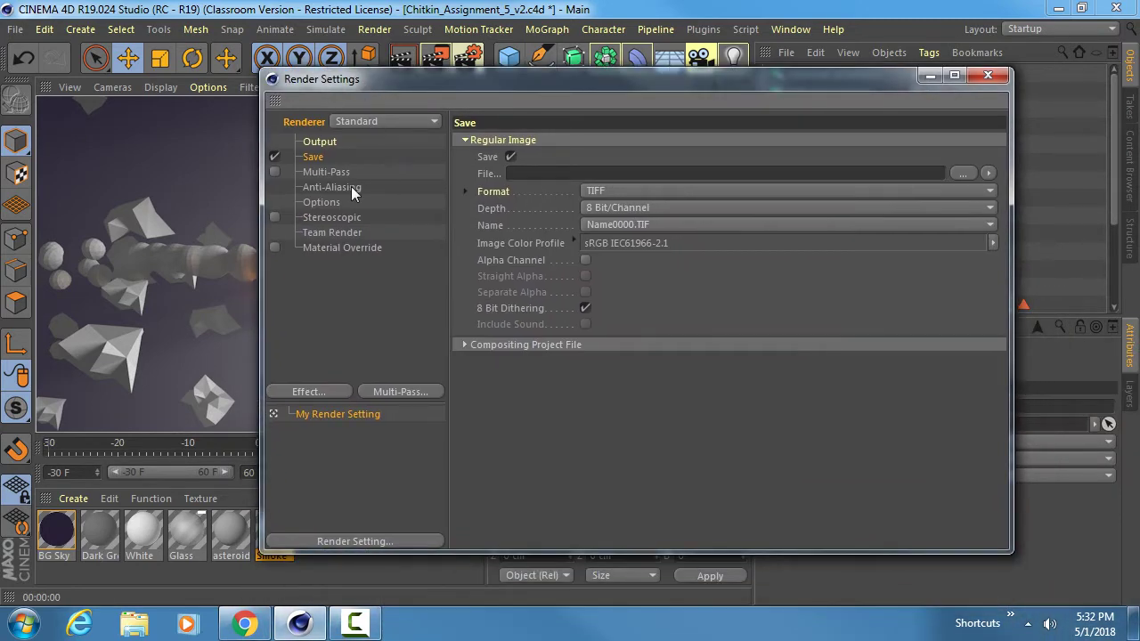
click(324, 202)
click(324, 190)
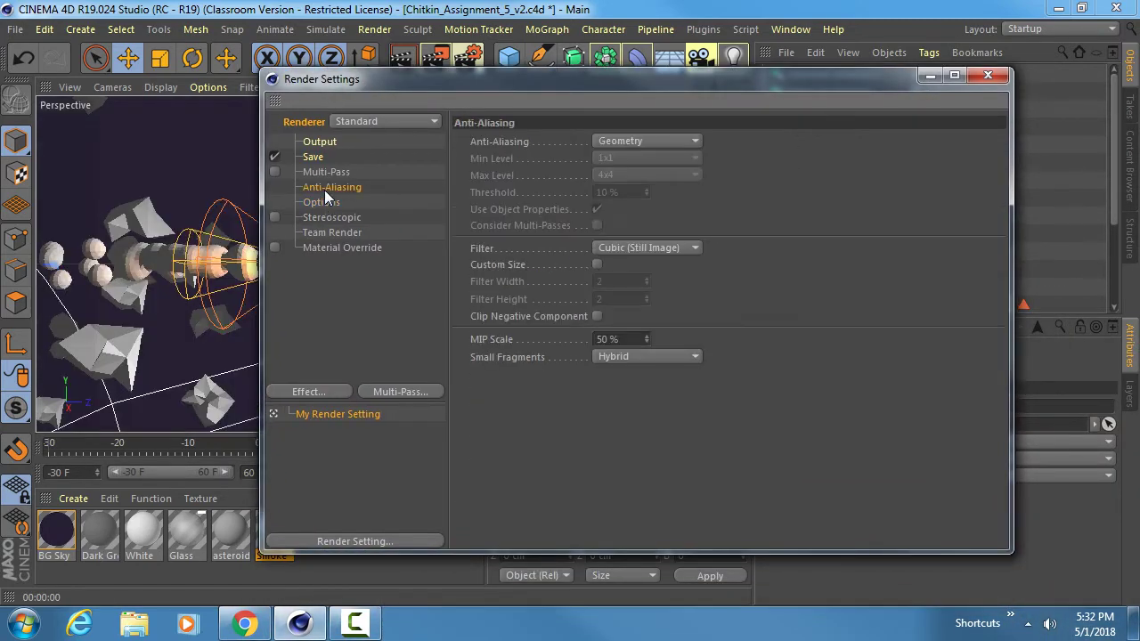
click(639, 141)
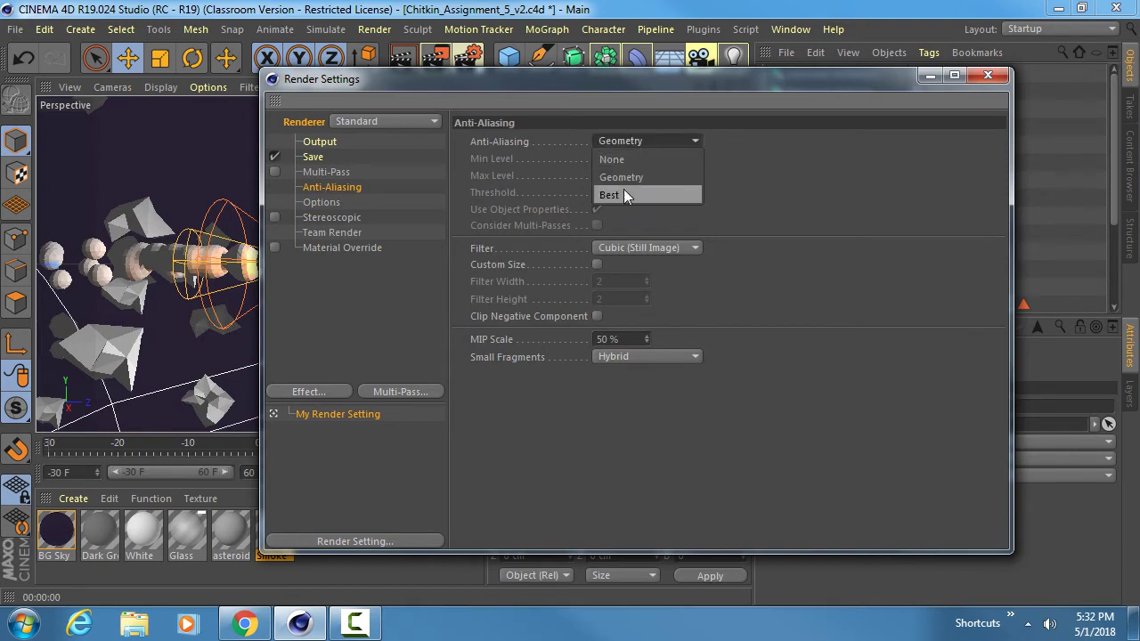
click(623, 188)
click(641, 248)
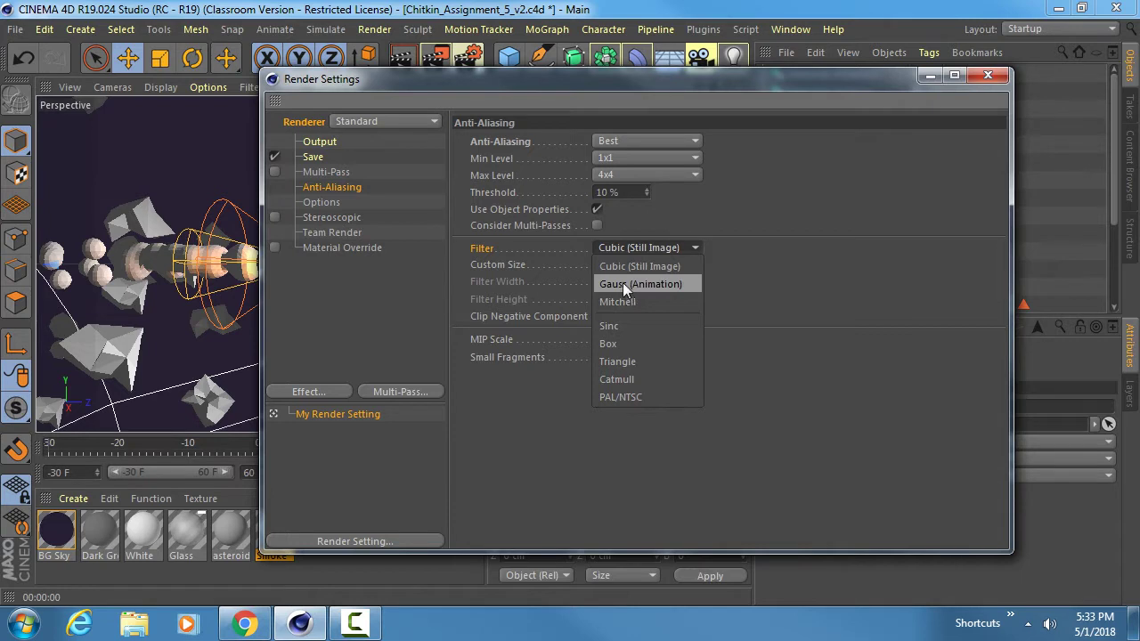
click(622, 284)
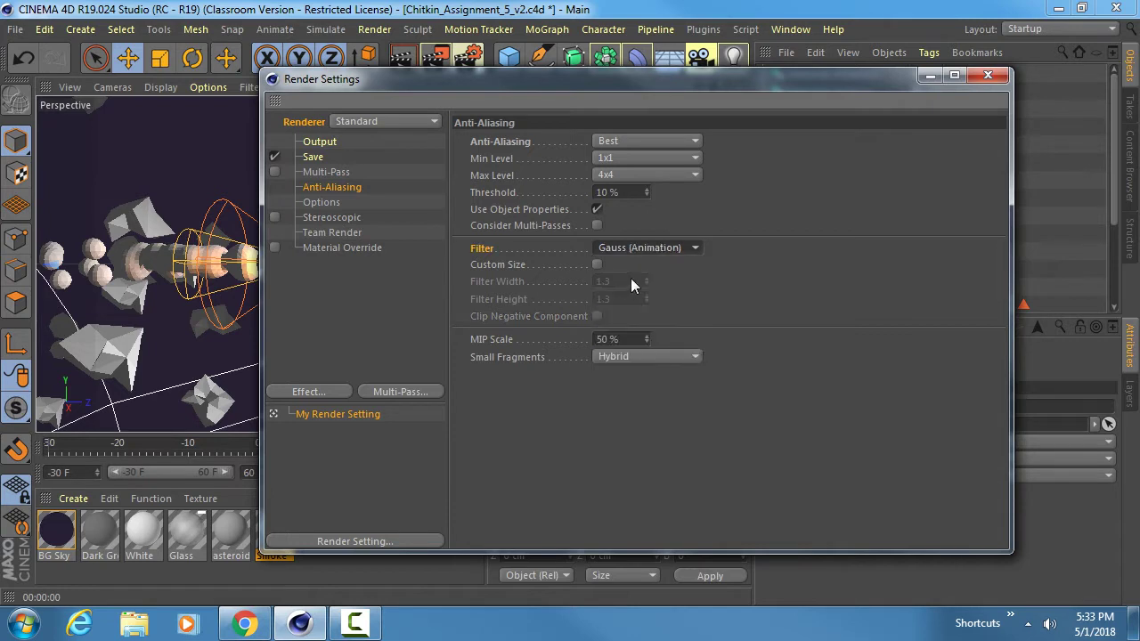
Look through the general render options and preview the render with the current anti-aliasing settings
click(318, 202)
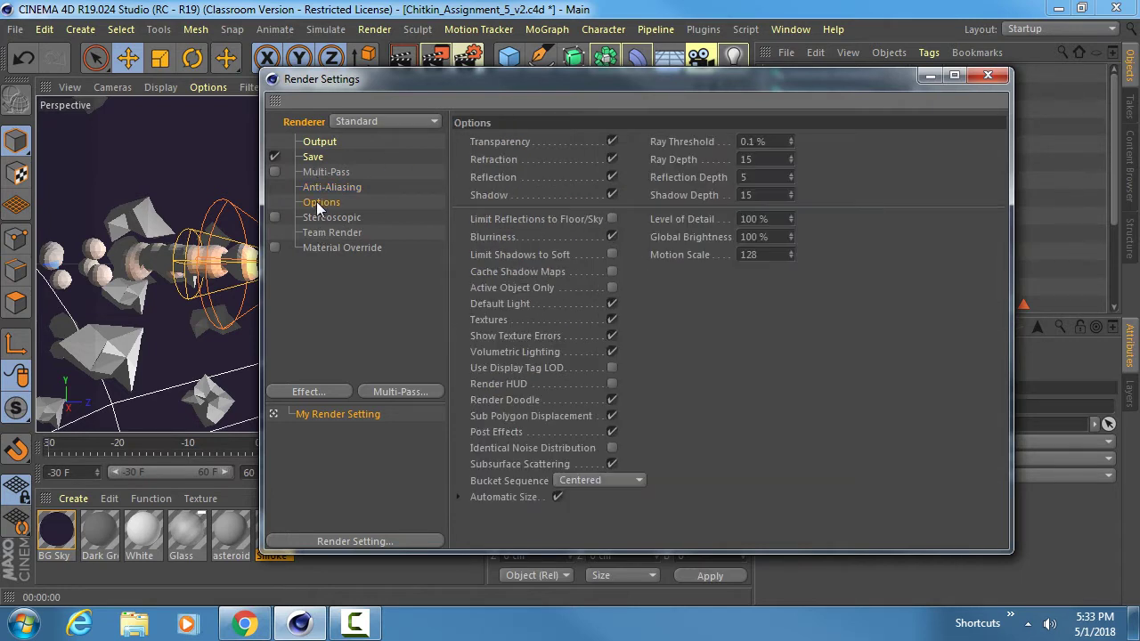
drag(409, 74, 1139, 169)
click(404, 60)
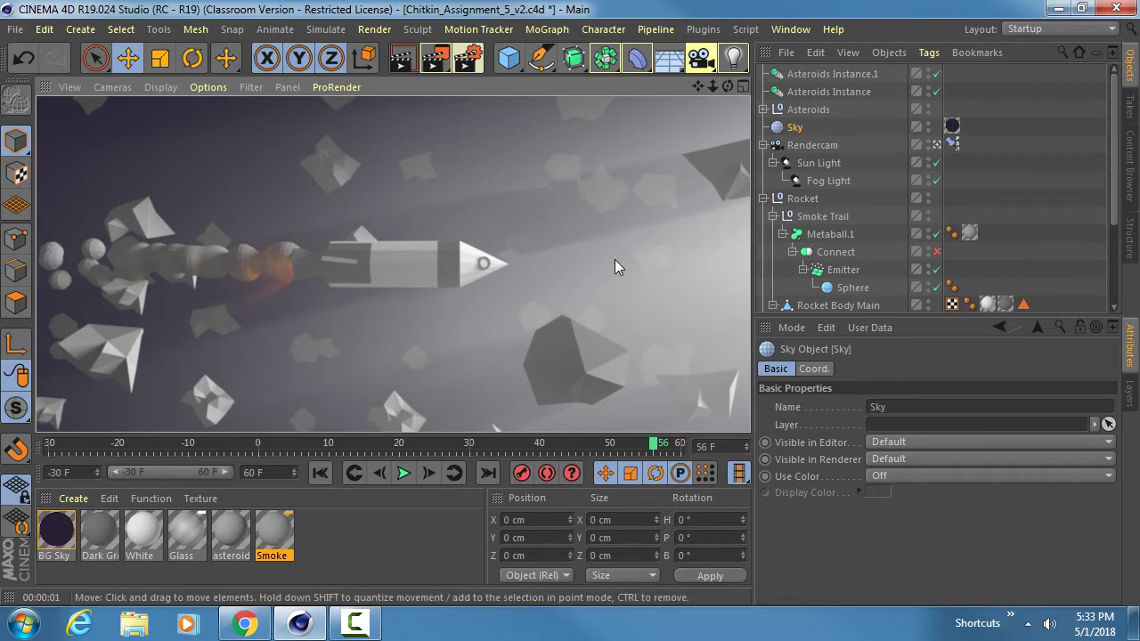
Set the Fog Light's intensity to 175% and render a preview to check the lighting
click(813, 145)
shift+click(827, 181)
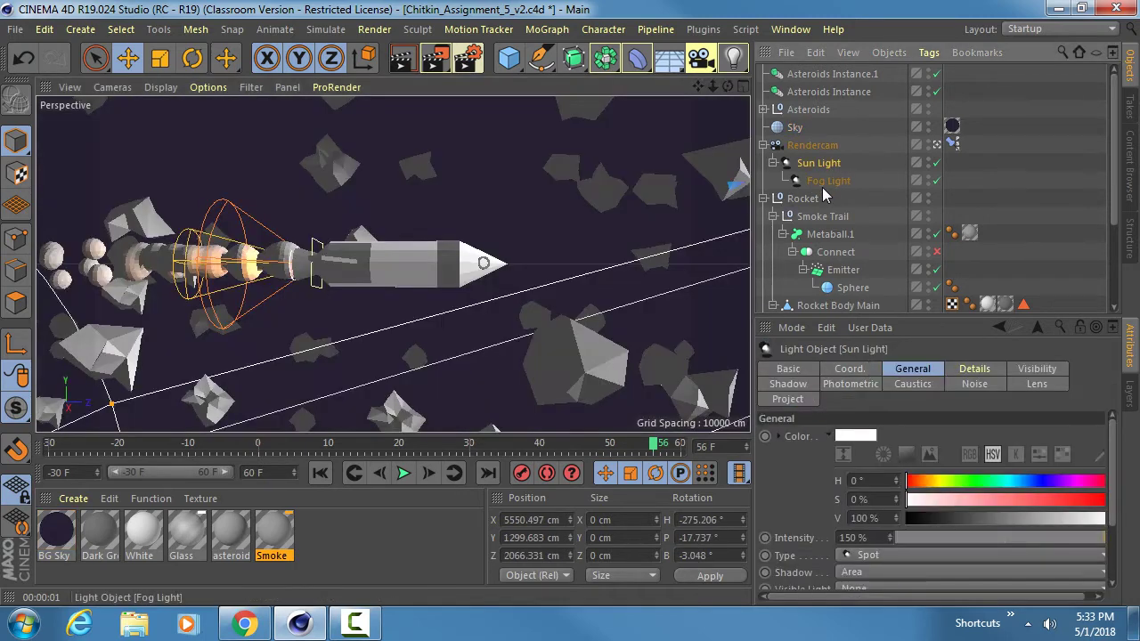
double_click(859, 538)
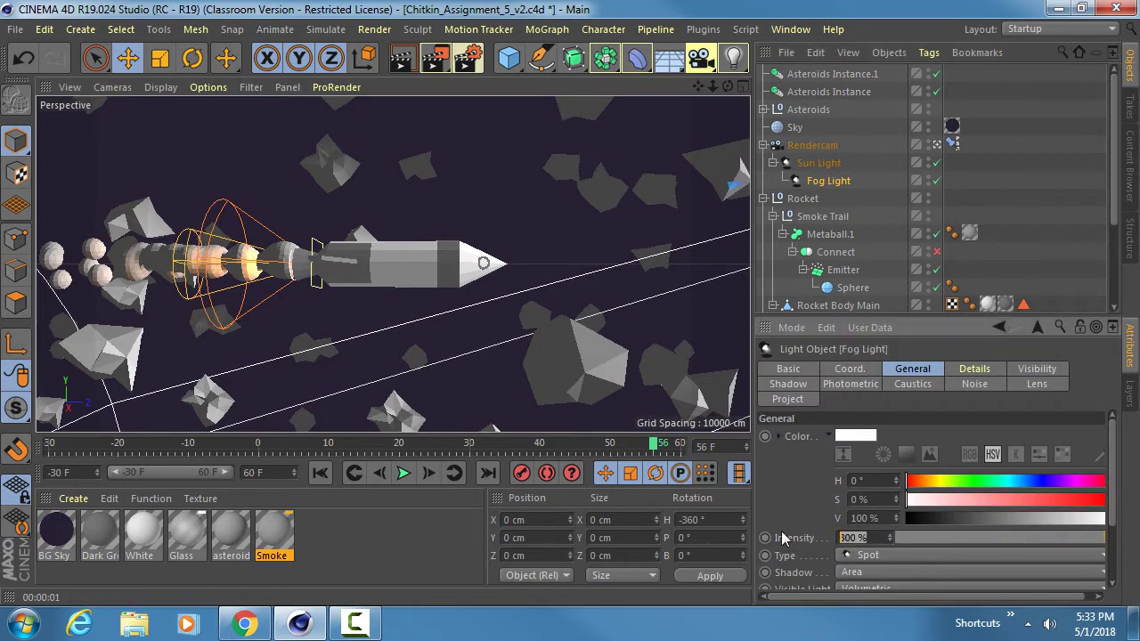
text(175)
key(Return)
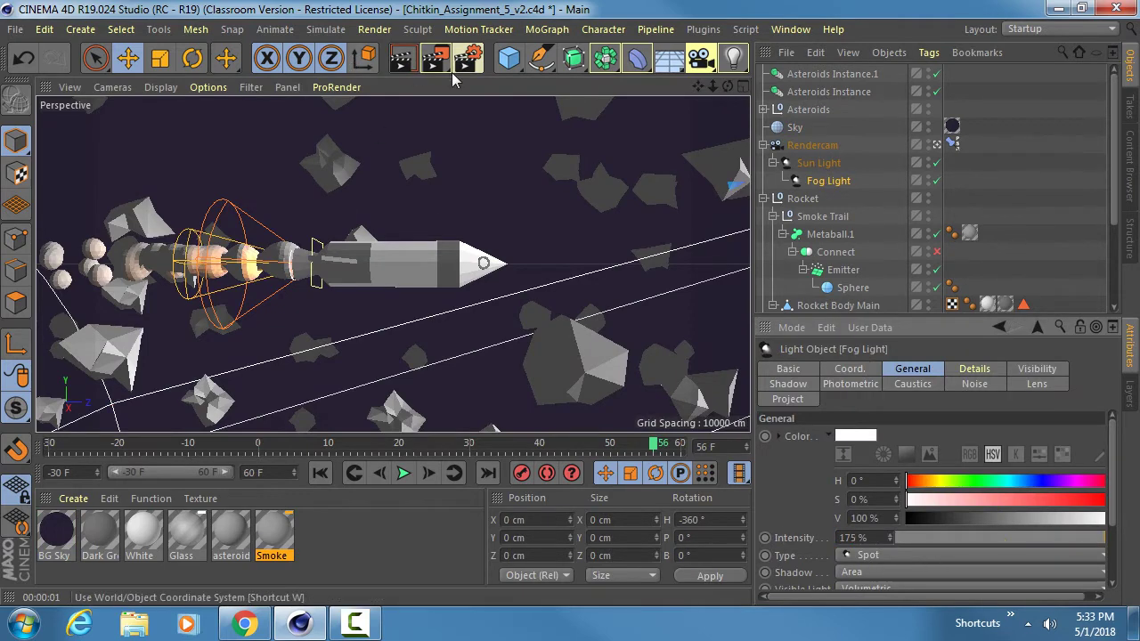
click(399, 60)
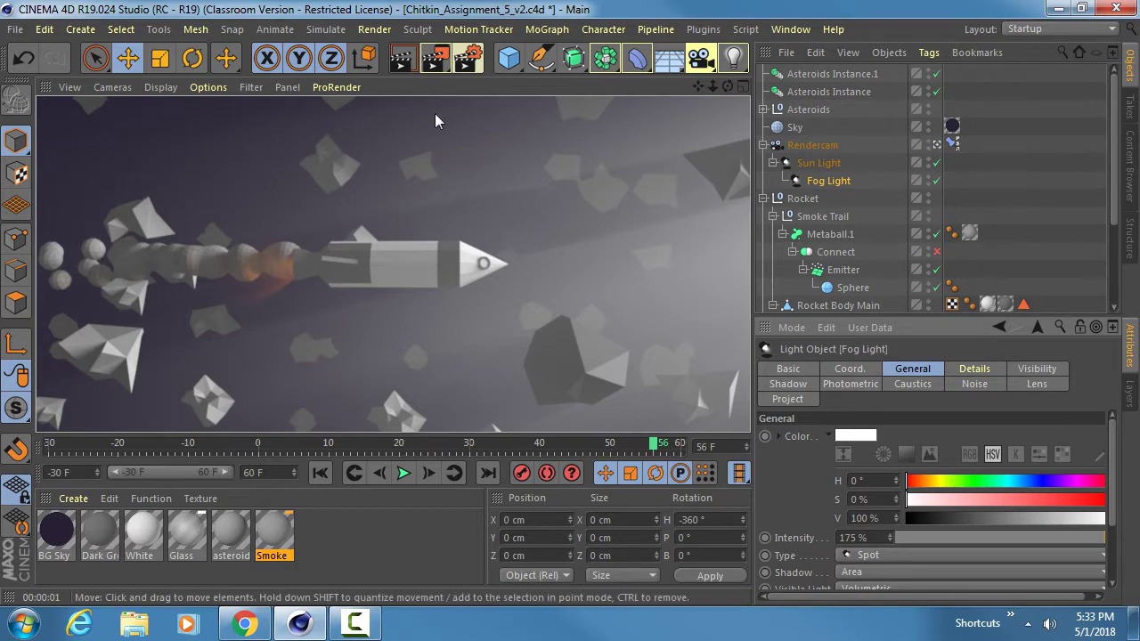
Check the output settings and open the file chooser for the regular image's save location
click(469, 58)
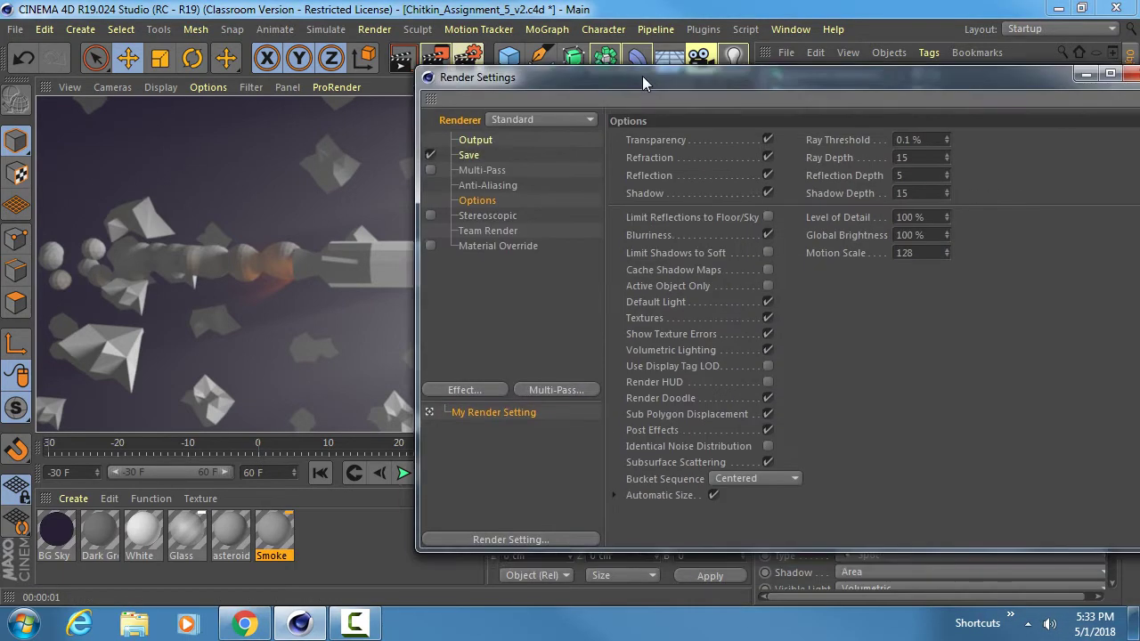
drag(643, 76, 584, 72)
click(412, 136)
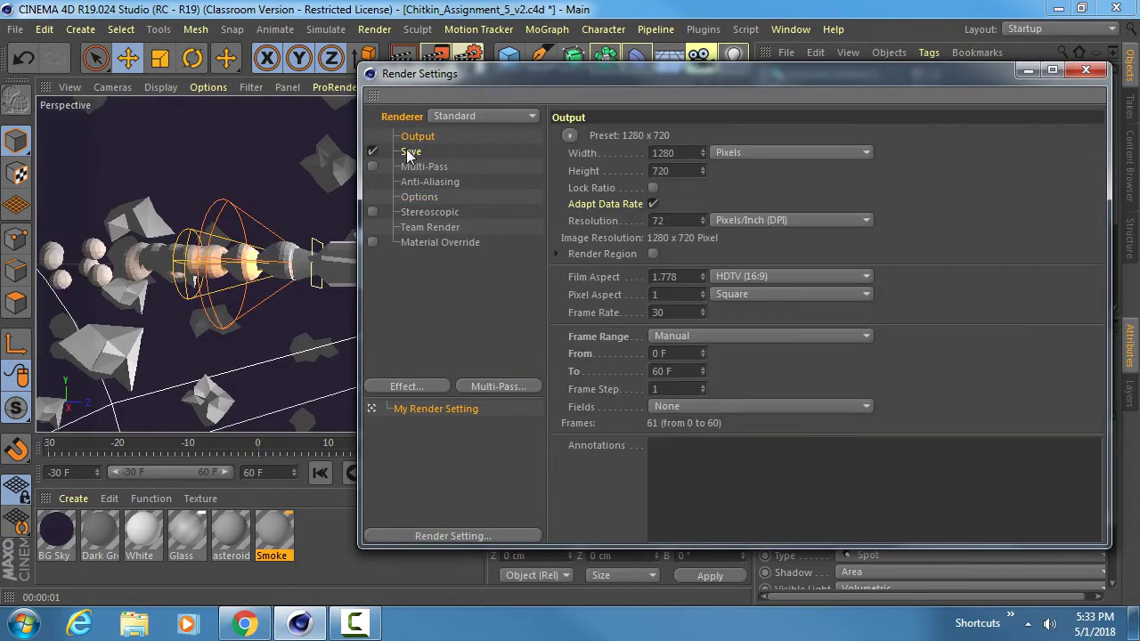
click(410, 152)
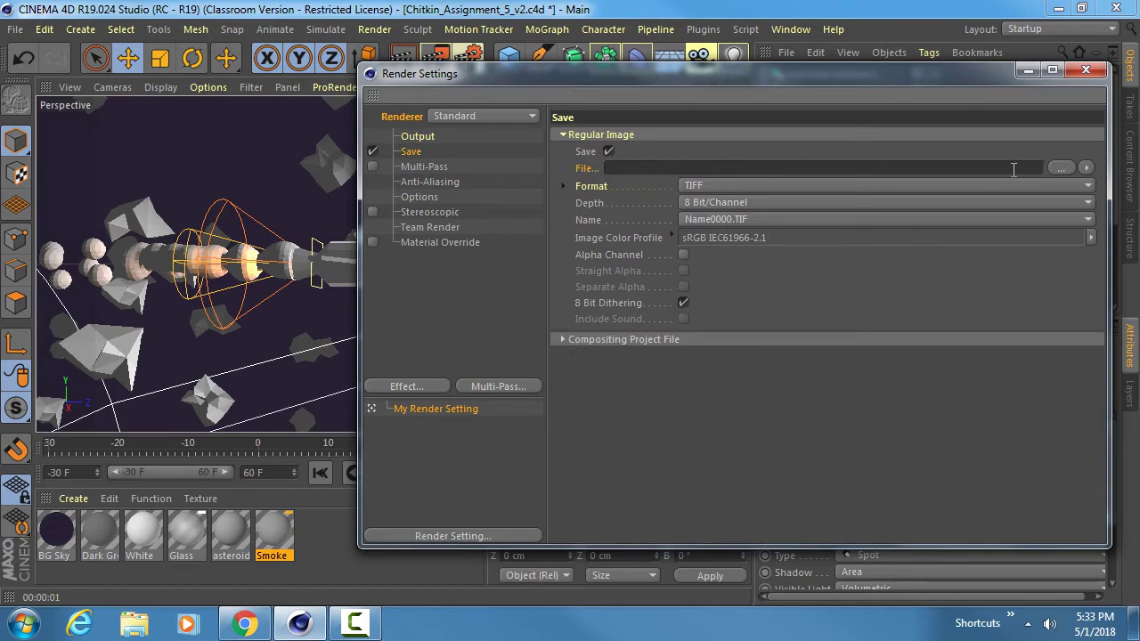
click(1063, 167)
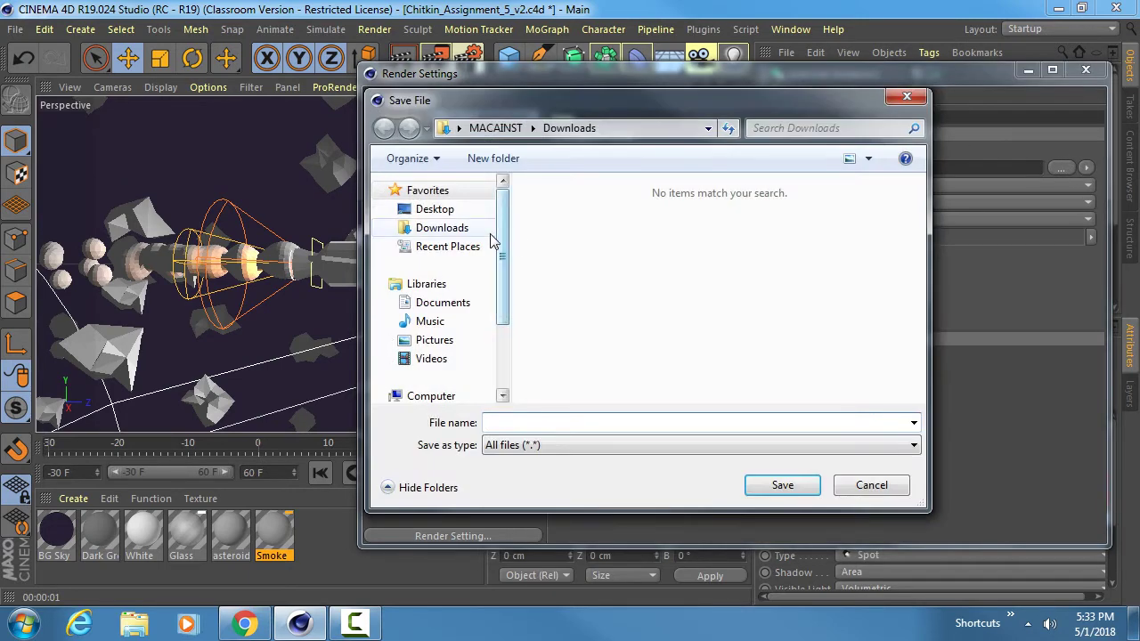
Create and open a folder named Render_1 inside the Assignmnet_5 project's Render folder on Local Disk (P:)
scroll(472, 357, down, 2)
click(470, 351)
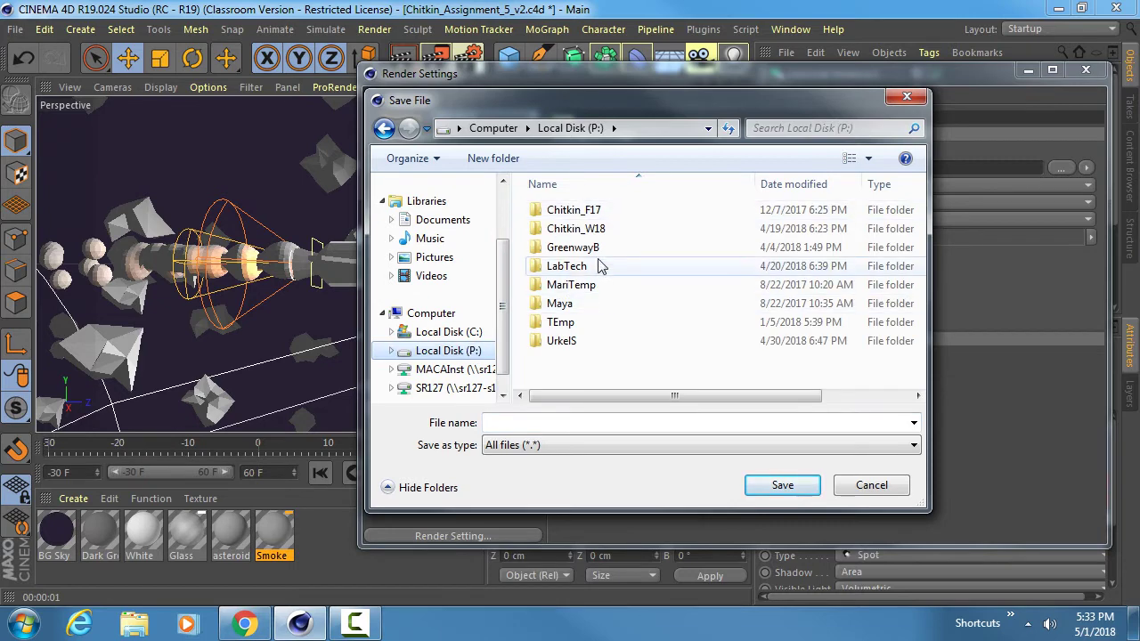
double_click(601, 228)
double_click(591, 266)
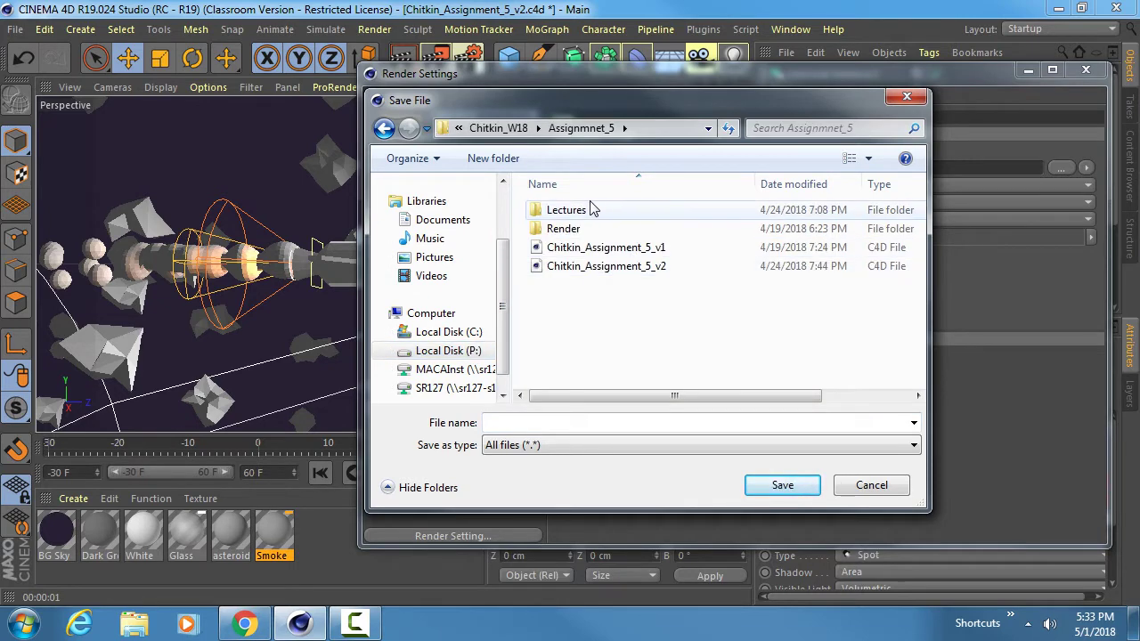
double_click(553, 229)
click(495, 159)
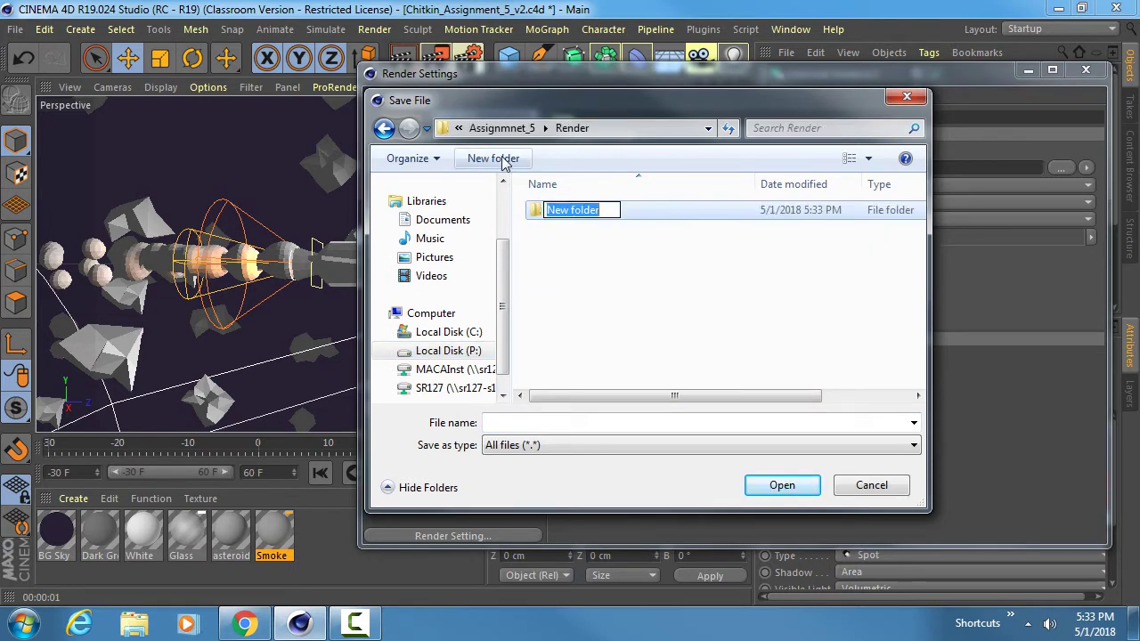
text(Render_1)
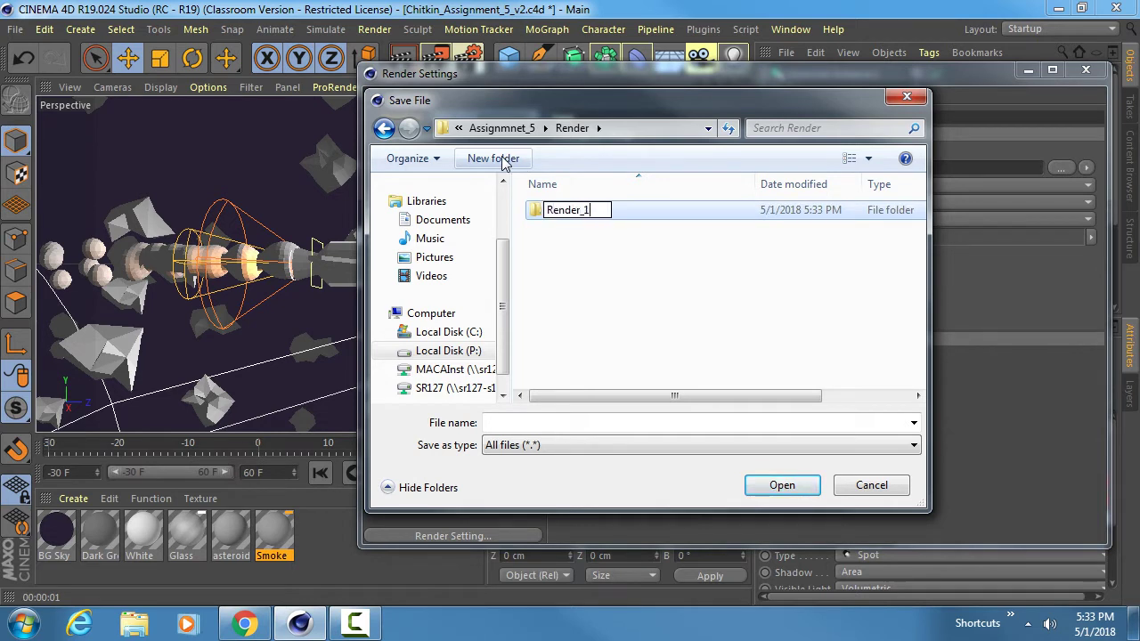
key(Return)
double_click(640, 209)
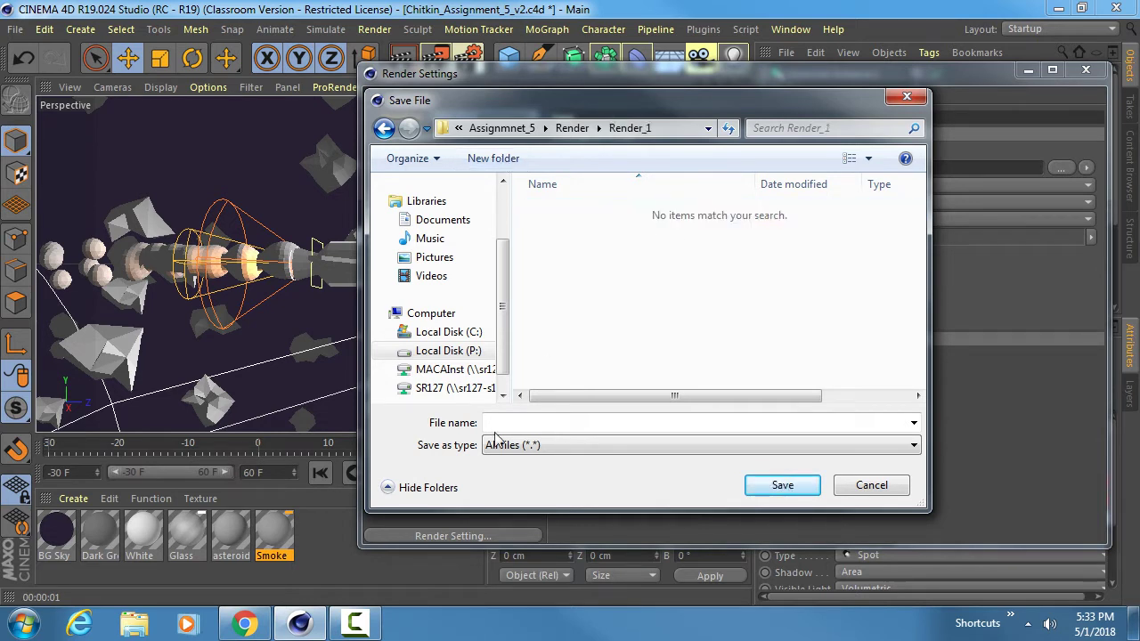
Set the render's file name to the instructor's surname followed by _Assignment_5 and confirm the save location
click(515, 422)
text(Chitkin_)
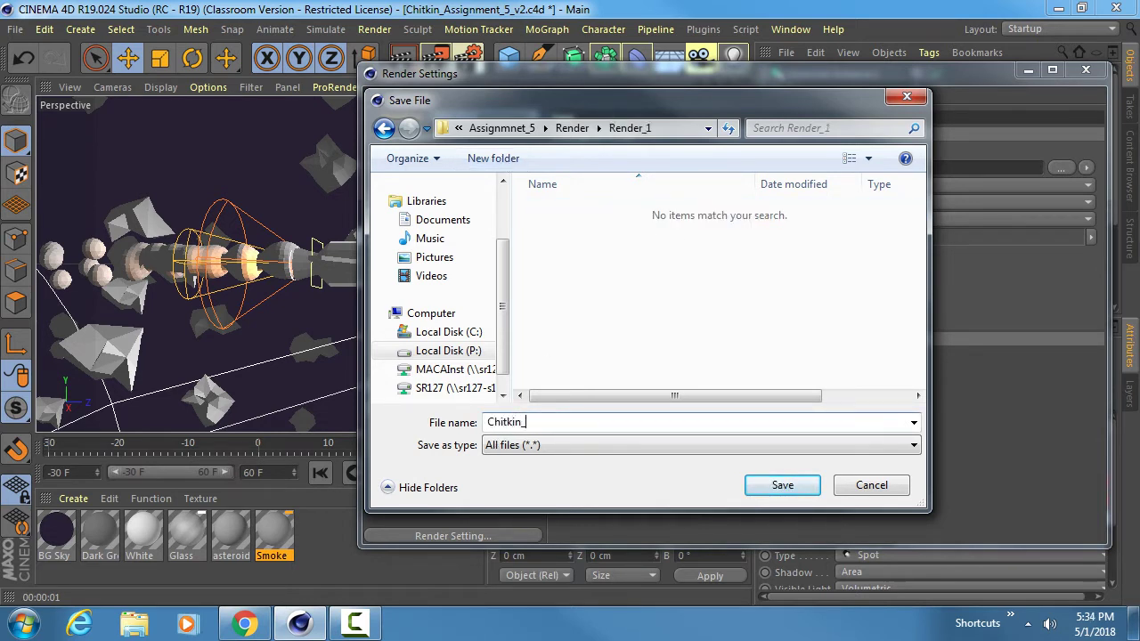
text(Assignment_5)
click(785, 486)
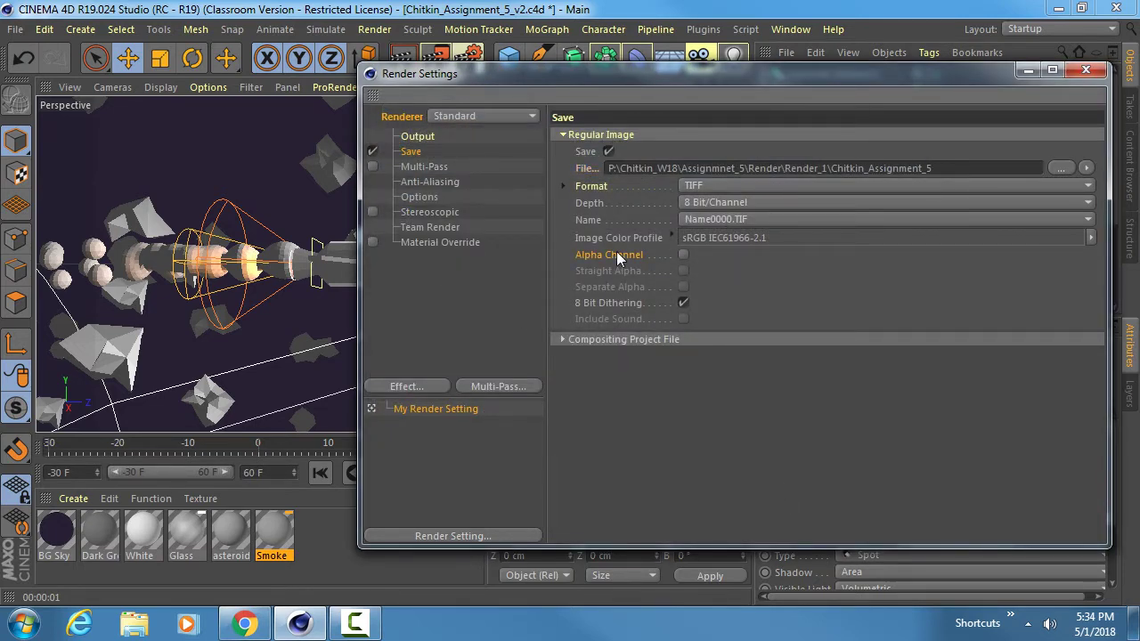
Check the output size and frame range, close the render settings and render the animation to the Picture Viewer
click(415, 136)
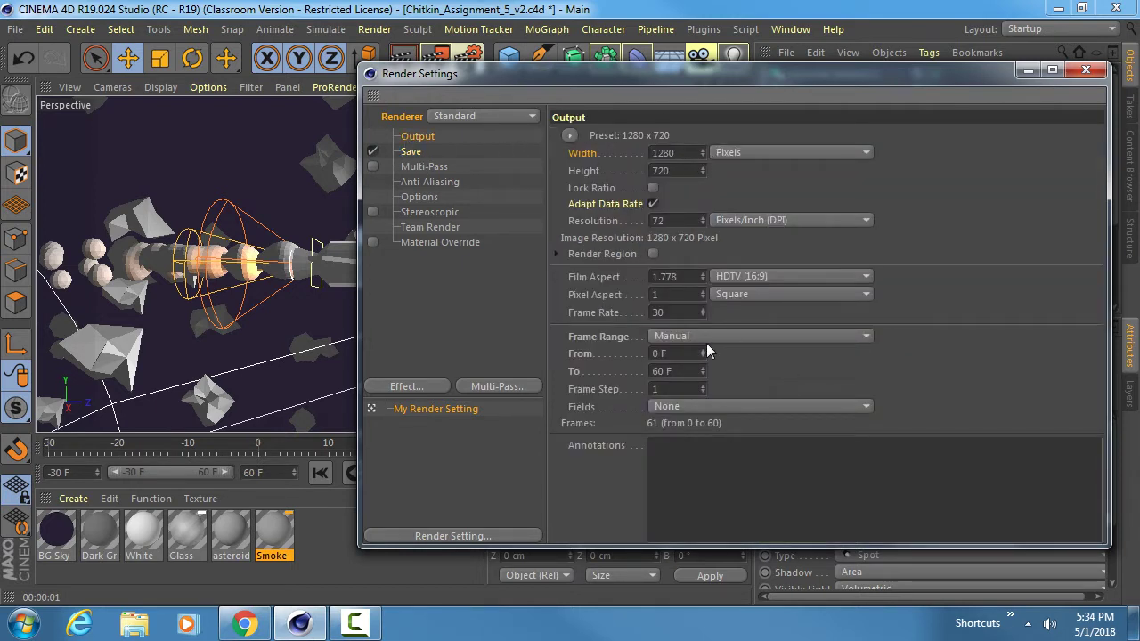
click(1085, 70)
click(435, 58)
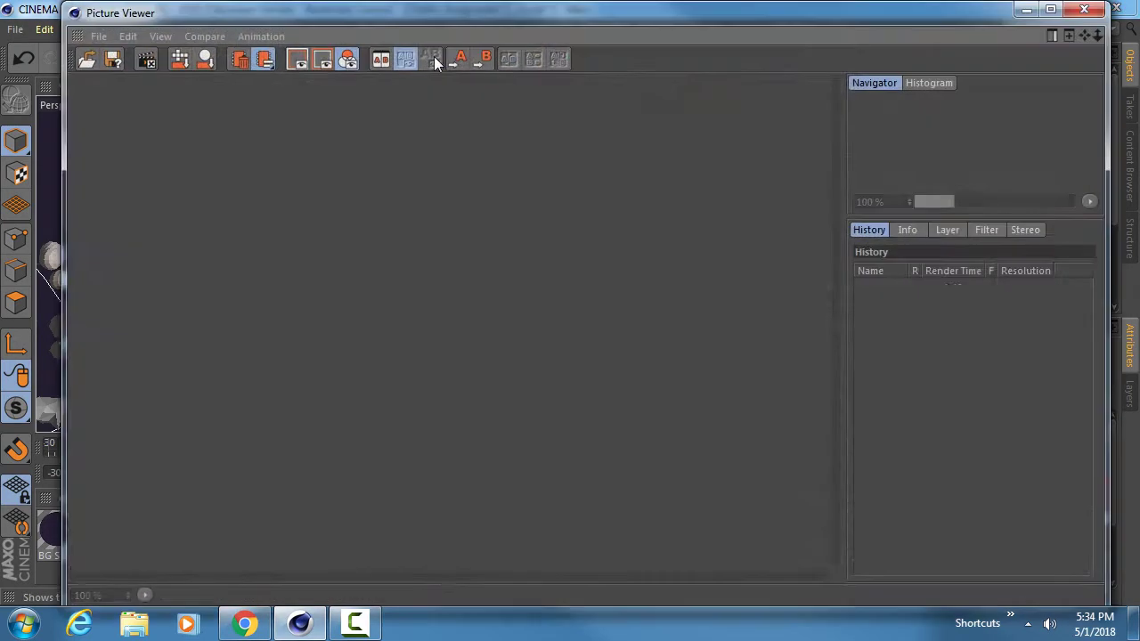
drag(573, 368, 323, 297)
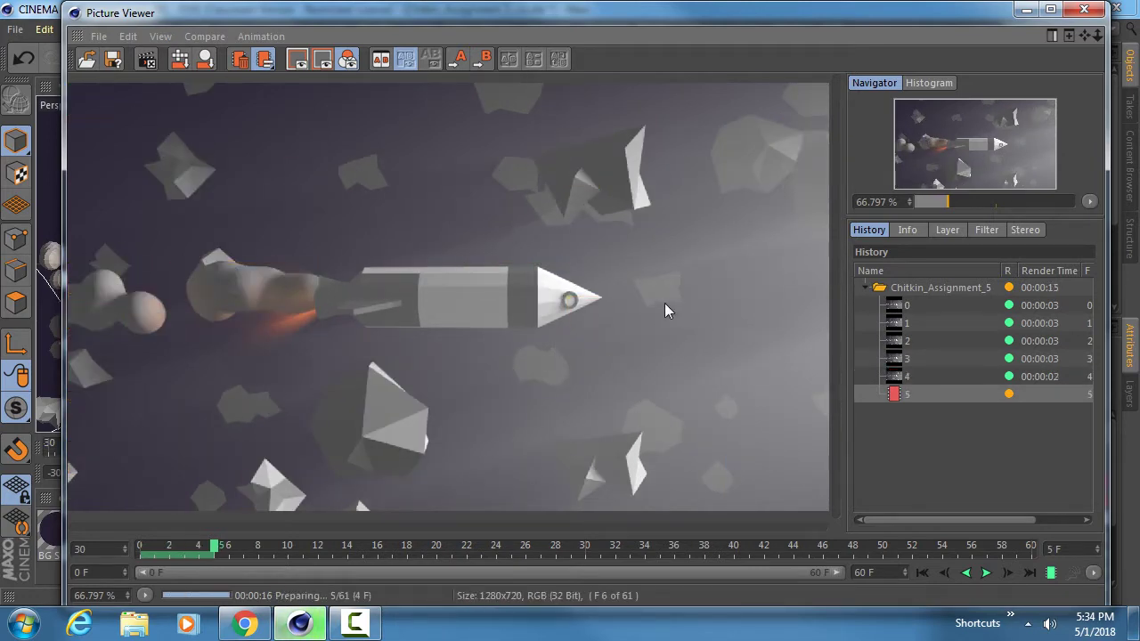
drag(501, 111, 769, 116)
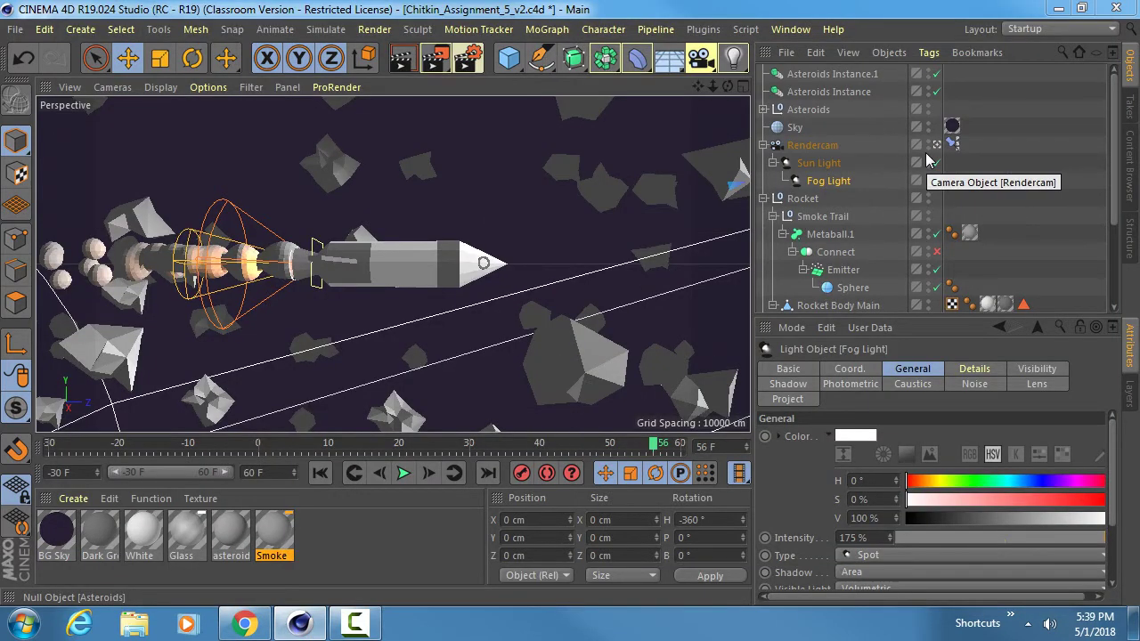
click(354, 623)
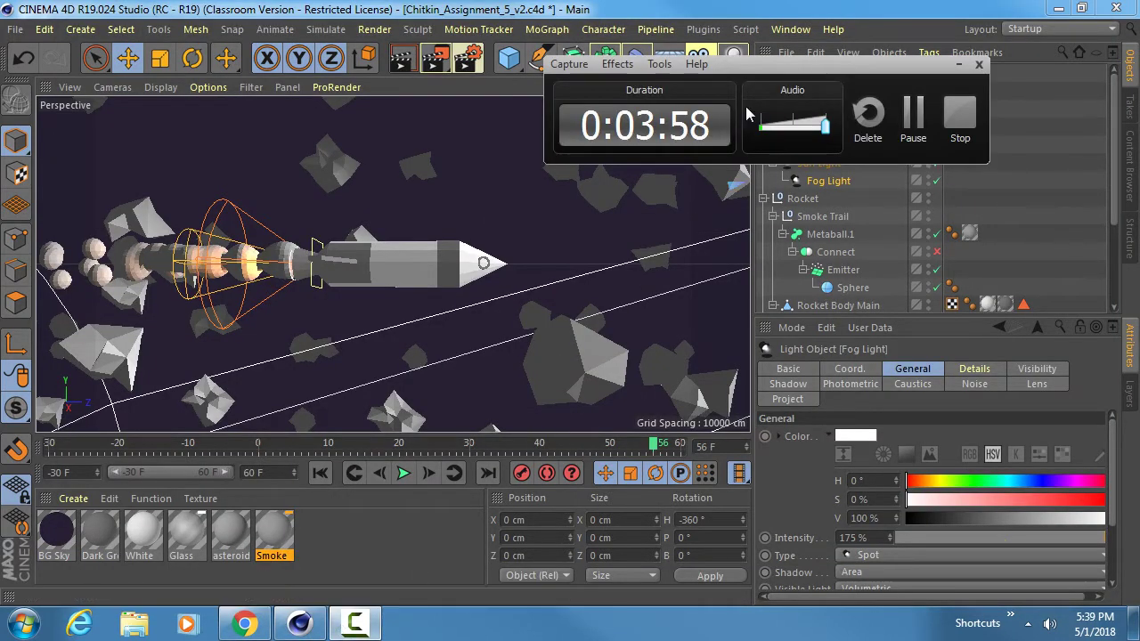
drag(755, 70, 805, 65)
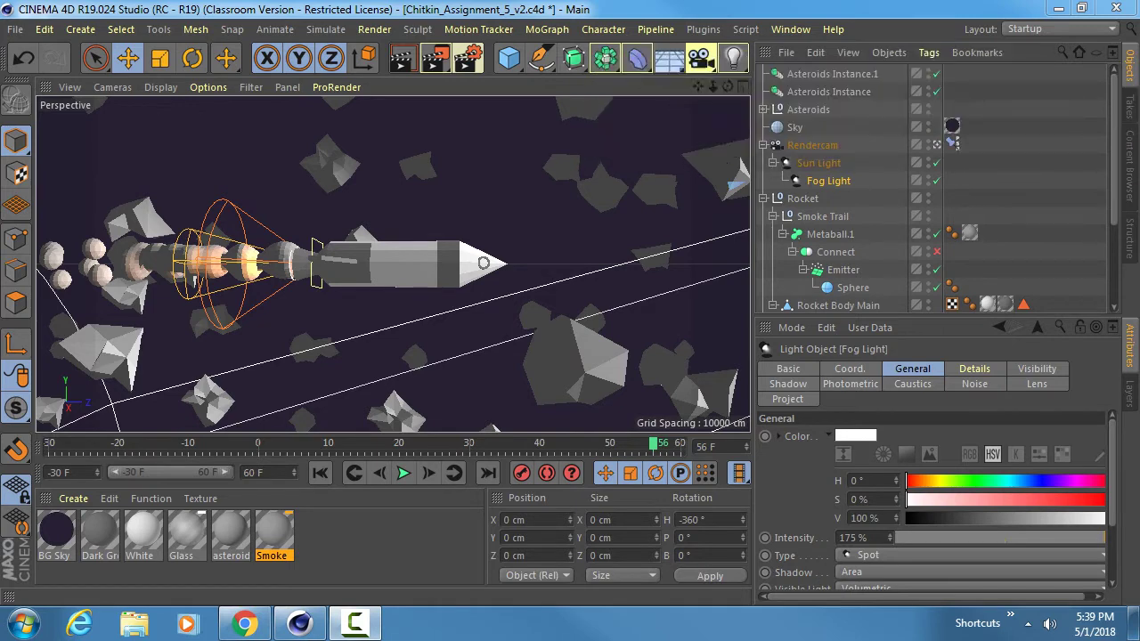
Bring the Picture Viewer back, play the rendered animation, stop it and maximize the viewer
drag(1139, 134, 689, 25)
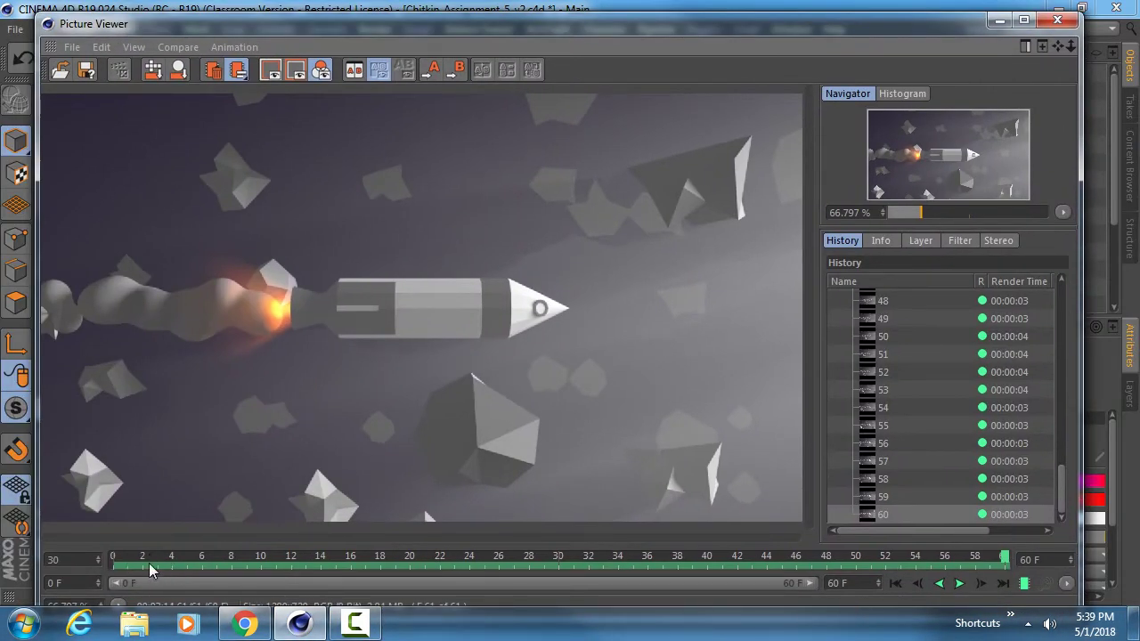
click(960, 583)
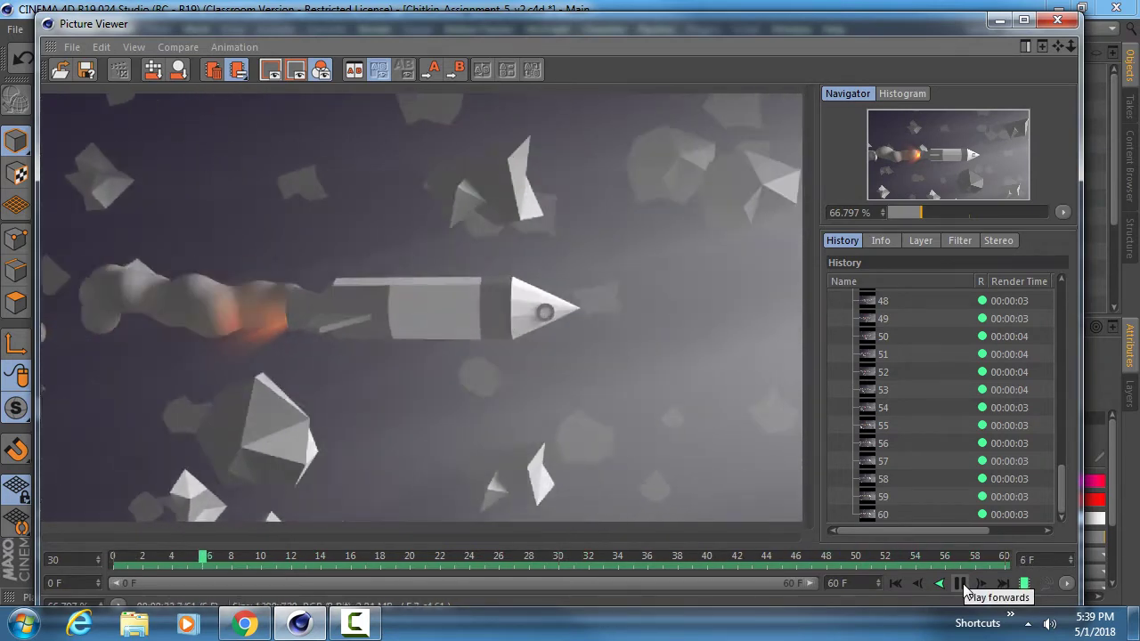
click(962, 584)
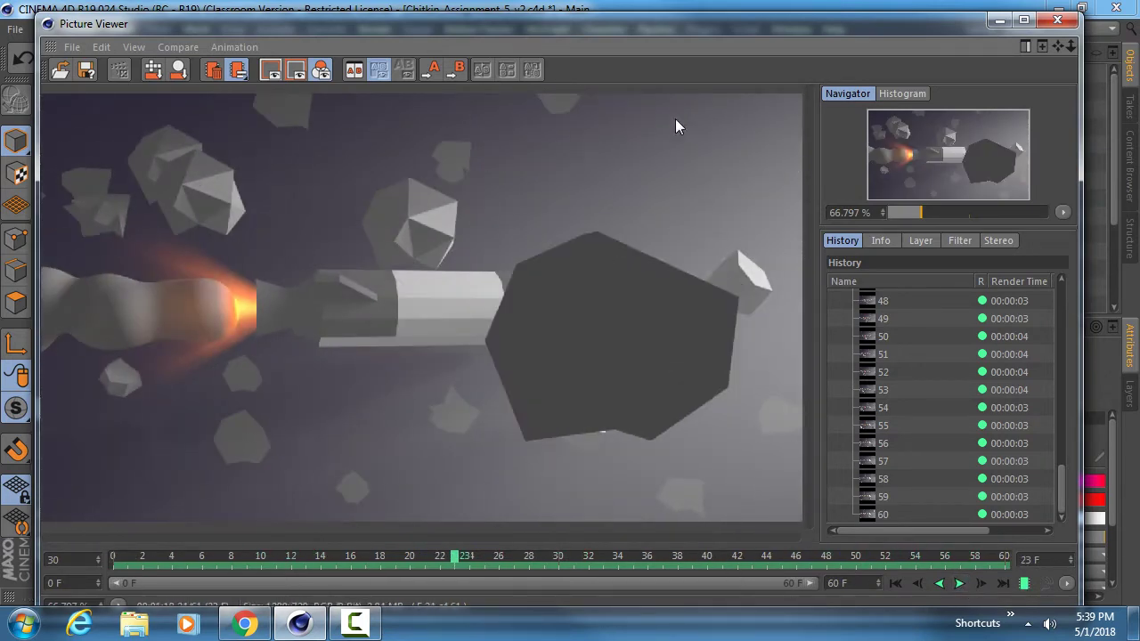
click(1023, 20)
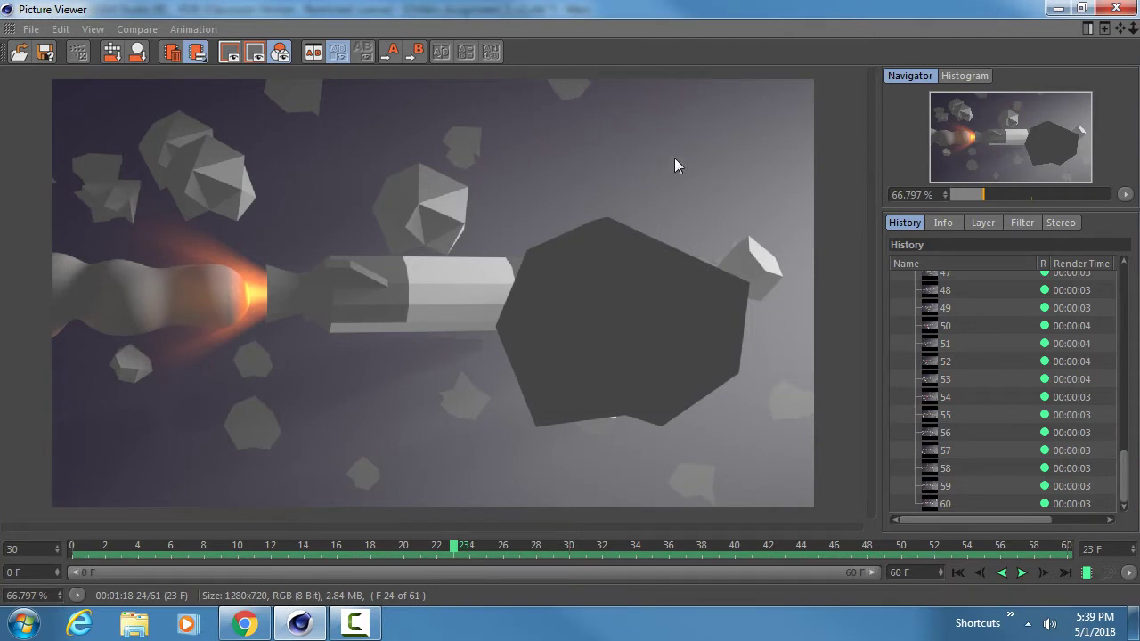
Compare the rendered first and last frames, then play the animation with the preview range ending at frame 59
click(80, 547)
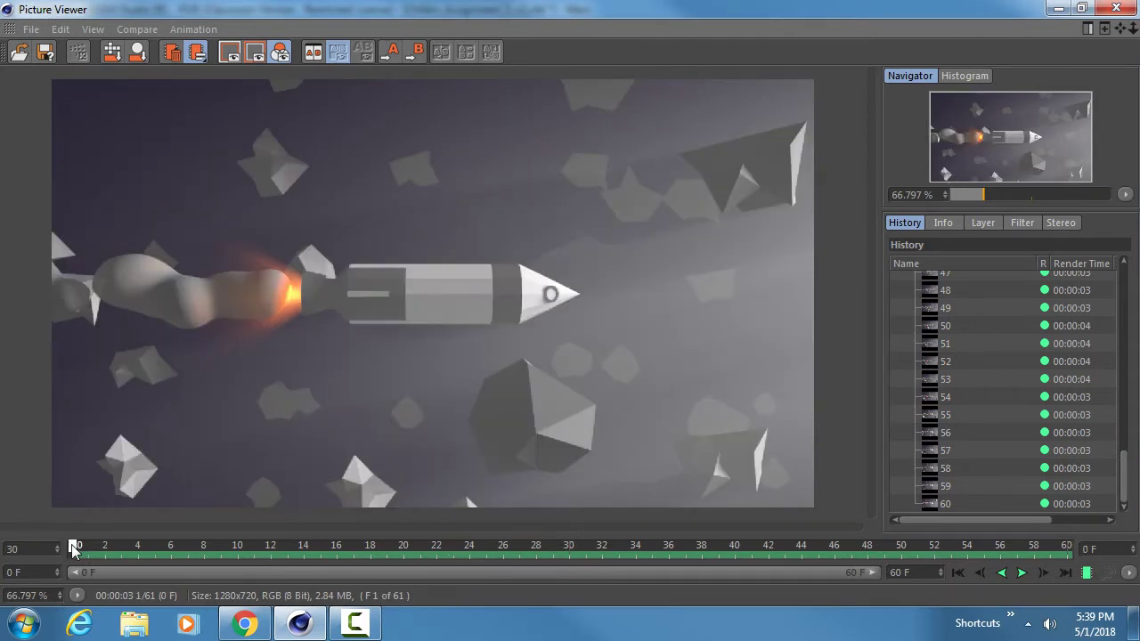
click(1068, 547)
drag(879, 581, 864, 579)
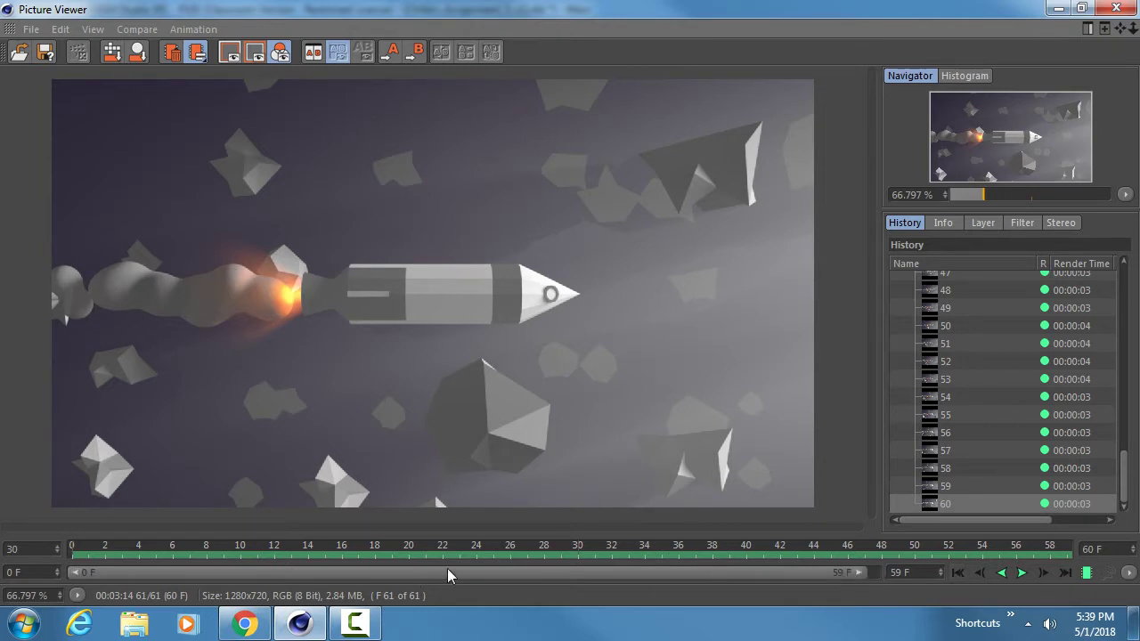
mouse_move(858, 573)
mouse_down()
mouse_move(881, 574)
mouse_move(861, 576)
mouse_up()
click(957, 573)
click(1022, 574)
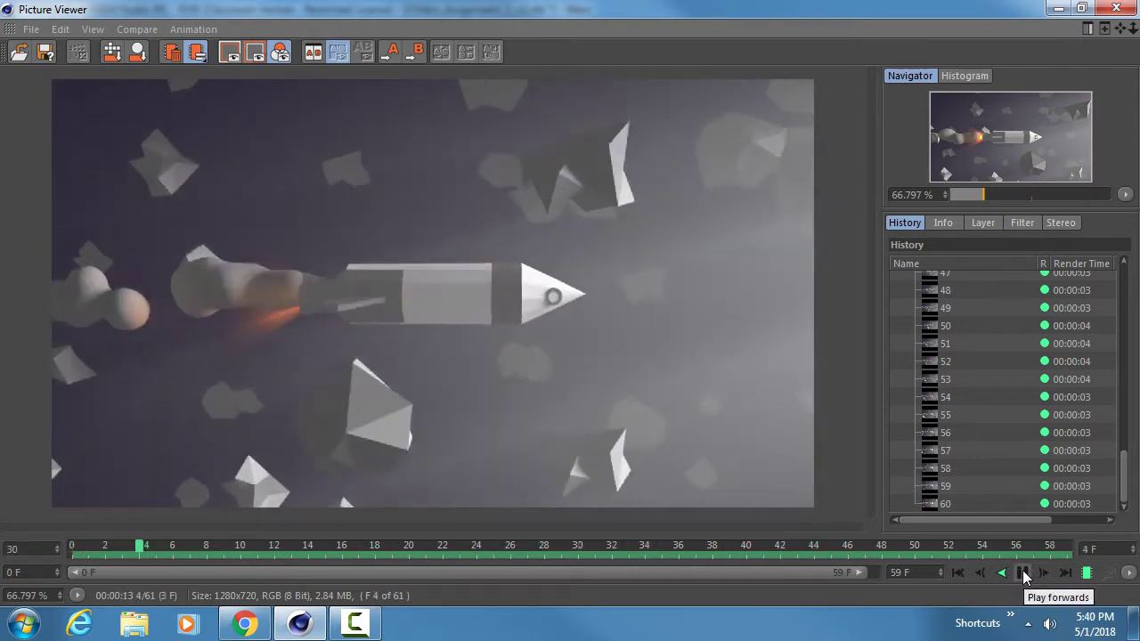
Shorten the preview range to end at frame 58 and play the loop to check it
drag(852, 571, 848, 571)
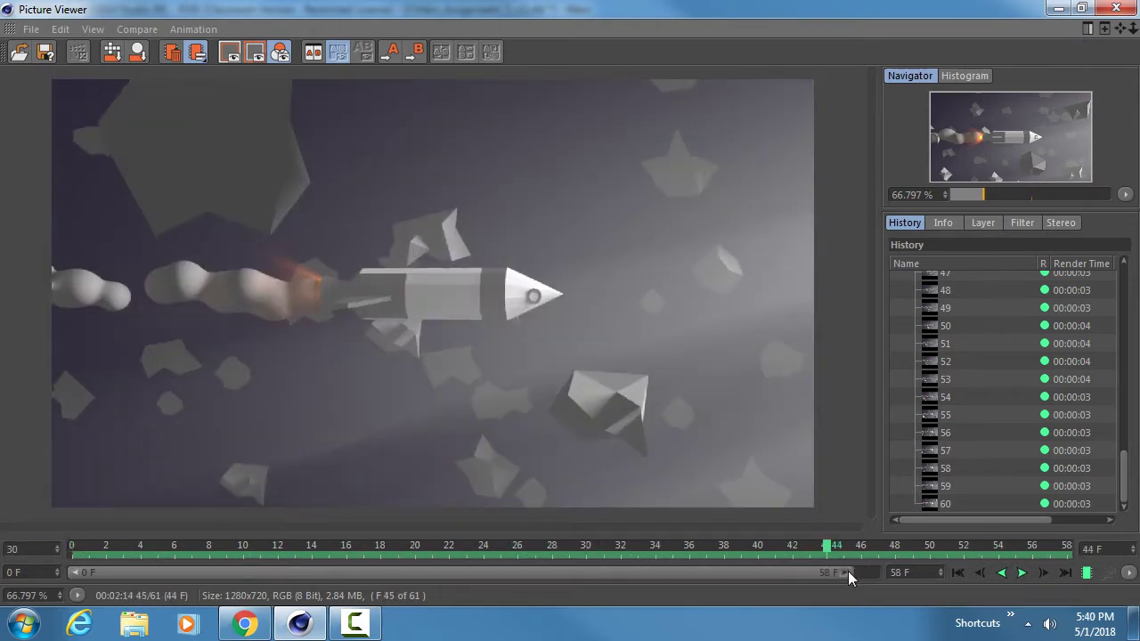
click(1020, 573)
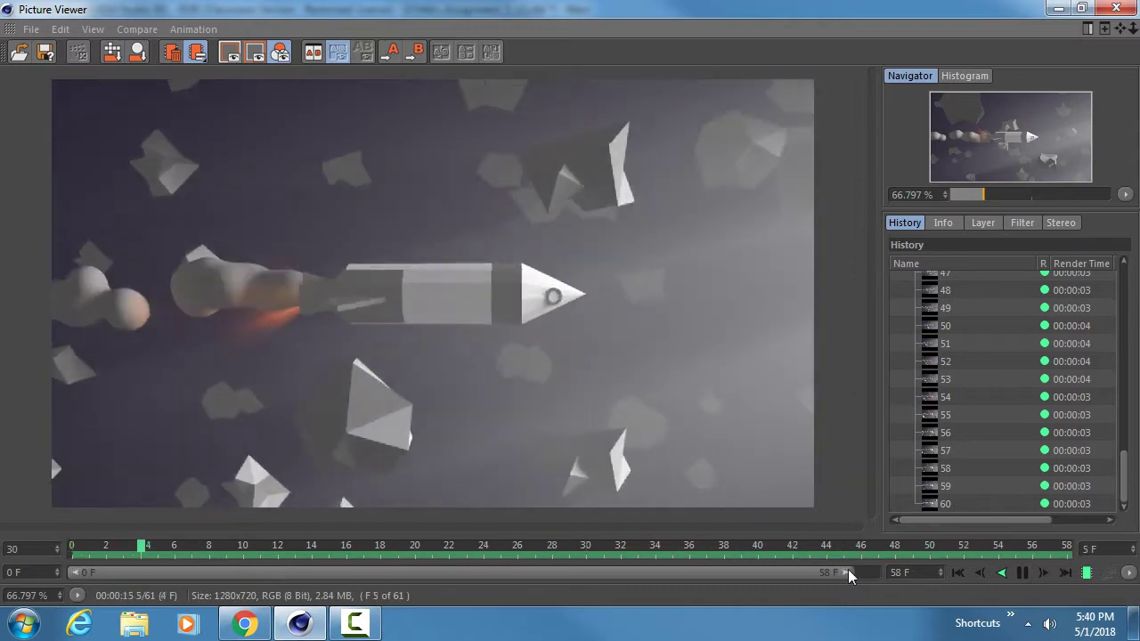
click(1024, 572)
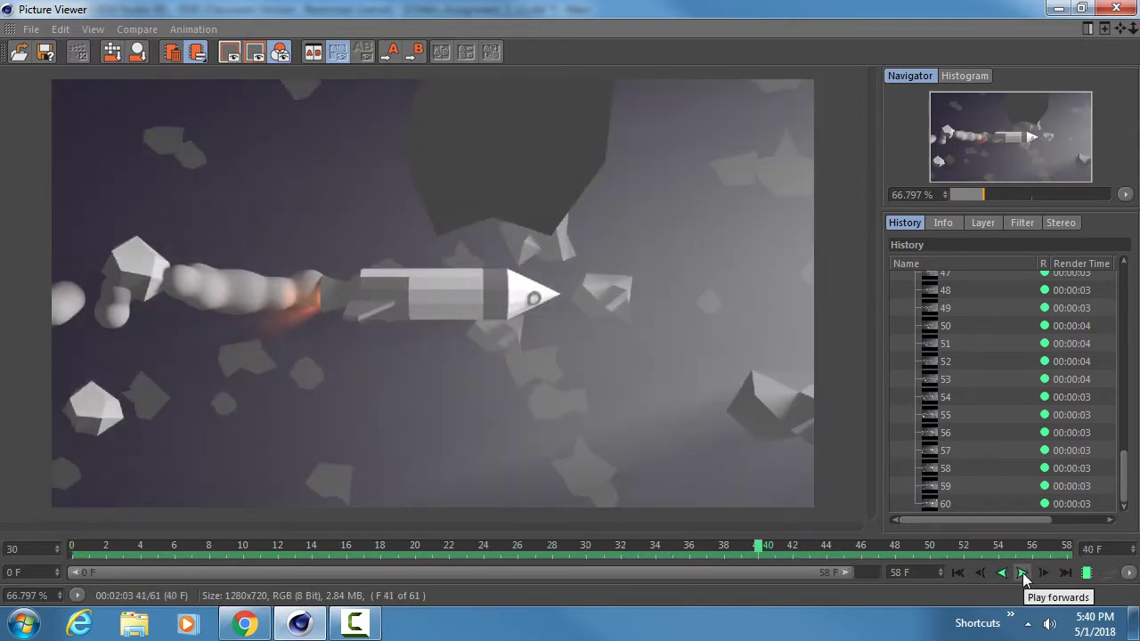
Find and launch Adobe After Effects CC 2017
key(super)
text(after)
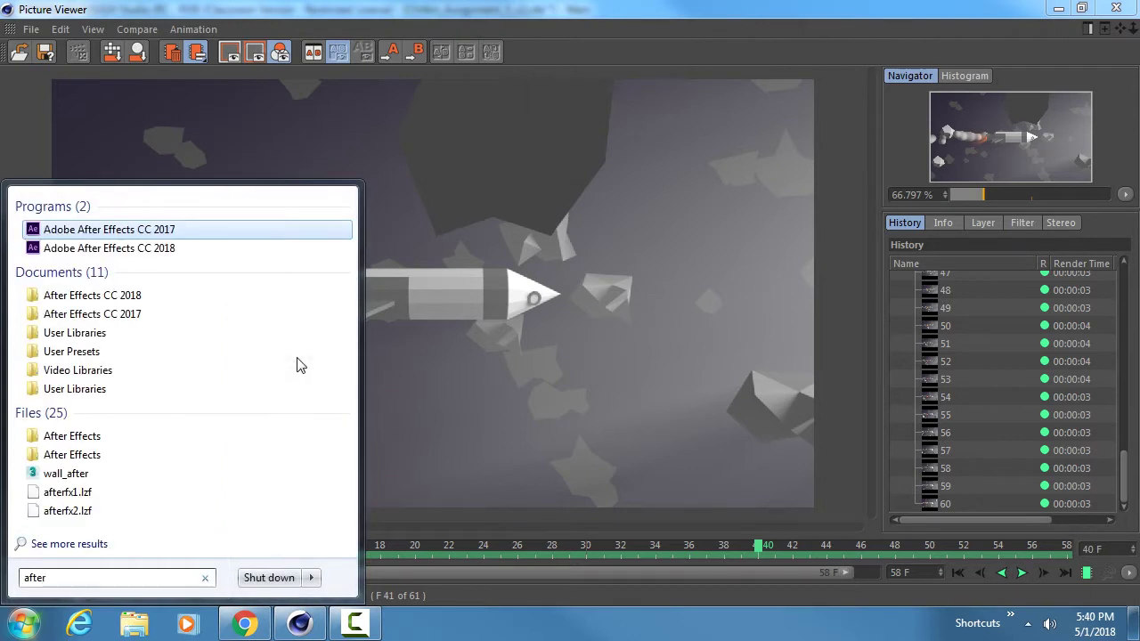
key(Return)
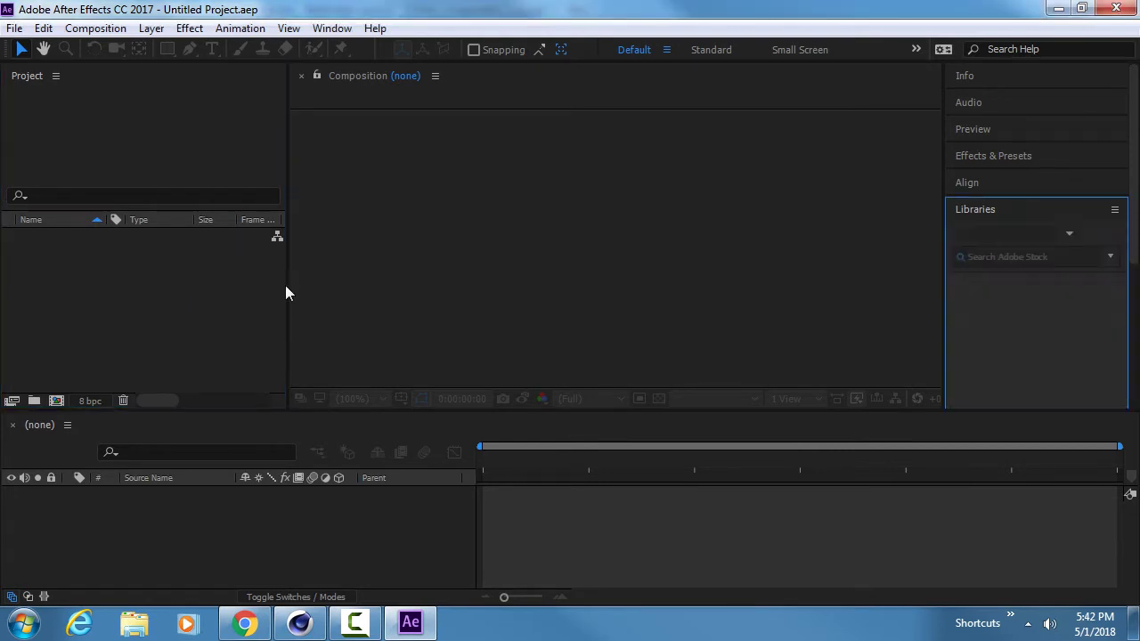
Import the rendered frames from the Assignmnet_5 project's Render_1 folder on Local Disk (P:) as a TIFF sequence, starting from frame 0000
click(14, 28)
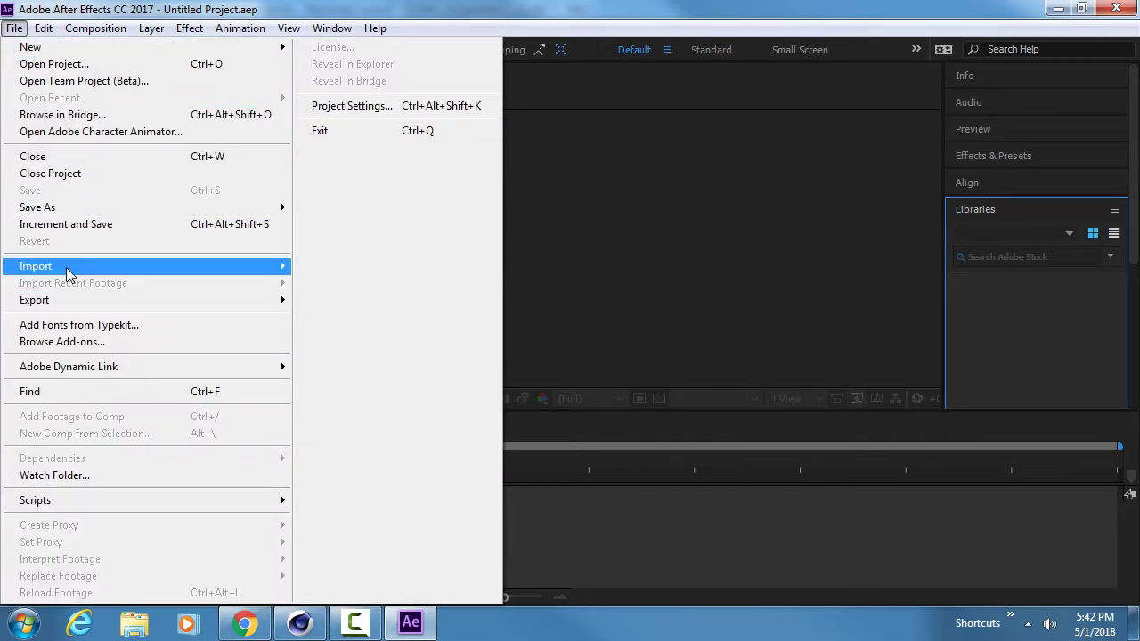
mouse_move(69, 267)
click(427, 269)
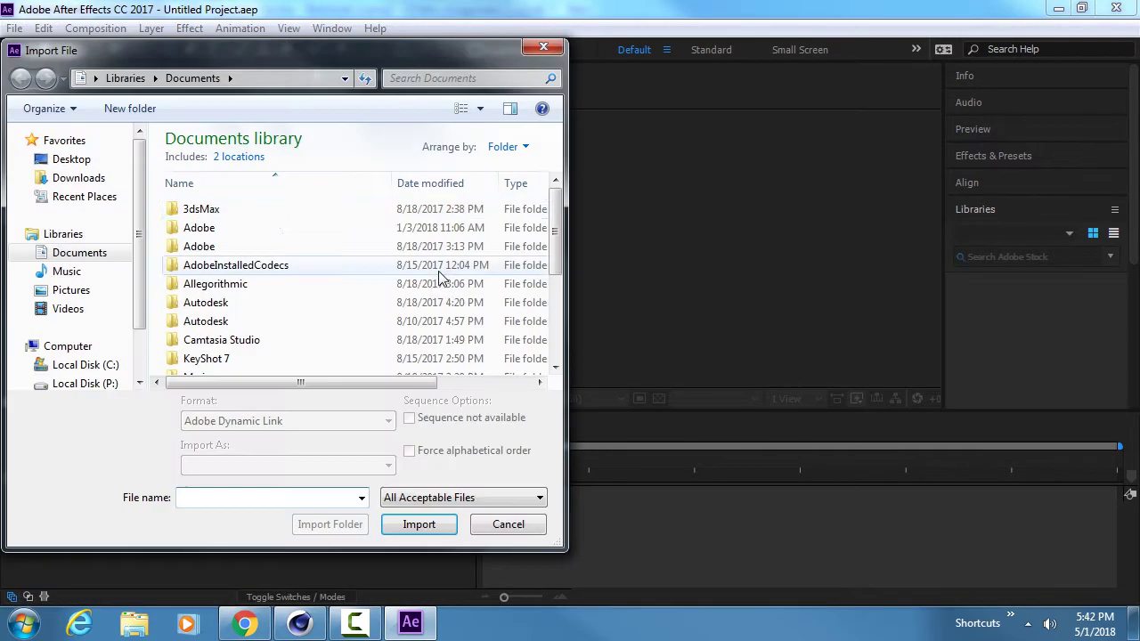
scroll(113, 319, down, 1)
click(113, 318)
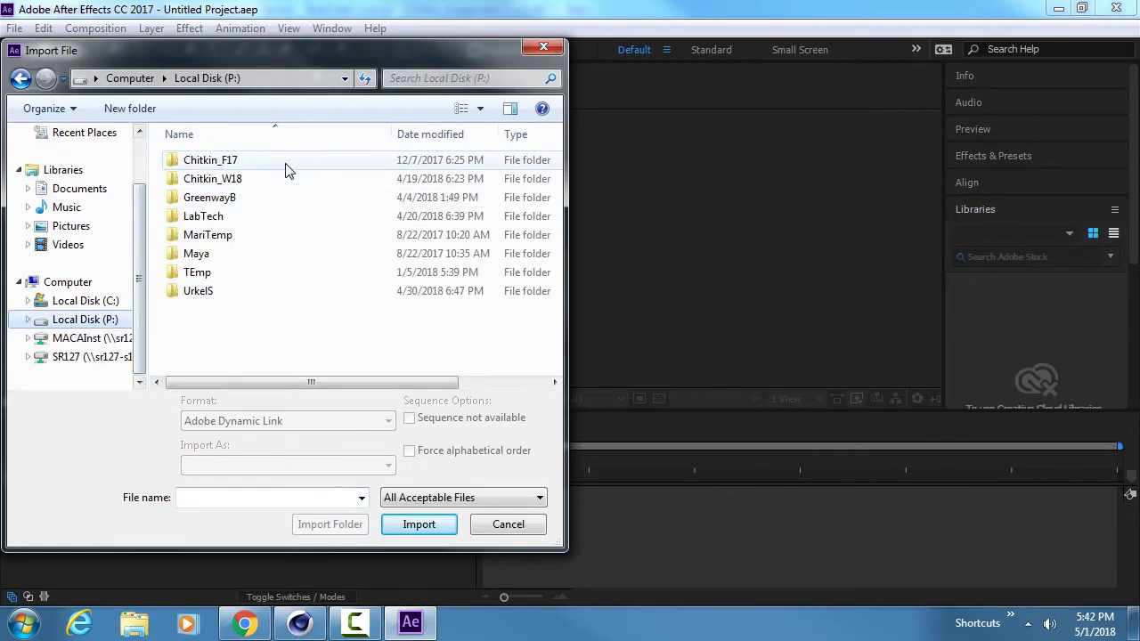
double_click(280, 176)
double_click(272, 217)
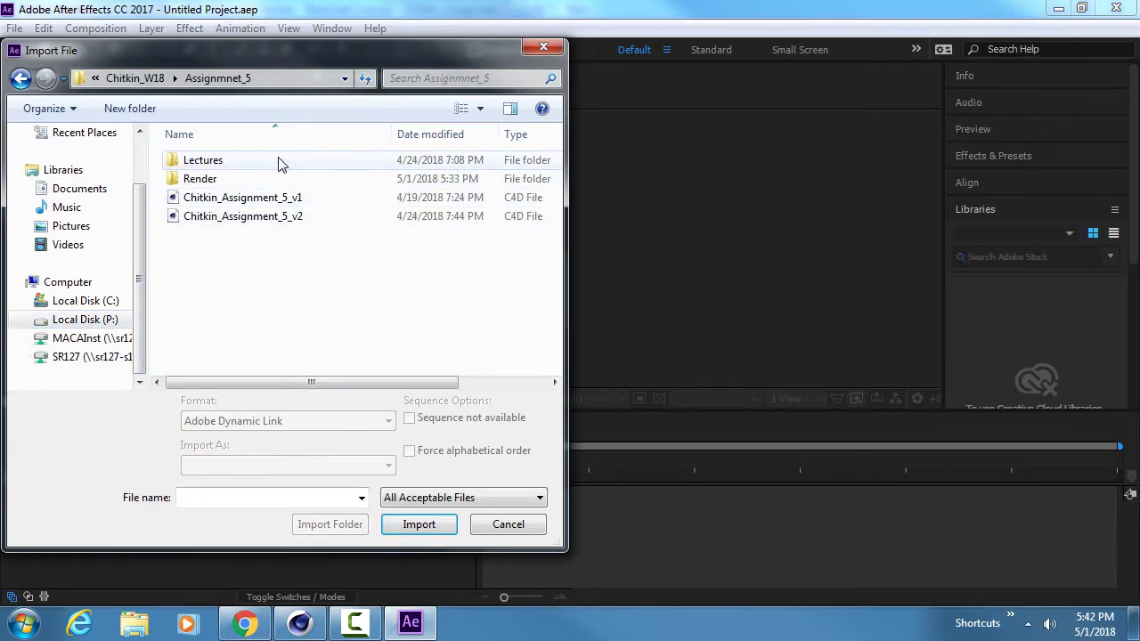
double_click(255, 180)
double_click(250, 162)
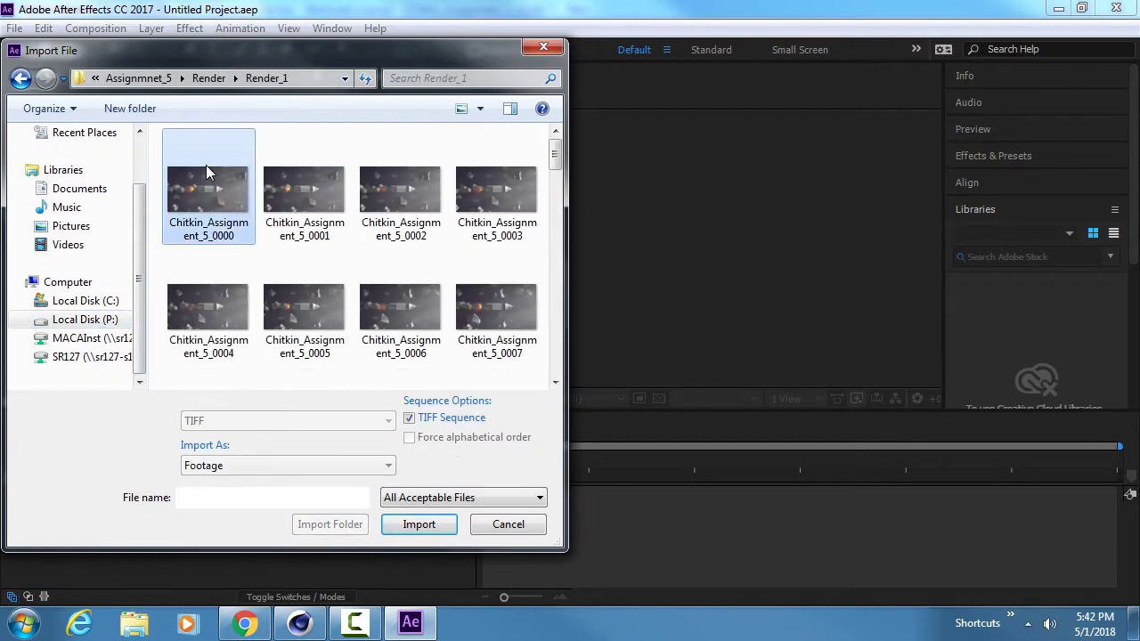
click(206, 173)
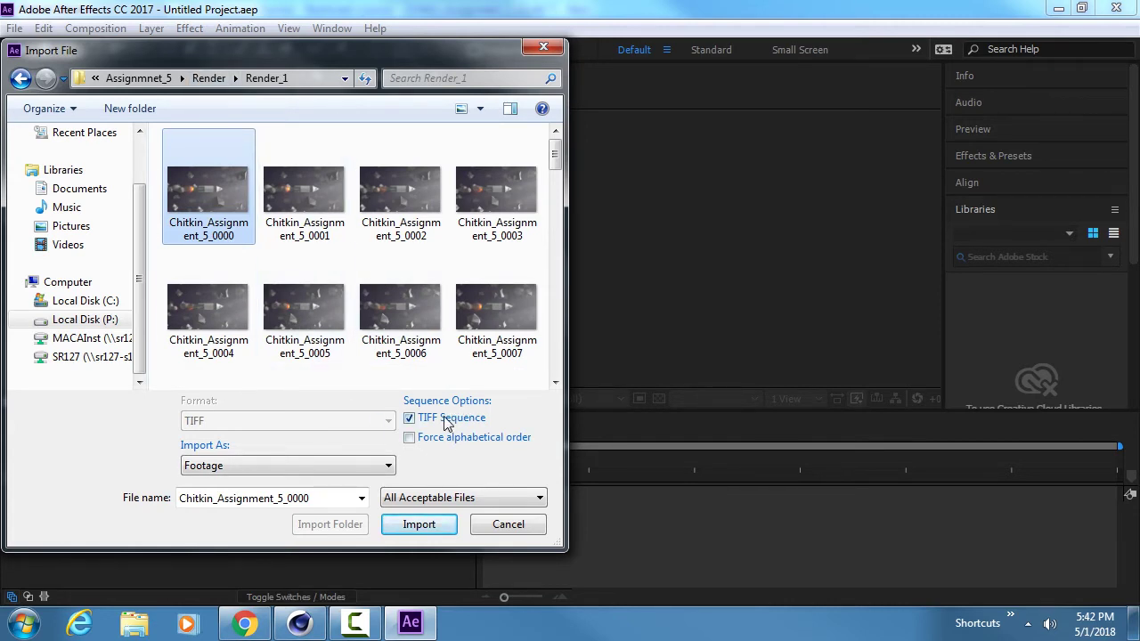
click(424, 524)
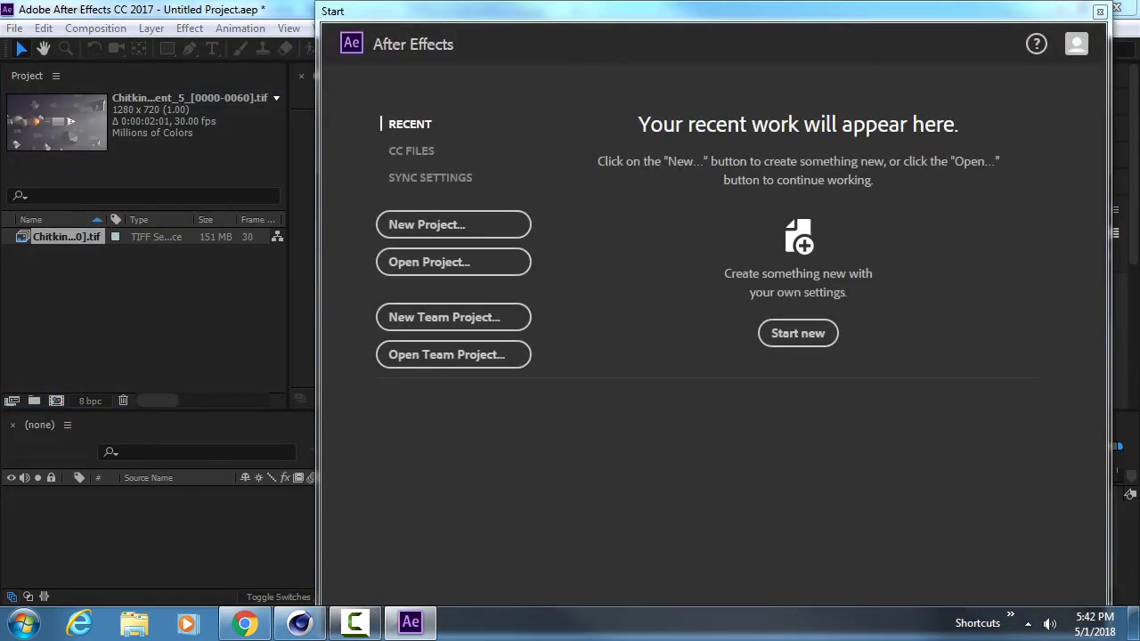
Dismiss the start screen, create a composition from the imported TIFF sequence and preview its playback
click(1100, 11)
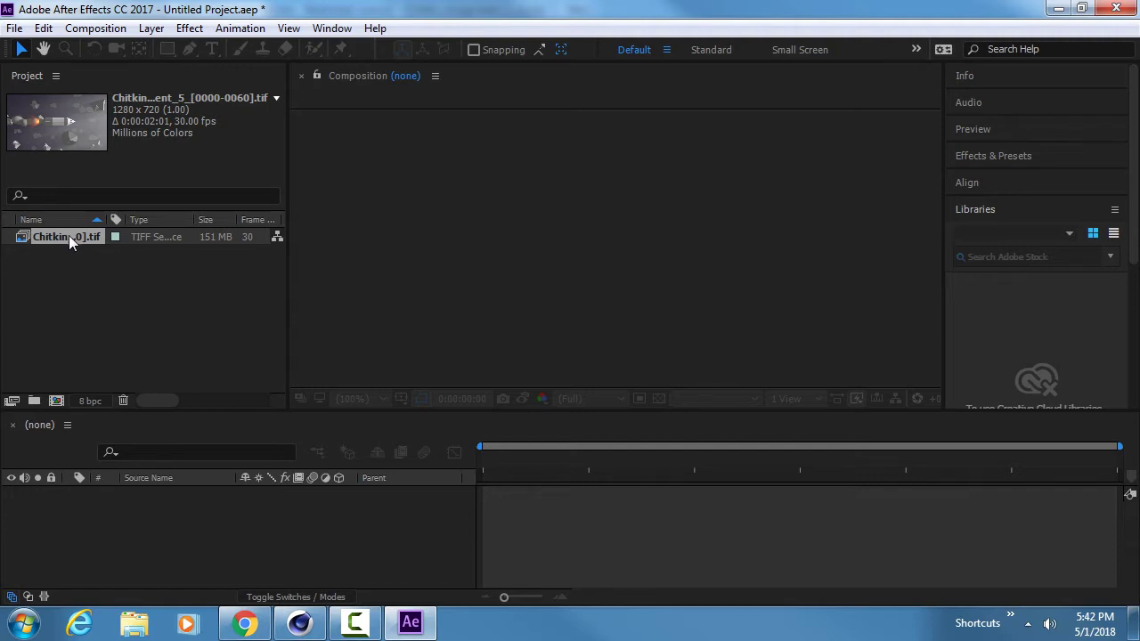
drag(69, 235, 115, 529)
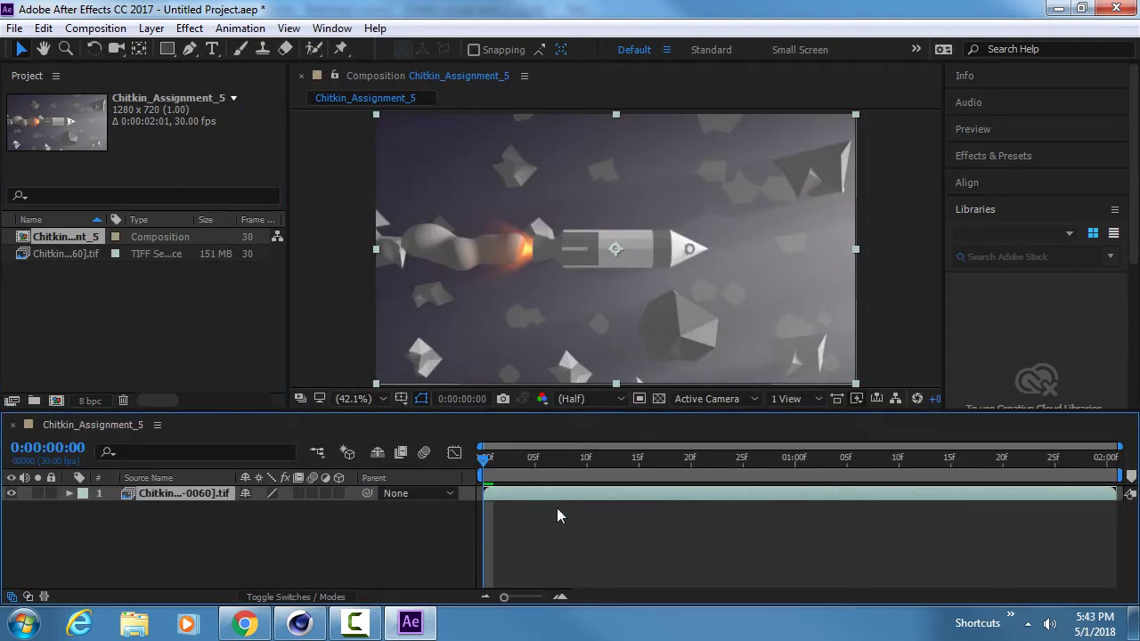
key(space)
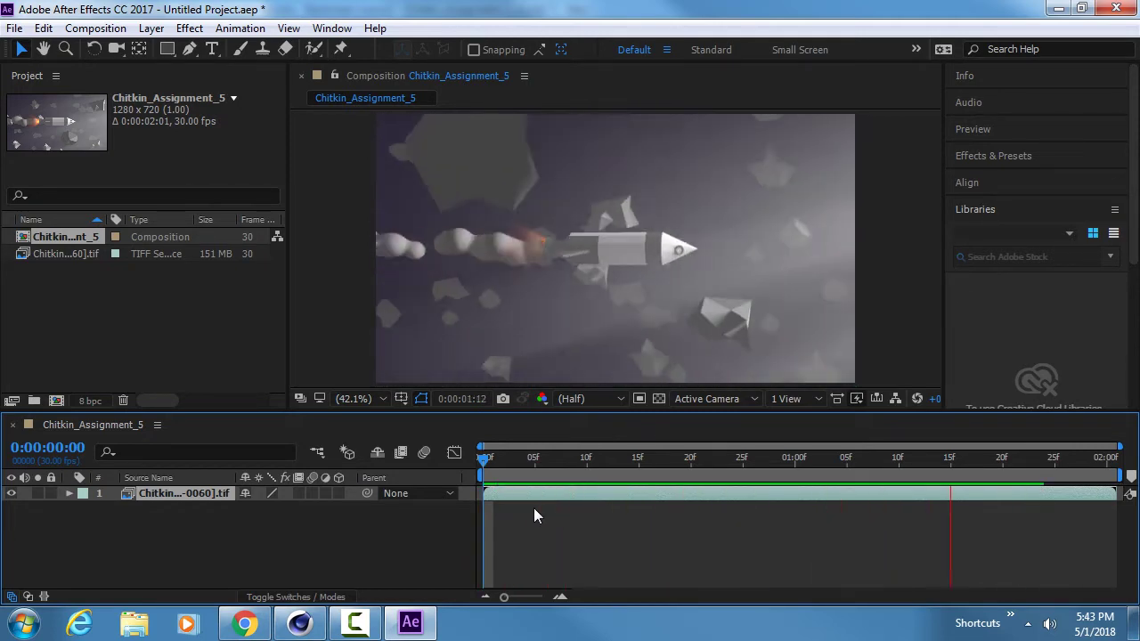
Stop the preview with the playhead on the first frame and deselect the TIFF sequence layer
drag(484, 460, 412, 420)
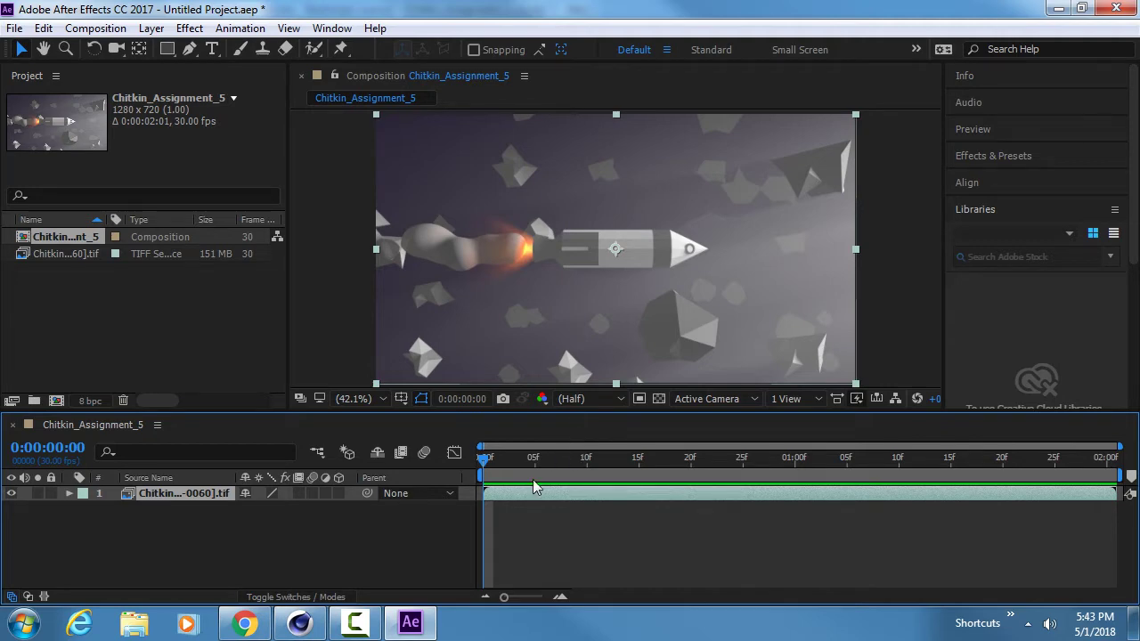
drag(514, 456, 431, 477)
click(145, 537)
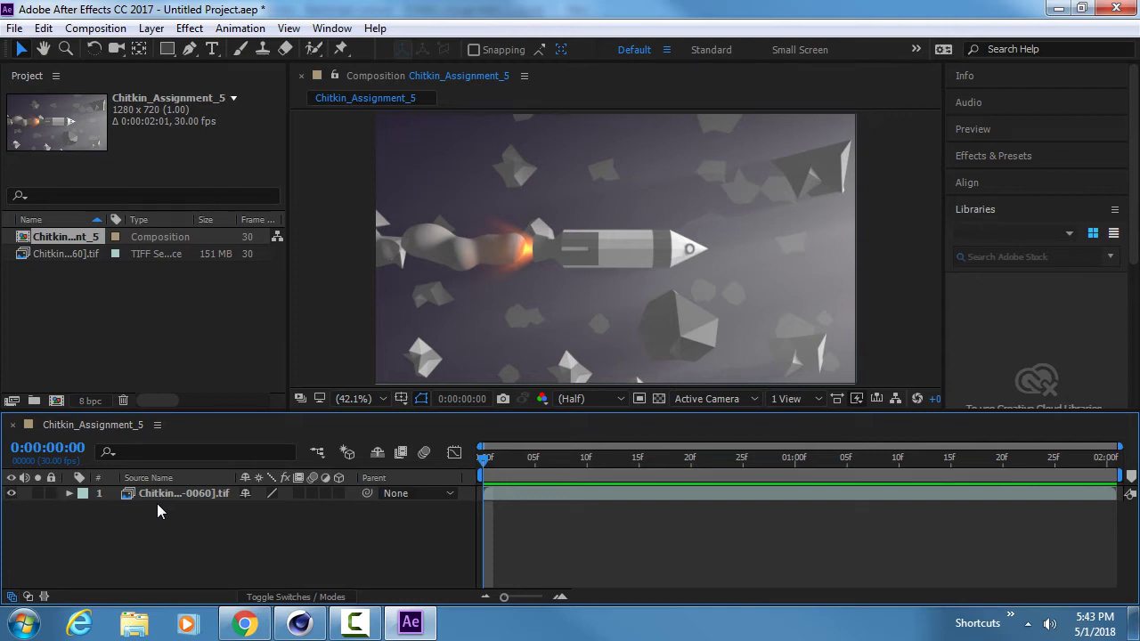
click(151, 28)
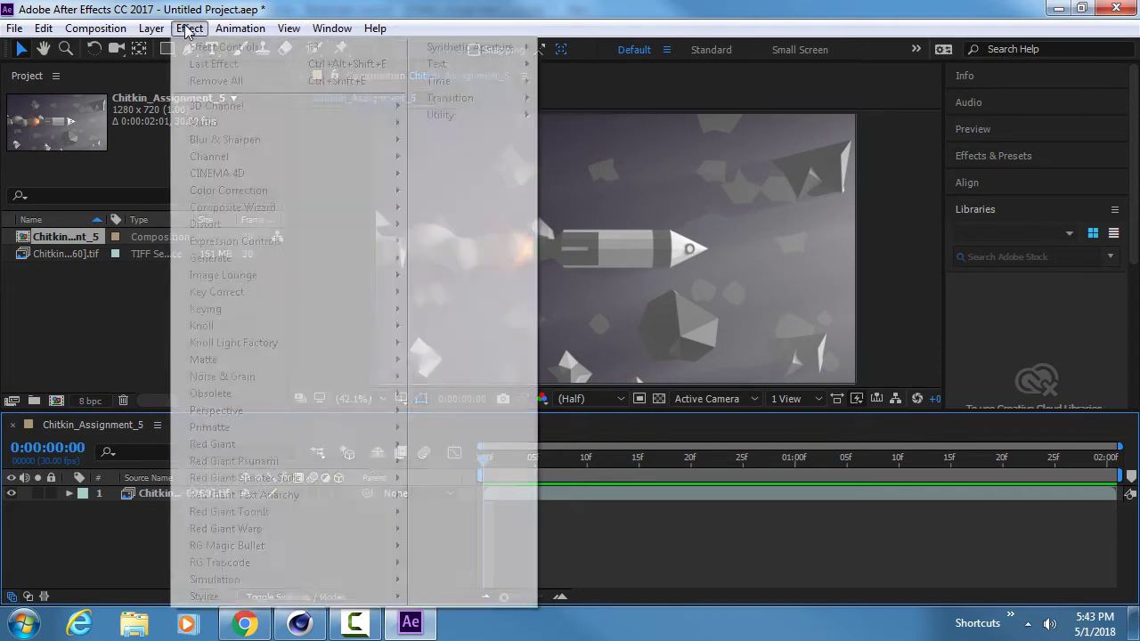
mouse_move(150, 56)
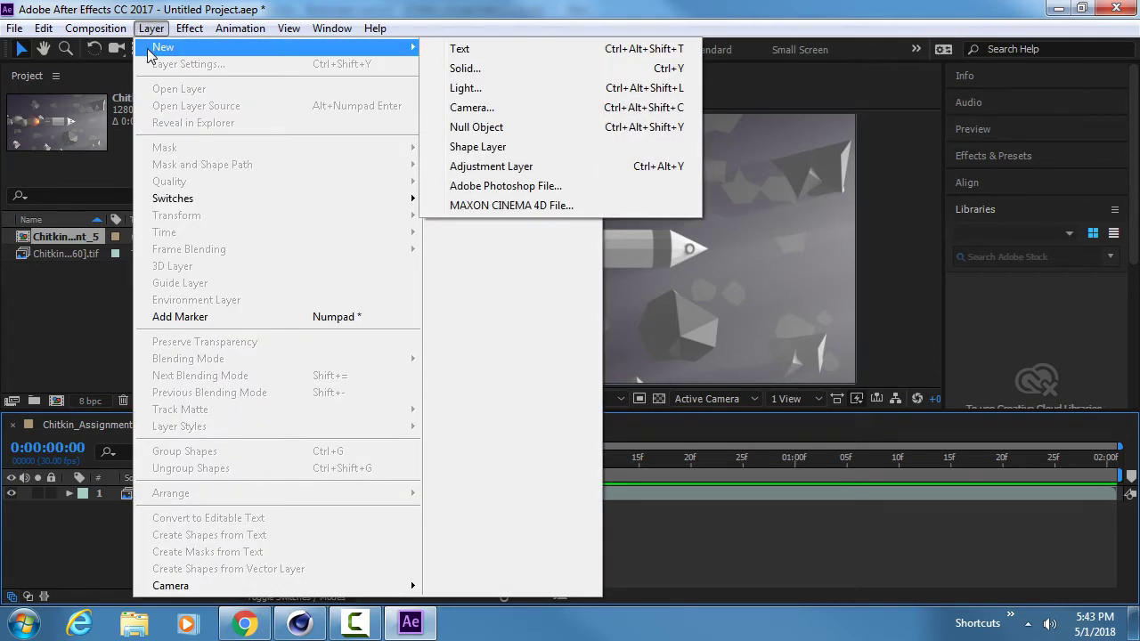
click(558, 69)
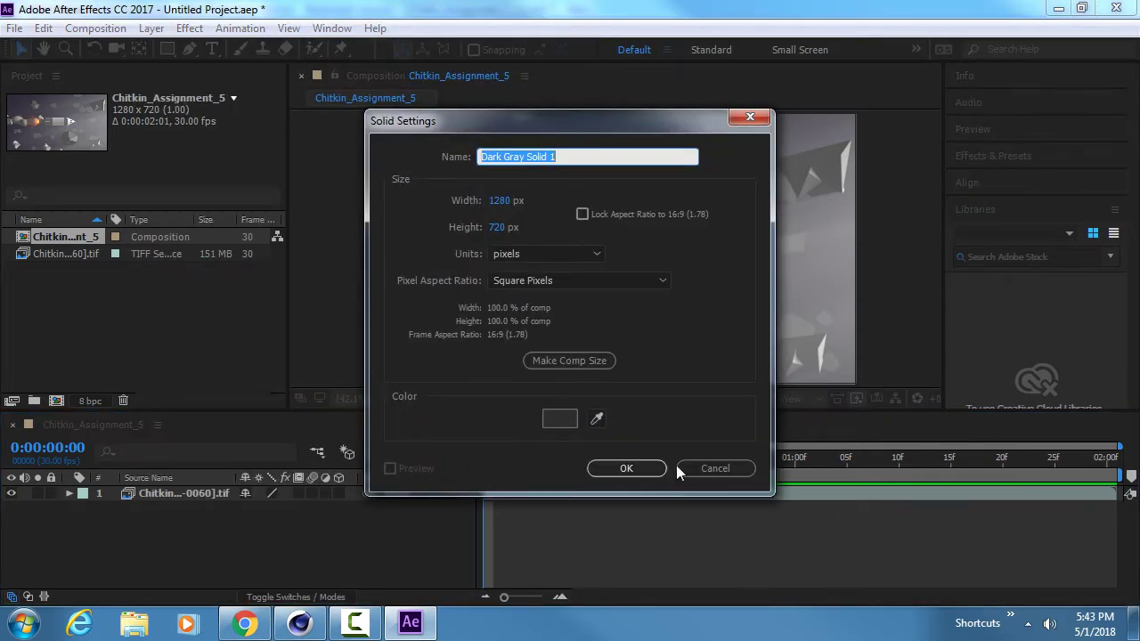
click(627, 468)
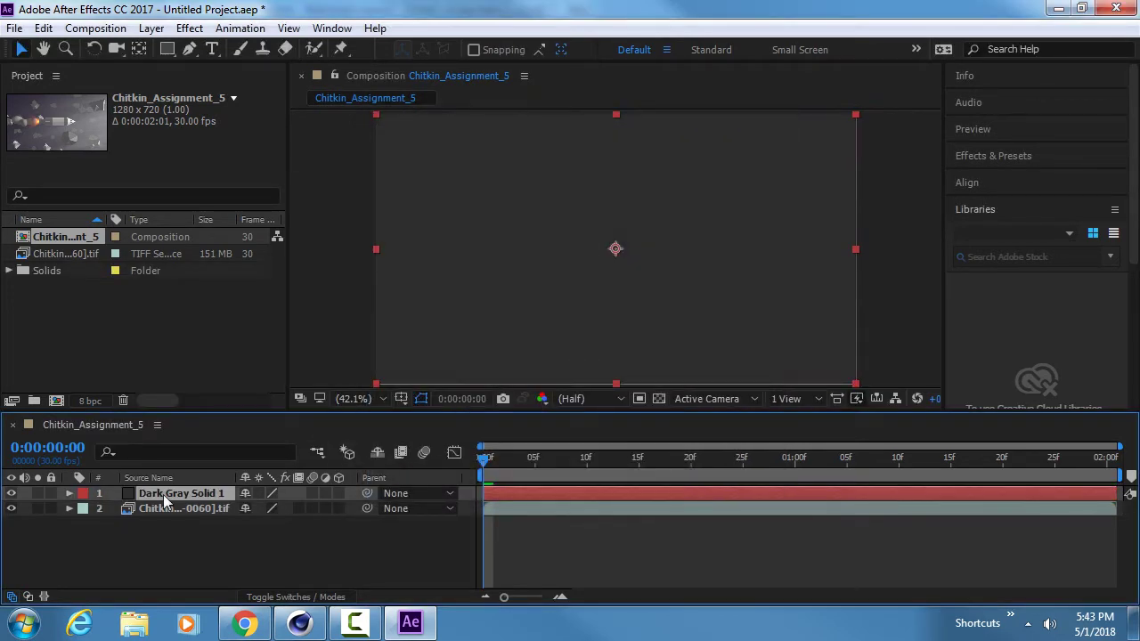
click(168, 501)
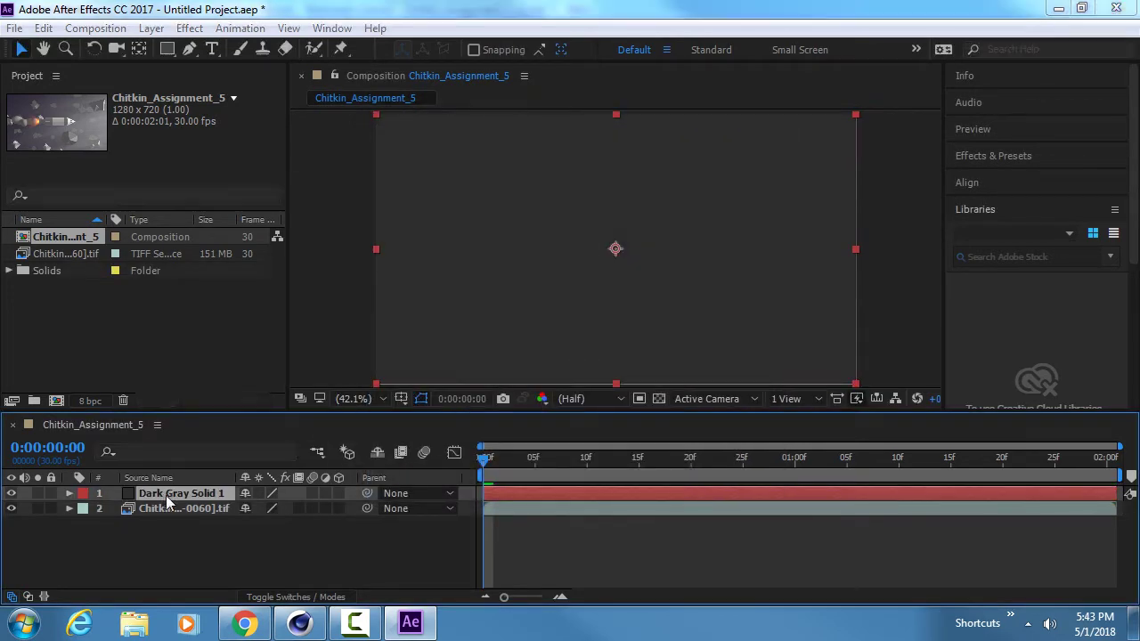
key(ctrl+shift+y)
click(497, 205)
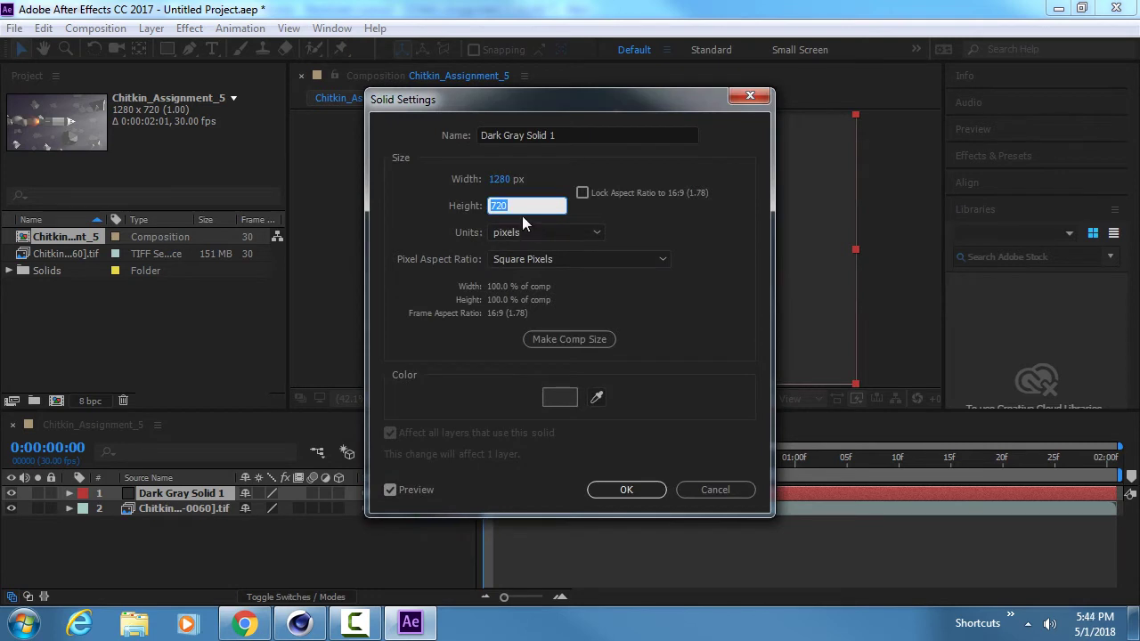
text(2)
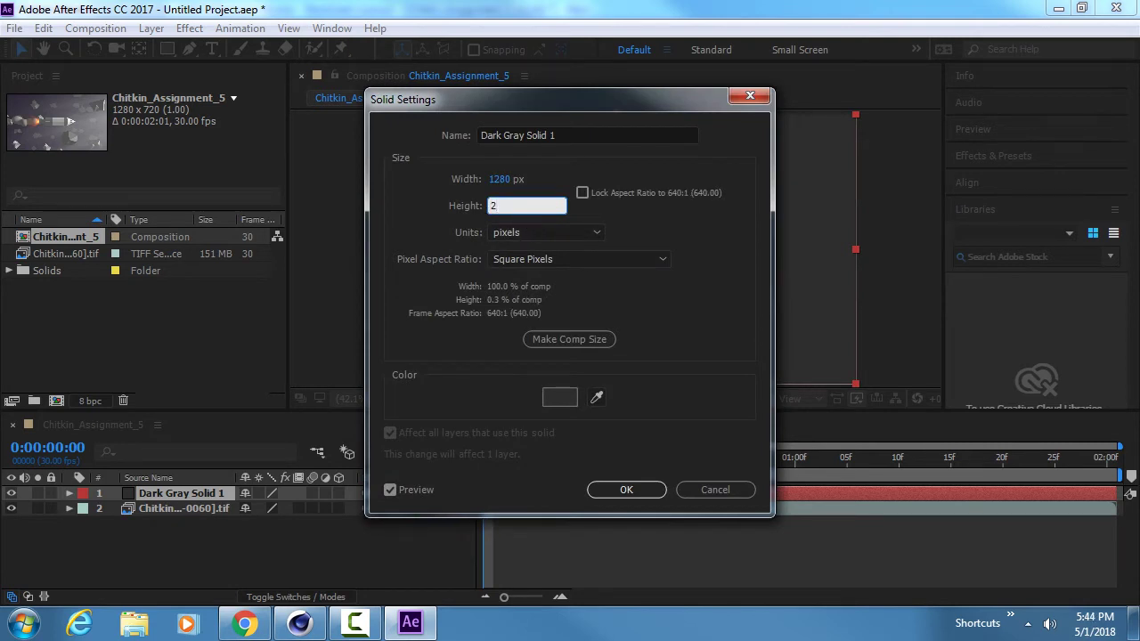
key(Return)
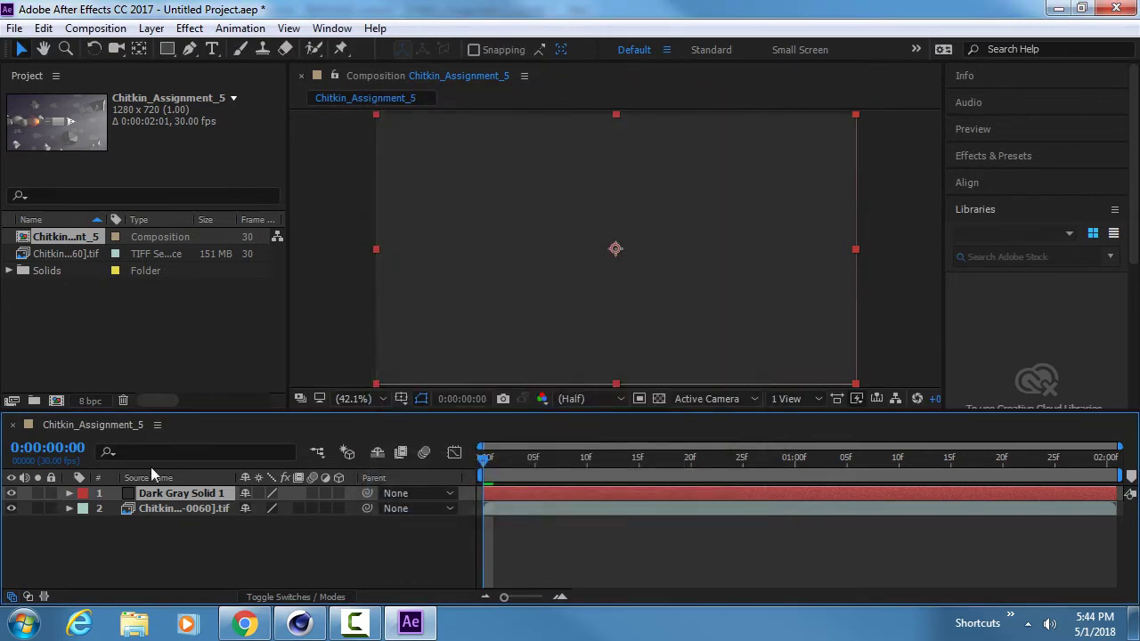
key(Delete)
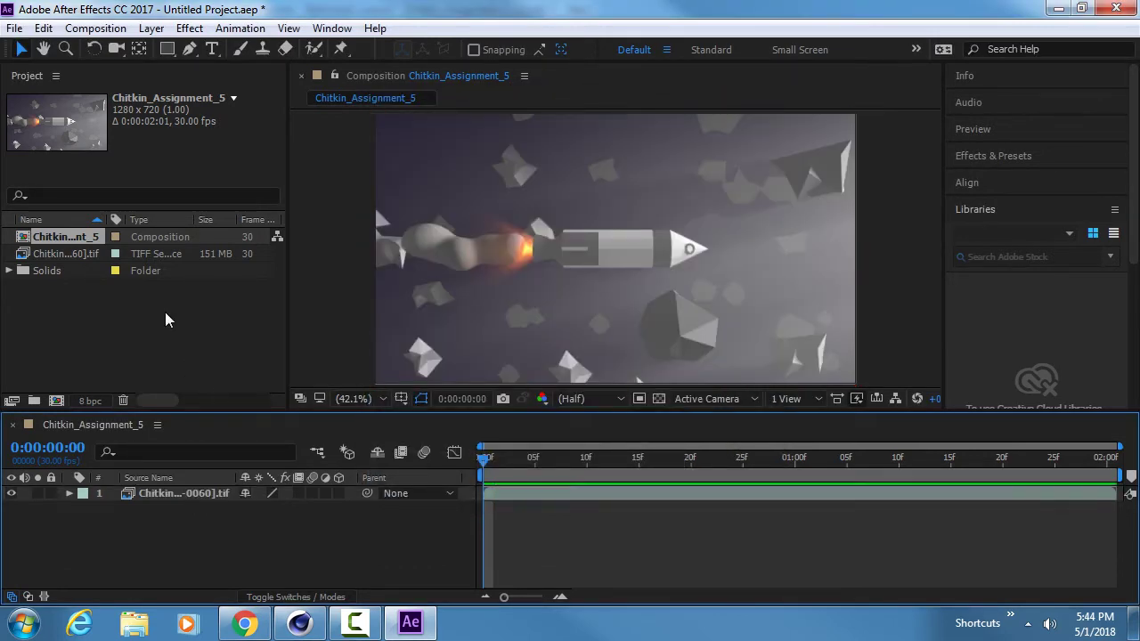
Create a new shape layer above the TIFF sequence and add a rectangle path to its contents
click(150, 29)
mouse_move(165, 48)
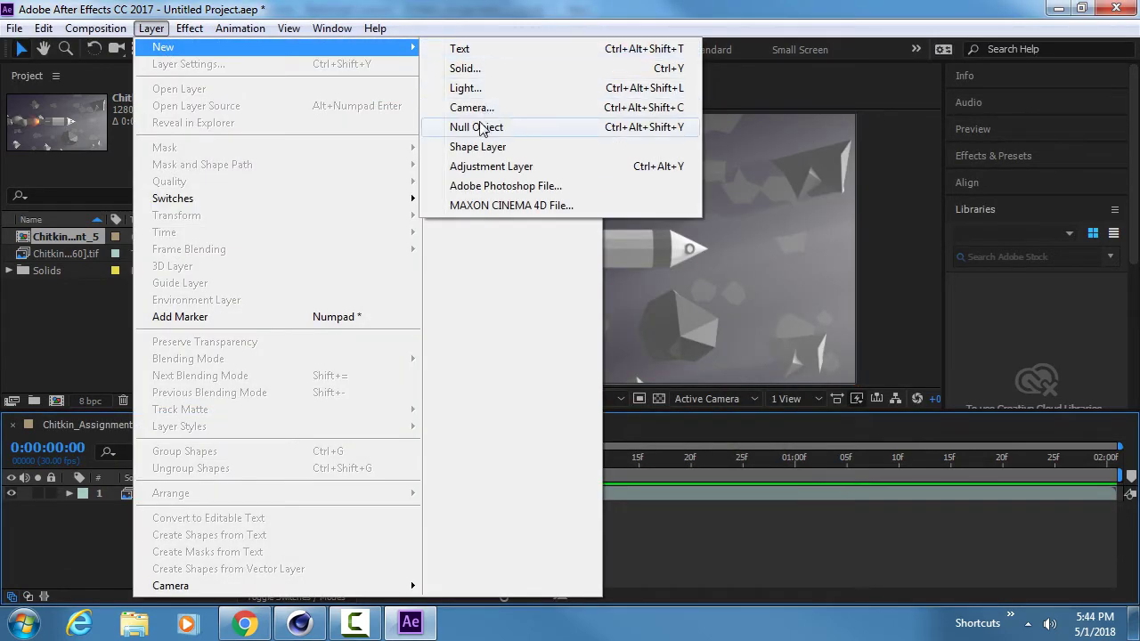
click(479, 147)
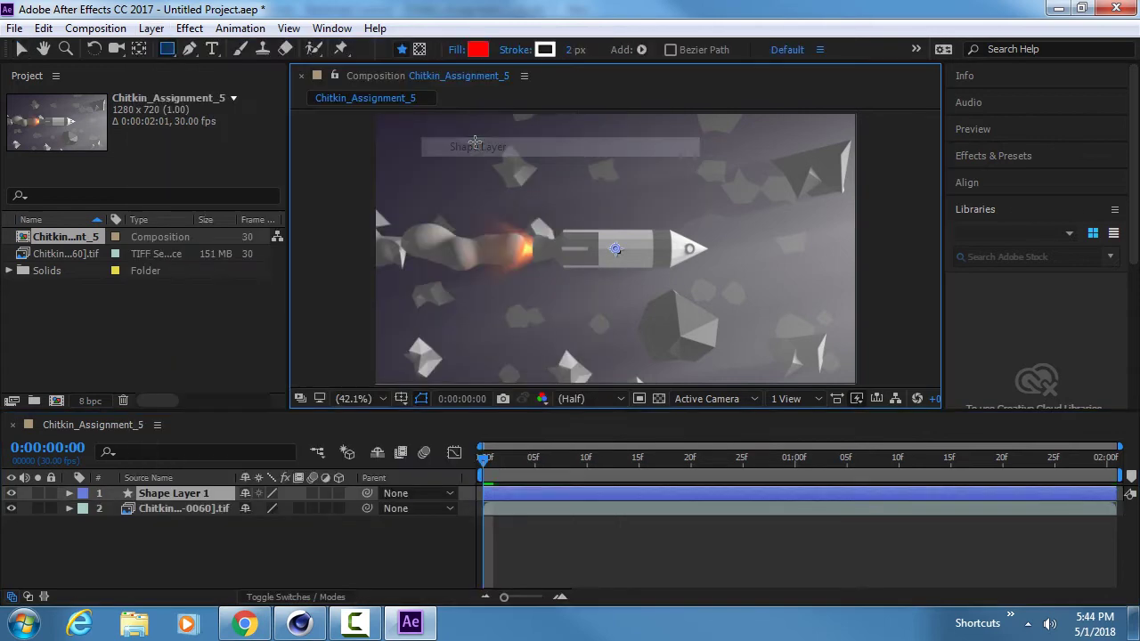
click(70, 493)
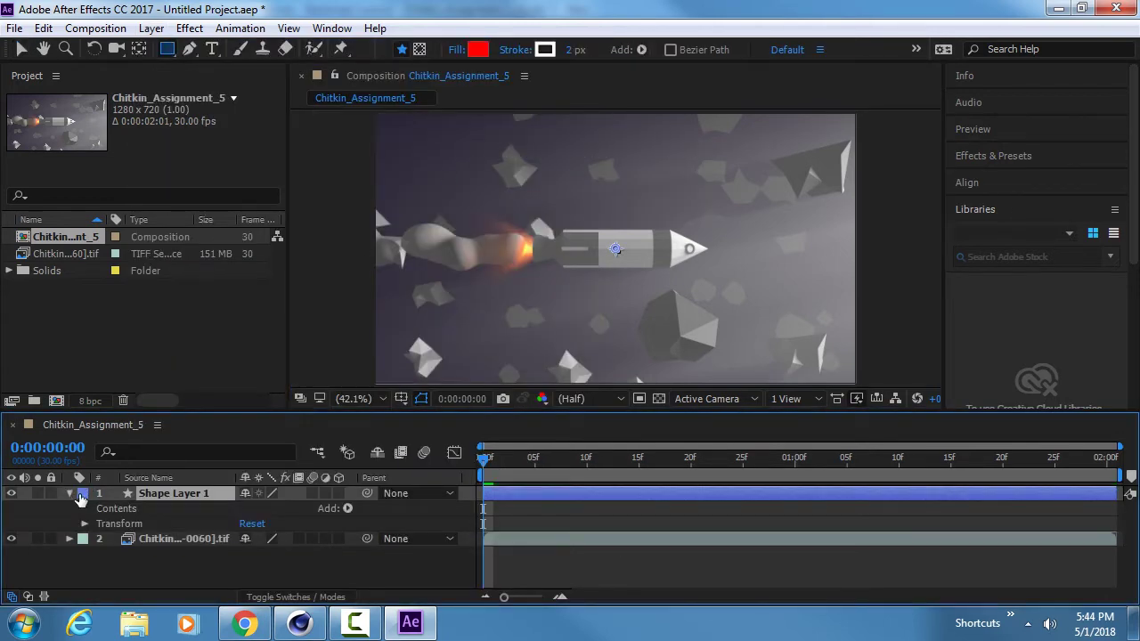
click(348, 510)
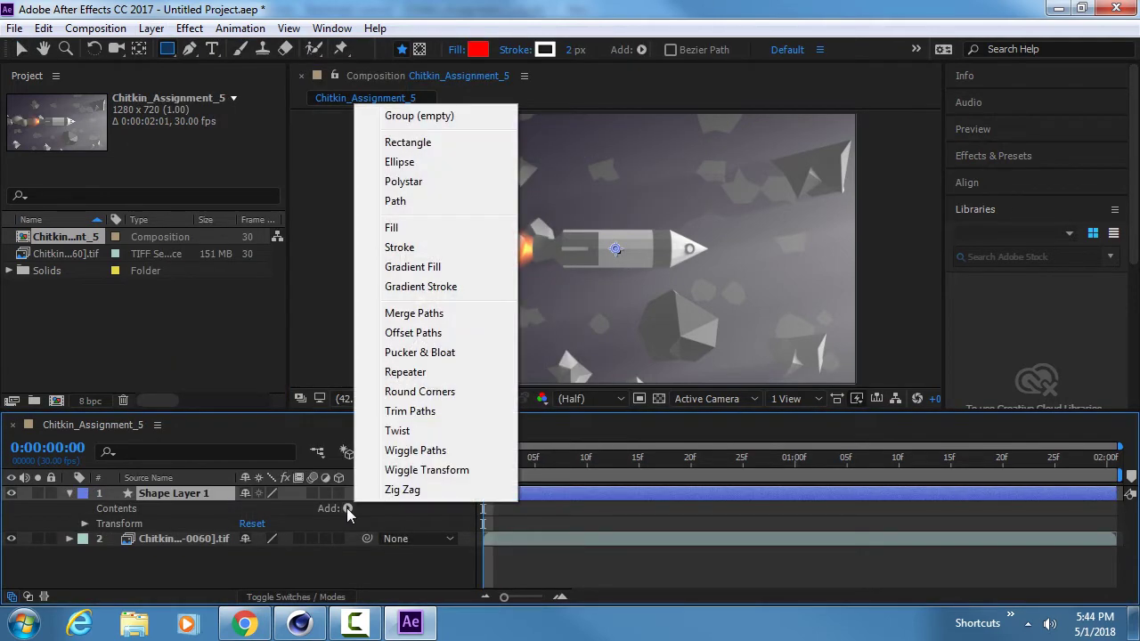
click(442, 142)
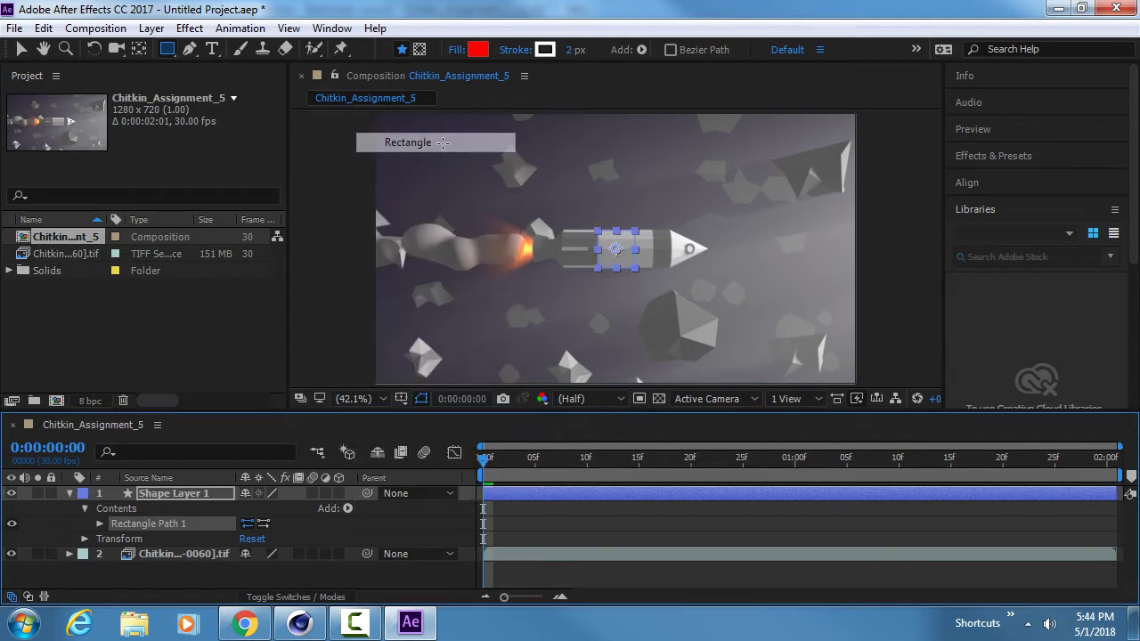
Unlink the rectangle path's size proportions and set its size to 1280 by 2, checking the thin line up close
click(100, 524)
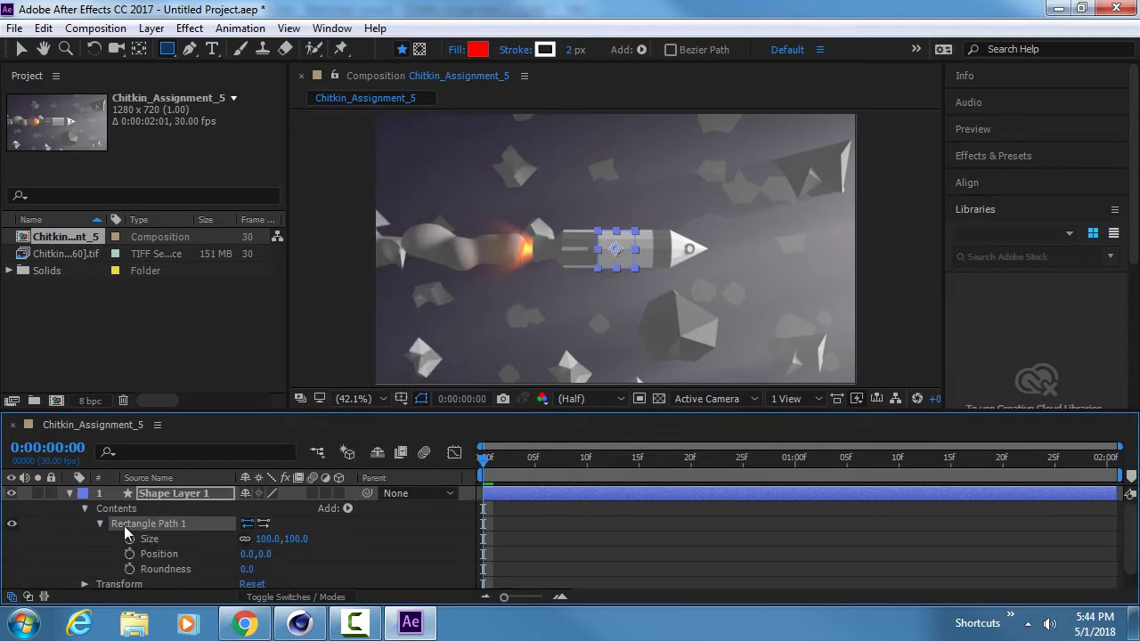
click(256, 539)
click(256, 539)
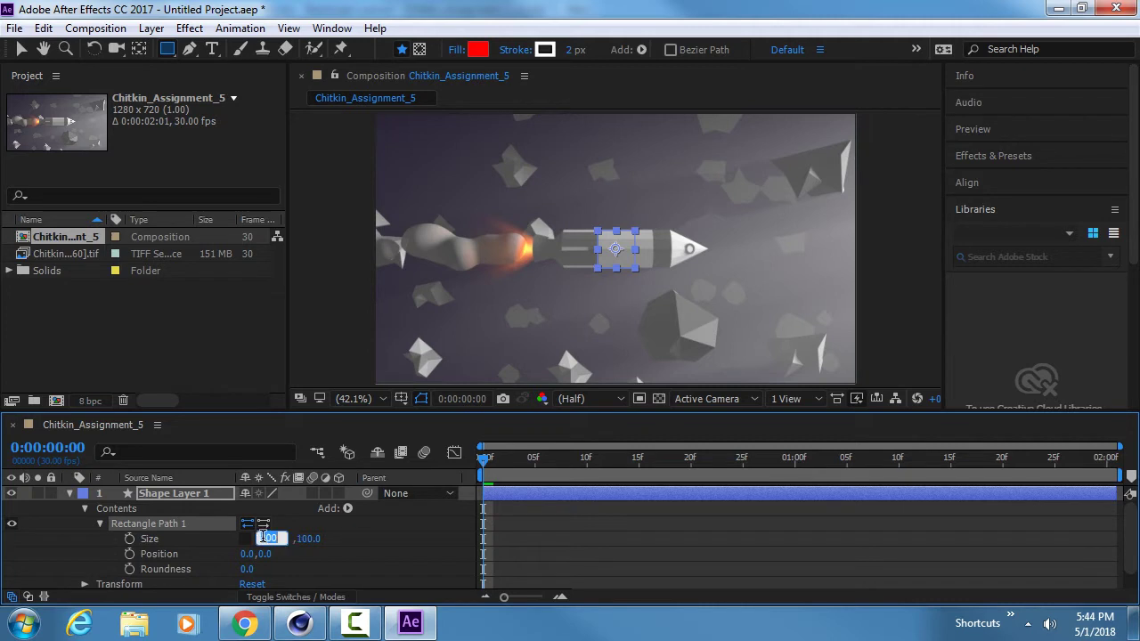
text(1280)
key(Tab)
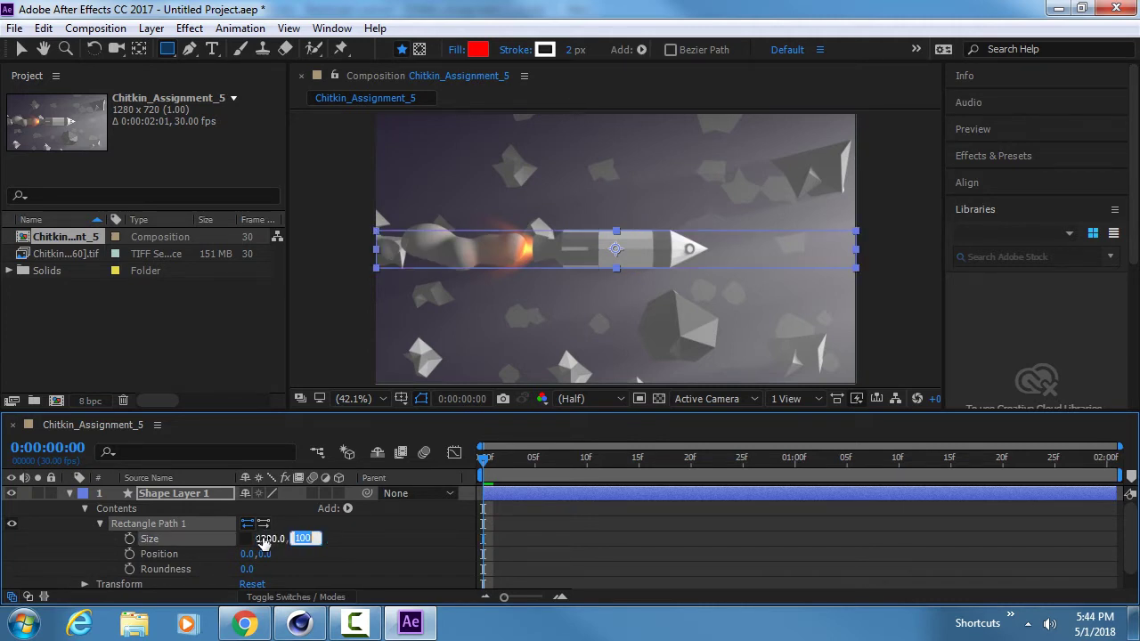
text(2)
key(Return)
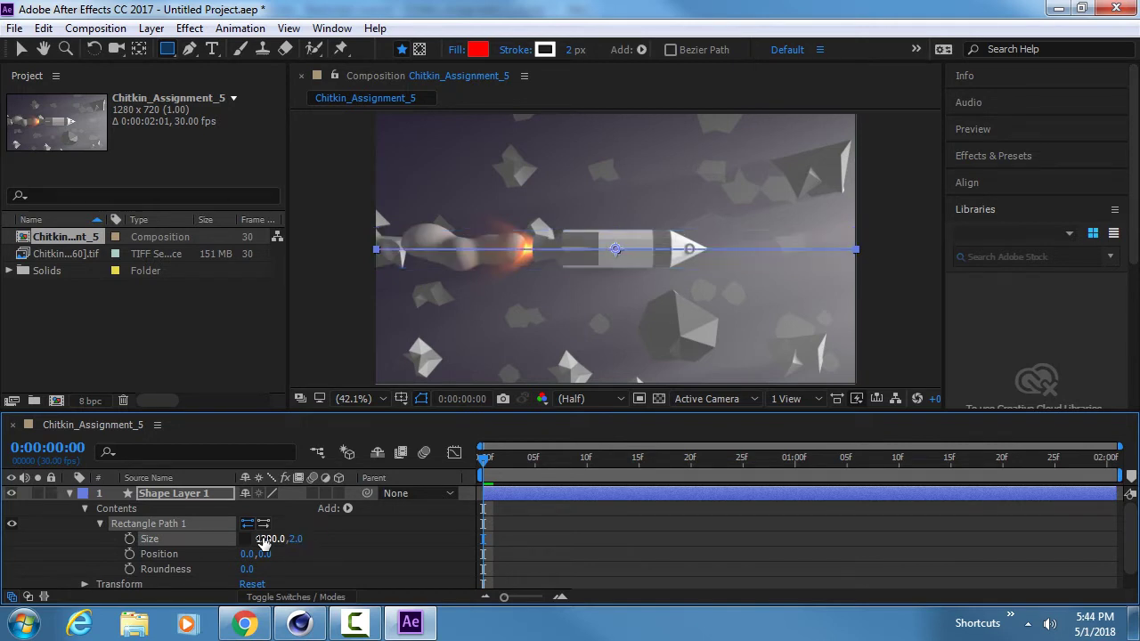
key(/)
key(period)
key(period)
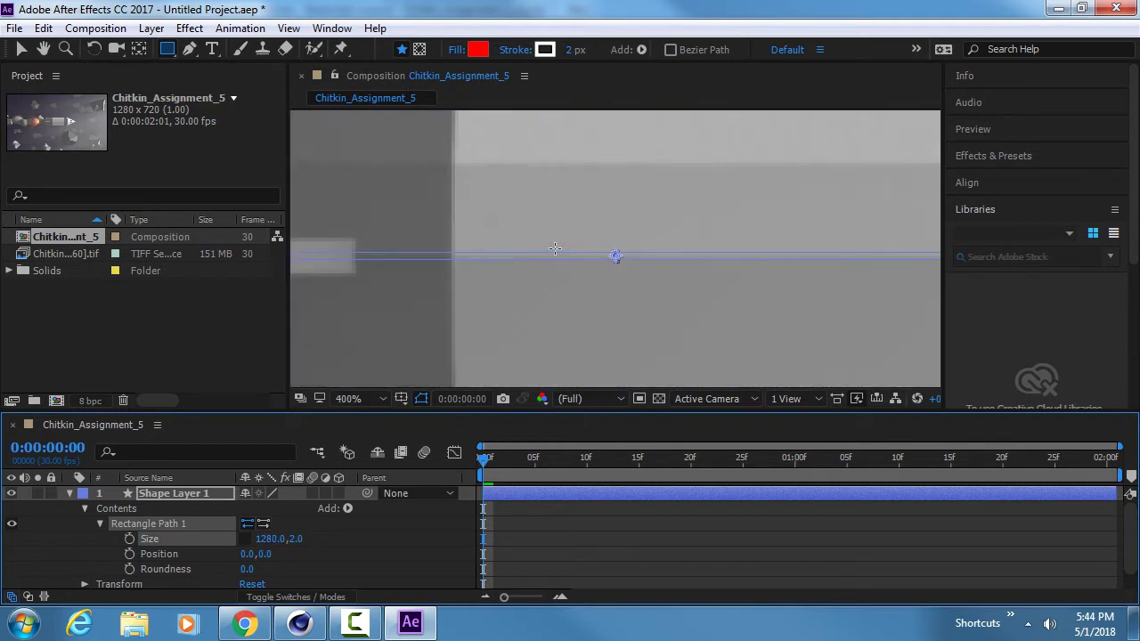
key(slash)
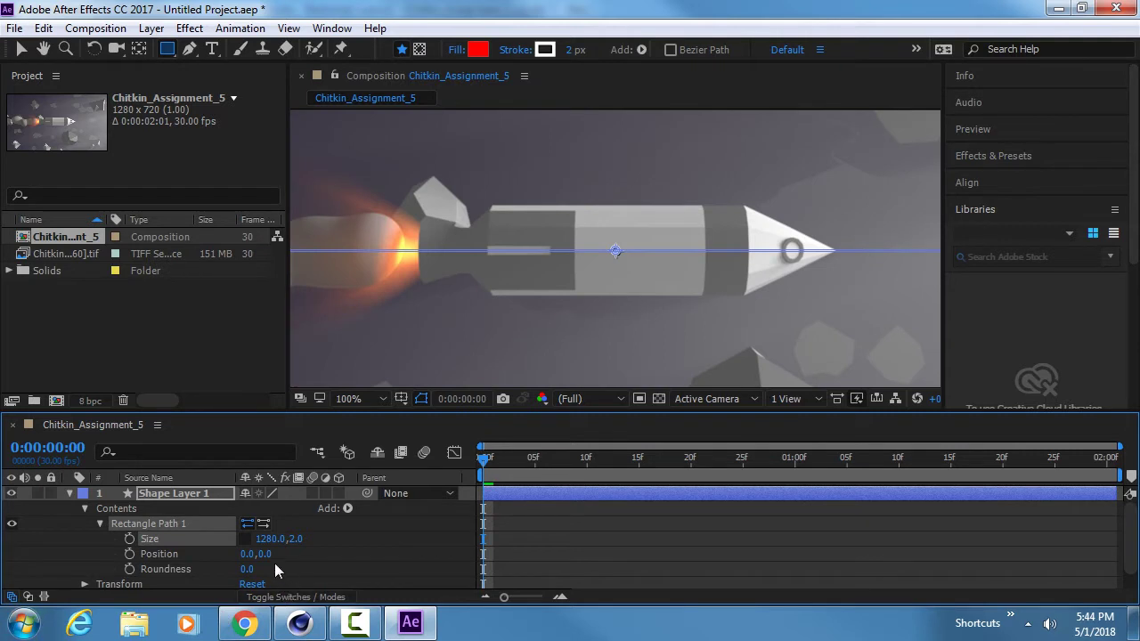
key(comma)
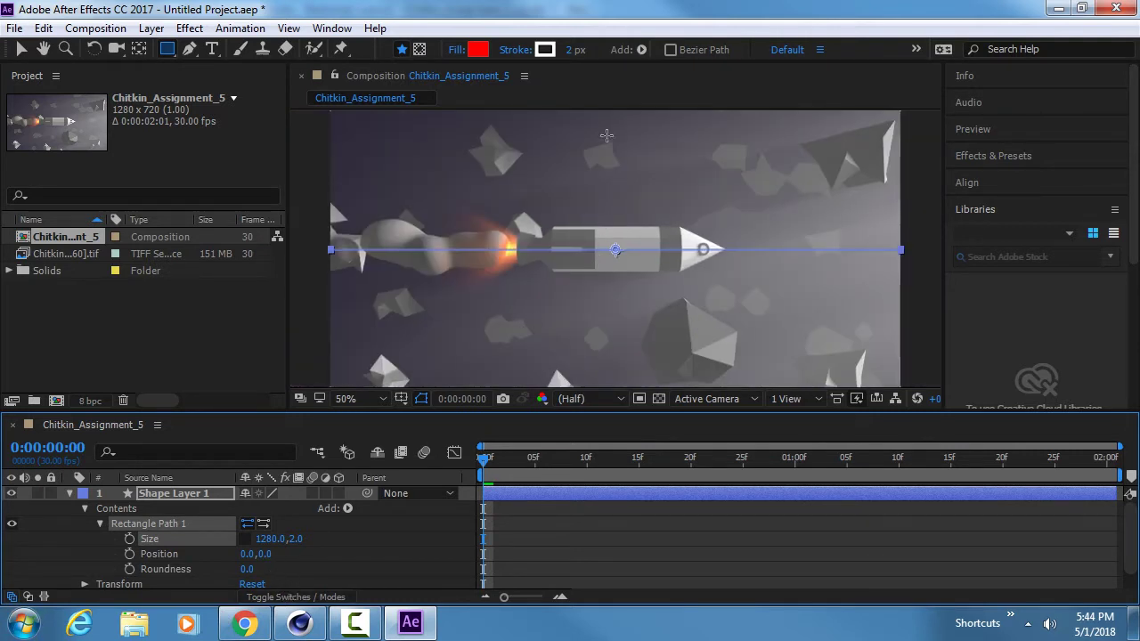
Move the thin rectangle path up to the composition's top edge, at position 0, -359, and check its alignment there
key(v)
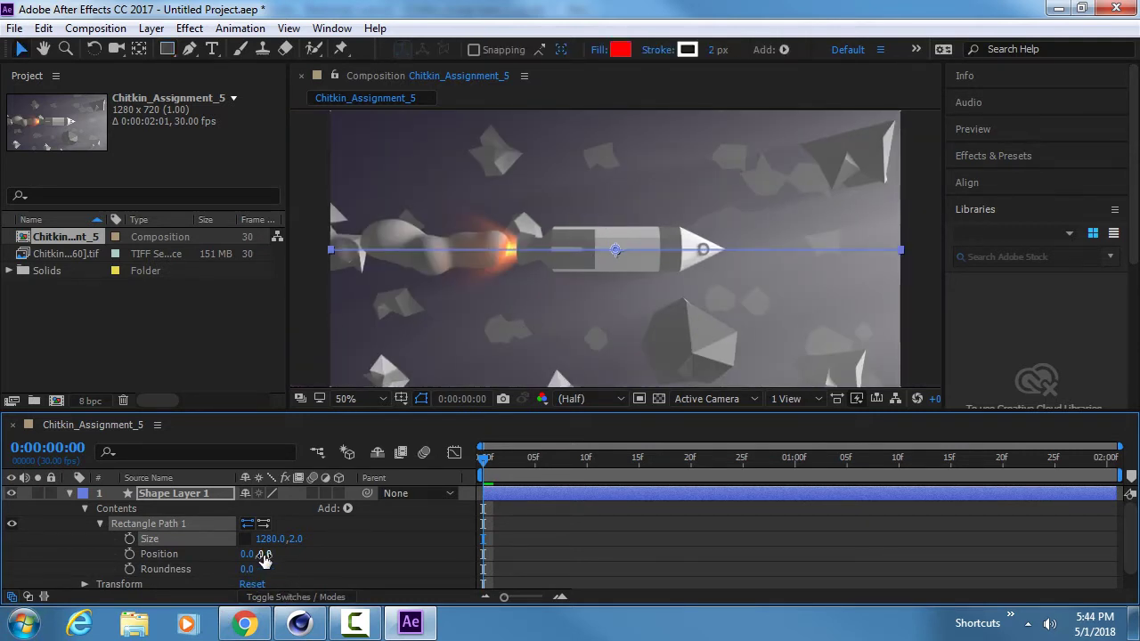
drag(265, 554, 5, 523)
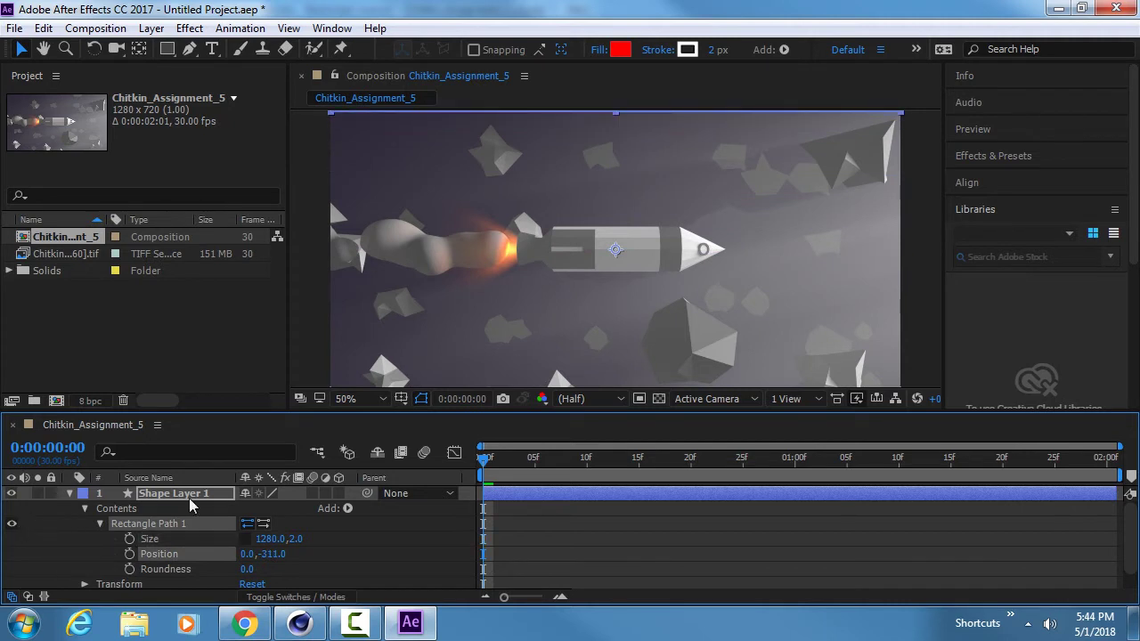
key(period)
scroll(593, 156, up, 6)
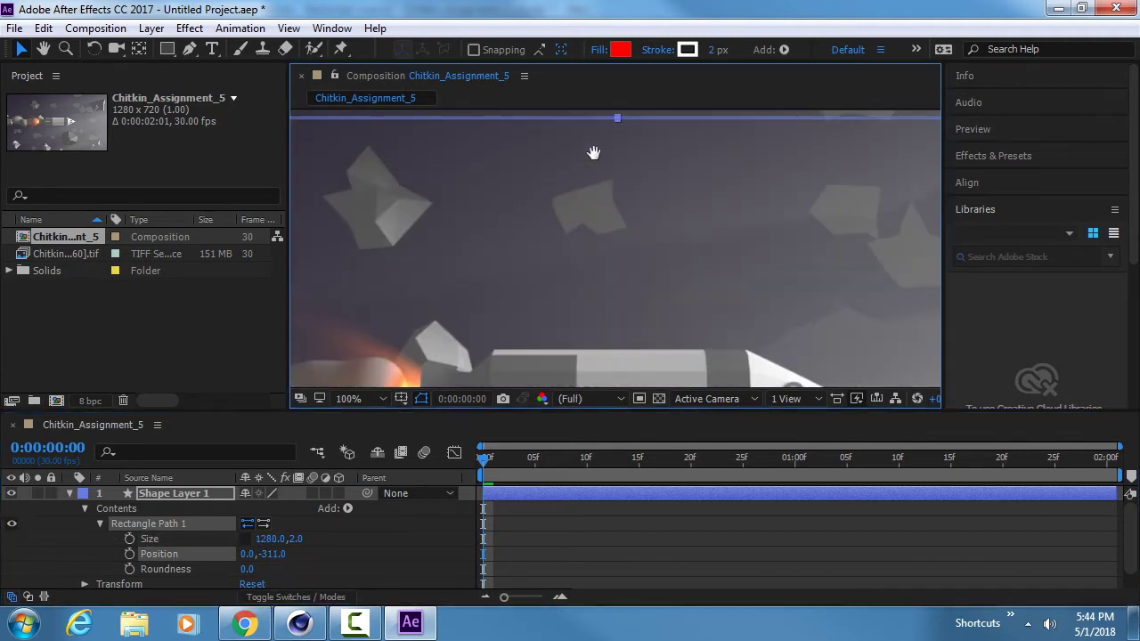
key(period)
drag(594, 216, 603, 296)
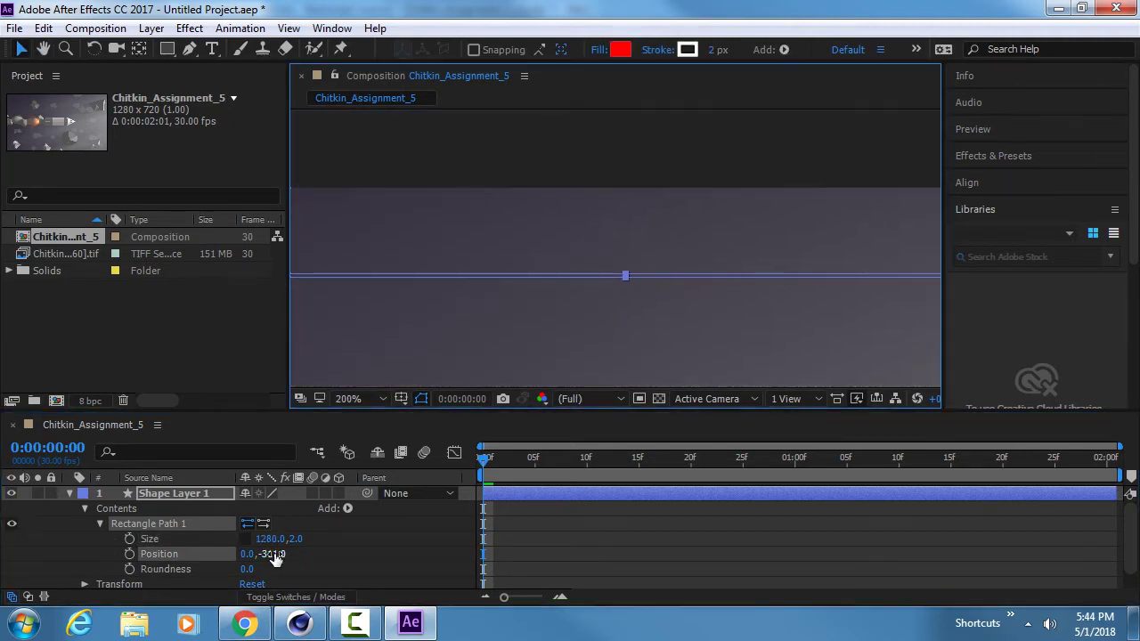
drag(275, 554, 230, 554)
key(period)
drag(570, 170, 588, 197)
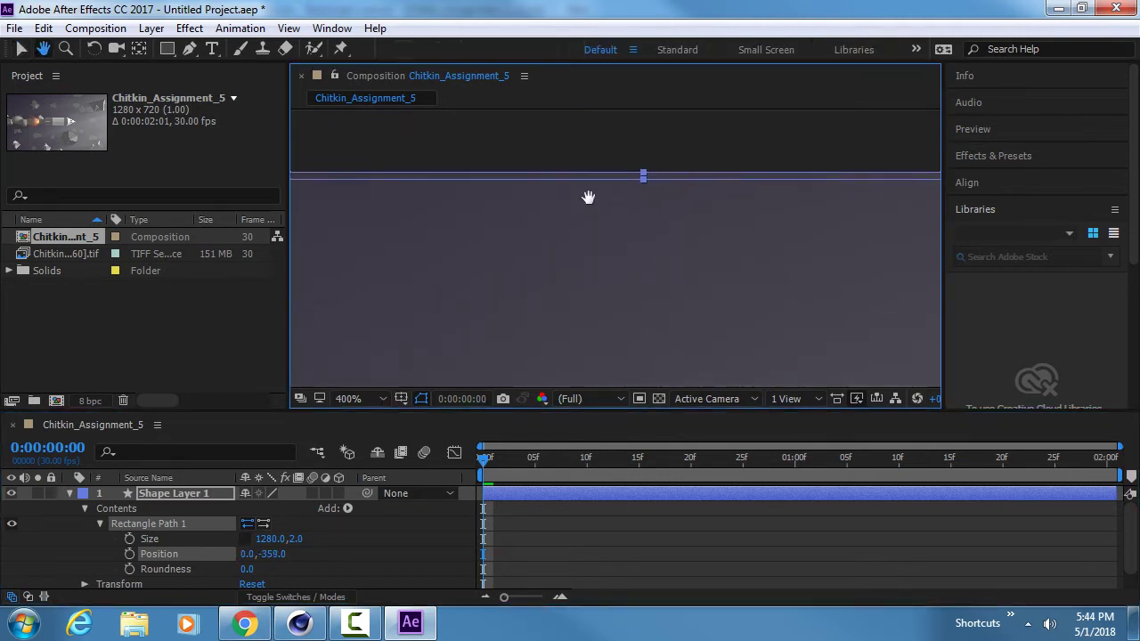
scroll(589, 198, up, 2)
drag(589, 150, 596, 308)
drag(595, 187, 588, 310)
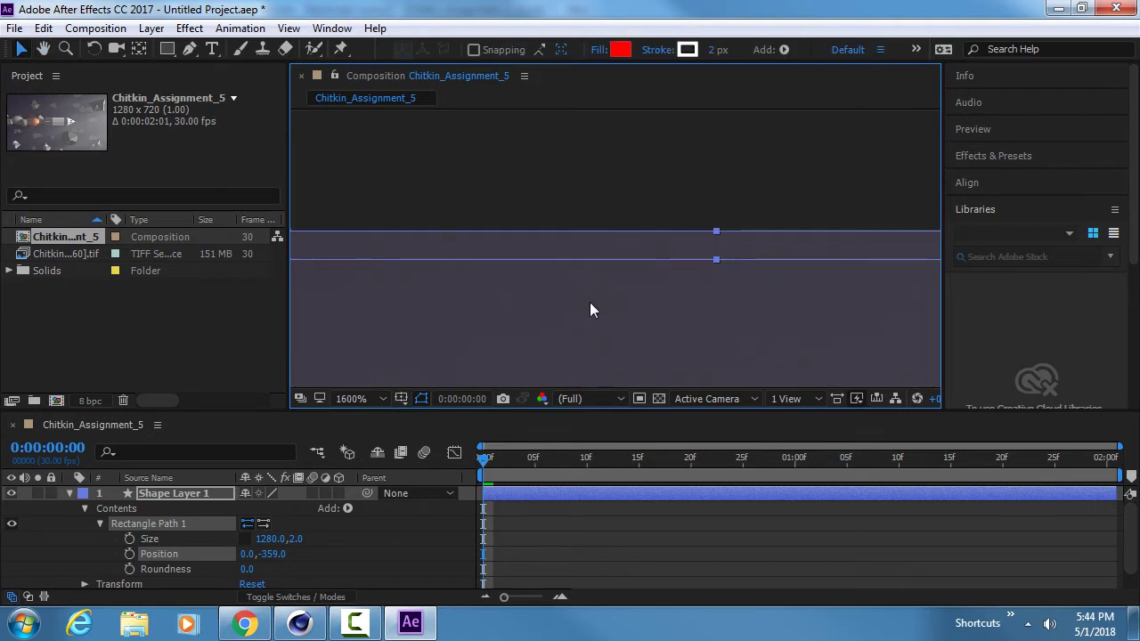
scroll(571, 304, down, 5)
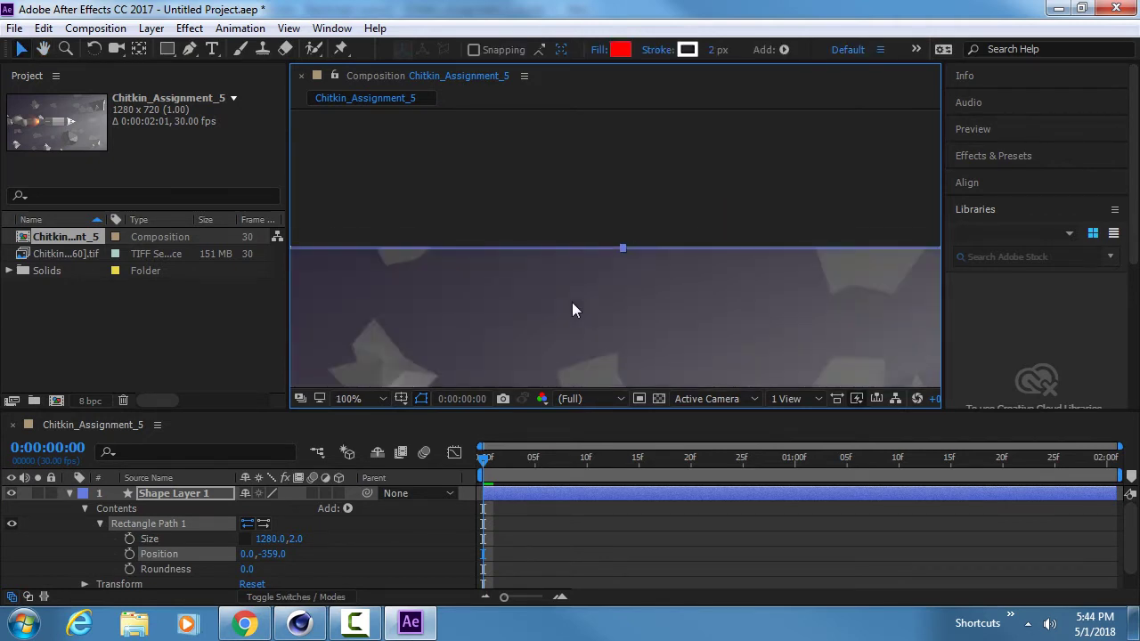
drag(409, 295, 524, 245)
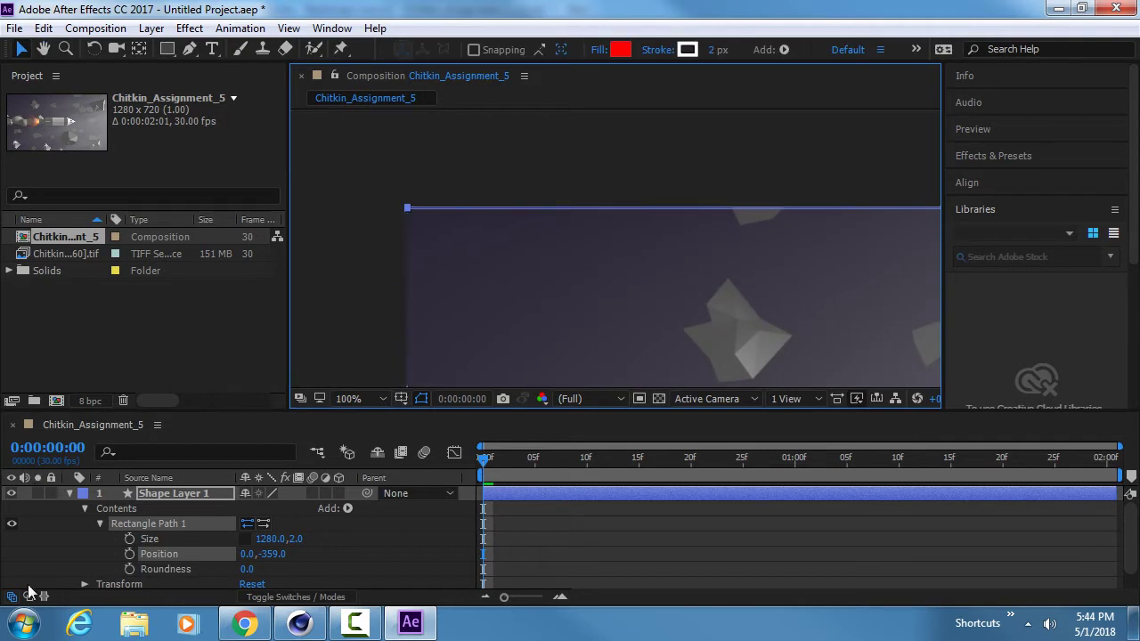
Collapse the rectangle path's properties, add a Repeater to the shape layer's contents and expand its settings
click(99, 524)
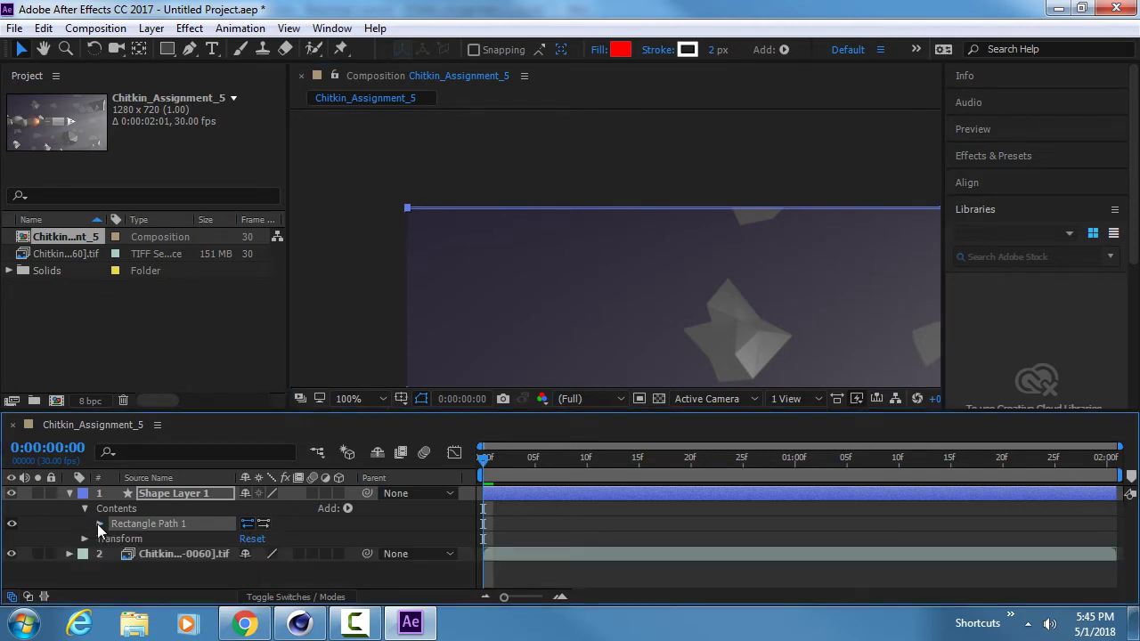
click(348, 509)
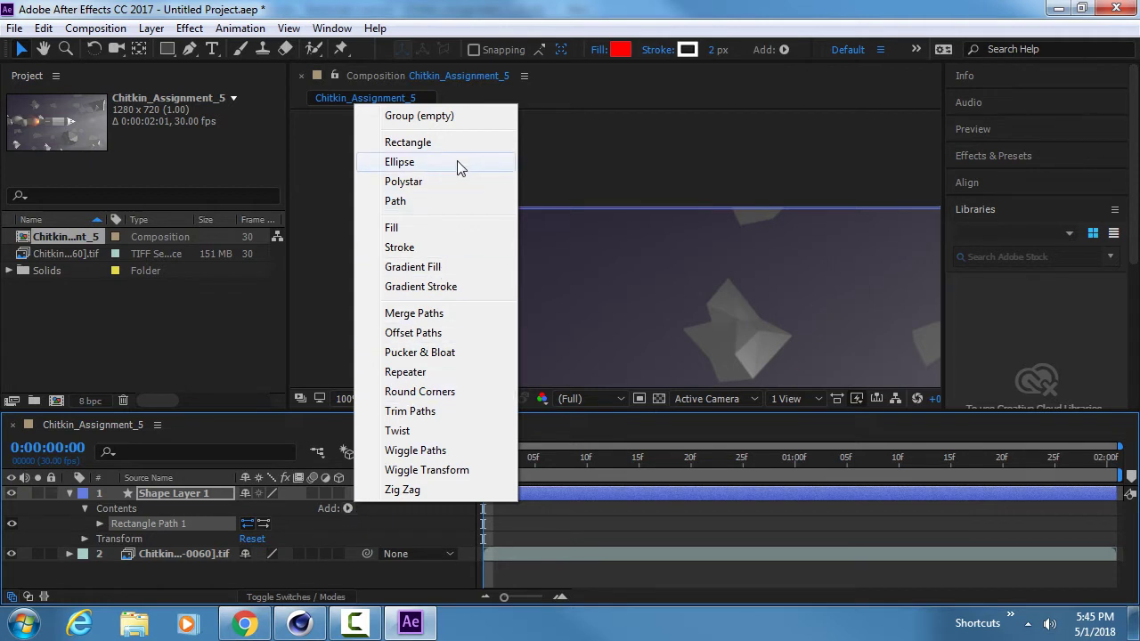
click(427, 373)
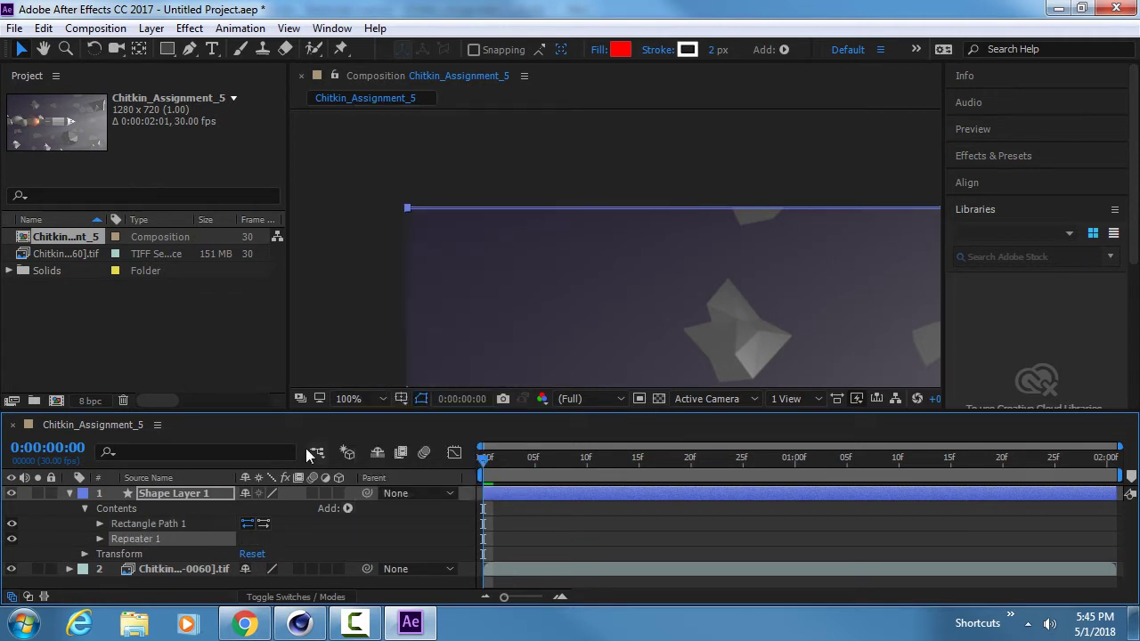
click(100, 539)
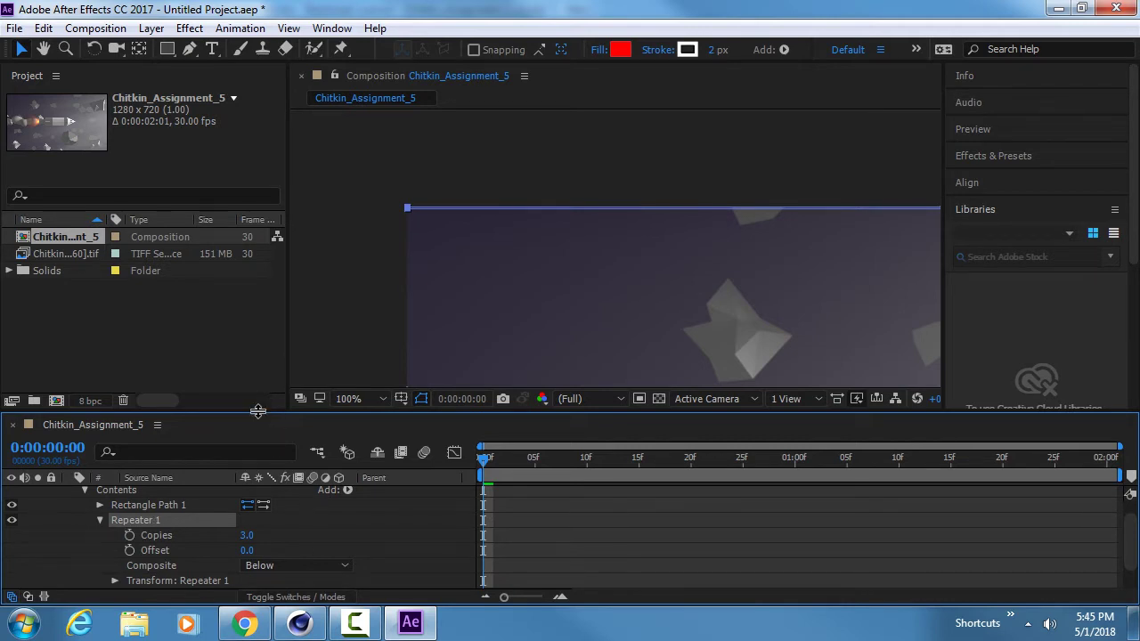
Enlarge the timeline area, expand the repeater's transform settings and set its position to 0, 2
drag(256, 412, 259, 355)
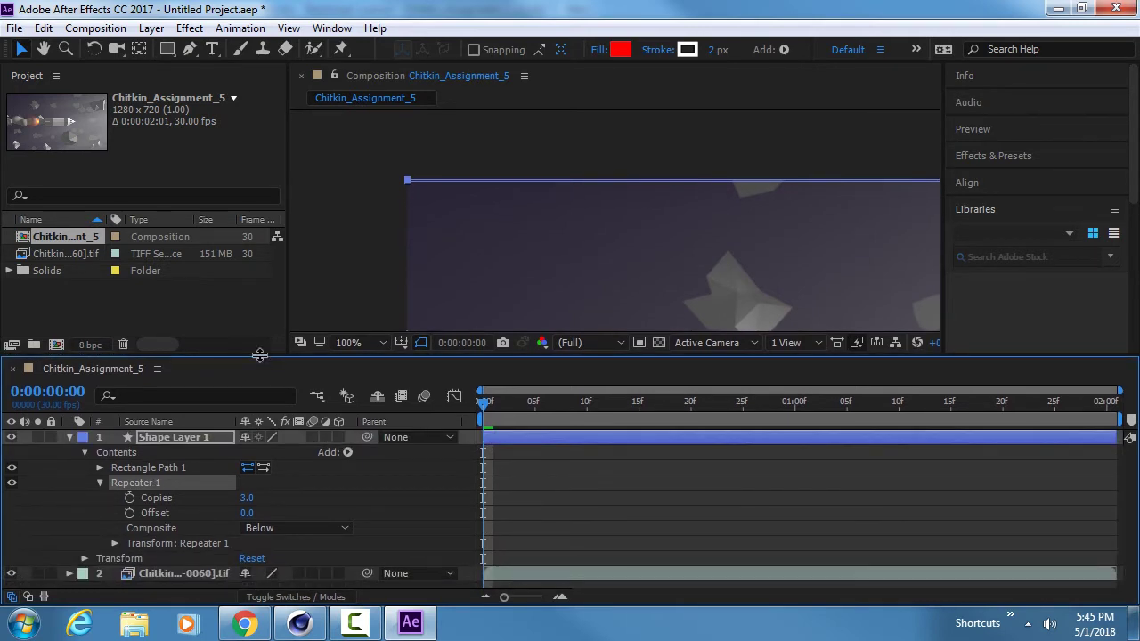
click(167, 540)
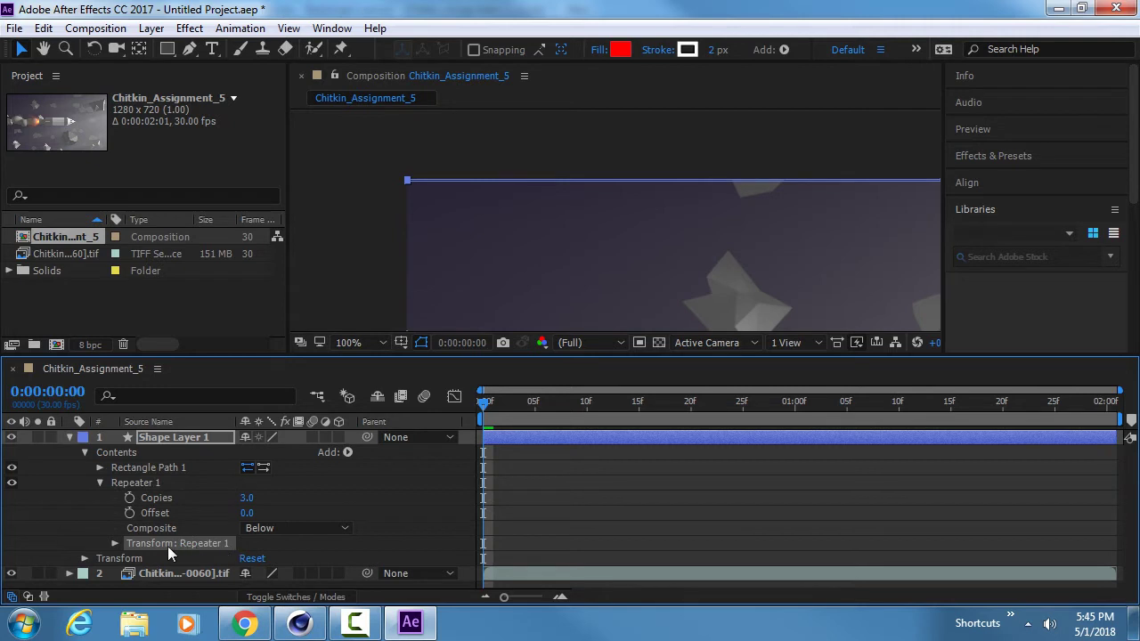
click(115, 543)
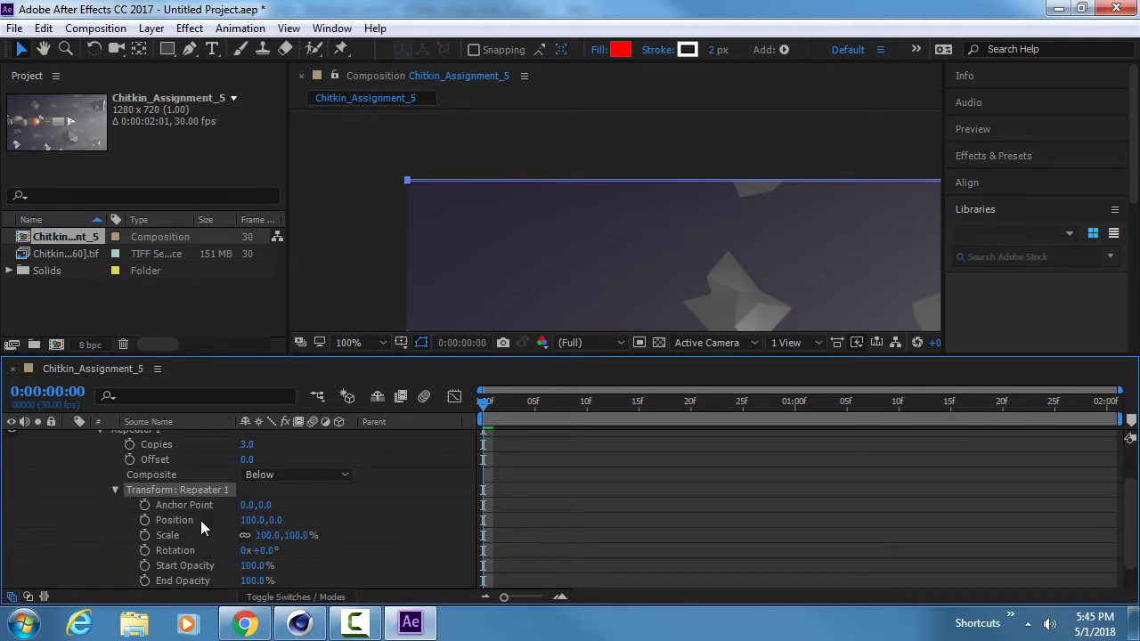
scroll(719, 203, down, 3)
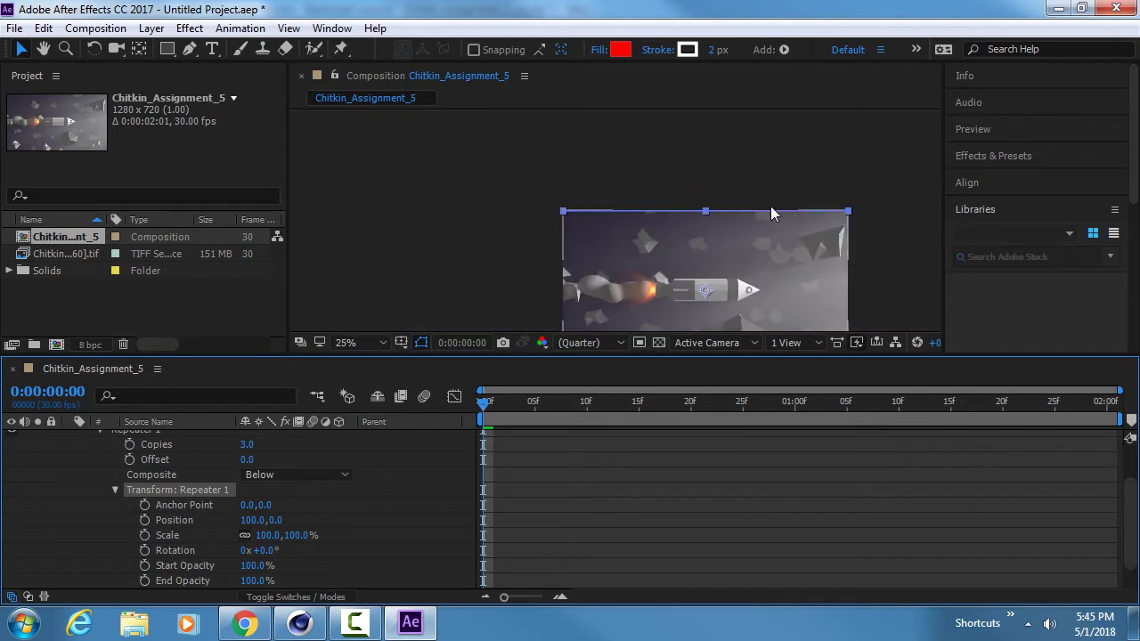
scroll(625, 213, up, 1)
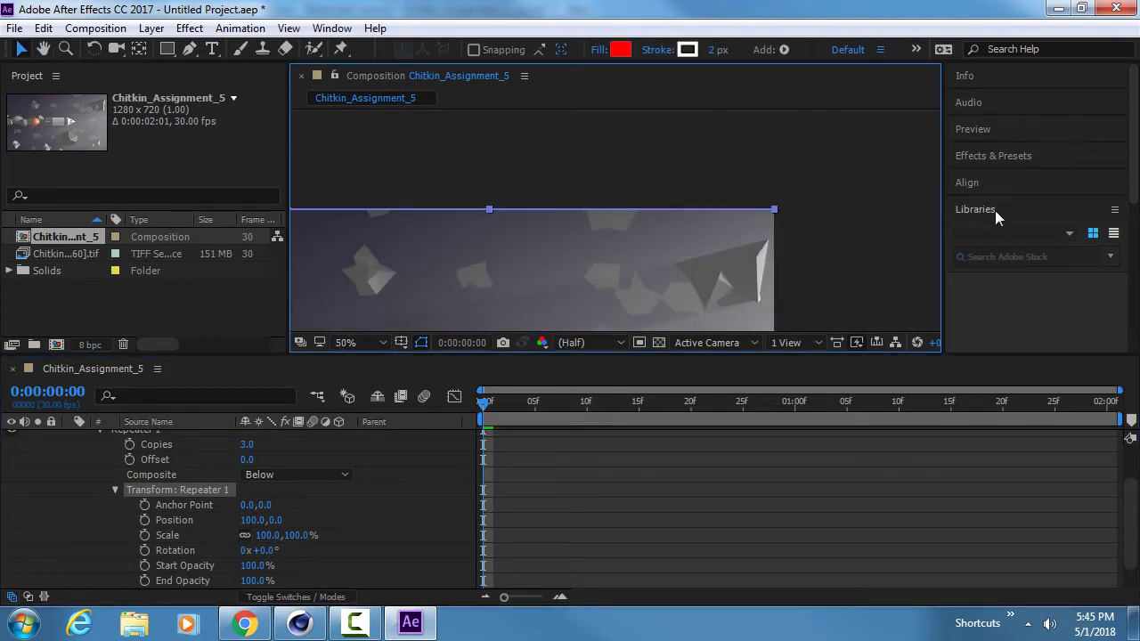
drag(252, 522, 249, 526)
click(249, 522)
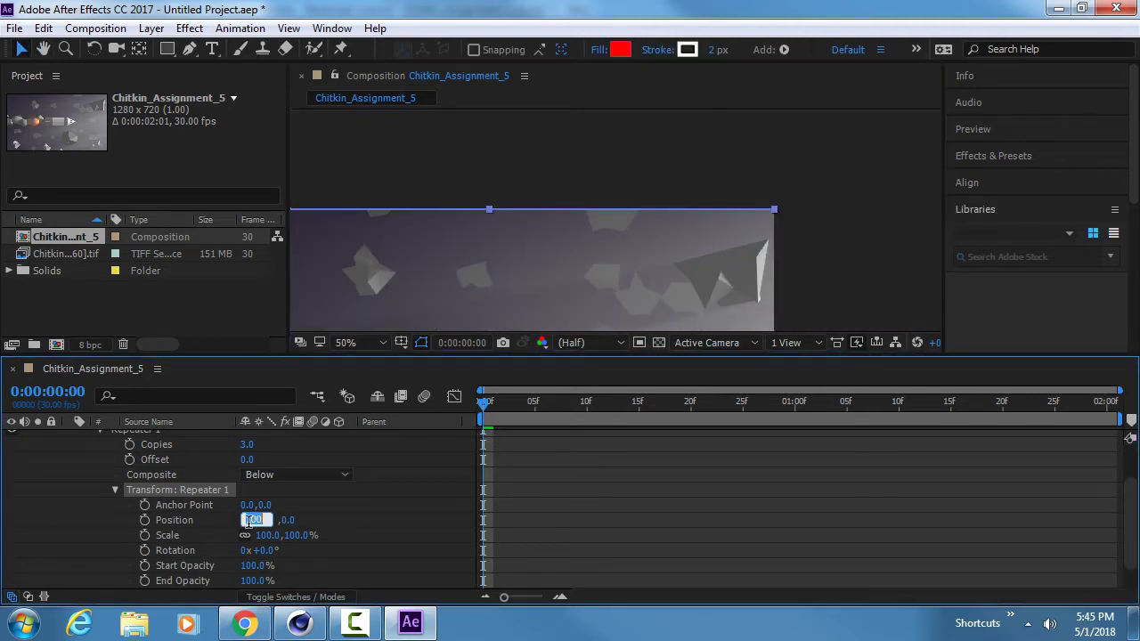
text(0)
key(Tab)
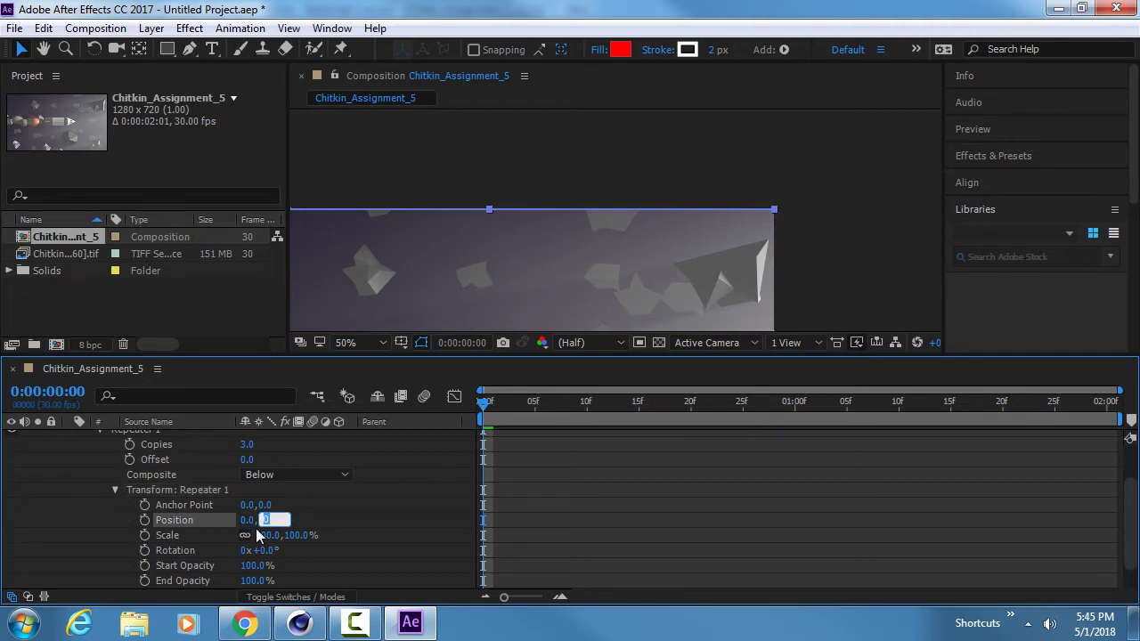
text(2)
key(Tab)
scroll(466, 211, up, 2)
scroll(421, 218, up, 2)
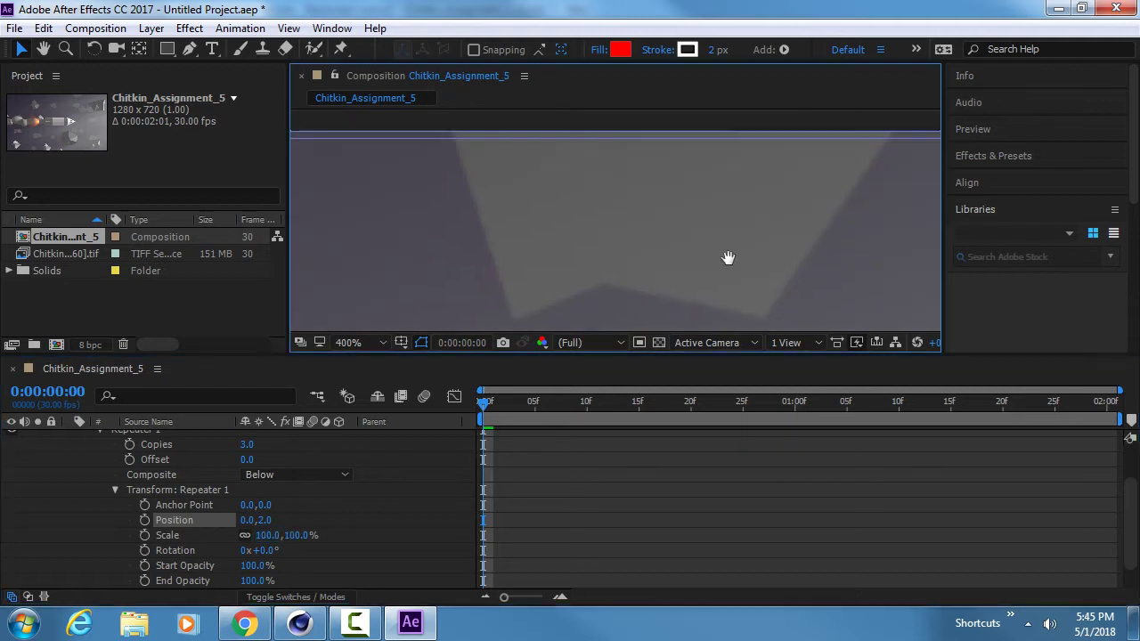
Set the repeater's vertical position offset to 4 and check the spacing at the composition's top edge
click(267, 520)
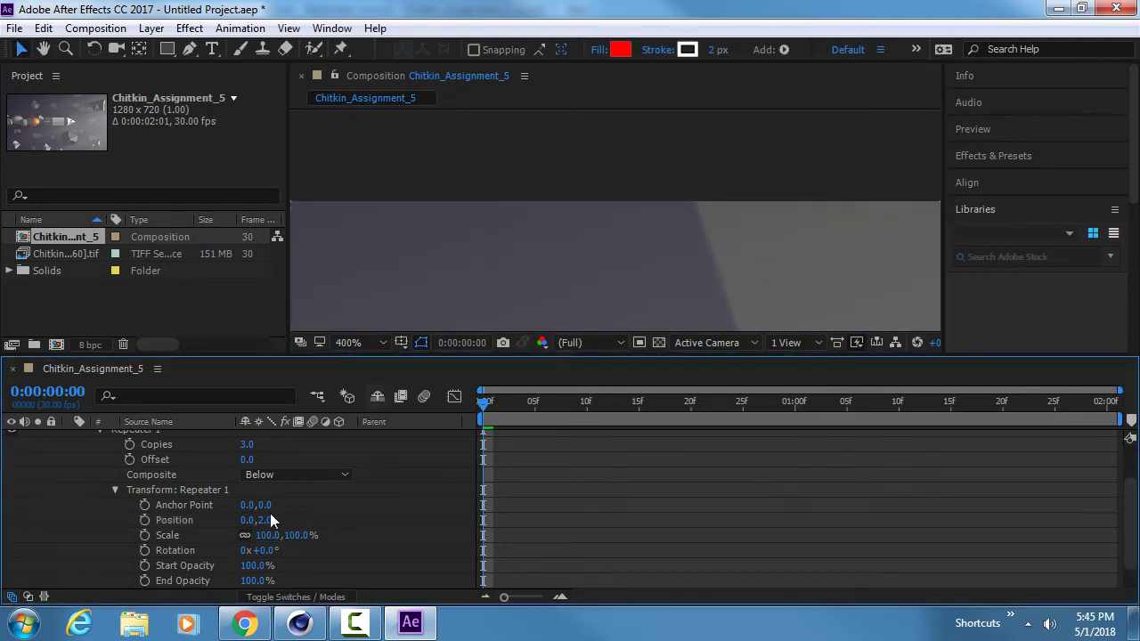
text(4)
key(Return)
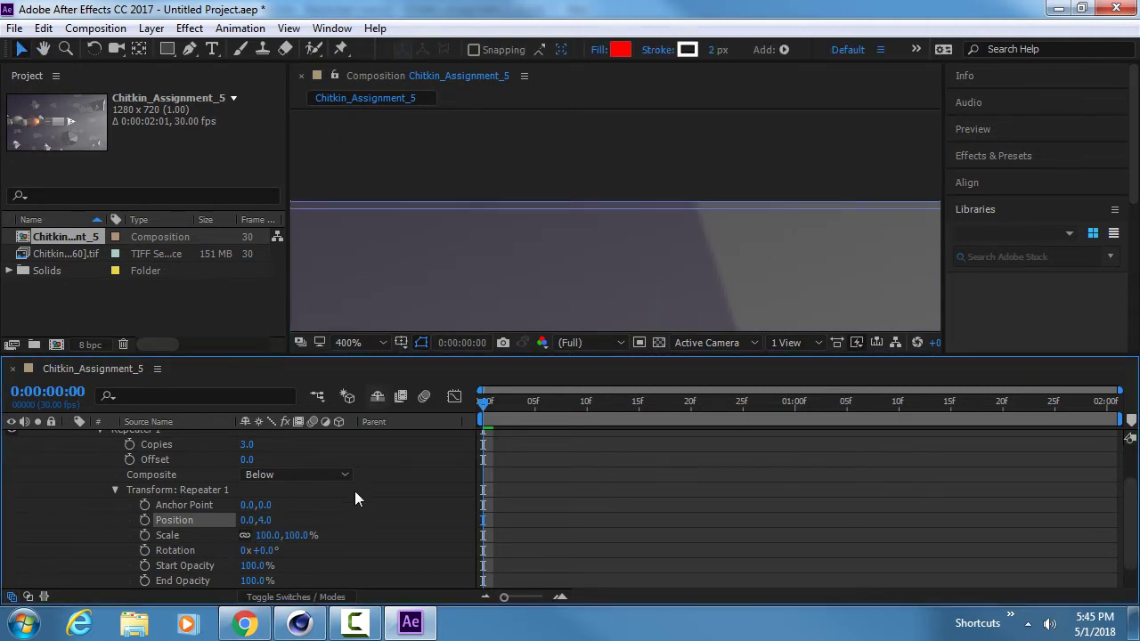
scroll(729, 232, down, 6)
scroll(604, 236, up, 2)
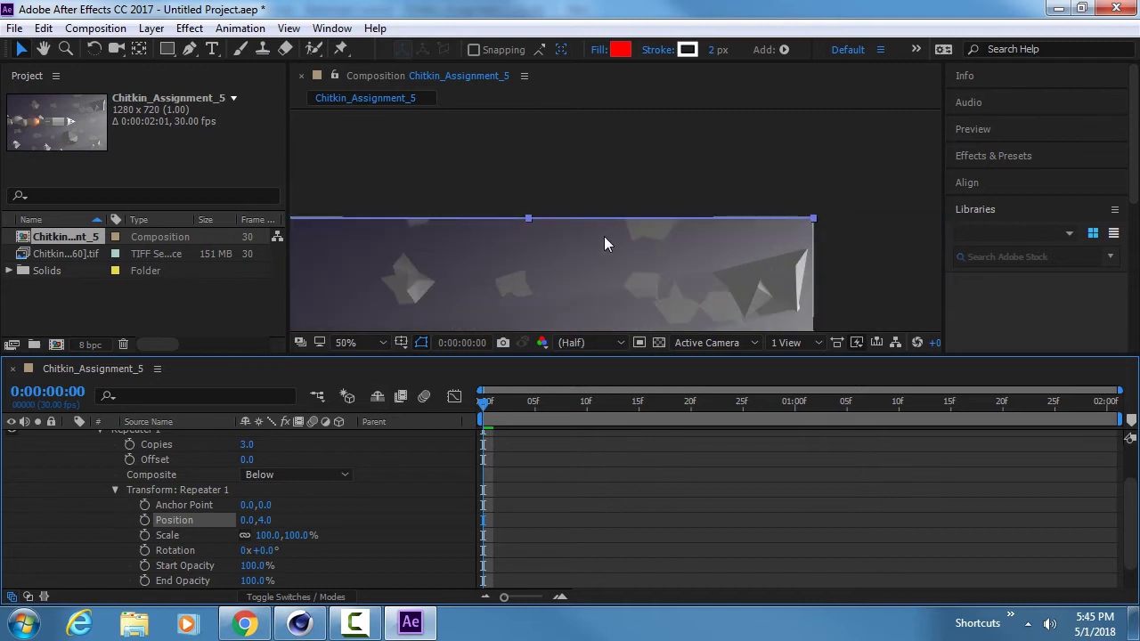
scroll(95, 494, up, 3)
scroll(96, 495, up, 3)
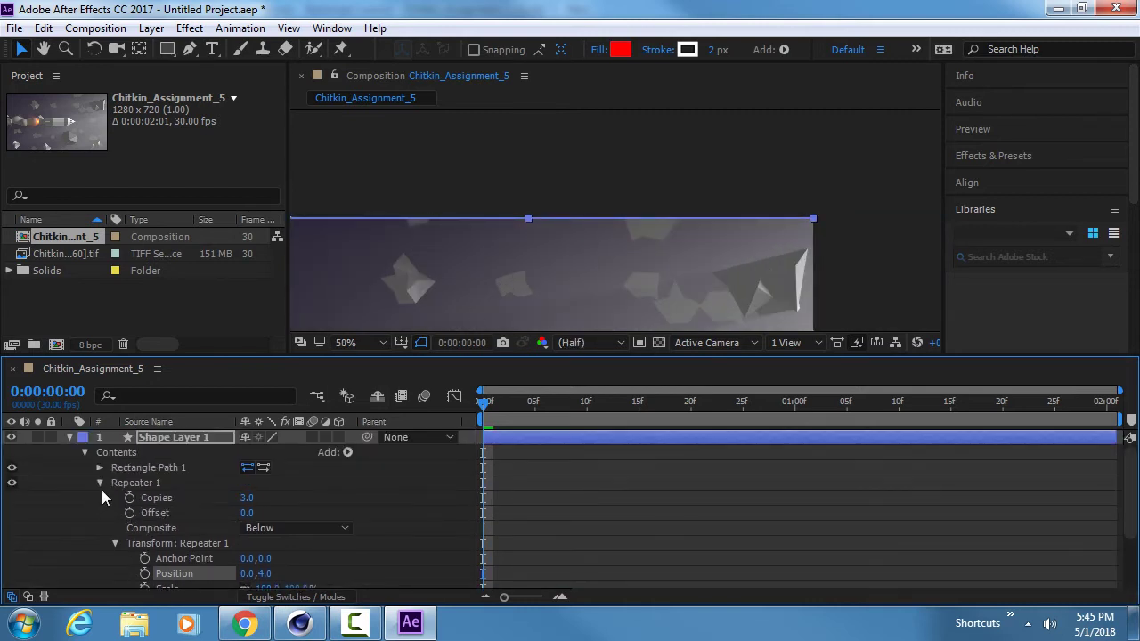
Select the rectangle path and set the shape's stroke to none
click(138, 466)
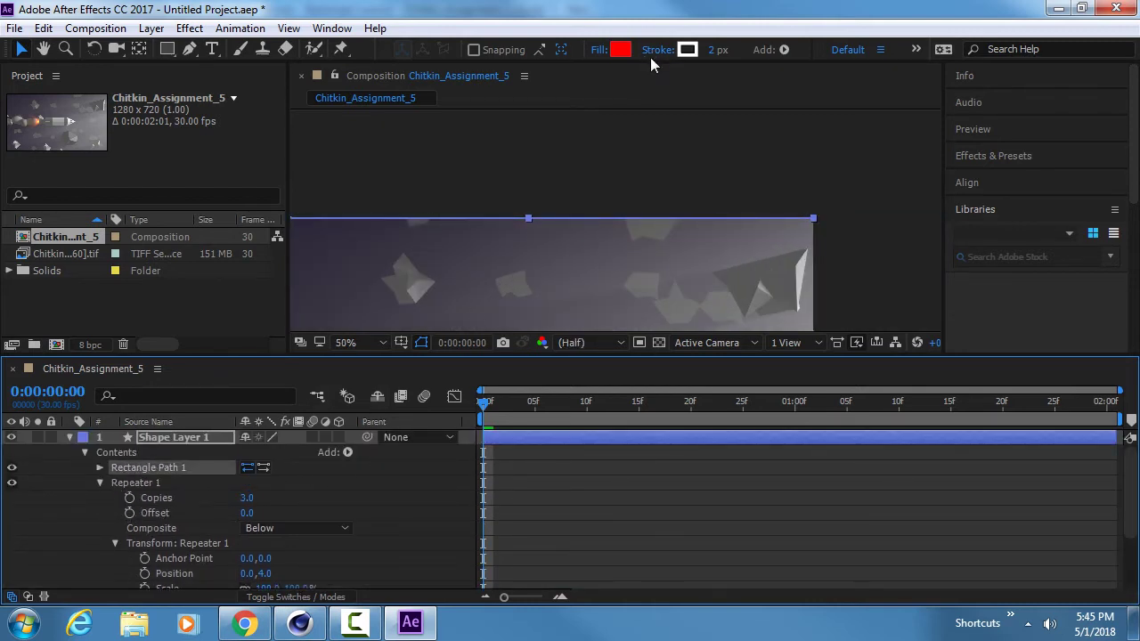
click(687, 49)
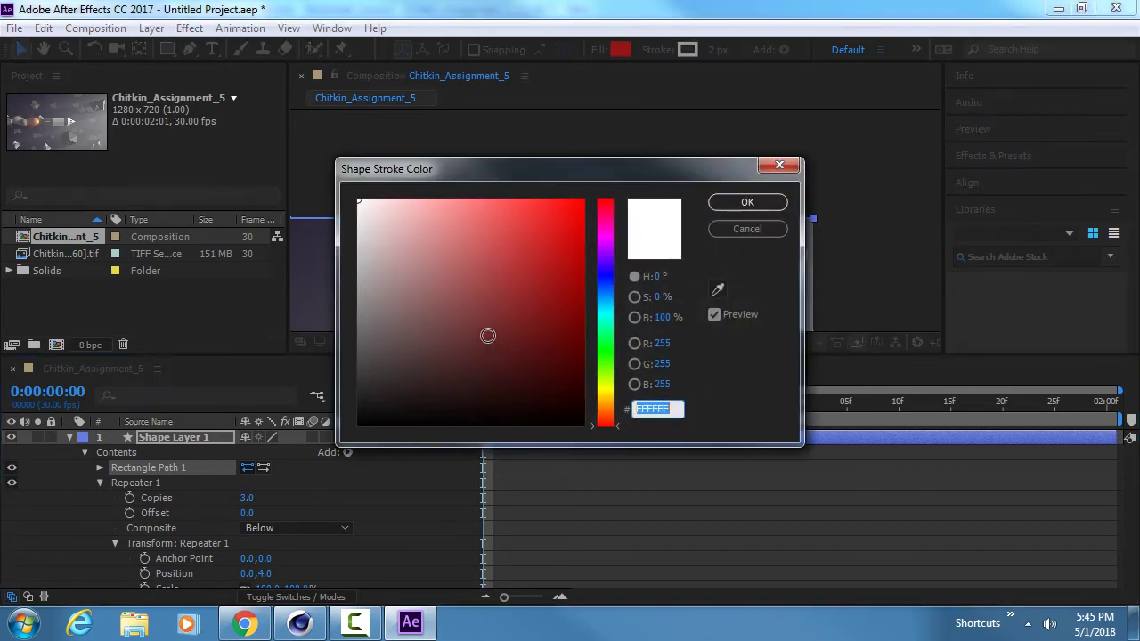
click(758, 229)
click(656, 50)
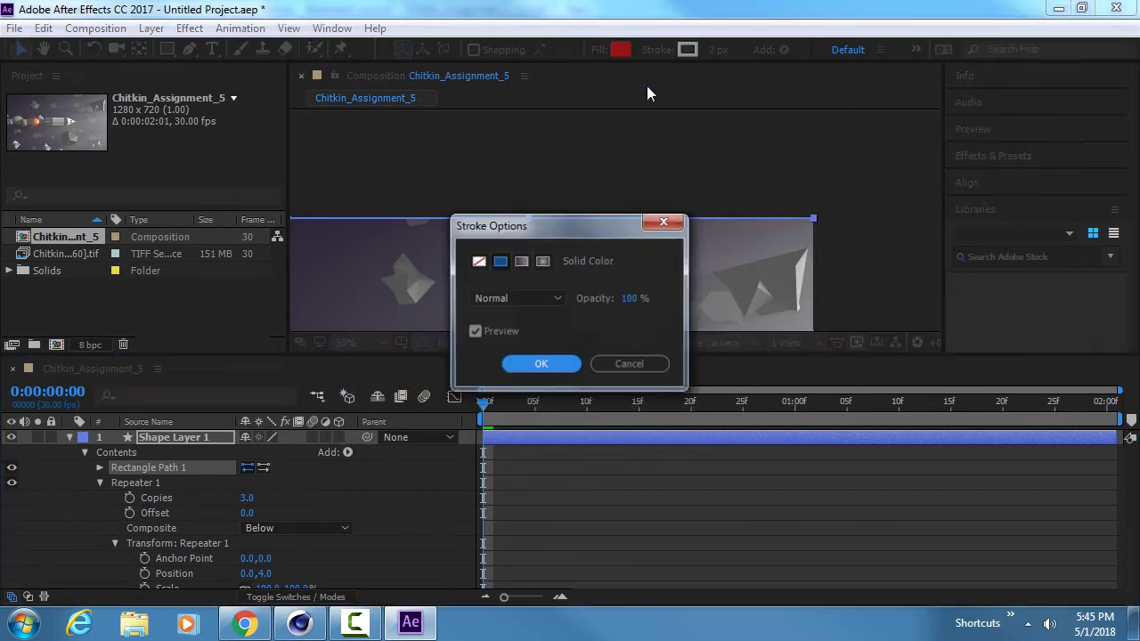
click(478, 261)
click(541, 364)
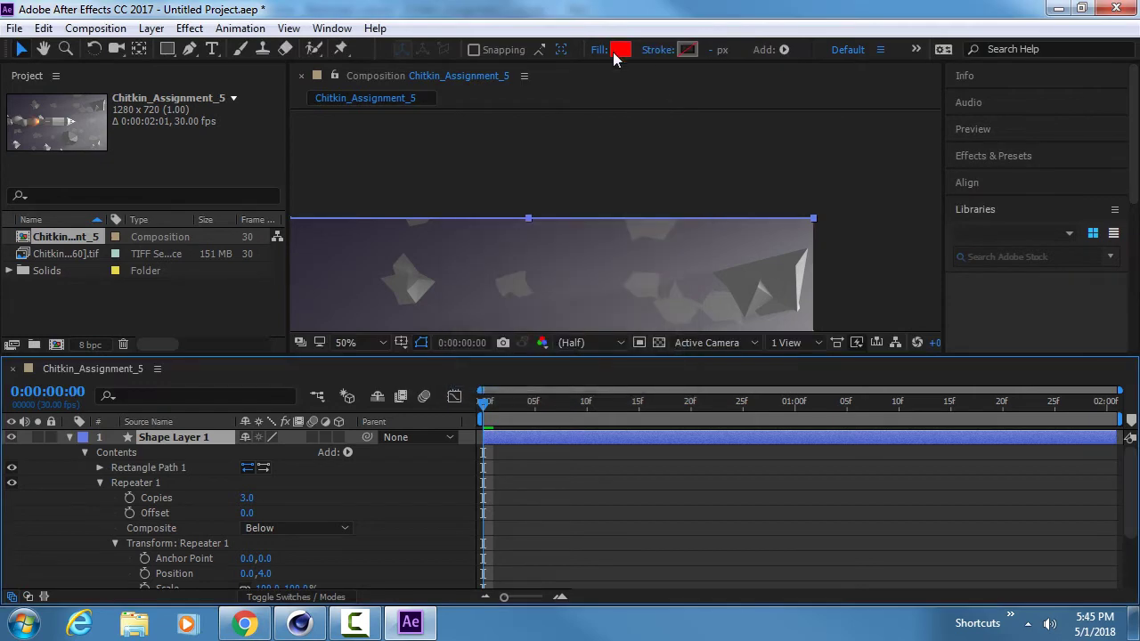
Try setting the shape layer's fill colour to white, FFFFFF, and check the lines up close
click(618, 50)
drag(428, 237, 359, 202)
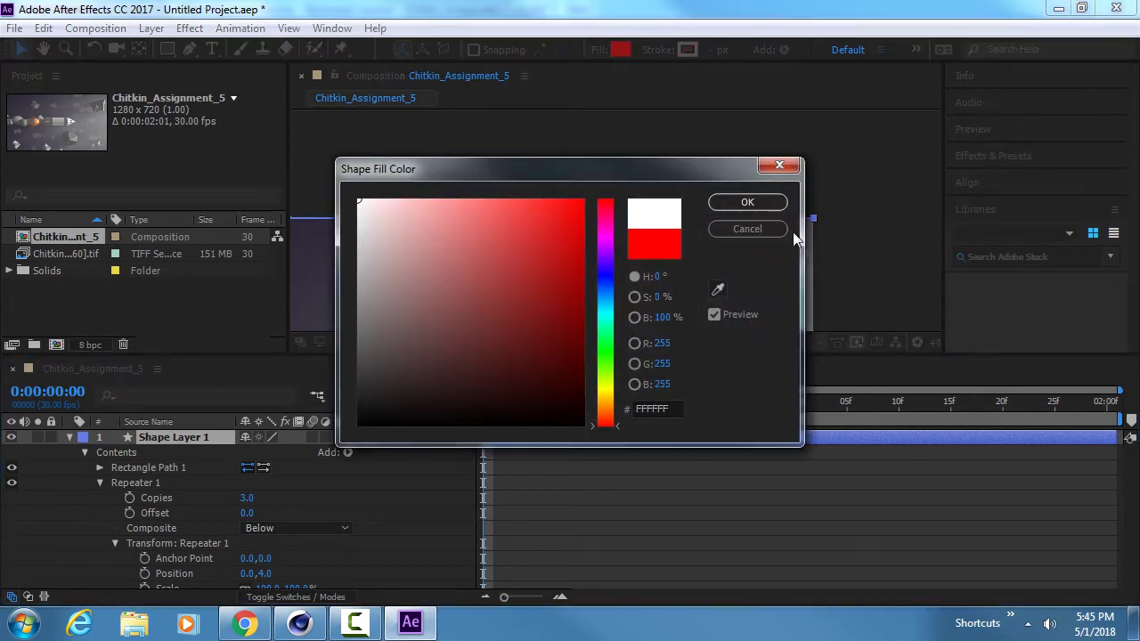
click(753, 202)
scroll(519, 217, up, 3)
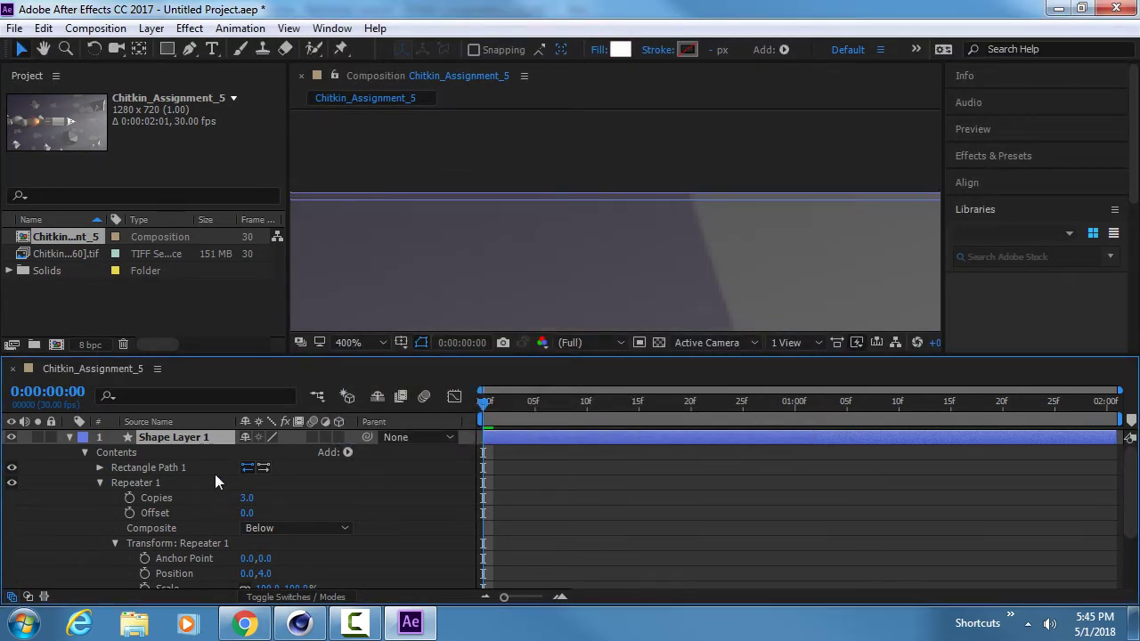
Add a Fill to the shape layer's contents and expand its settings
click(132, 454)
click(352, 453)
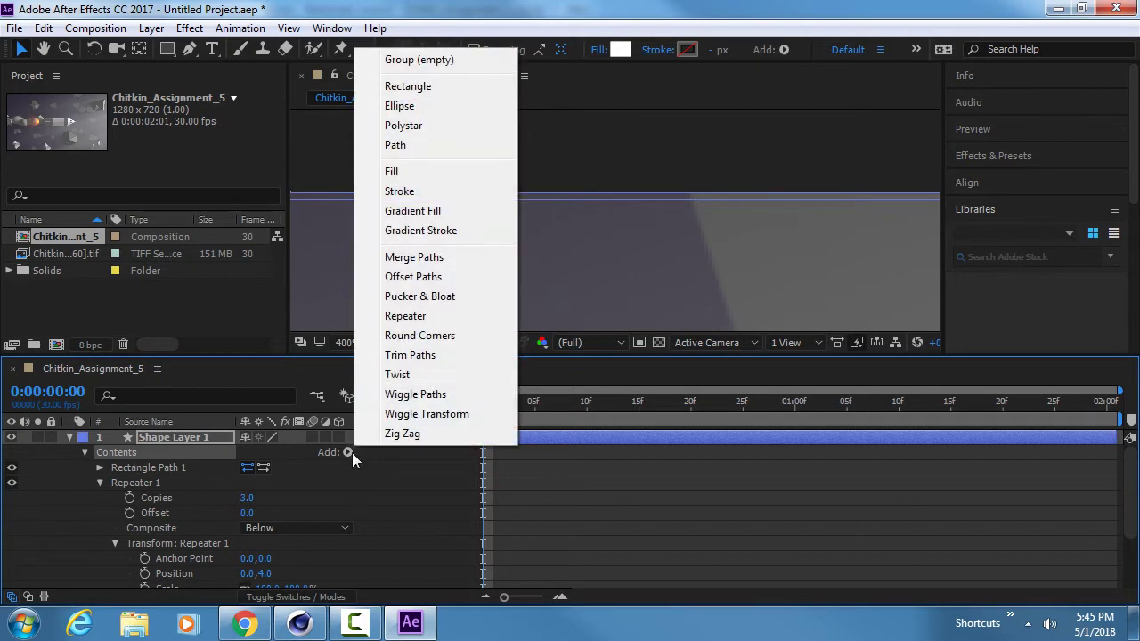
click(408, 177)
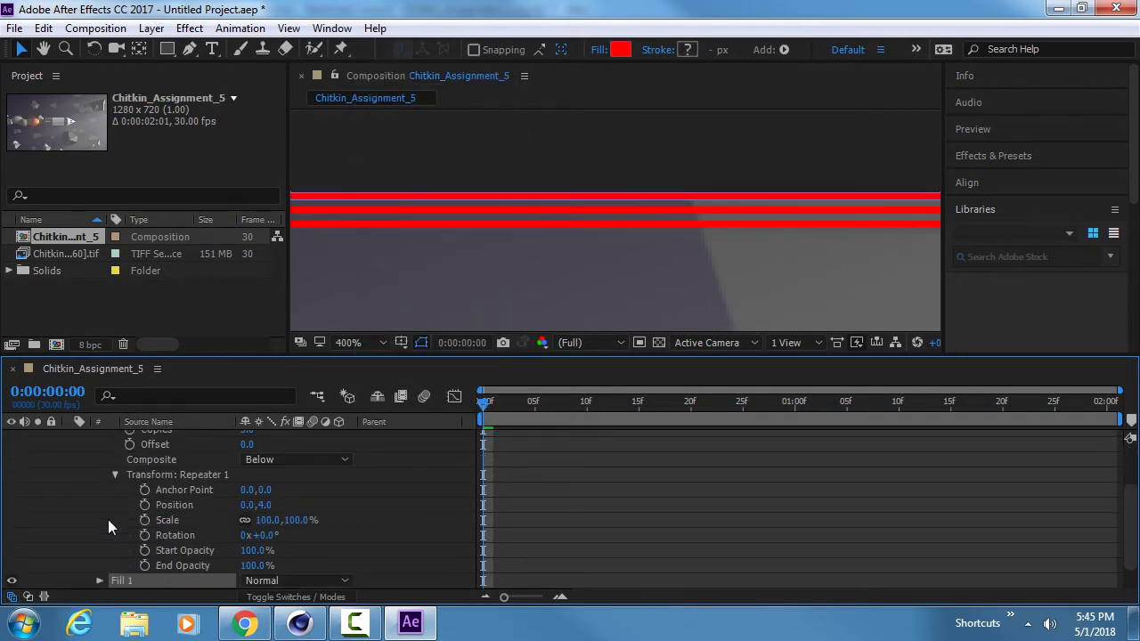
scroll(112, 520, down, 1)
click(99, 550)
scroll(172, 510, down, 2)
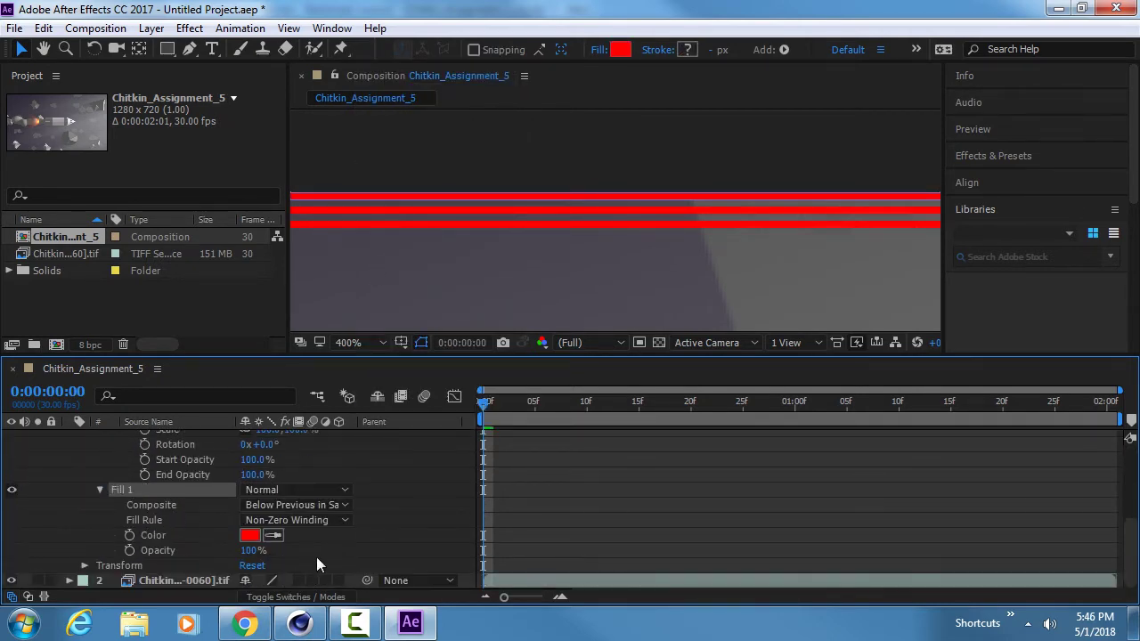
Change the added fill's colour to white, FFFFFF
click(249, 535)
drag(425, 274, 299, 174)
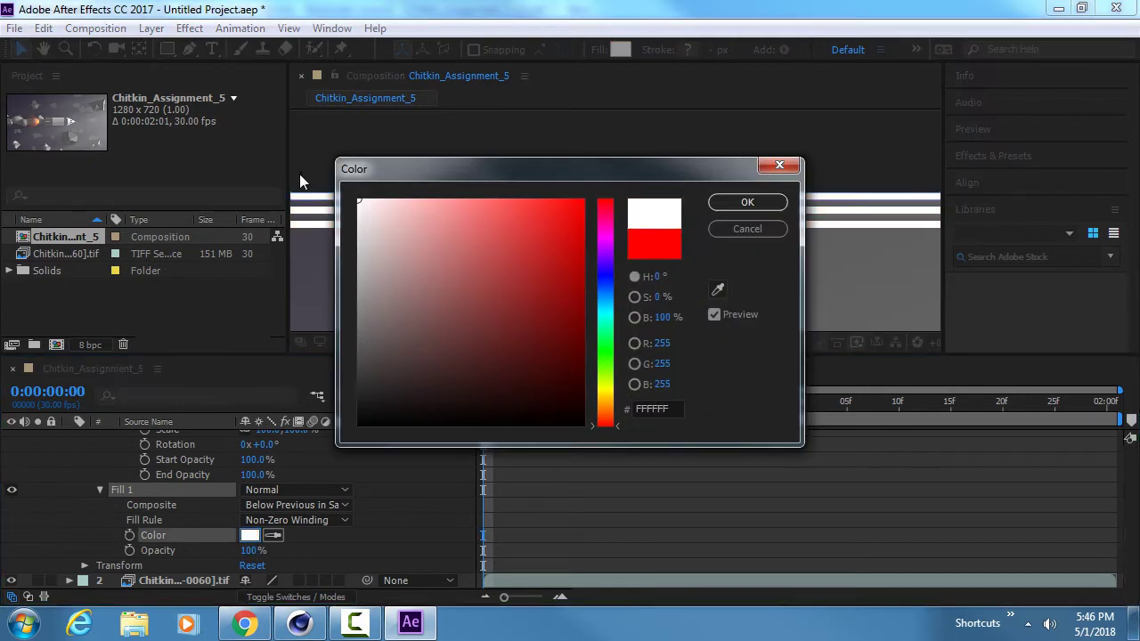
click(753, 202)
scroll(713, 217, down, 1)
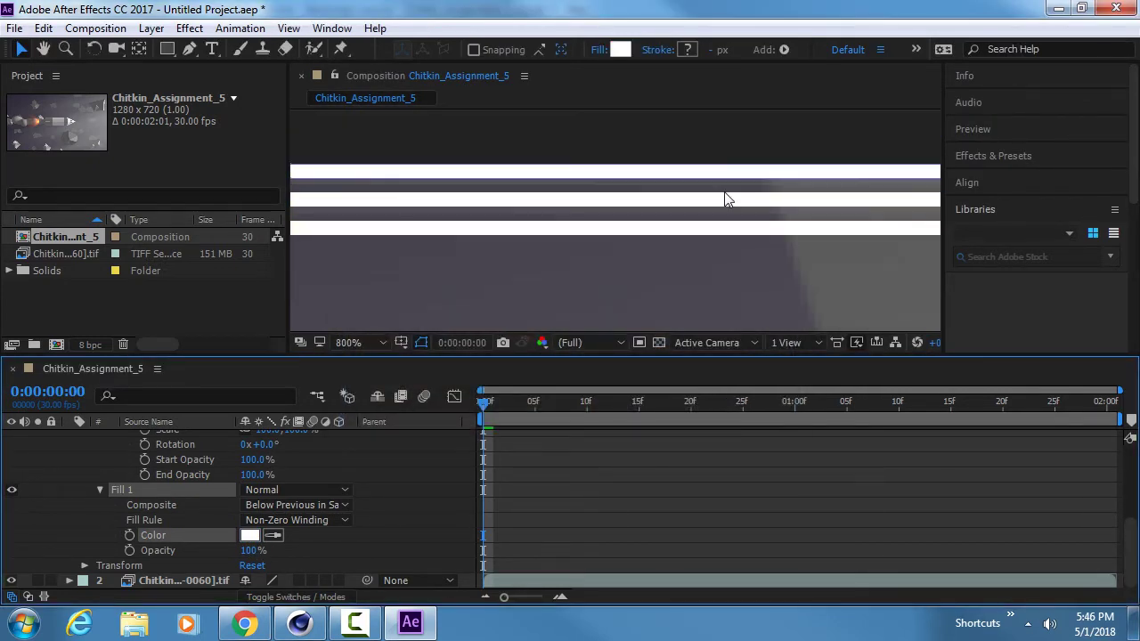
Raise the repeater's copies to 183 so the white lines cover the full frame height, and inspect them
scroll(204, 495, up, 5)
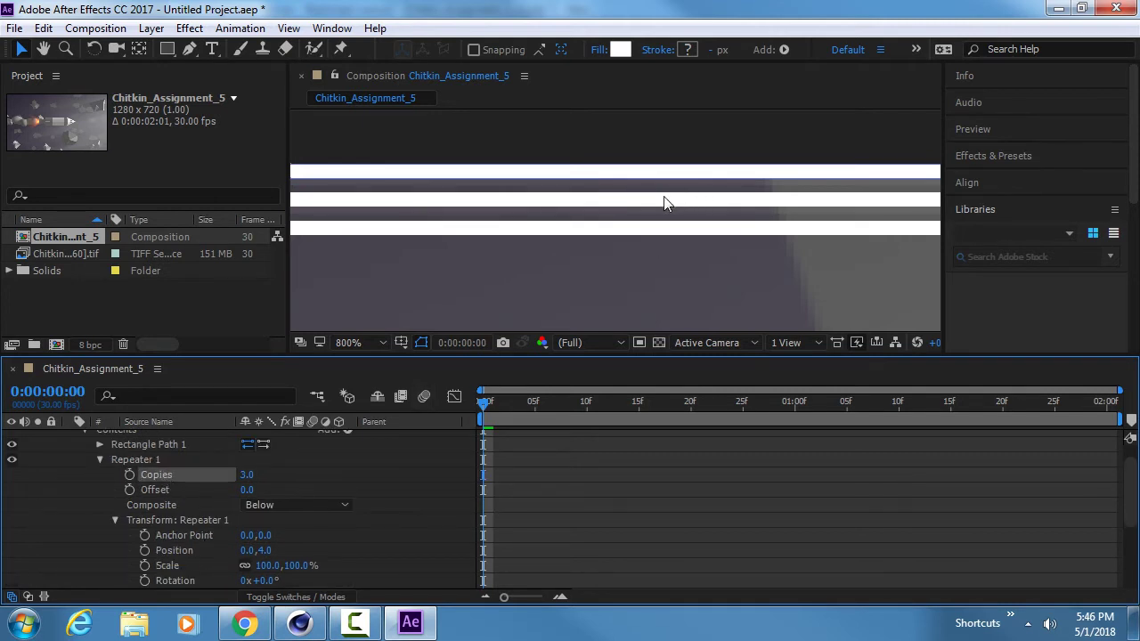
scroll(664, 196, down, 8)
drag(591, 259, 622, 172)
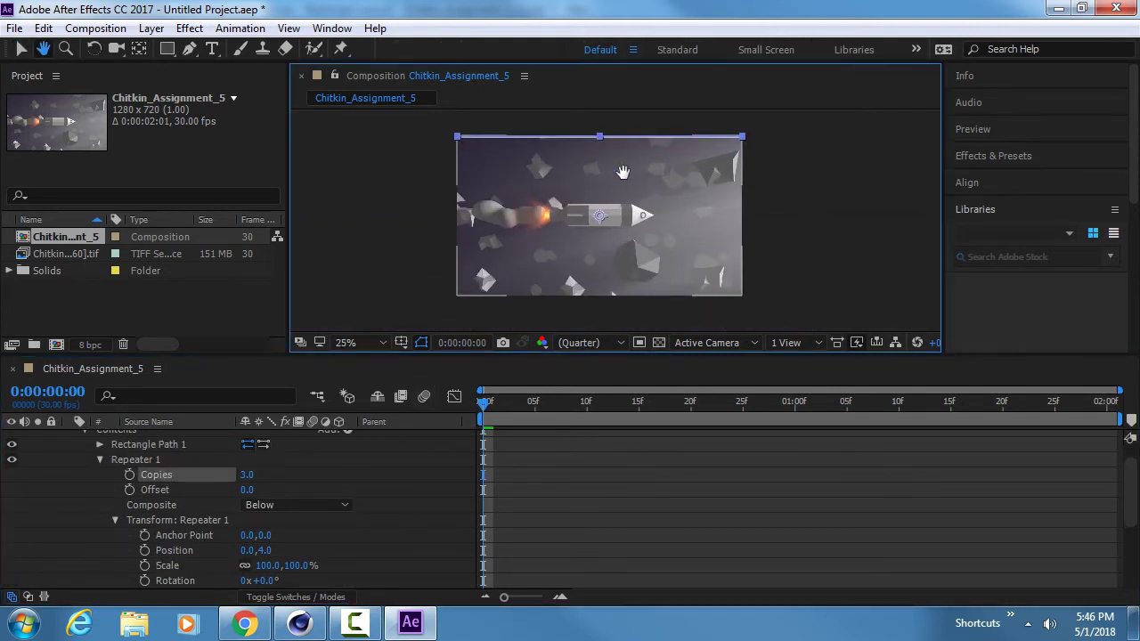
key(v)
drag(247, 475, 413, 483)
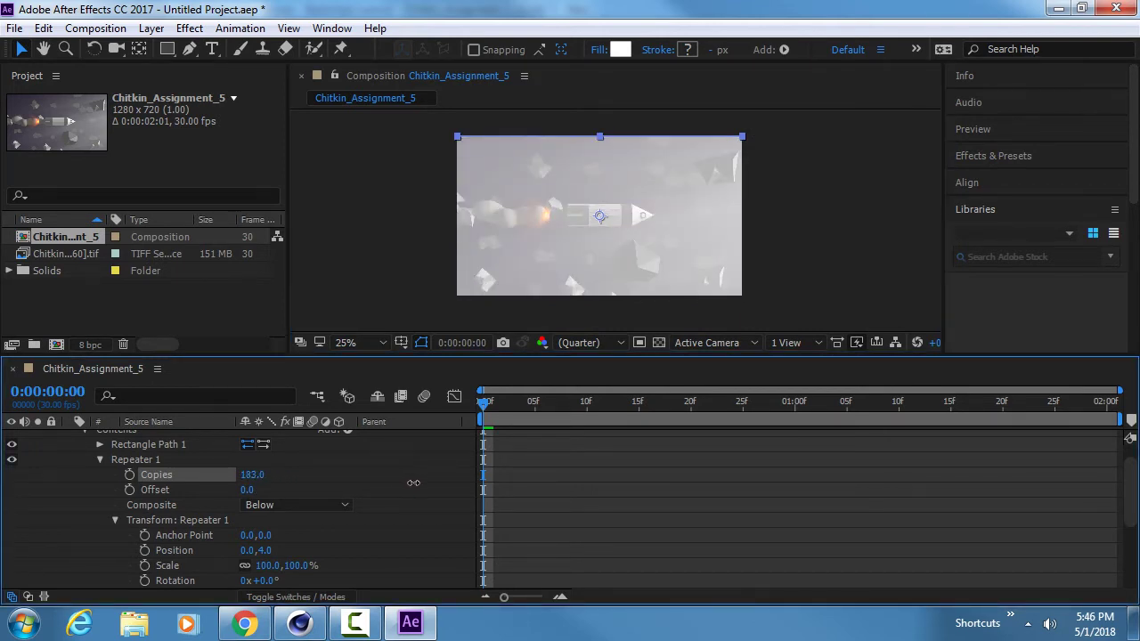
scroll(641, 295, up, 6)
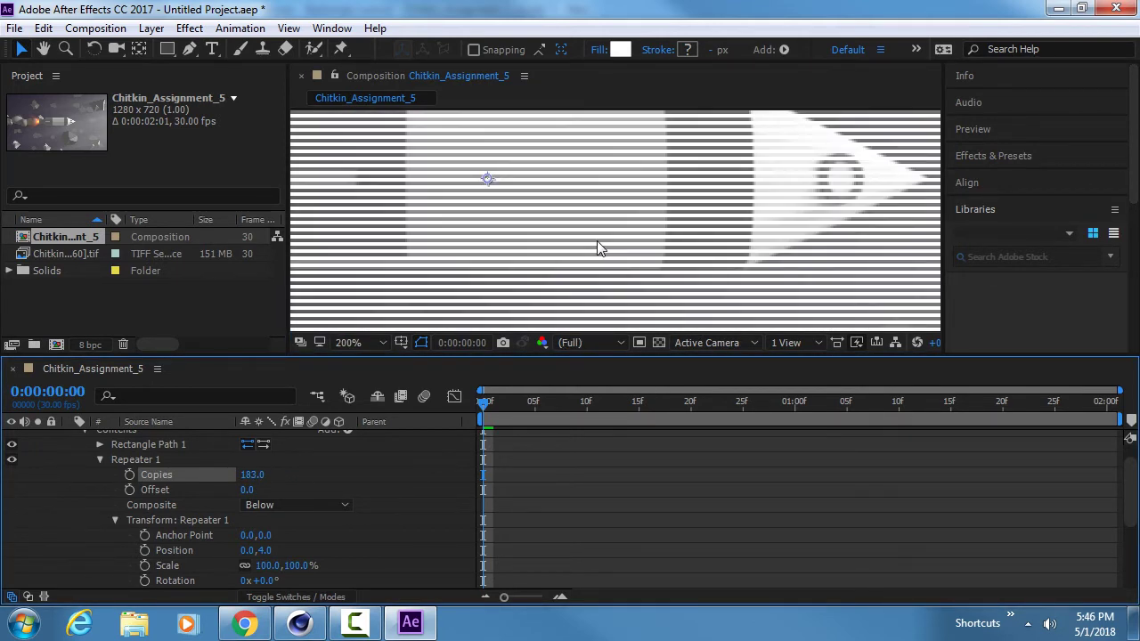
scroll(596, 249, up, 1)
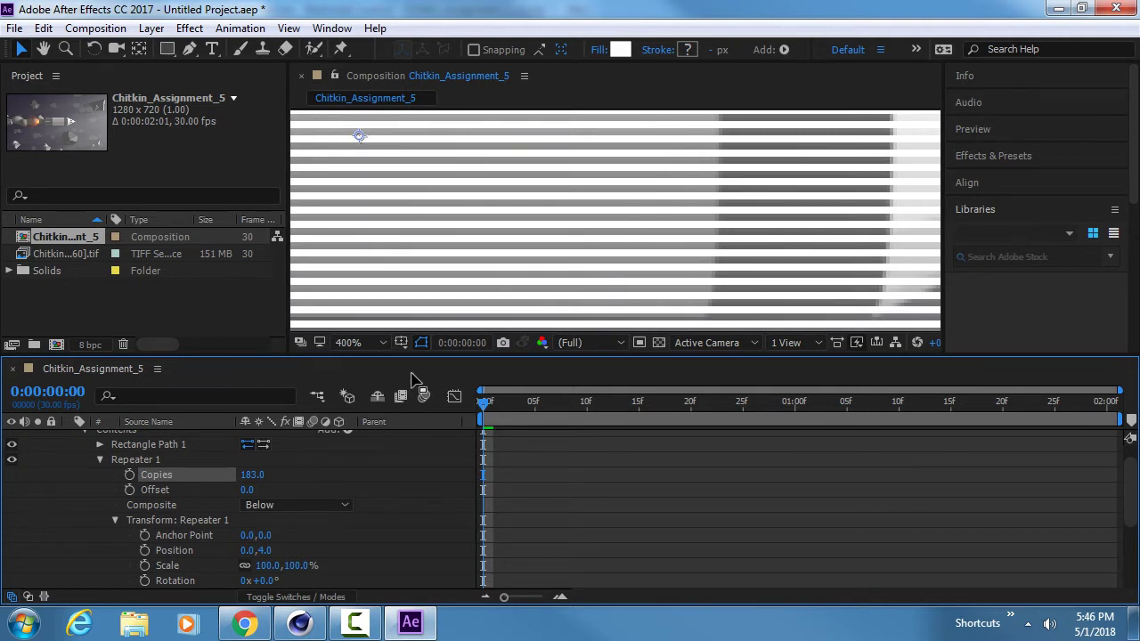
Show only the opacity property of the shape layer and set it to 5%
scroll(140, 475, up, 1)
click(177, 437)
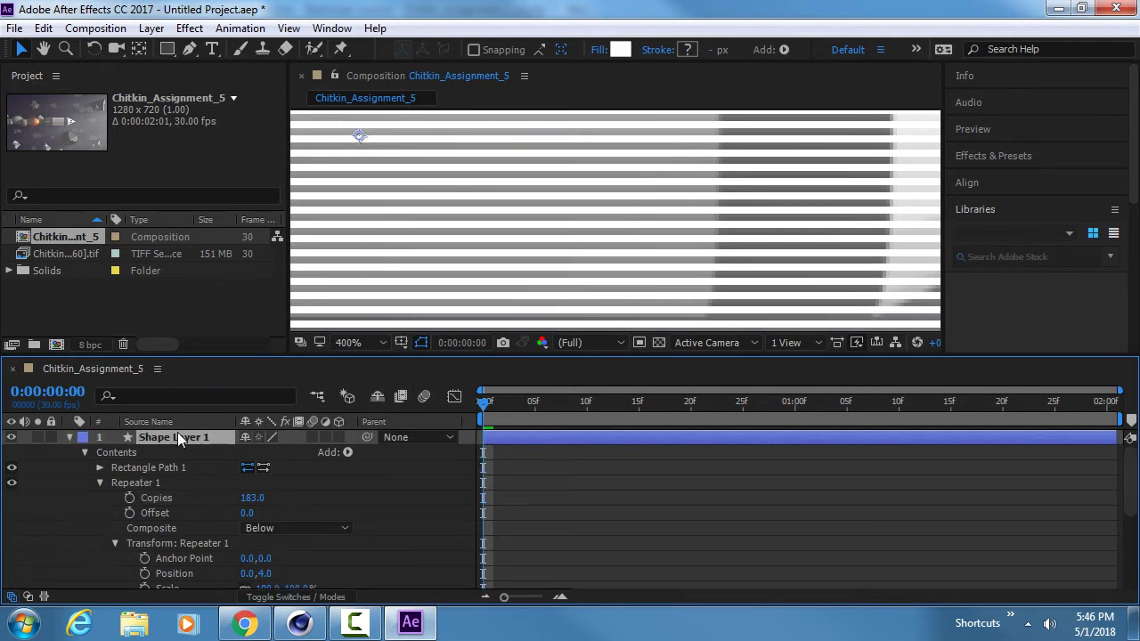
click(70, 437)
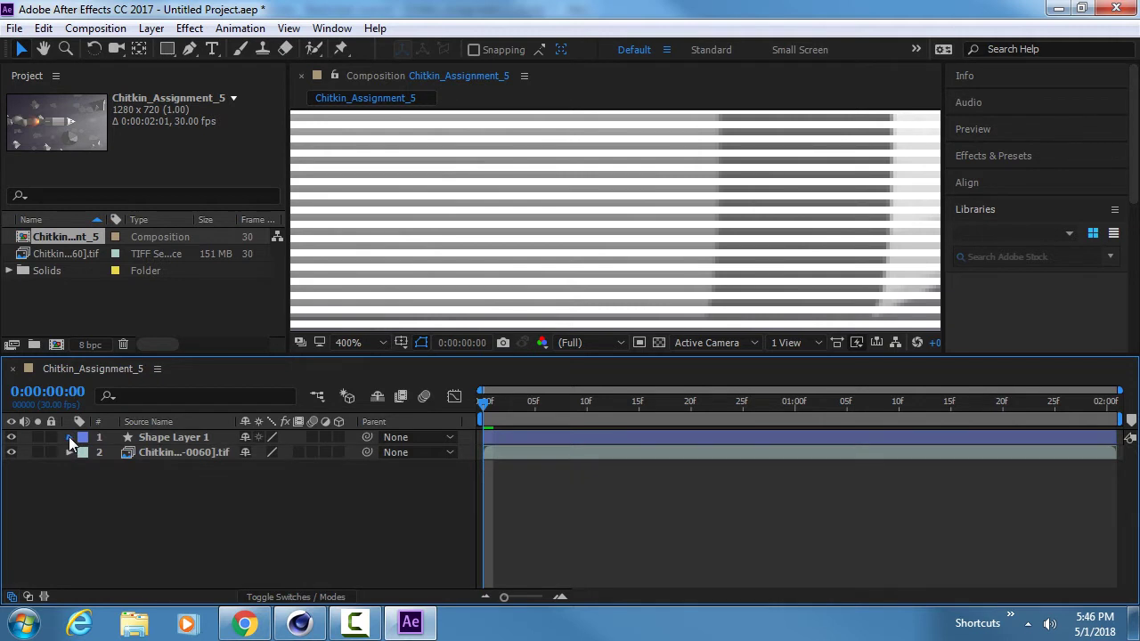
click(69, 438)
click(184, 438)
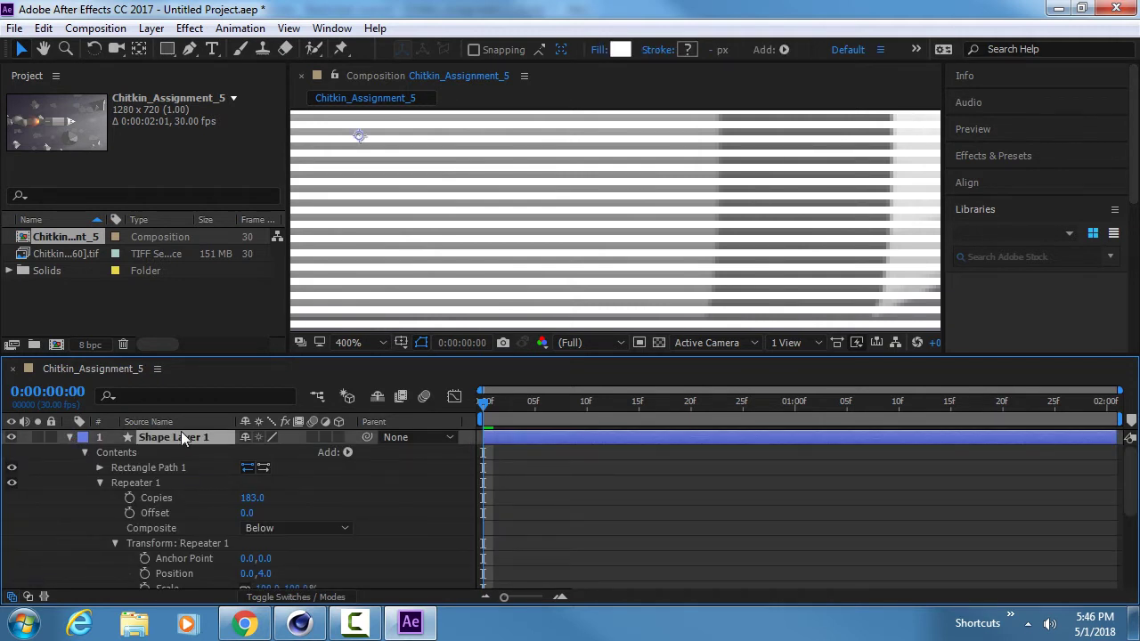
key(t)
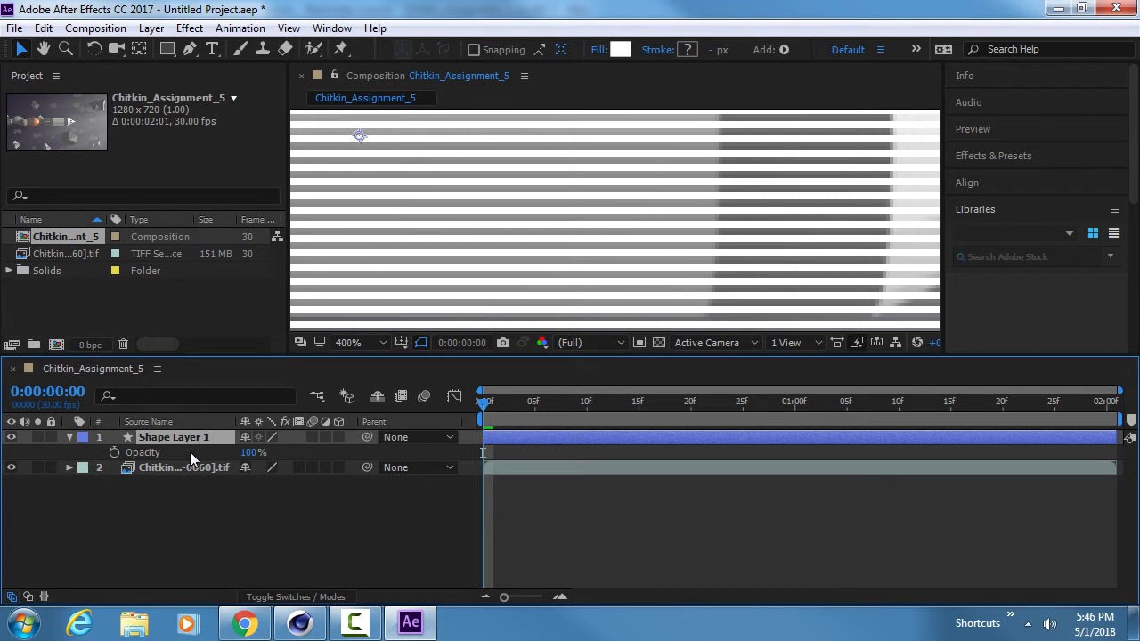
click(254, 452)
text(5)
key(Return)
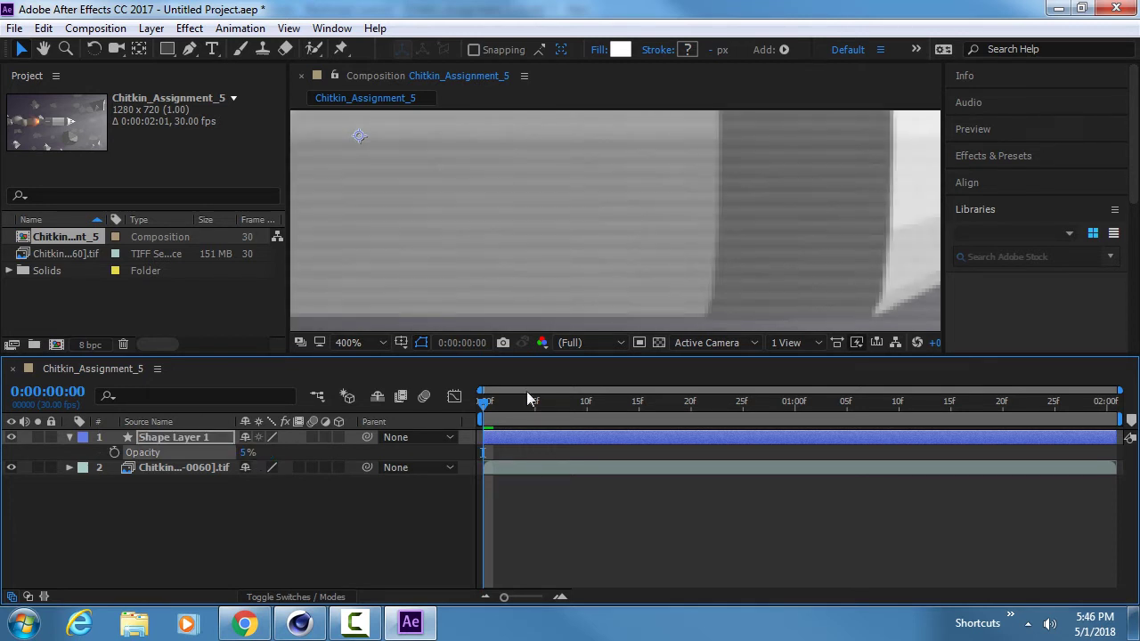
Examine the faint horizontal lines over the asteroids at 100% magnification
scroll(557, 187, down, 1)
key(space)
drag(561, 159, 609, 259)
key(space)
key(space)
drag(579, 179, 626, 306)
key(space)
scroll(618, 223, down, 1)
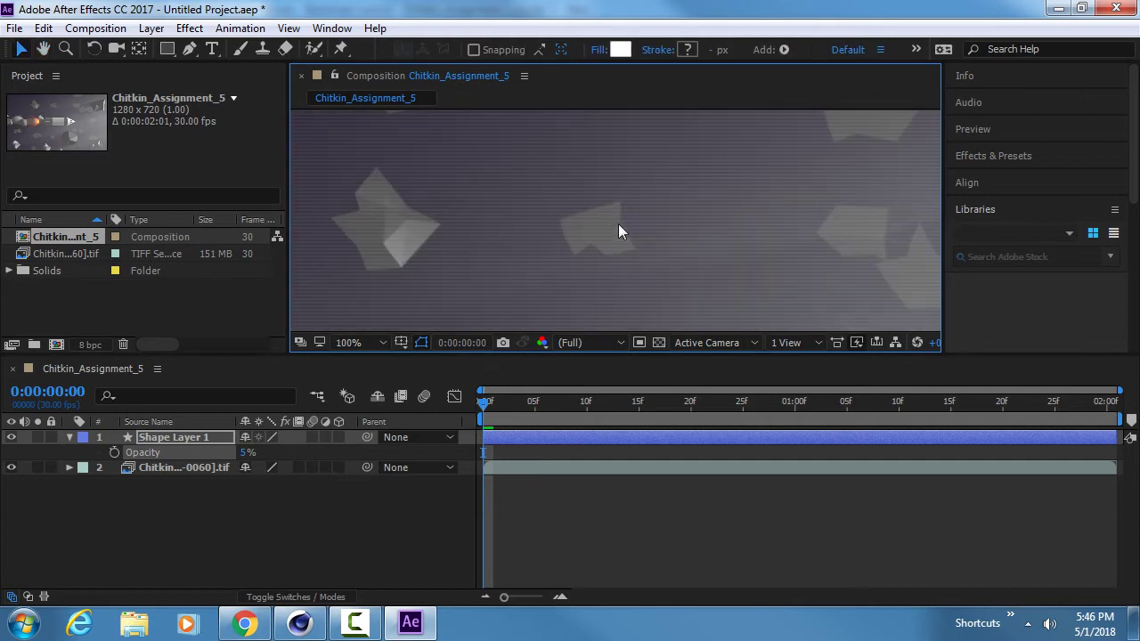
click(579, 343)
click(445, 368)
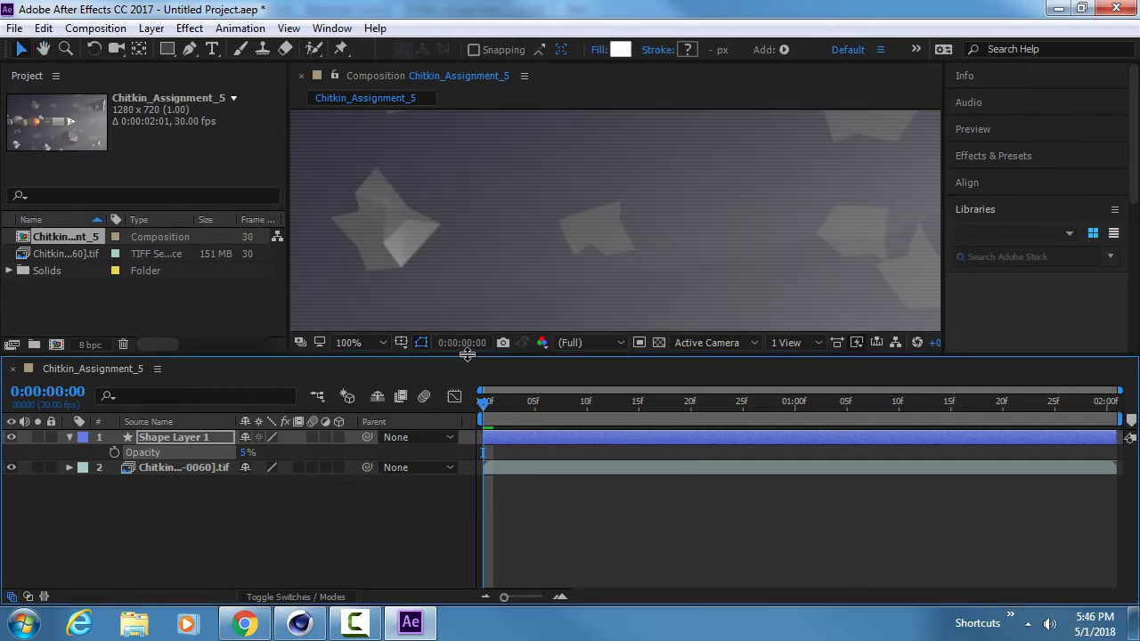
Examine the faint horizontal lines over the asteroids closely at 200% magnification
drag(470, 355, 481, 464)
key(space)
drag(484, 351, 494, 181)
drag(552, 254, 556, 176)
drag(570, 280, 580, 184)
drag(580, 258, 595, 383)
scroll(546, 172, up, 1)
drag(545, 179, 556, 352)
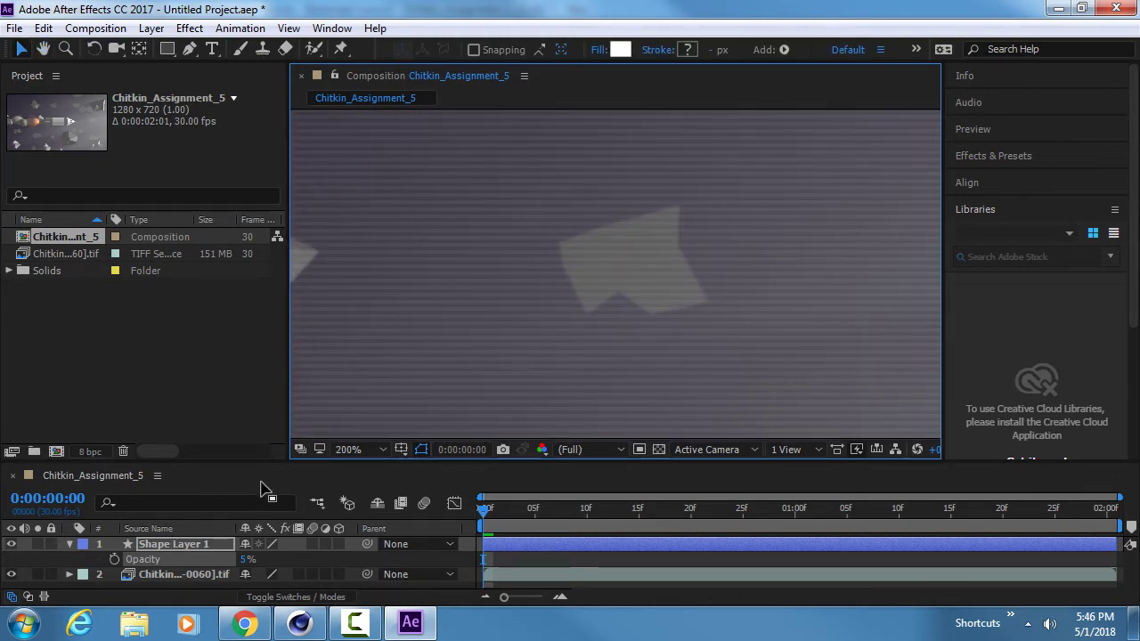
Expand the shape layer's contents and show the rectangle path's size, position and roundness
drag(246, 462, 249, 283)
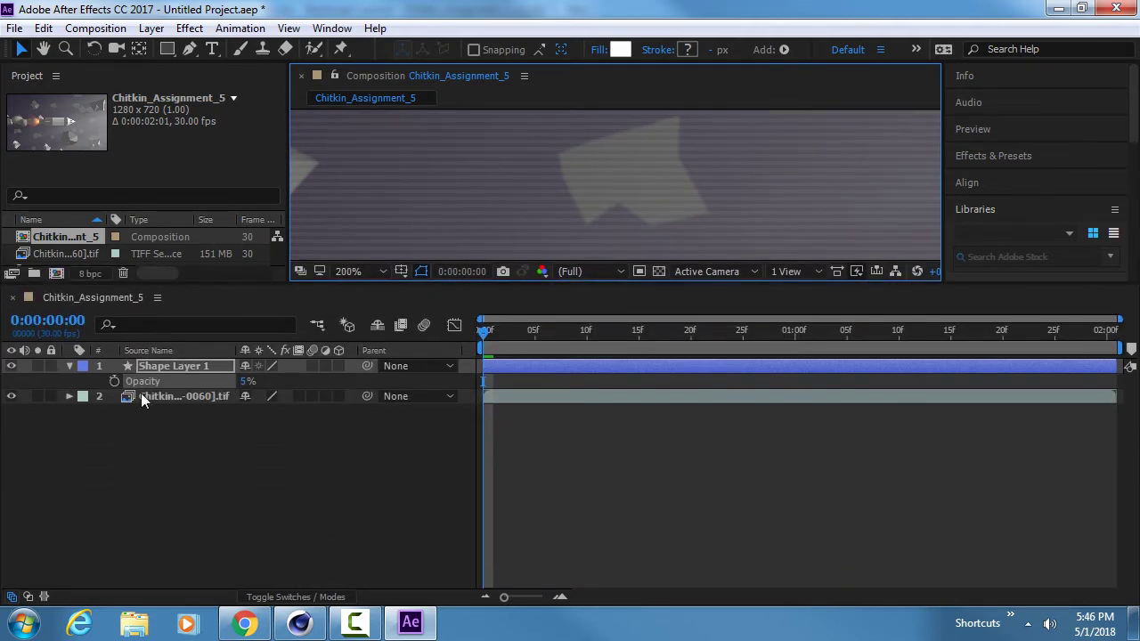
click(66, 366)
click(68, 366)
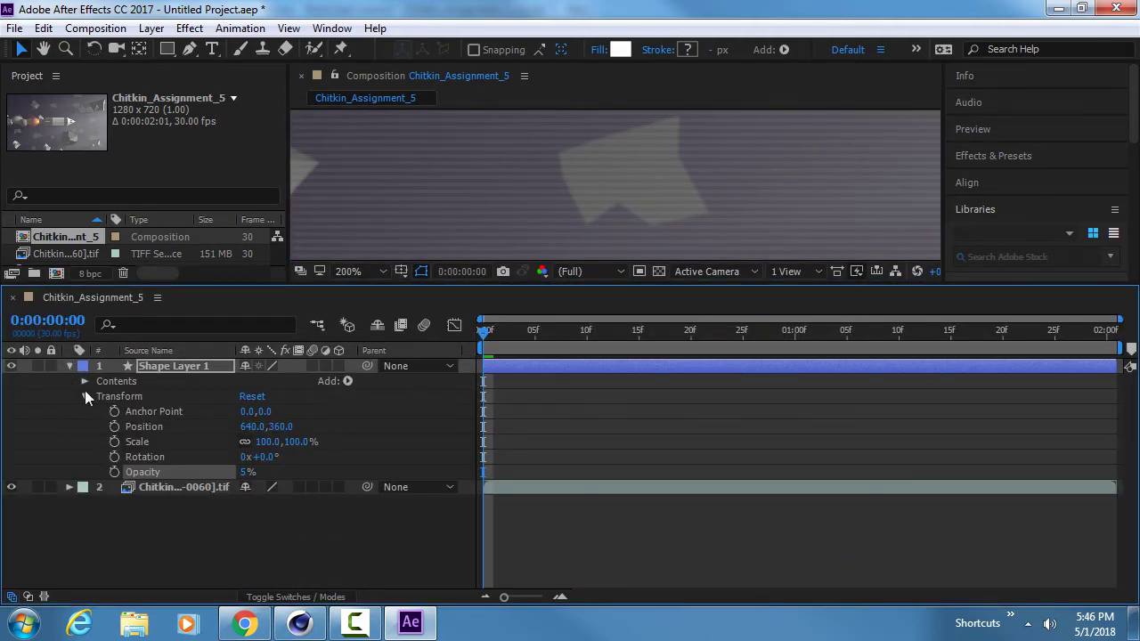
click(85, 395)
click(81, 380)
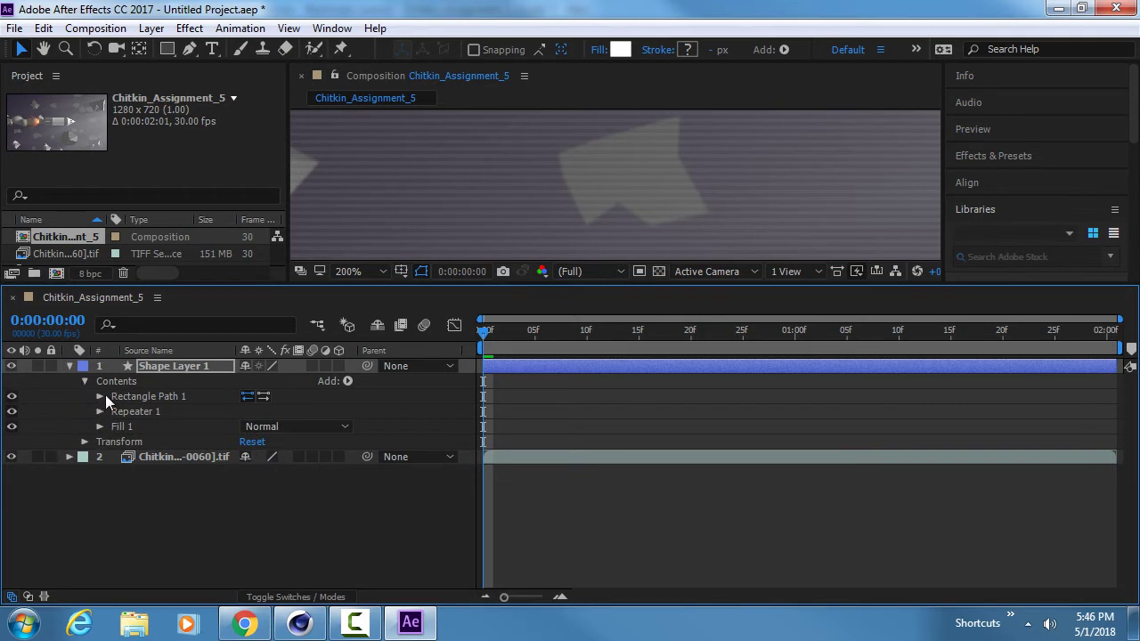
click(100, 396)
click(102, 394)
click(102, 395)
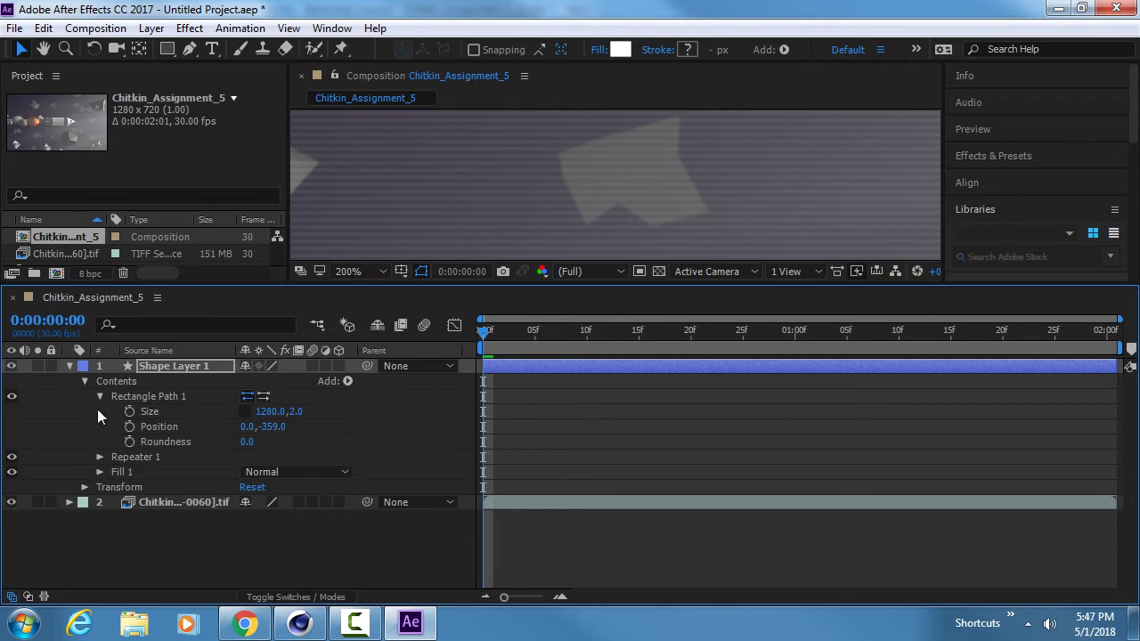
Set the vertical position offset in the repeater's transform to 6 to space the lines further apart
click(99, 396)
click(100, 412)
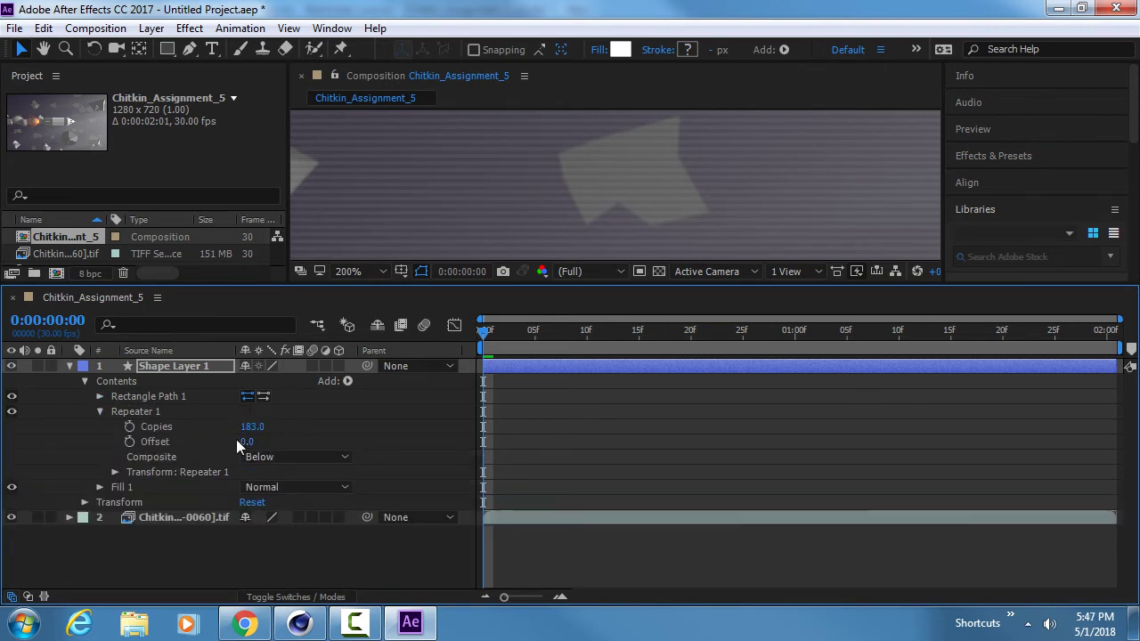
click(113, 472)
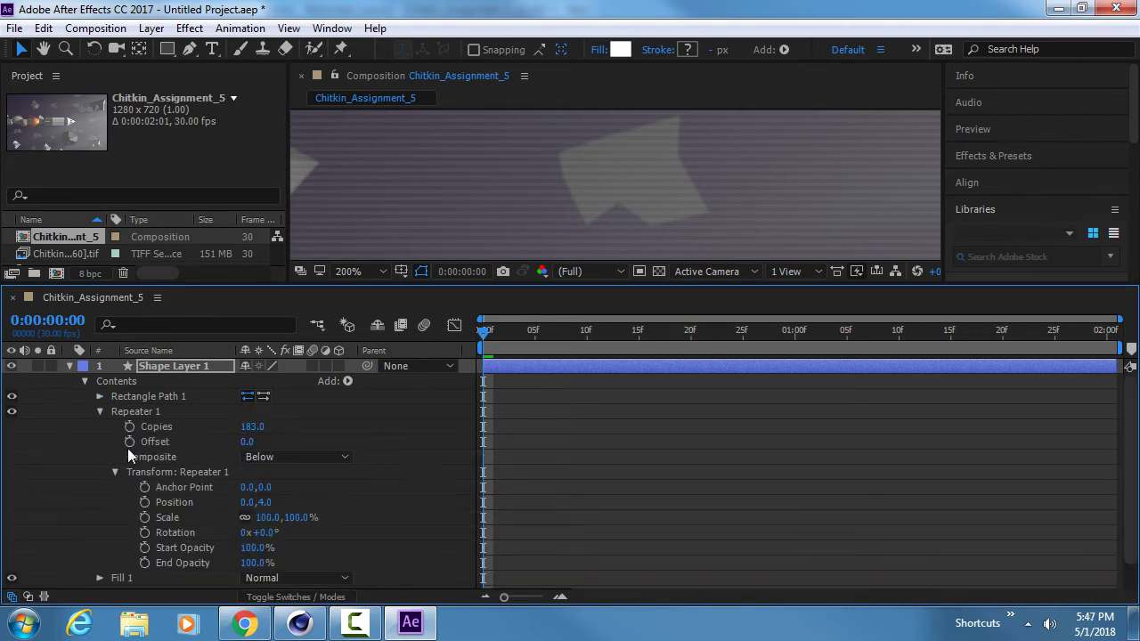
click(266, 502)
text(4)
text(6)
key(Return)
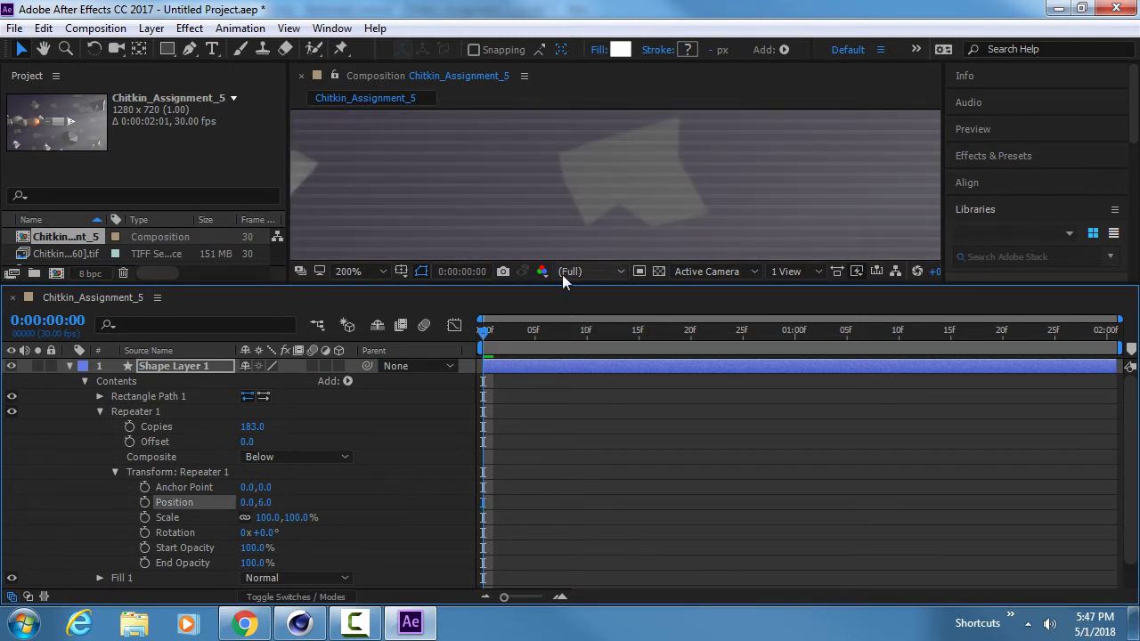
Examine the respaced lines over the rocket in the maximized viewer at 100%, and return to the whole frame at 50%
key(grave)
key(comma)
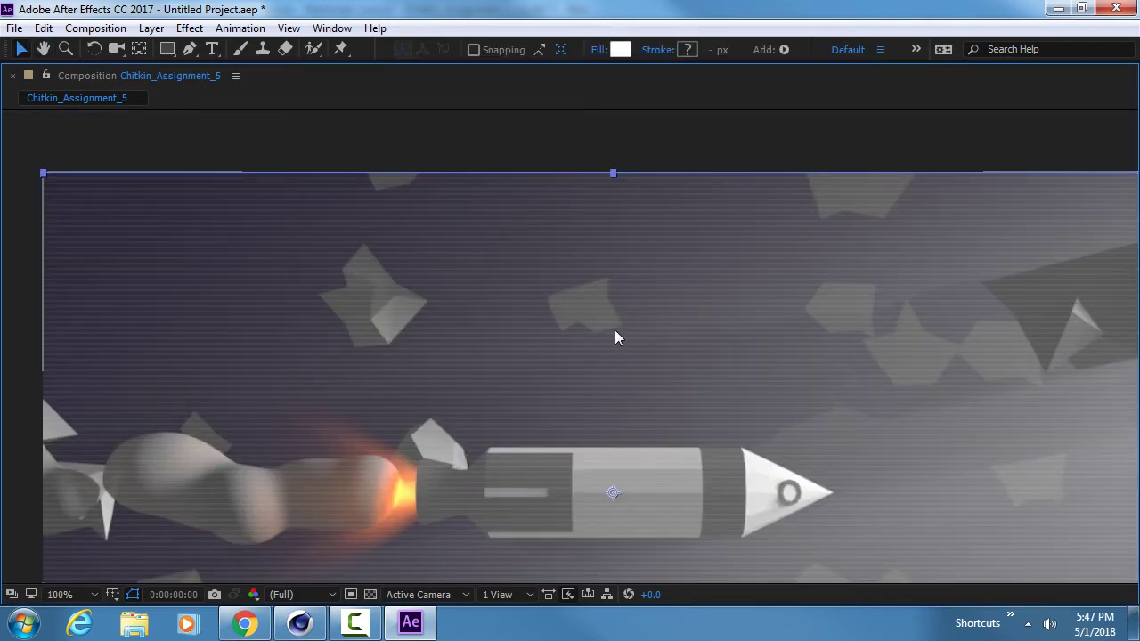
drag(616, 333, 596, 247)
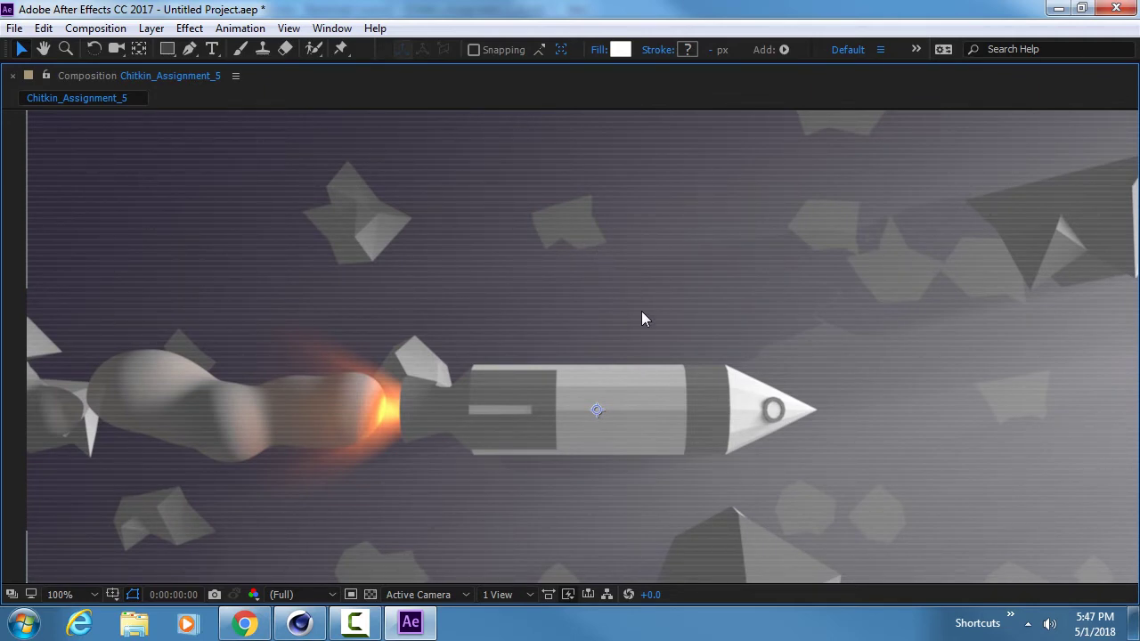
drag(639, 317, 565, 196)
mouse_move(580, 330)
mouse_down()
mouse_move(589, 213)
mouse_move(590, 327)
mouse_up()
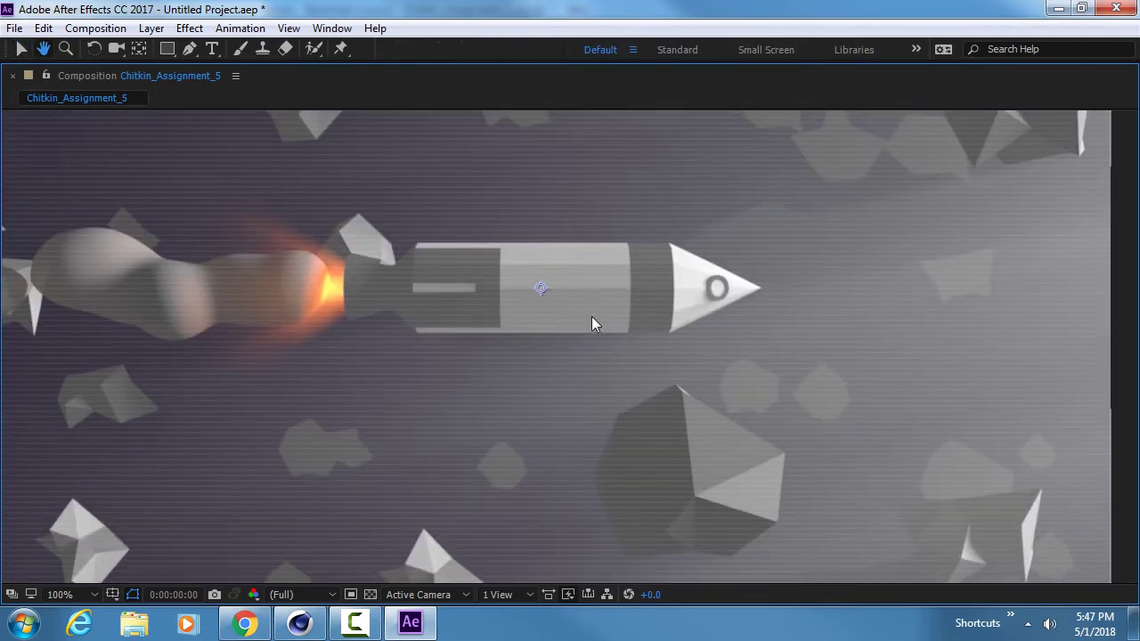
drag(558, 228, 582, 385)
key(grave)
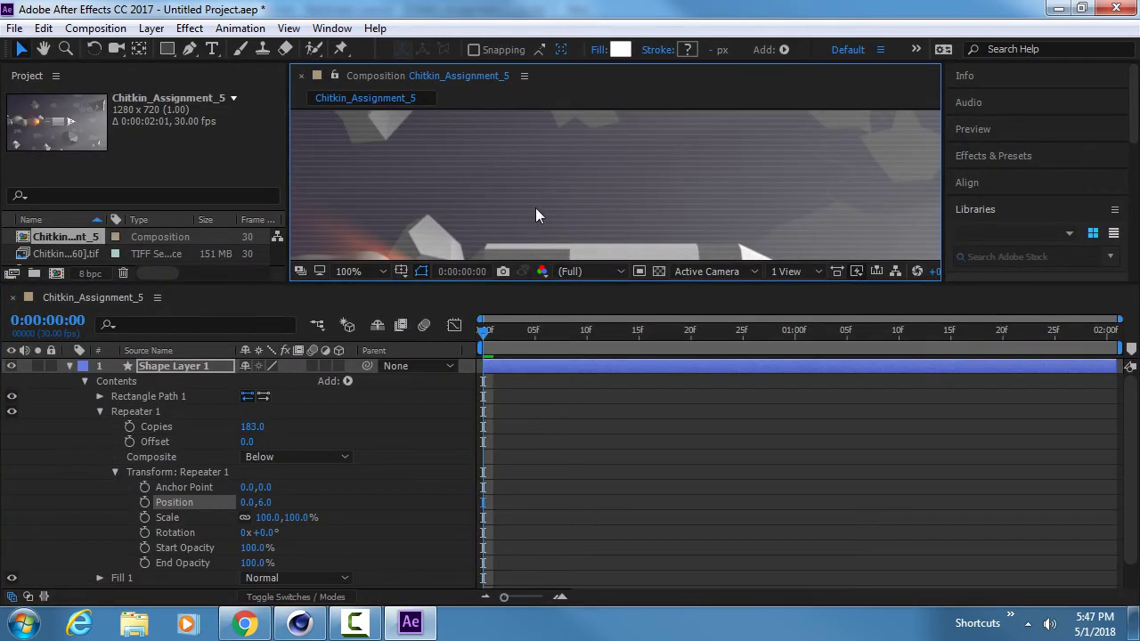
scroll(535, 208, down, 2)
drag(510, 282, 510, 451)
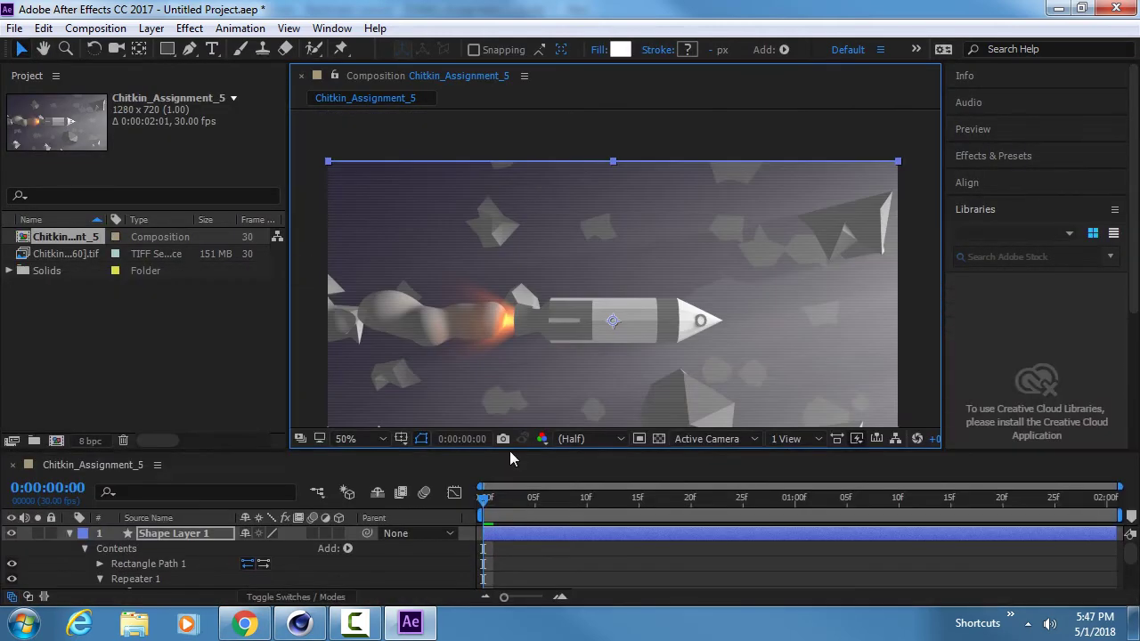
key(h)
drag(558, 299, 538, 239)
key(v)
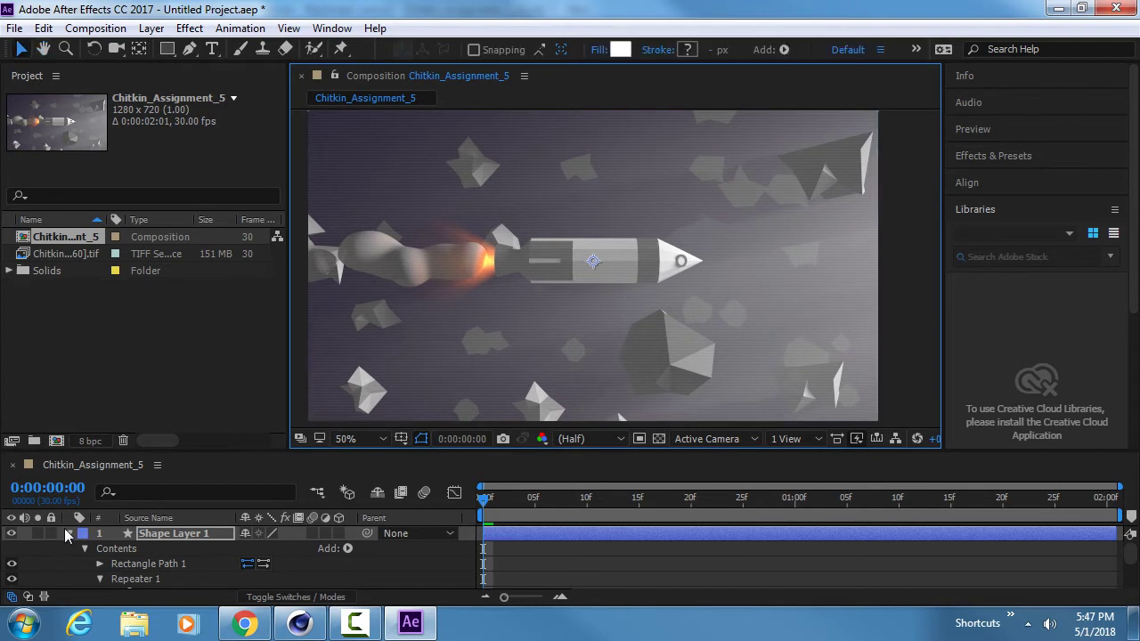
Collapse the shape layer and rename it Interlacing Lines
click(70, 534)
click(178, 575)
click(174, 534)
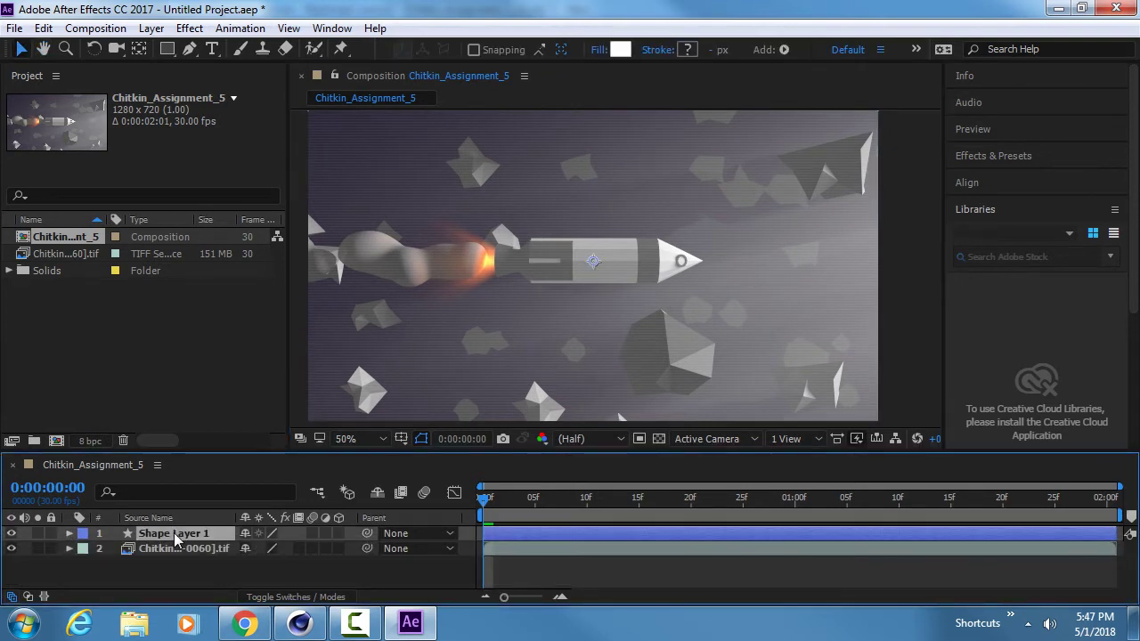
key(Return)
text(Interlacing Lines)
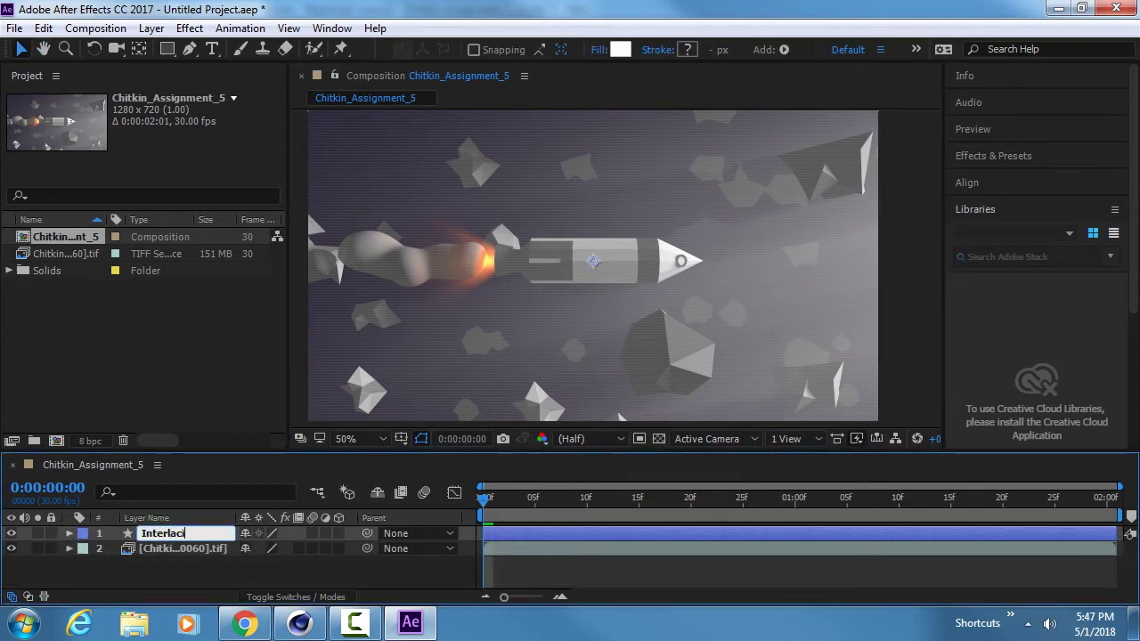
key(Return)
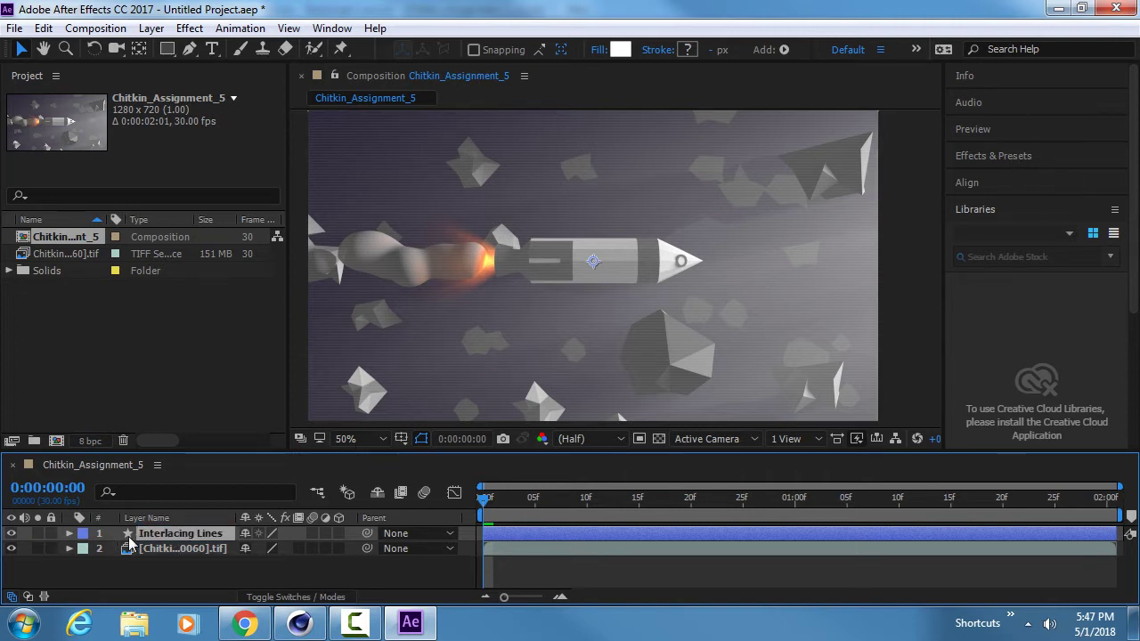
Add a new adjustment layer above the Interlacing Lines layer
click(143, 28)
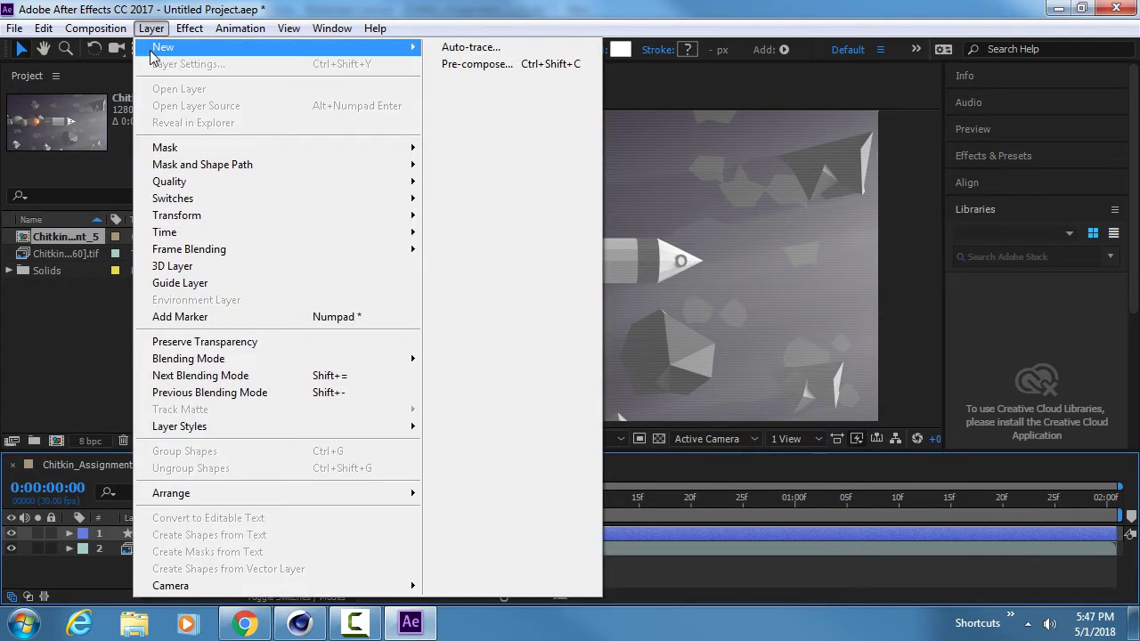
mouse_move(151, 56)
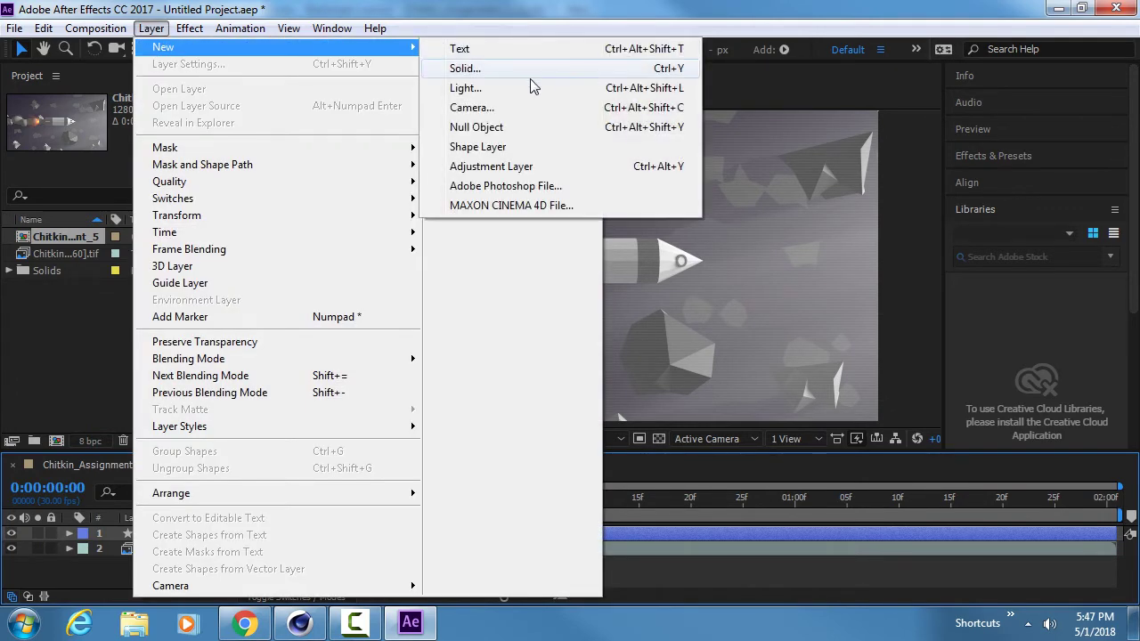
click(501, 169)
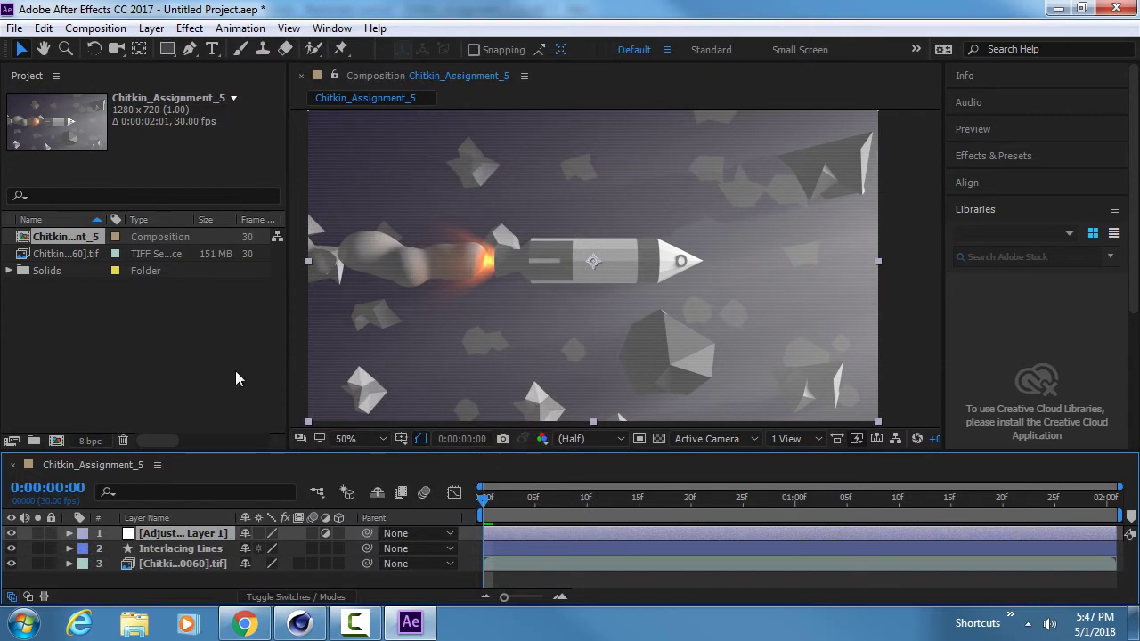
Find the Curves effect by searching for "curve" and apply it to the adjustment layer
click(1000, 155)
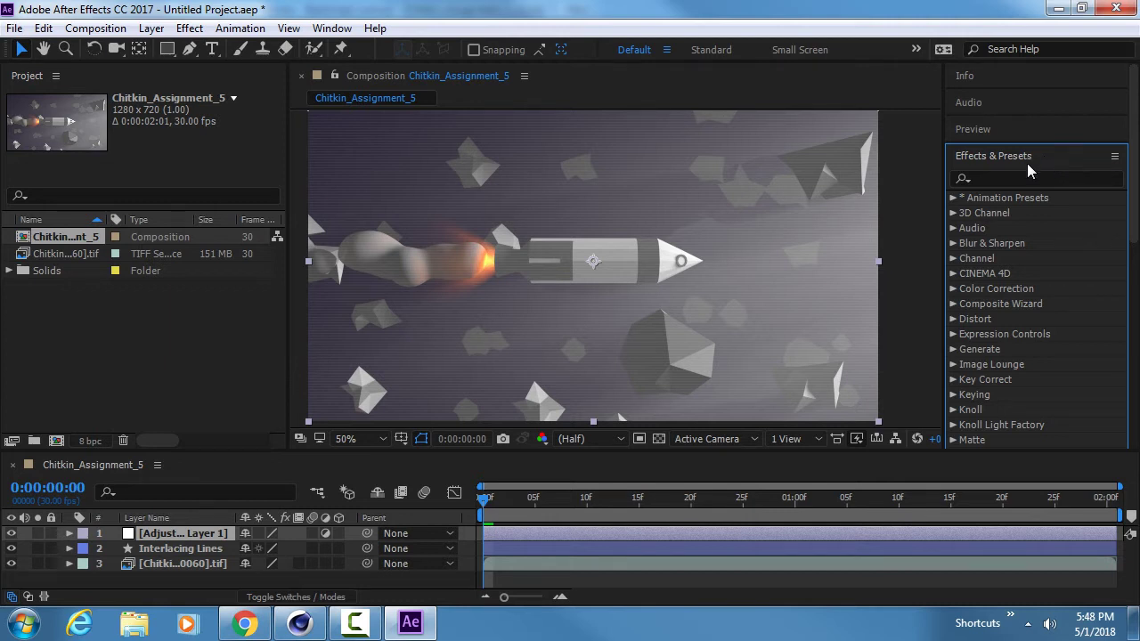
click(1018, 177)
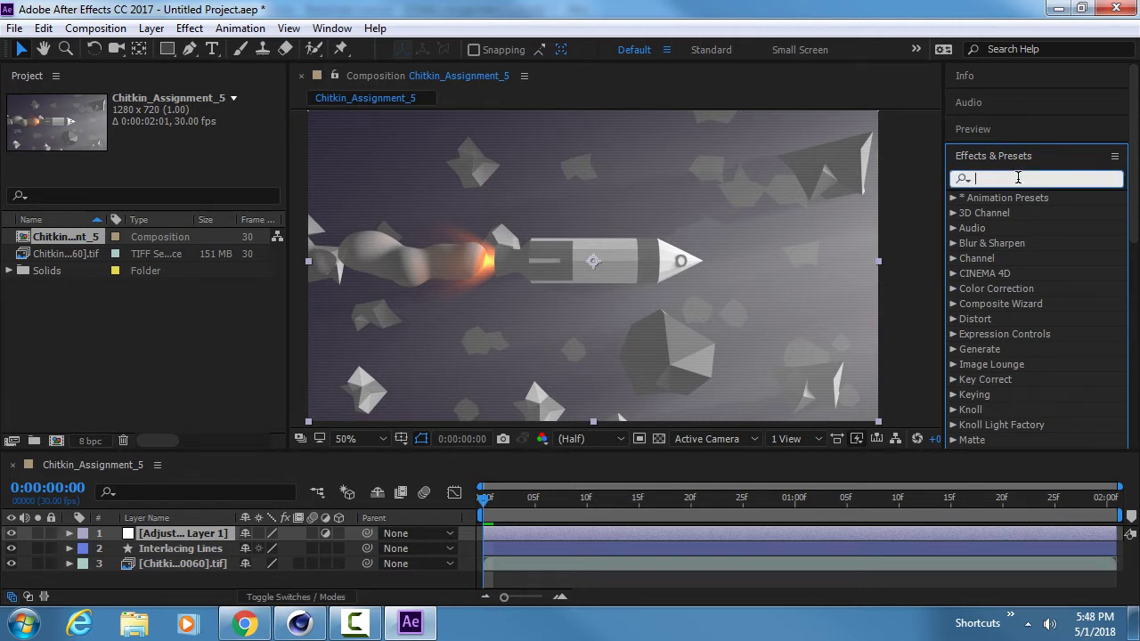
text(curve)
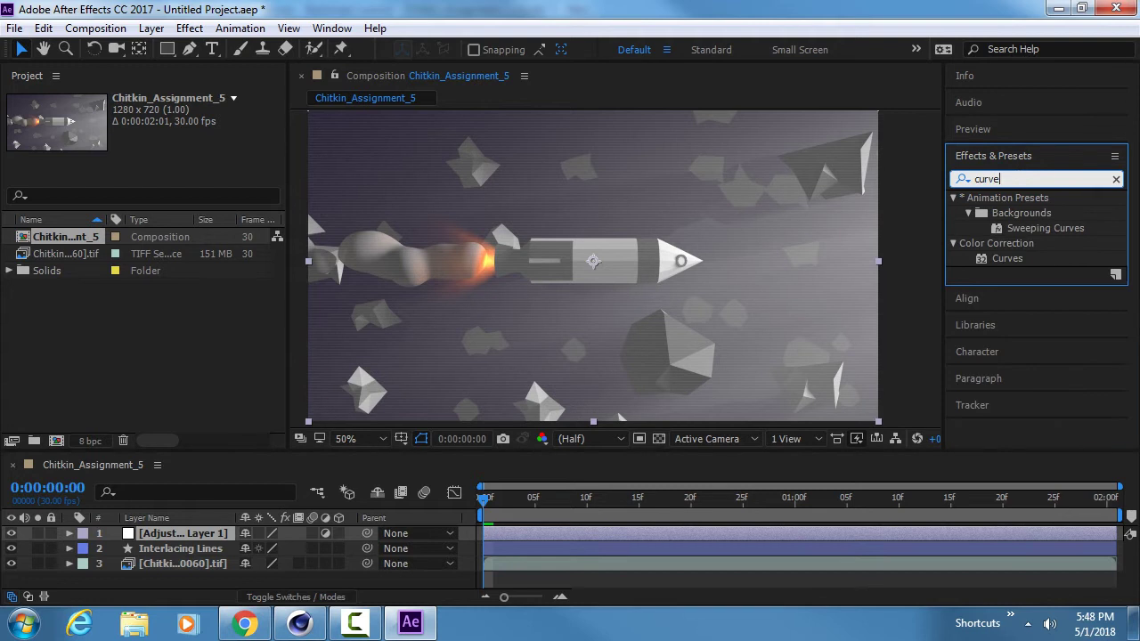
drag(1007, 259, 184, 538)
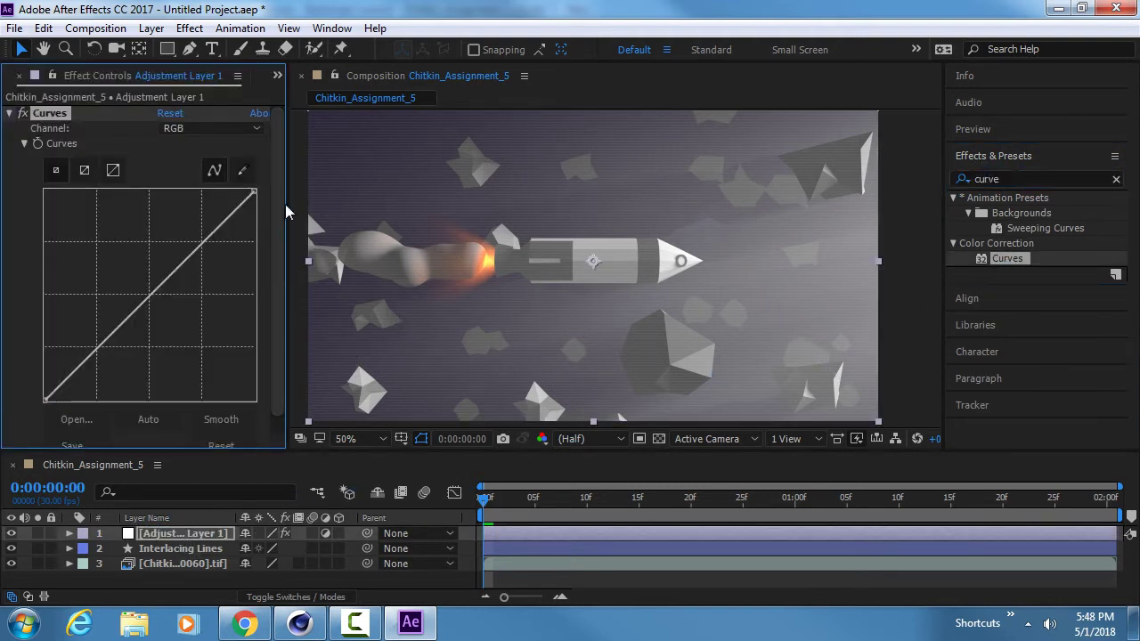
scroll(35, 259, down, 1)
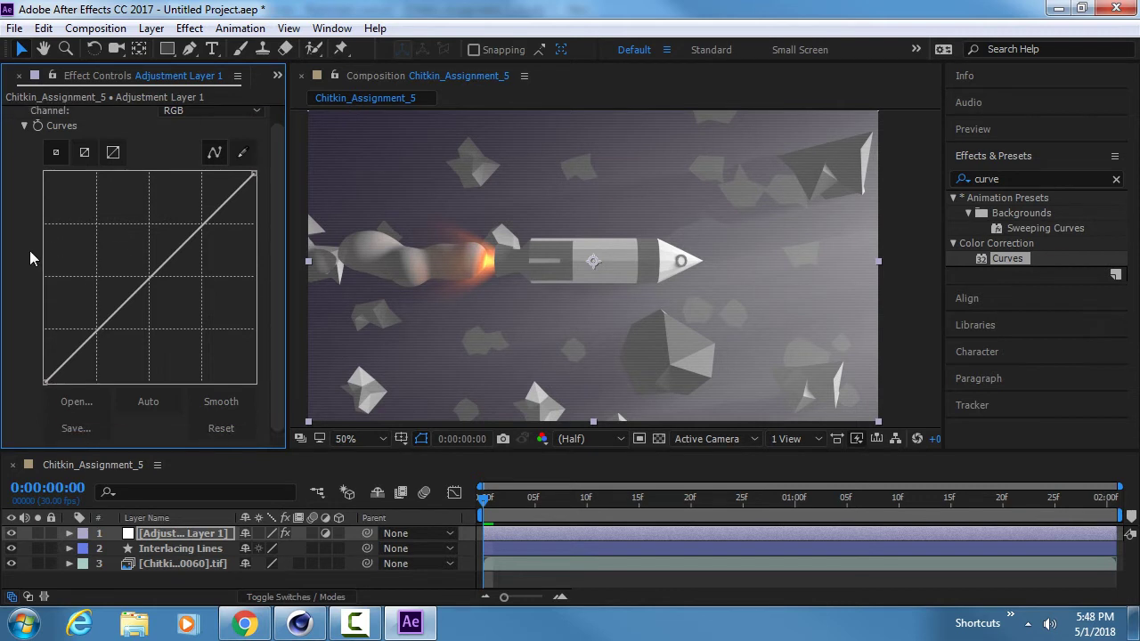
scroll(15, 296, up, 1)
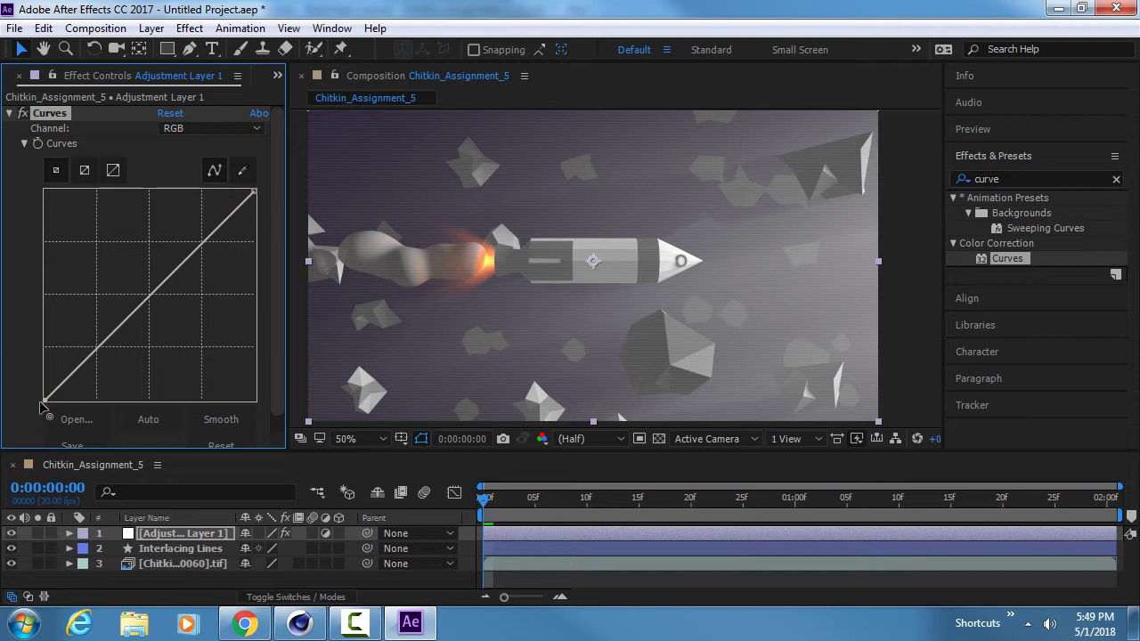
Try raising the RGB curve's black point to about three quarters height, restore it, and test the white point
drag(40, 407, 7, 244)
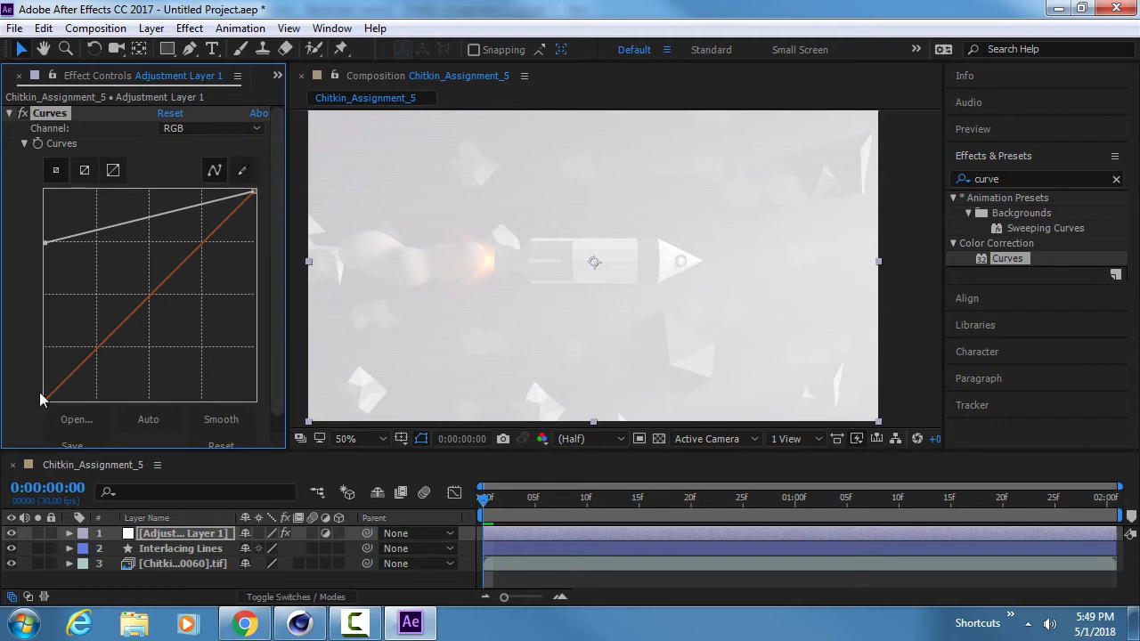
drag(44, 241, 2, 419)
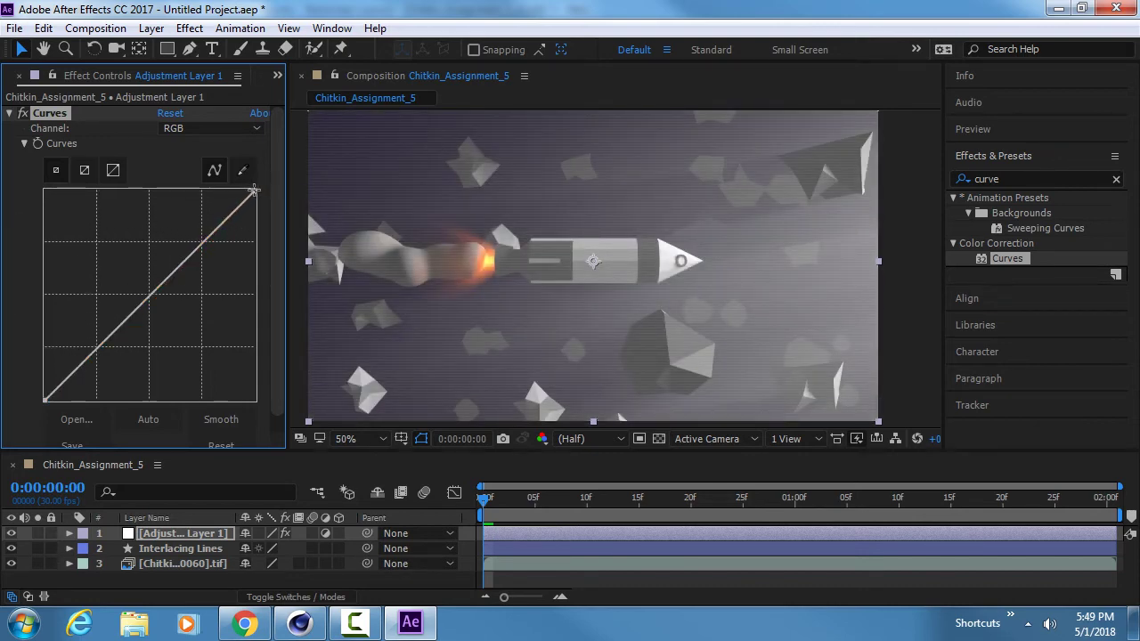
drag(255, 194, 297, 150)
Shape the RGB curve into a gentle S by raising its upper-quarter point and lowering its lower-quarter point
click(96, 347)
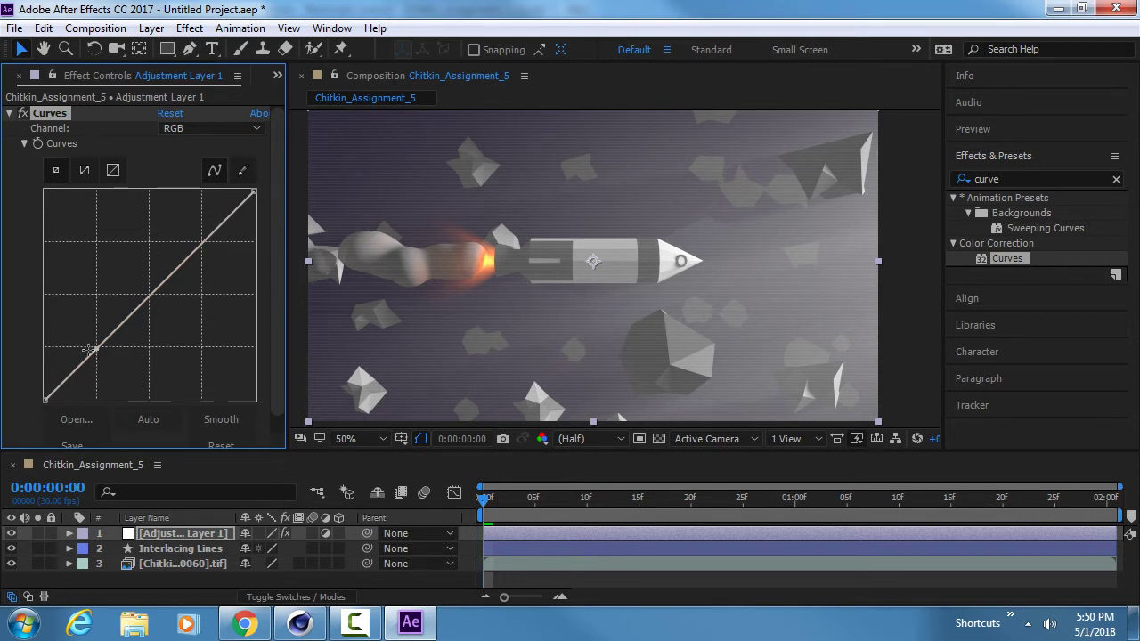
click(206, 242)
drag(201, 242, 201, 220)
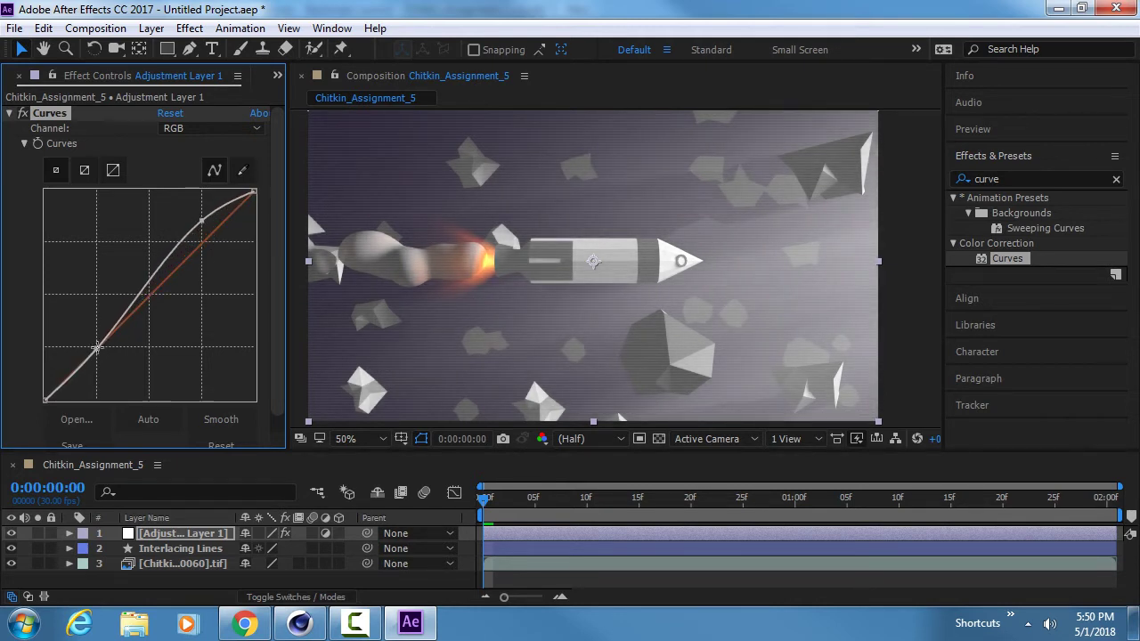
drag(97, 347, 97, 369)
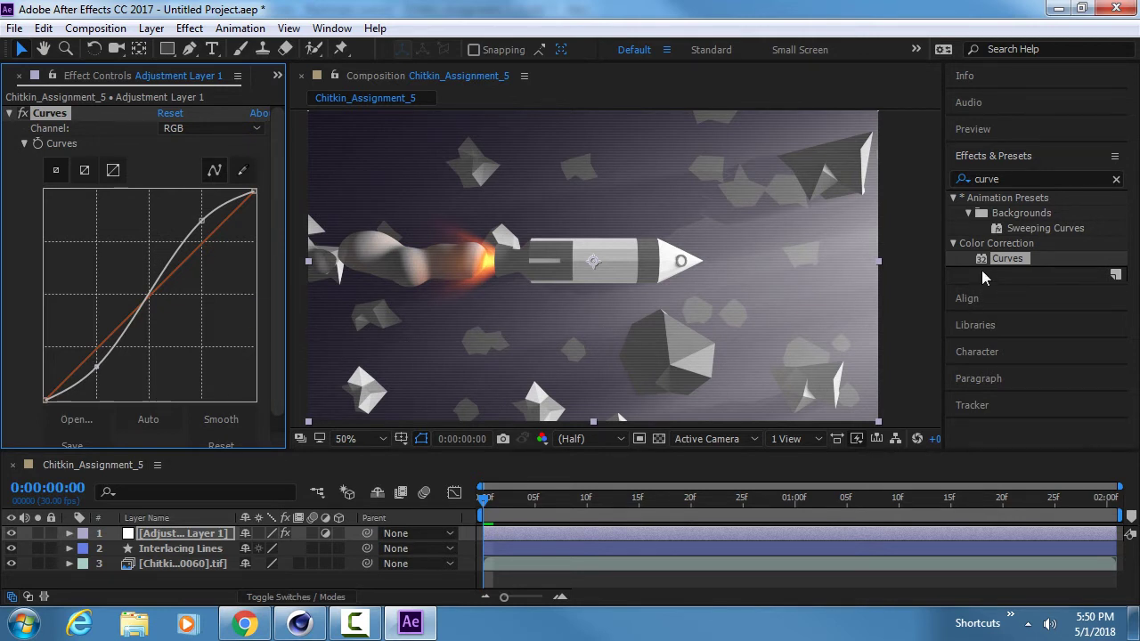
Compare the image with and without the Curves effect by repeatedly switching it off and on, leaving it enabled
click(23, 113)
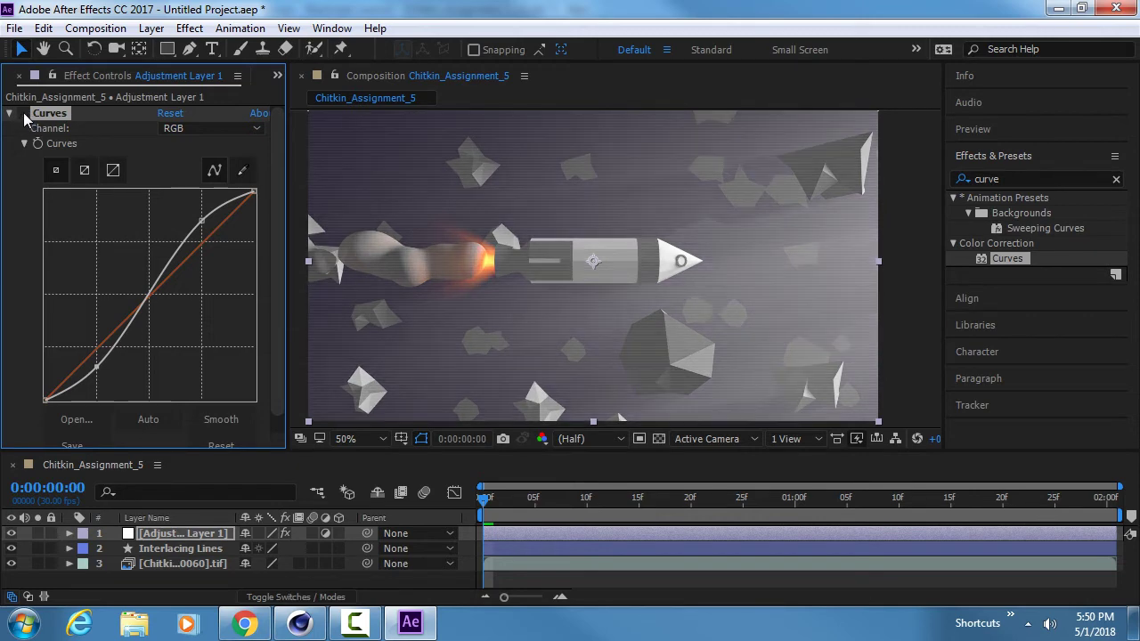
click(23, 113)
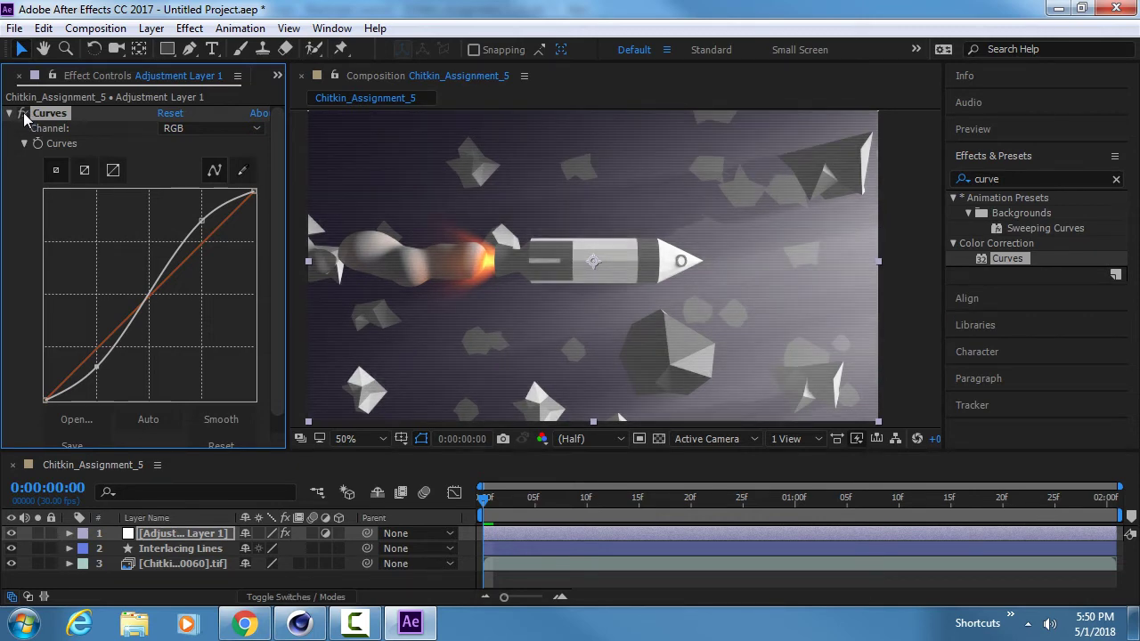
click(24, 113)
click(23, 113)
click(25, 113)
click(25, 113)
click(25, 113)
click(25, 113)
click(25, 113)
click(25, 113)
Find the Levels effect by searching for "level", add it below Curves on the adjustment layer, and widen the effect settings area
click(8, 114)
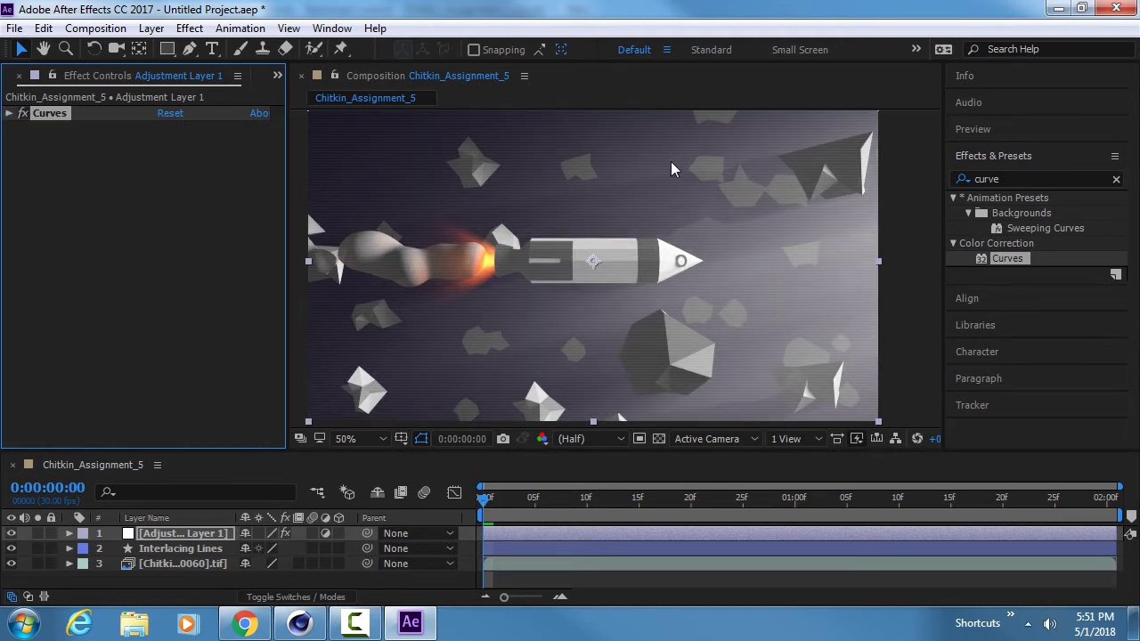
click(1018, 178)
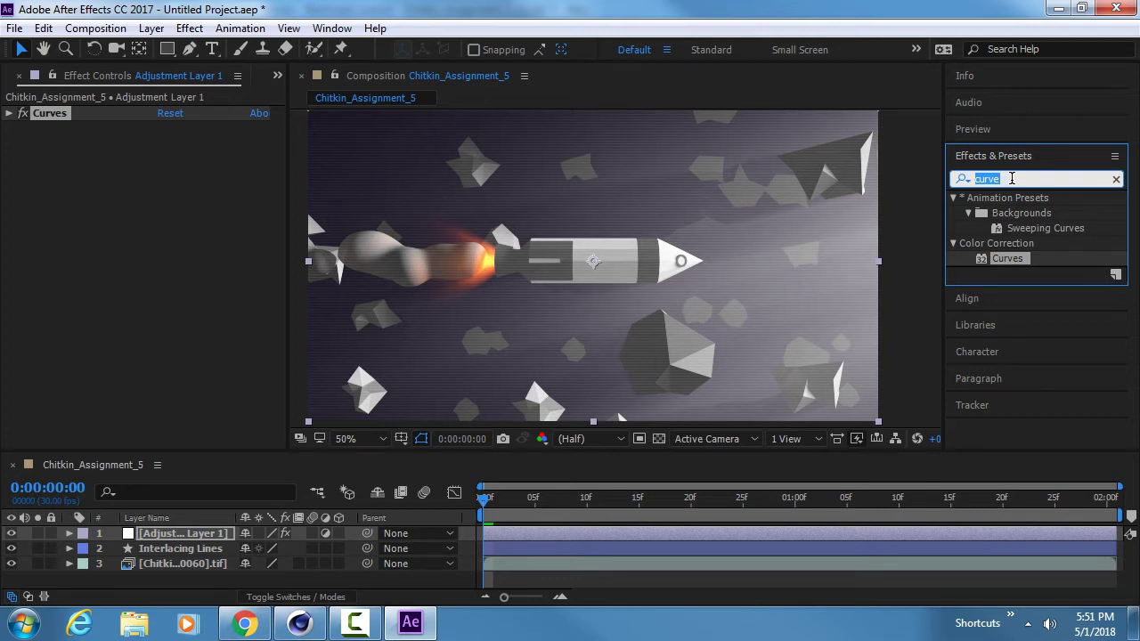
text(level)
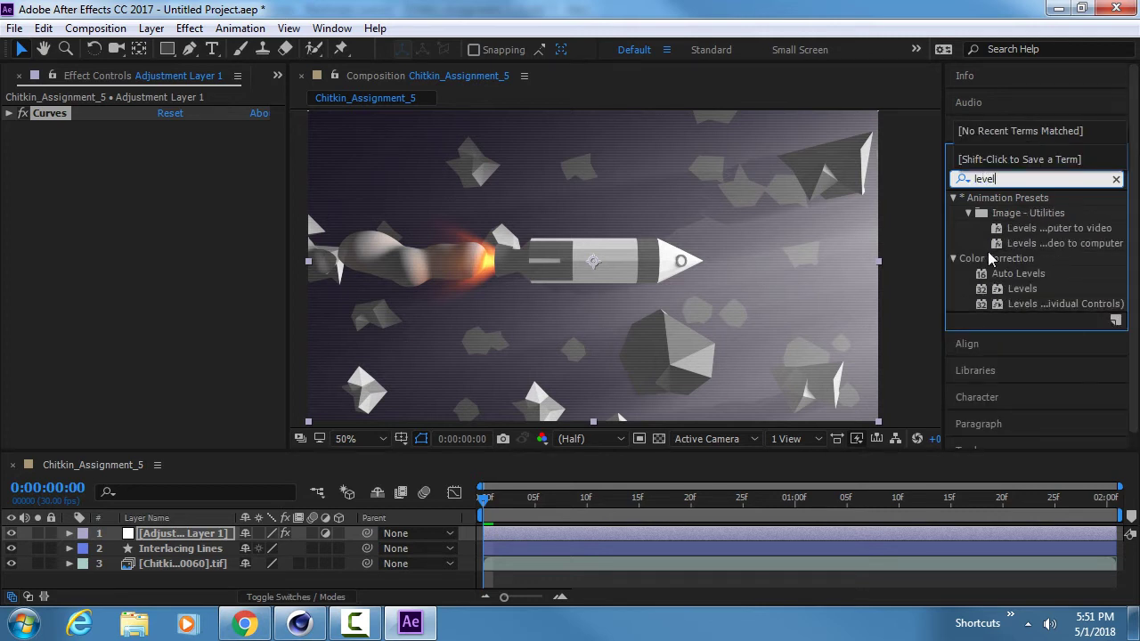
drag(1023, 289, 47, 169)
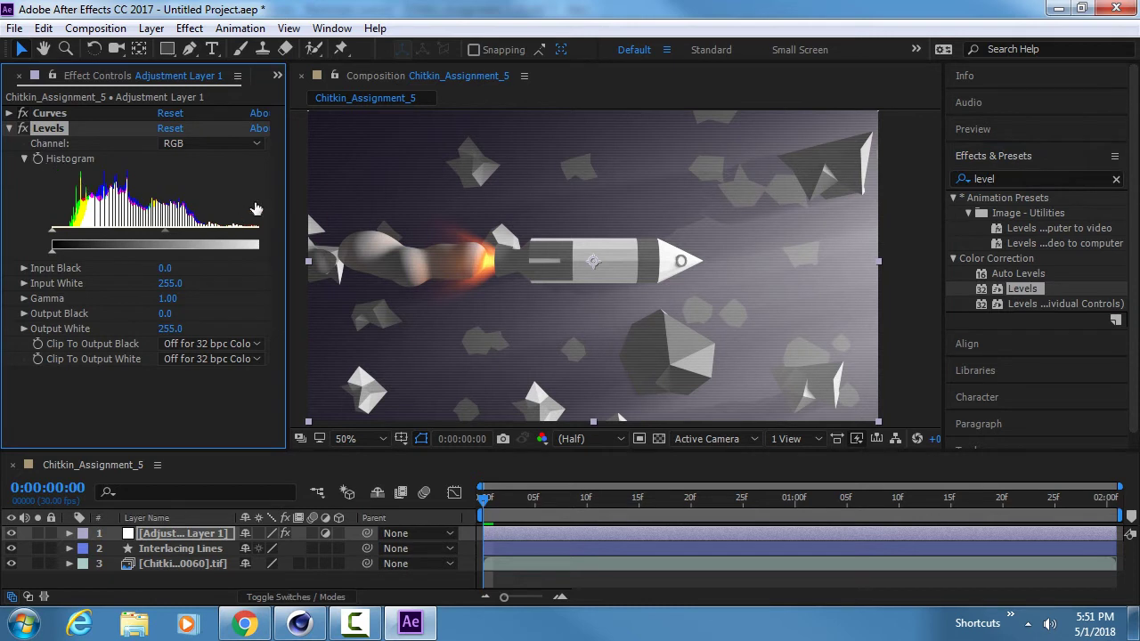
drag(290, 187, 327, 177)
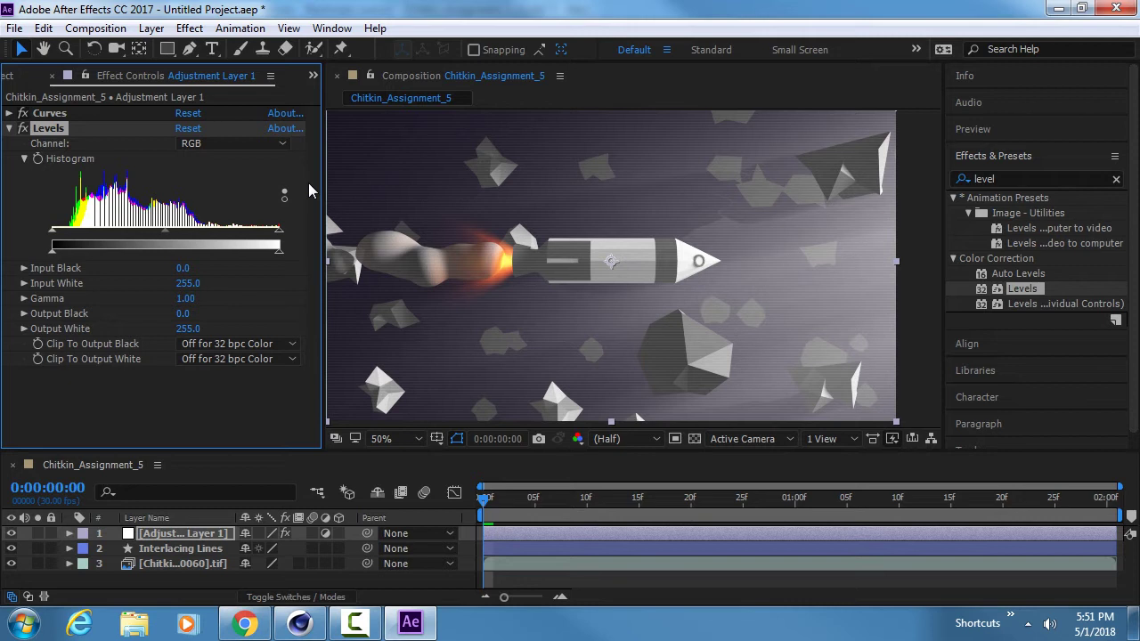
Review the S-shaped curve in the Curves settings, collapse them, and switch the Curves effect off
click(10, 114)
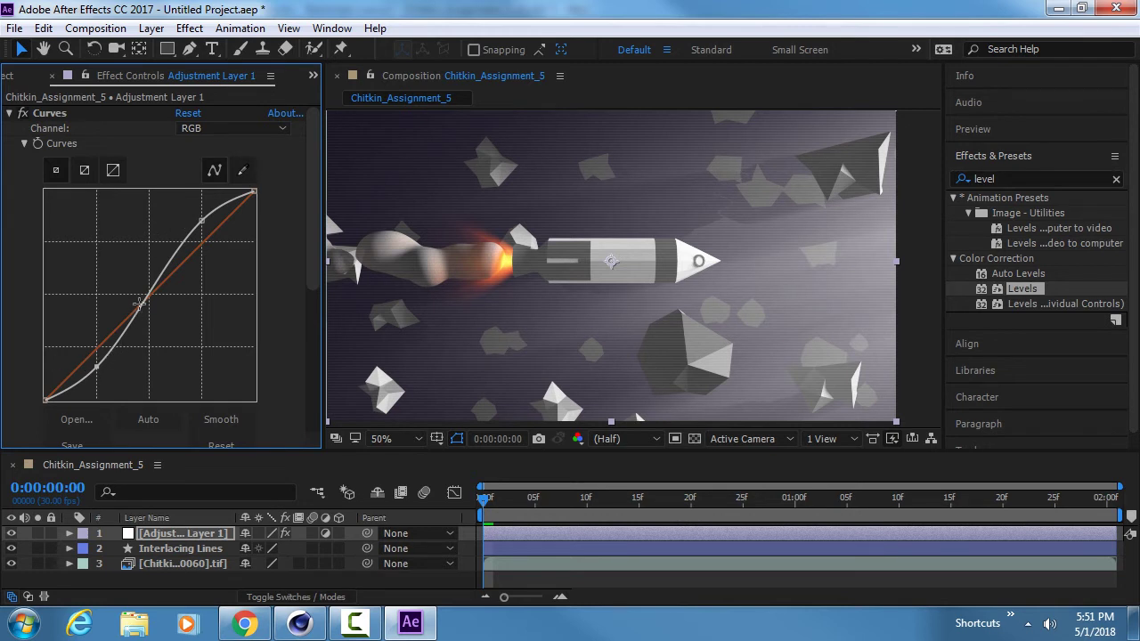
click(10, 114)
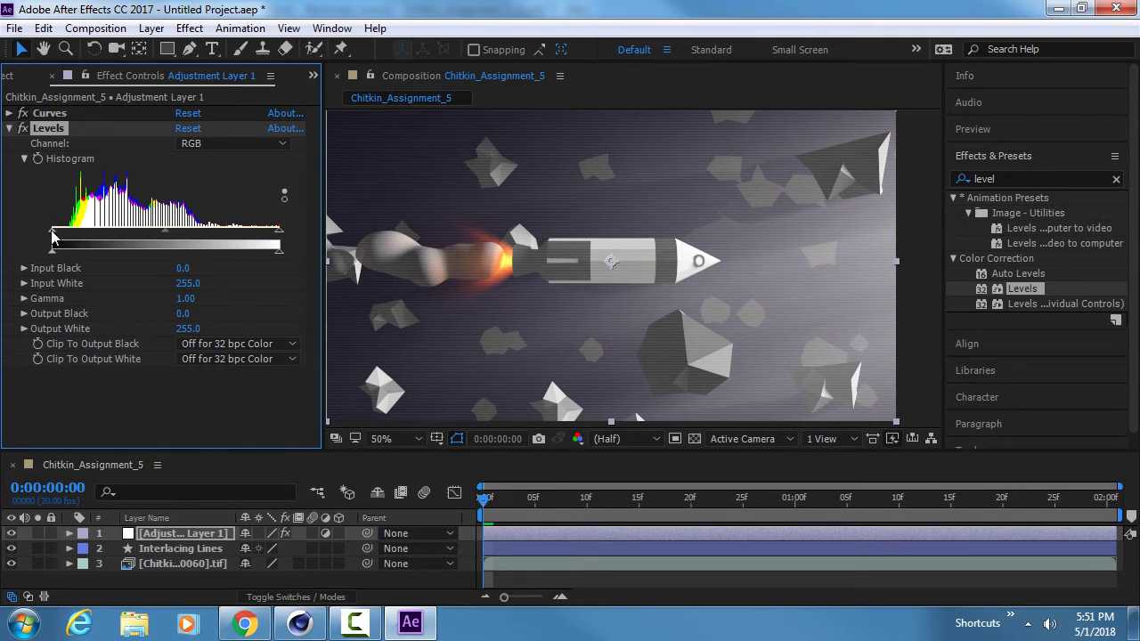
click(24, 113)
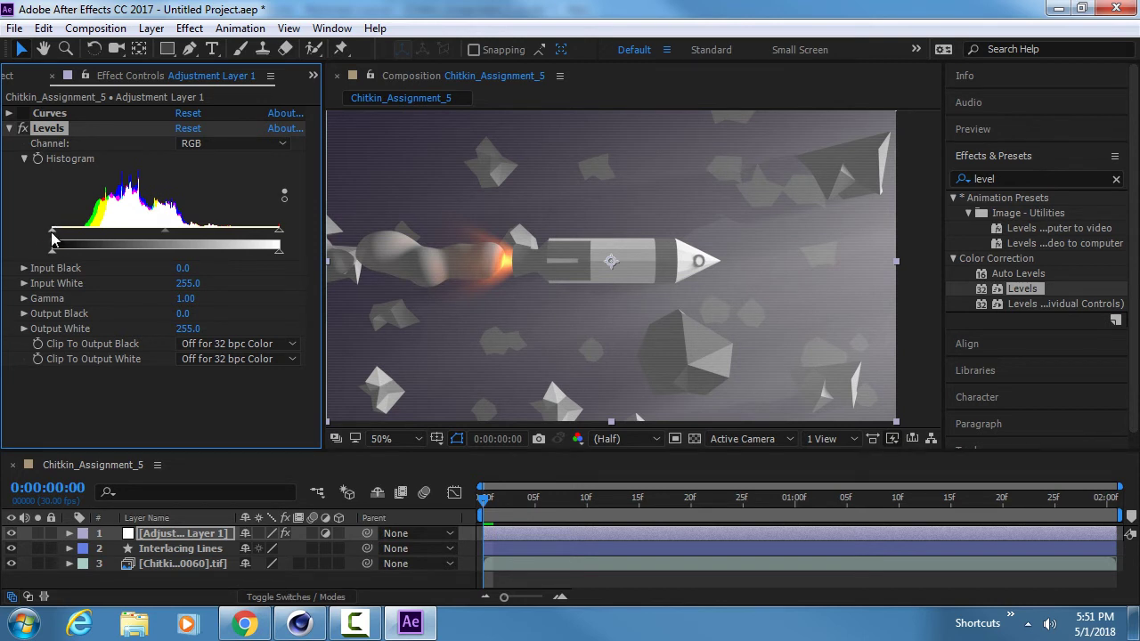
Try Levels with Input Black 29 and Input White 220, and compare the image with the effect on and off
drag(51, 232, 80, 233)
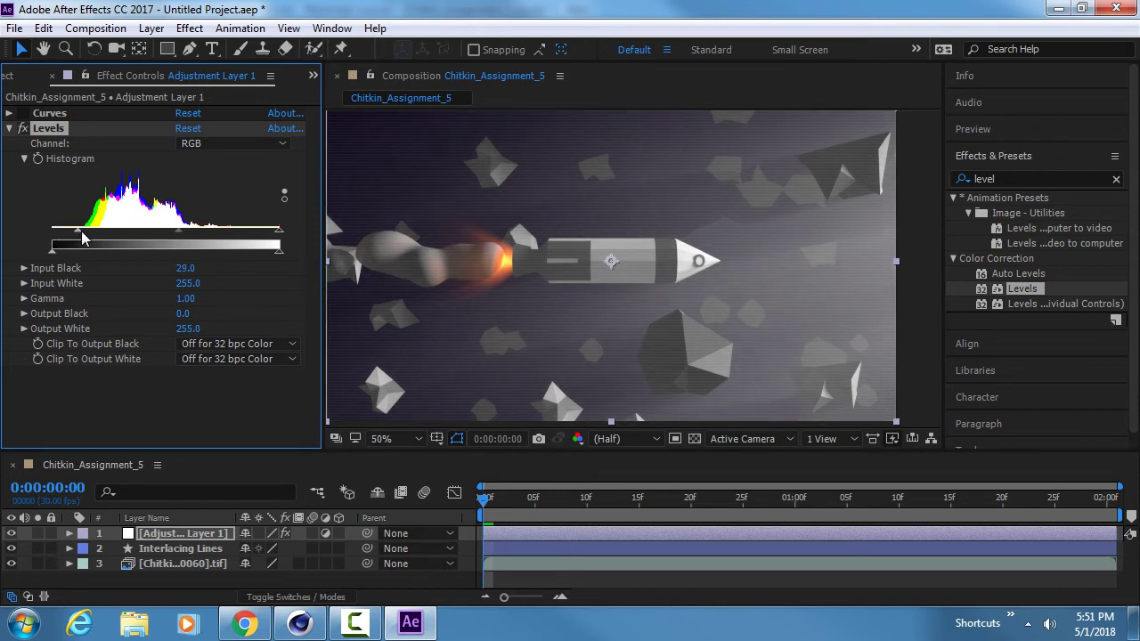
drag(279, 236, 248, 234)
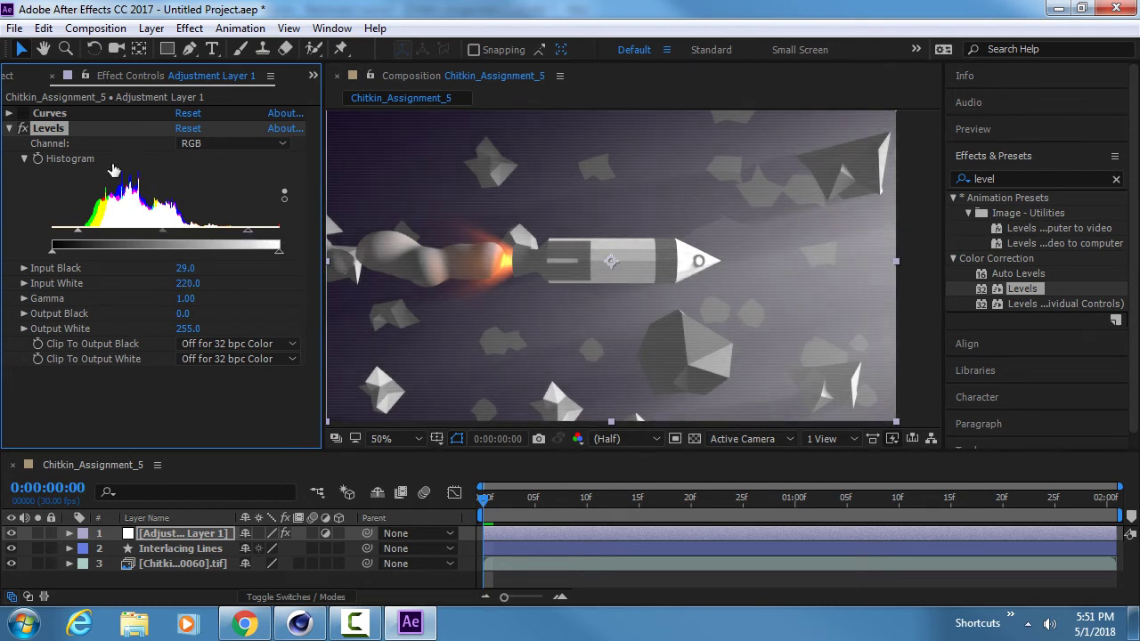
click(23, 128)
click(23, 129)
click(23, 128)
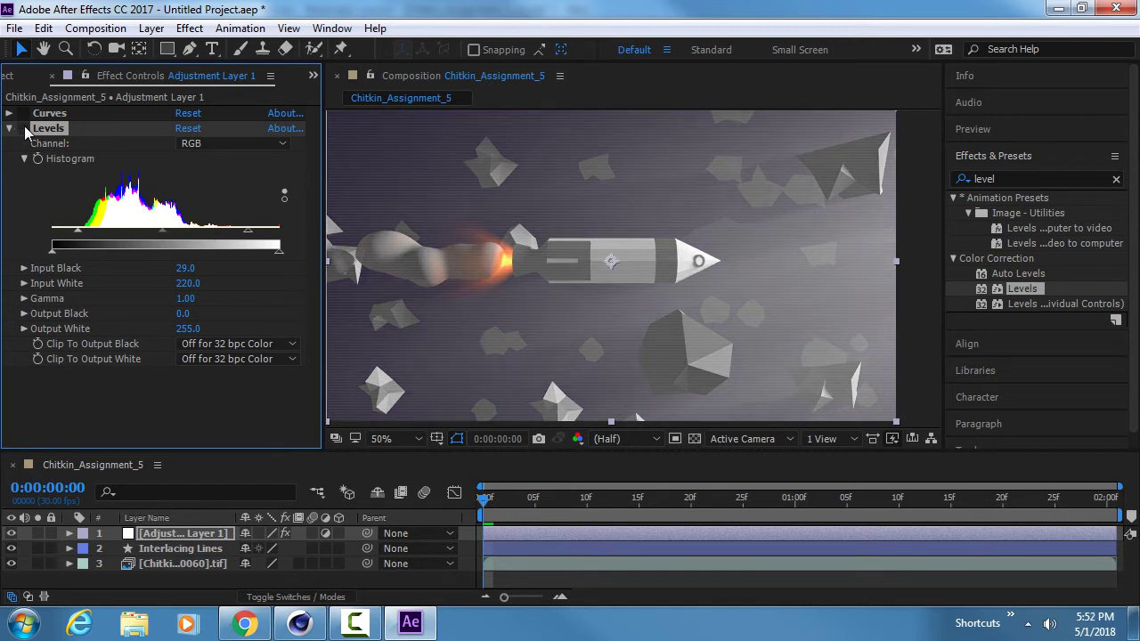
click(23, 128)
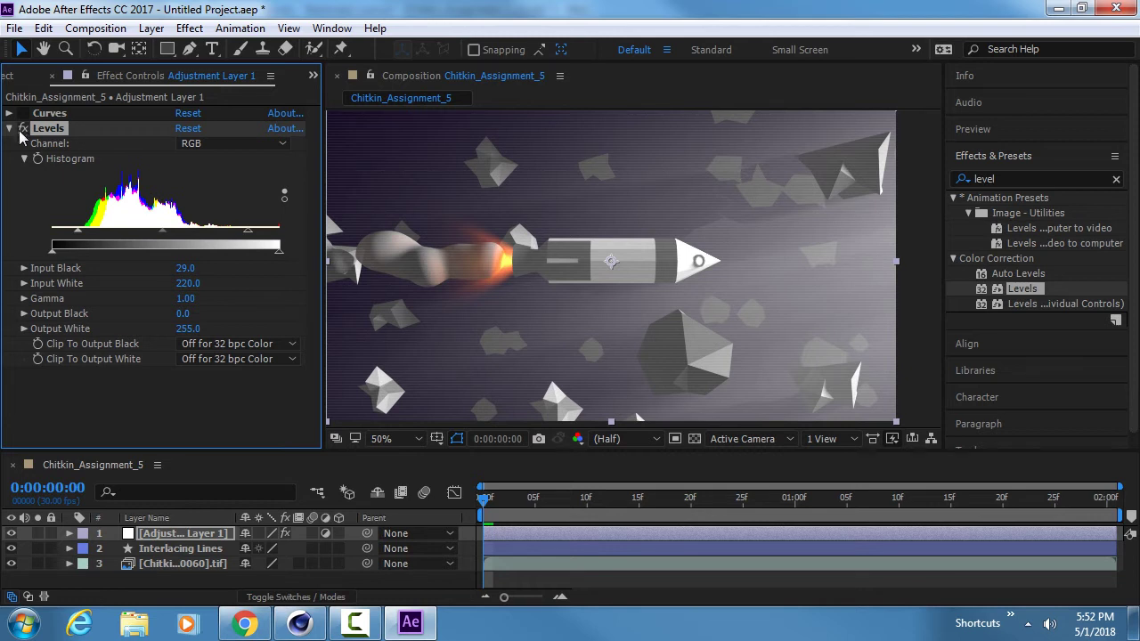
click(23, 129)
click(9, 128)
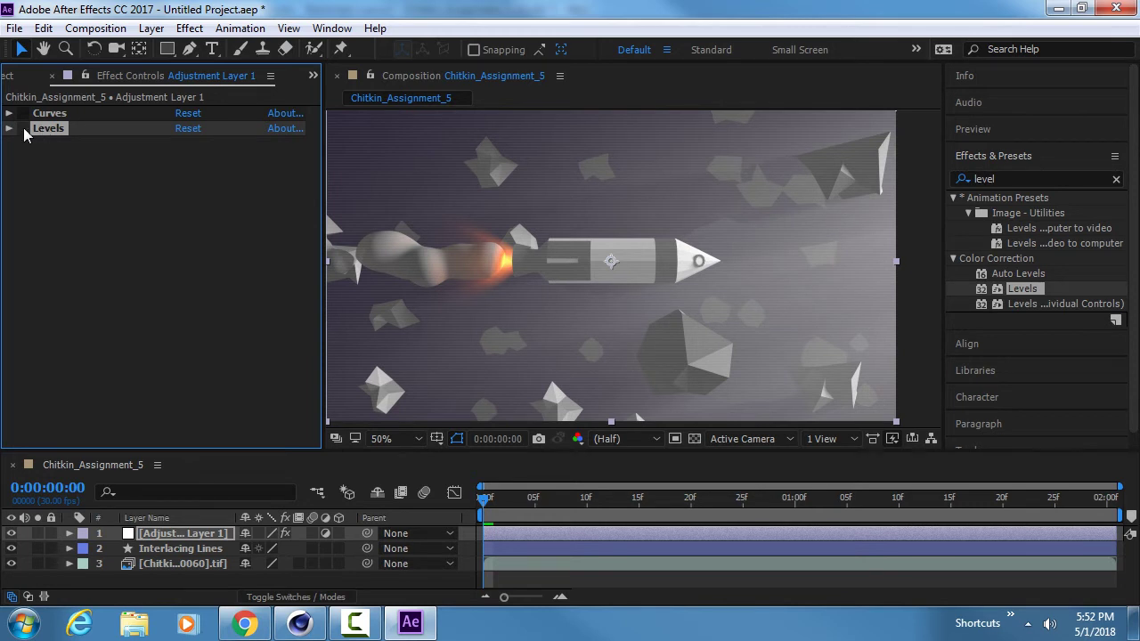
click(10, 129)
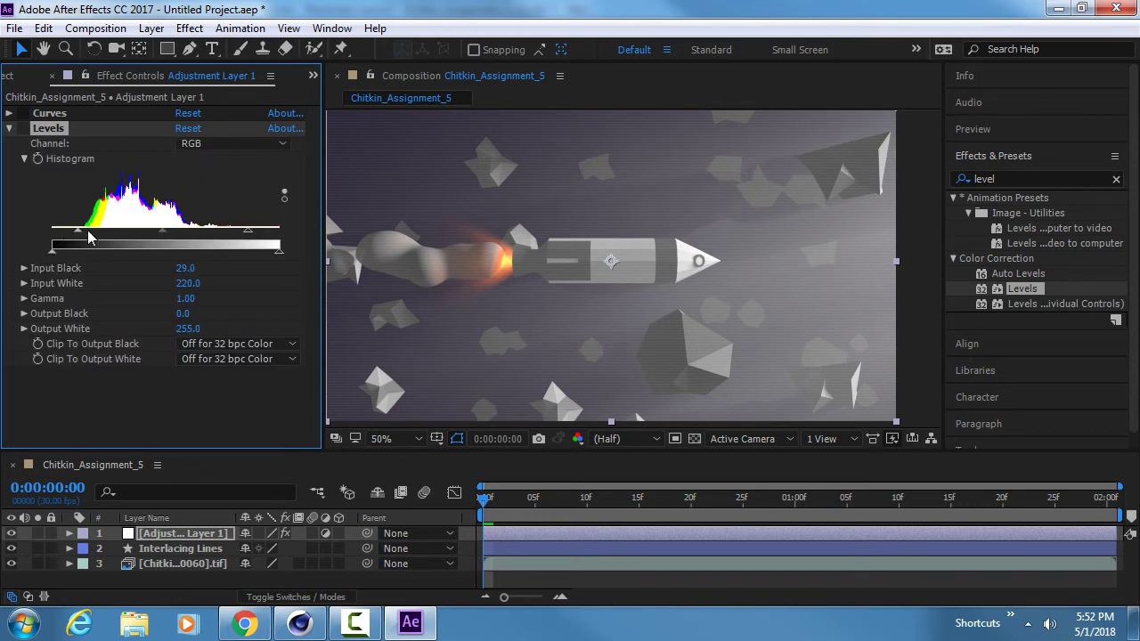
Re-enable Levels with Input Black 0, Input White 255 and Gamma 0.65
drag(80, 231, 12, 233)
drag(256, 239, 310, 236)
click(23, 128)
drag(166, 230, 196, 234)
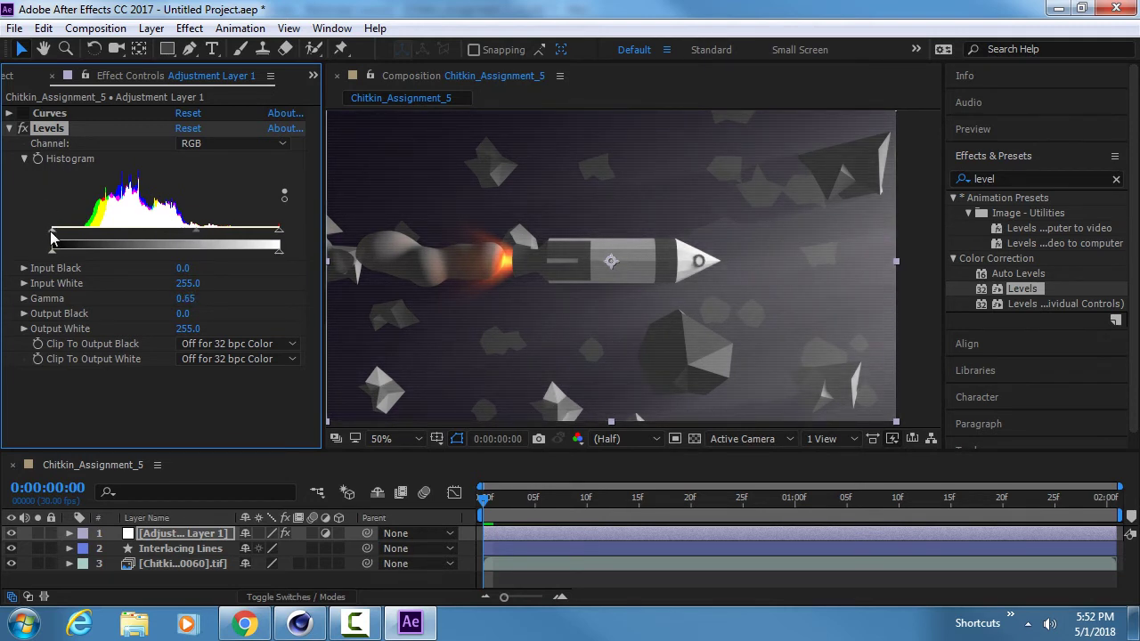
Test an Input Black of 21 in Levels, restore it to 0, and switch the effect off with its settings collapsed
mouse_move(52, 231)
mouse_down()
mouse_move(89, 230)
mouse_move(70, 230)
mouse_up()
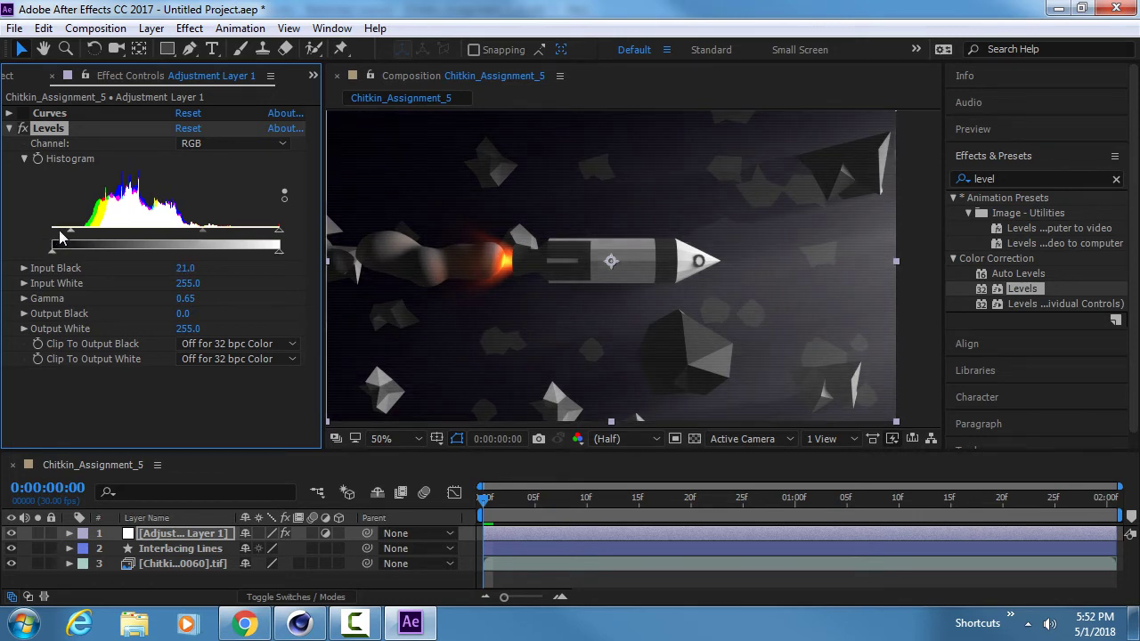
click(9, 128)
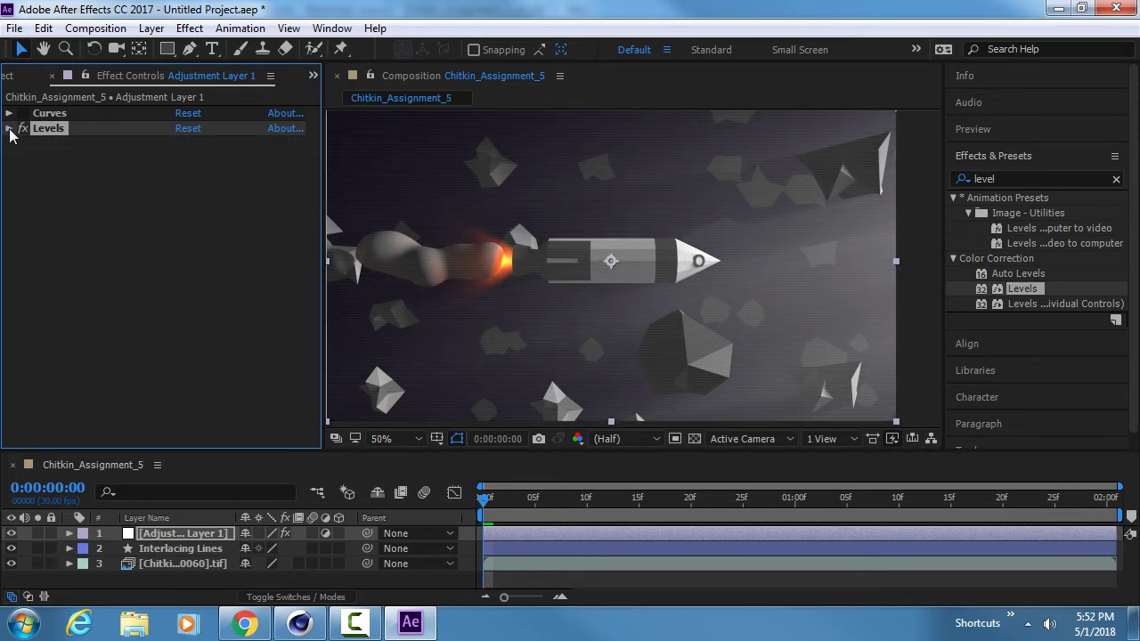
click(9, 128)
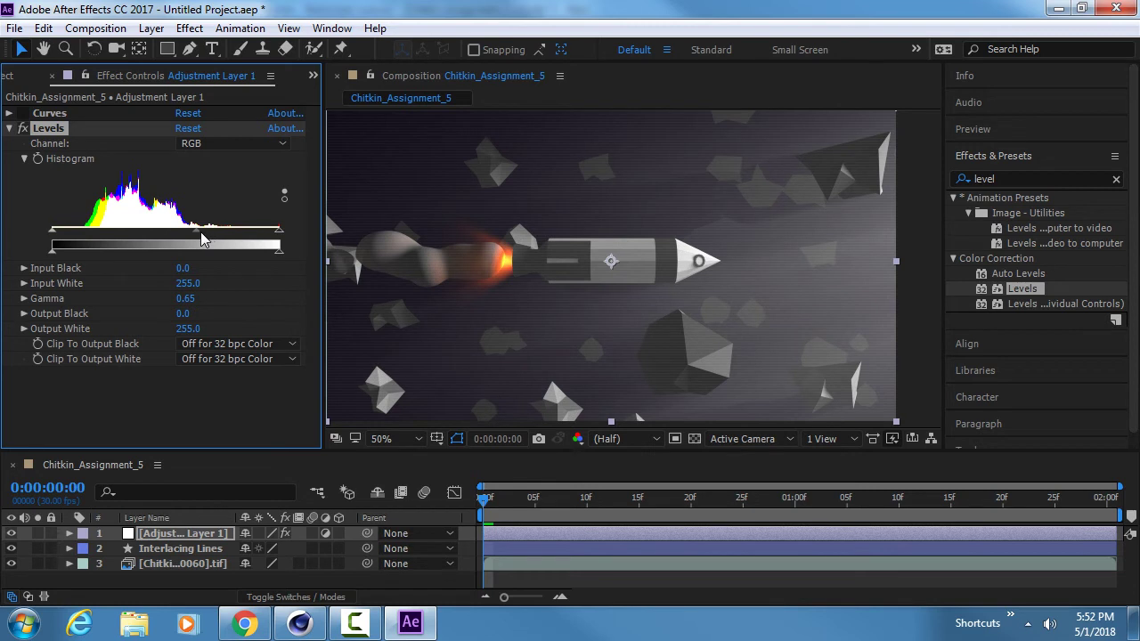
click(9, 128)
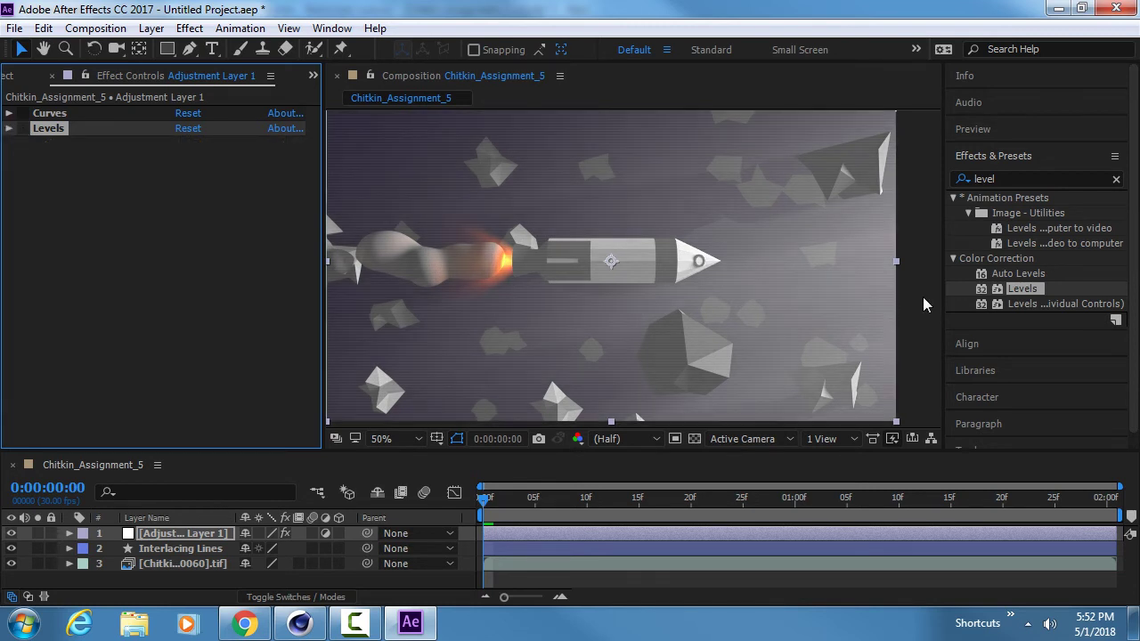
Find the Hue/Saturation effect by searching for "hue" and apply it to the adjustment layer
double_click(1020, 178)
text(hue)
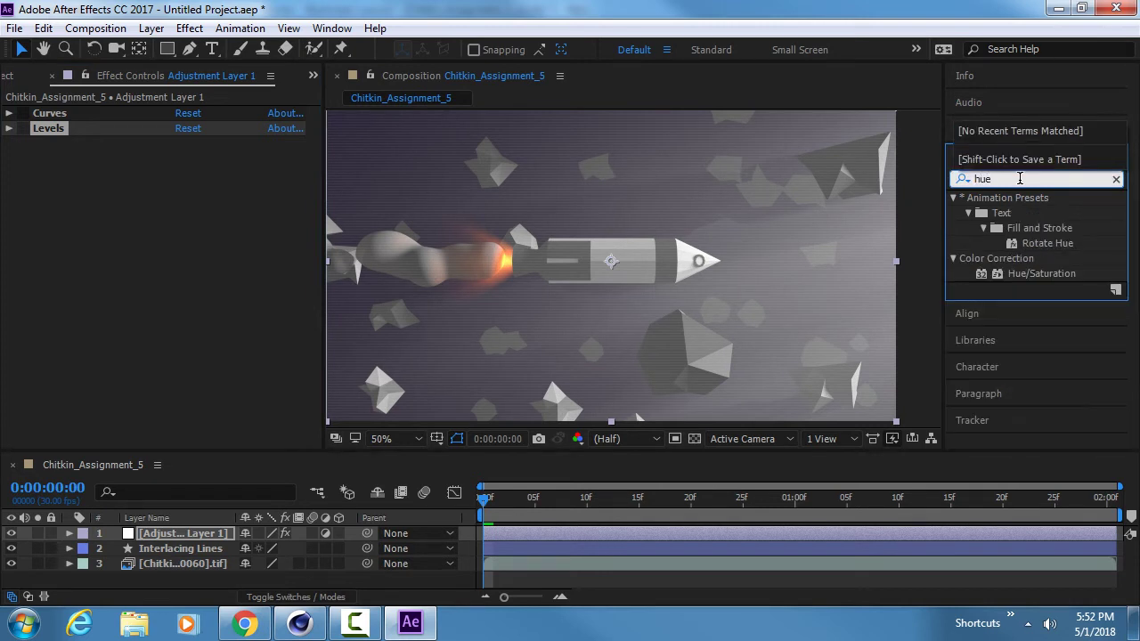
double_click(1022, 274)
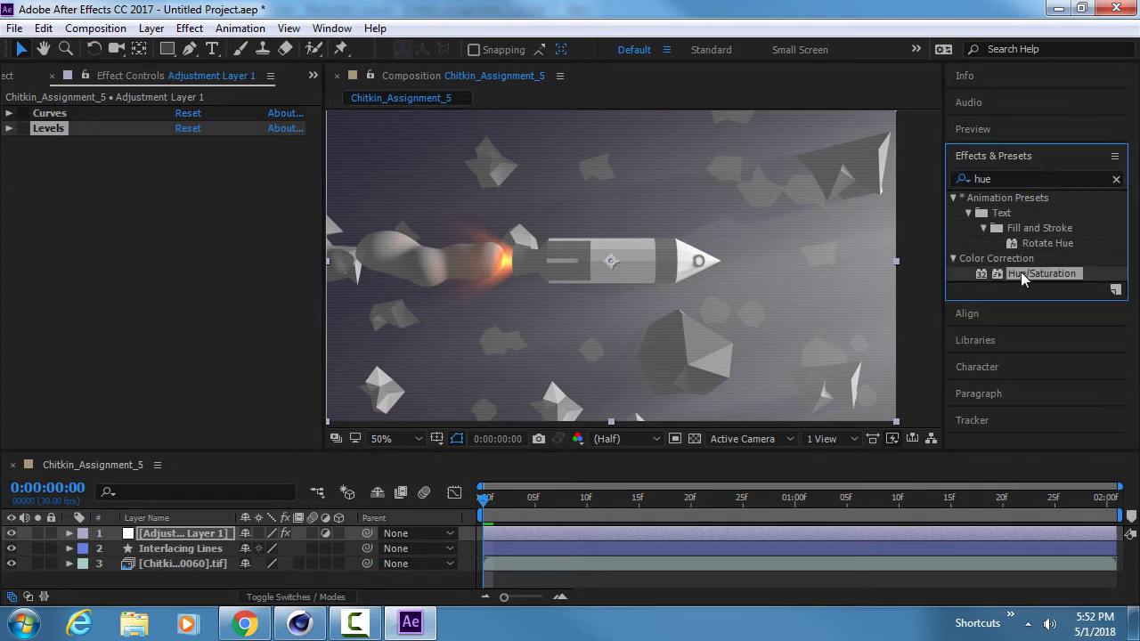
Look through the Hue/Saturation color channels, switching Channel Control to Reds and back to Master
click(220, 158)
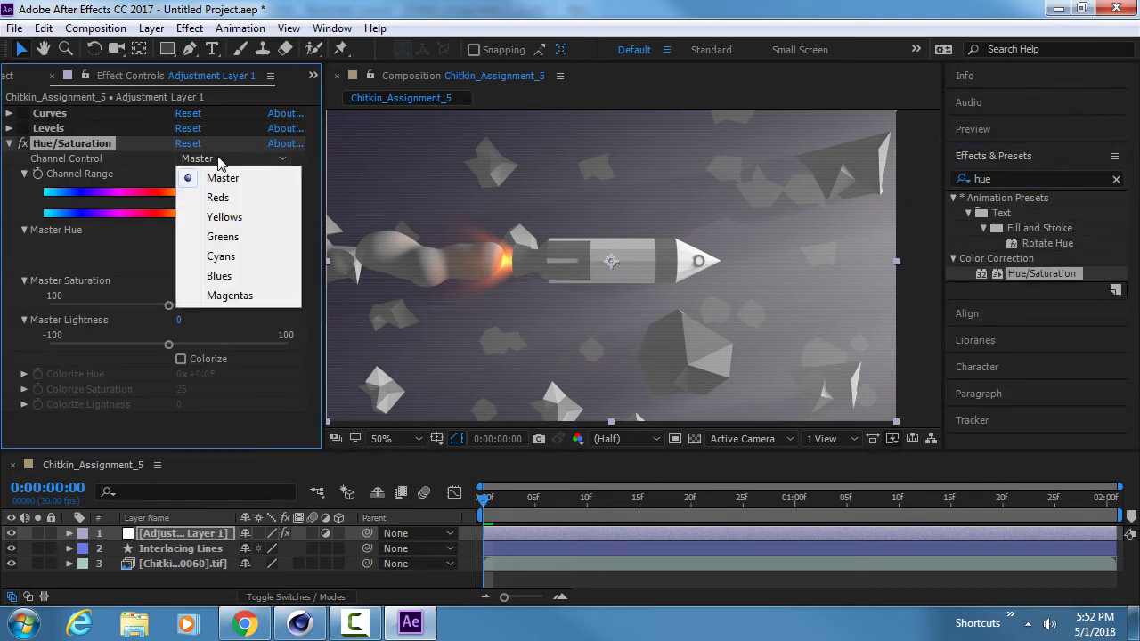
click(218, 198)
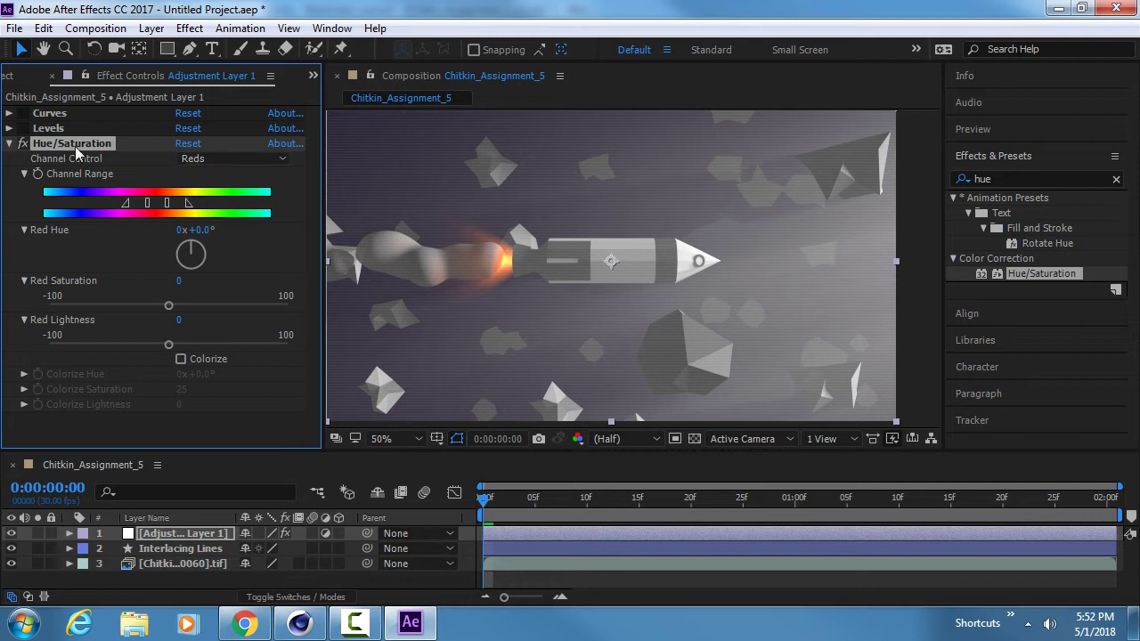
click(258, 159)
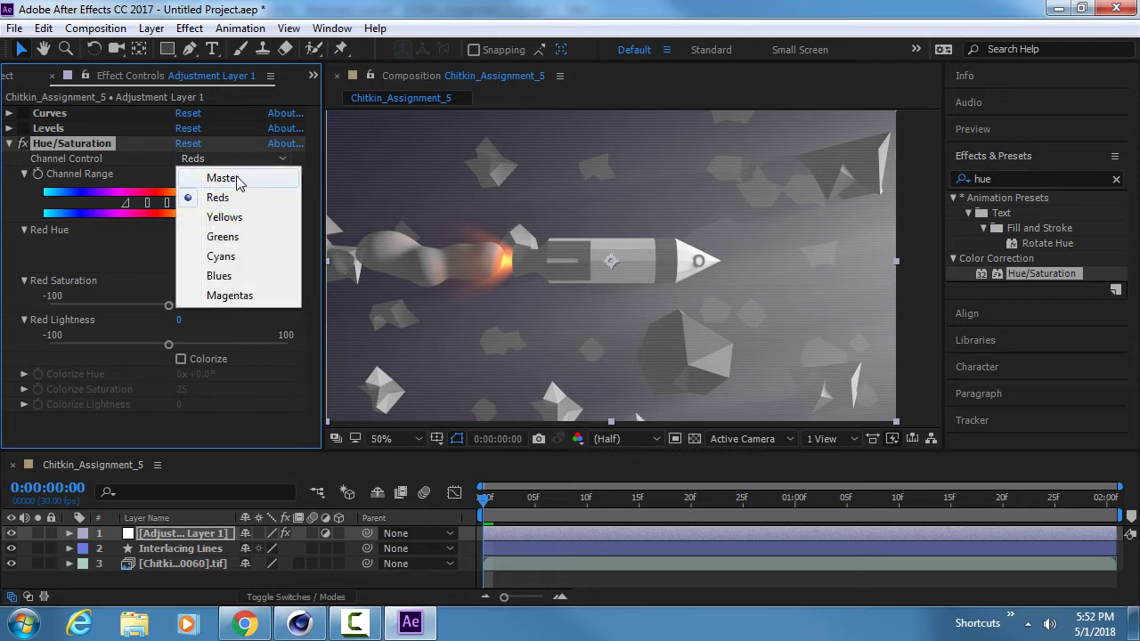
click(233, 176)
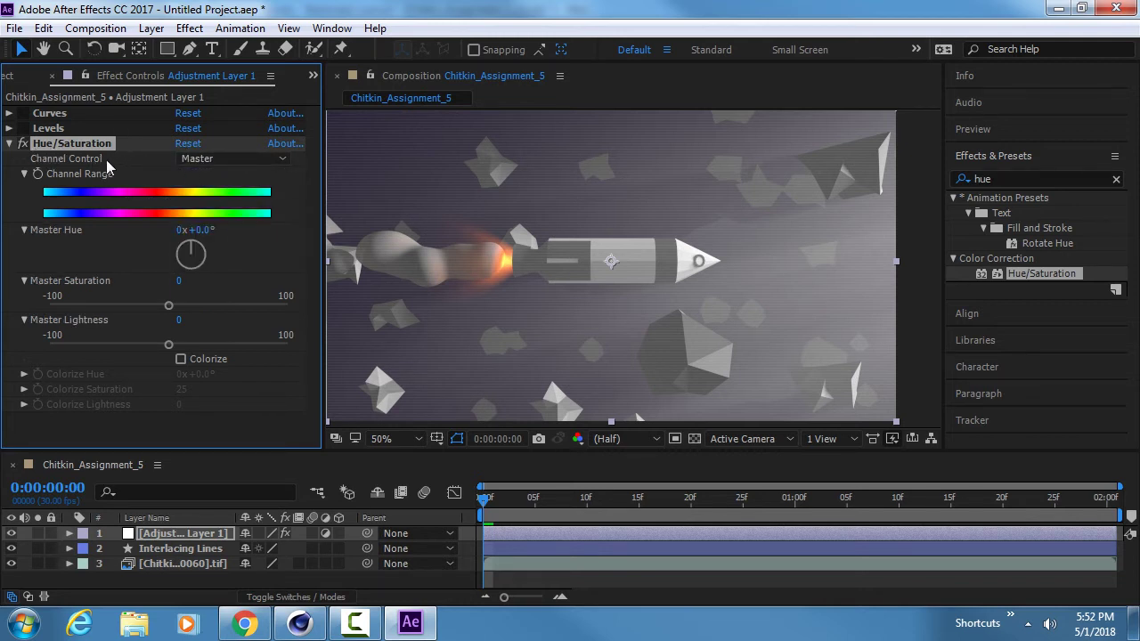
click(195, 158)
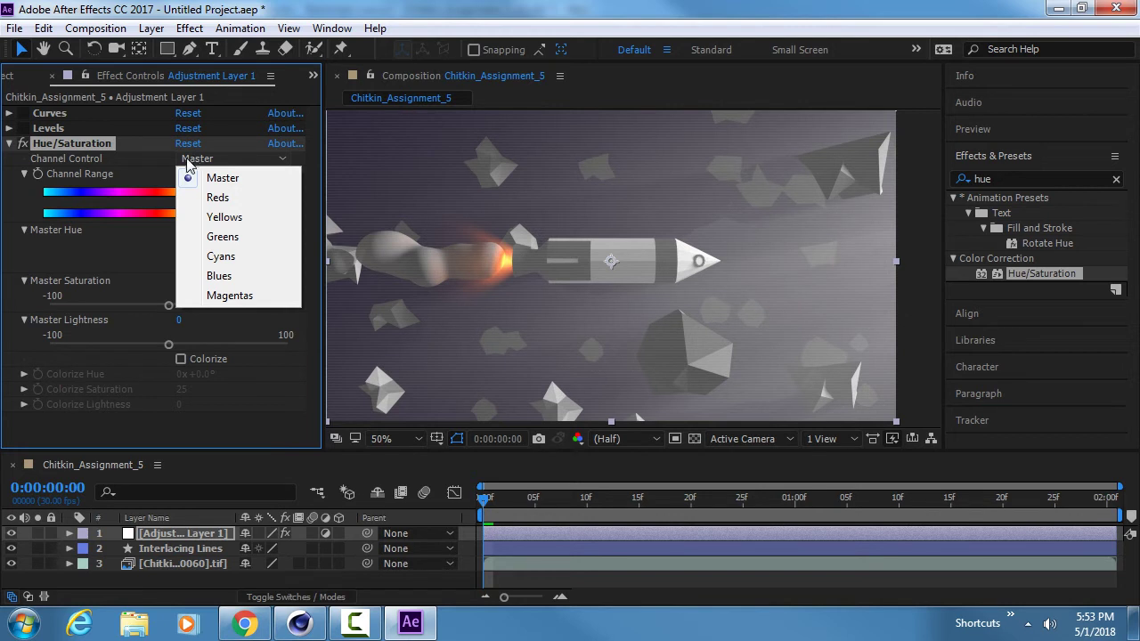
click(193, 167)
Try a Master Saturation of 65 in Hue/Saturation, and restore it to 0
drag(169, 305, 245, 306)
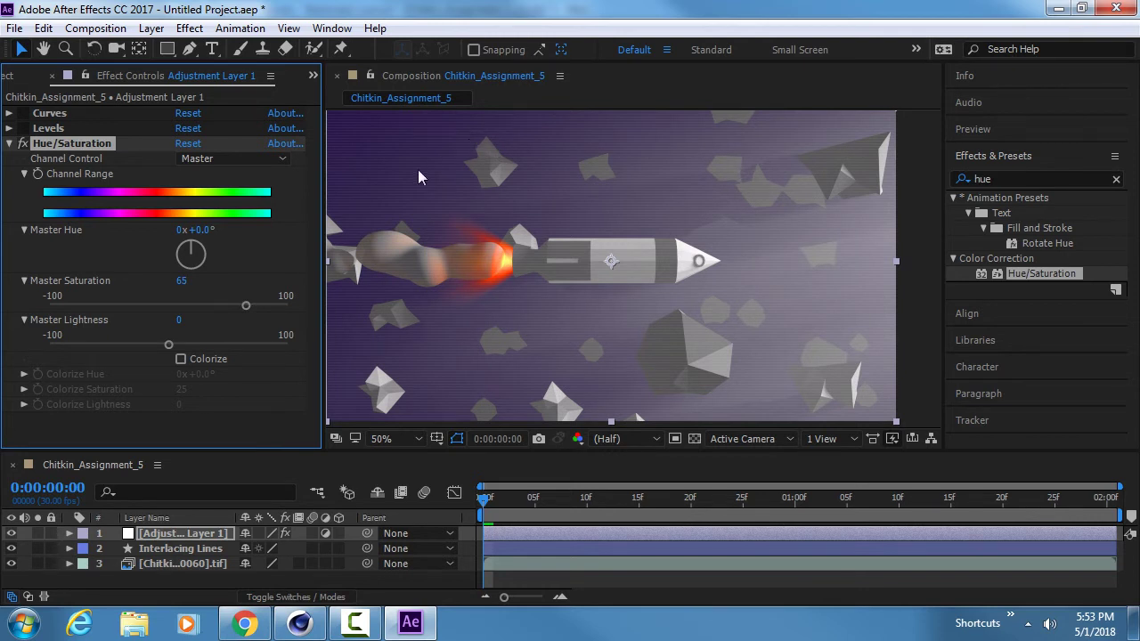
click(182, 280)
text(0)
key(Return)
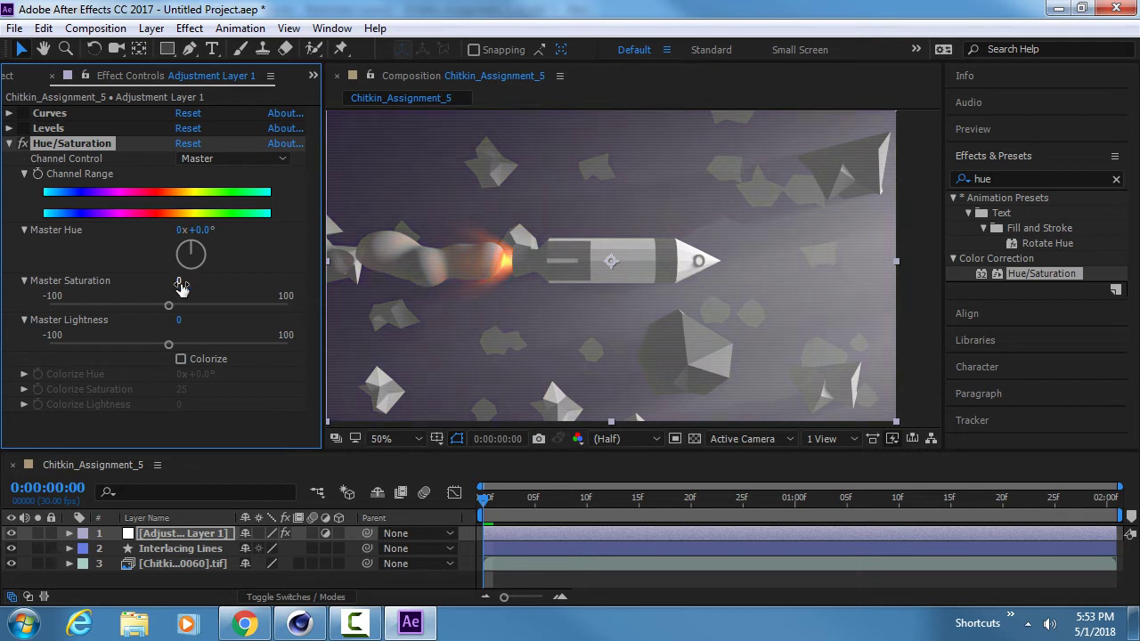
In Hue/Saturation, raise the saturation of the Reds to 48 and of the Yellows to 34
click(204, 159)
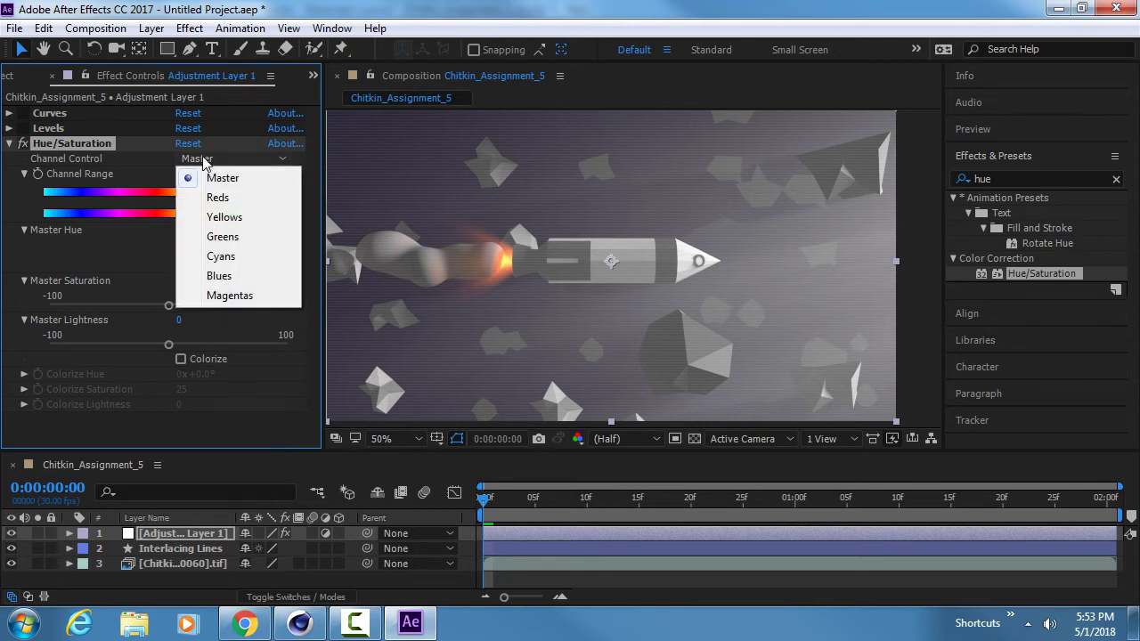
click(222, 197)
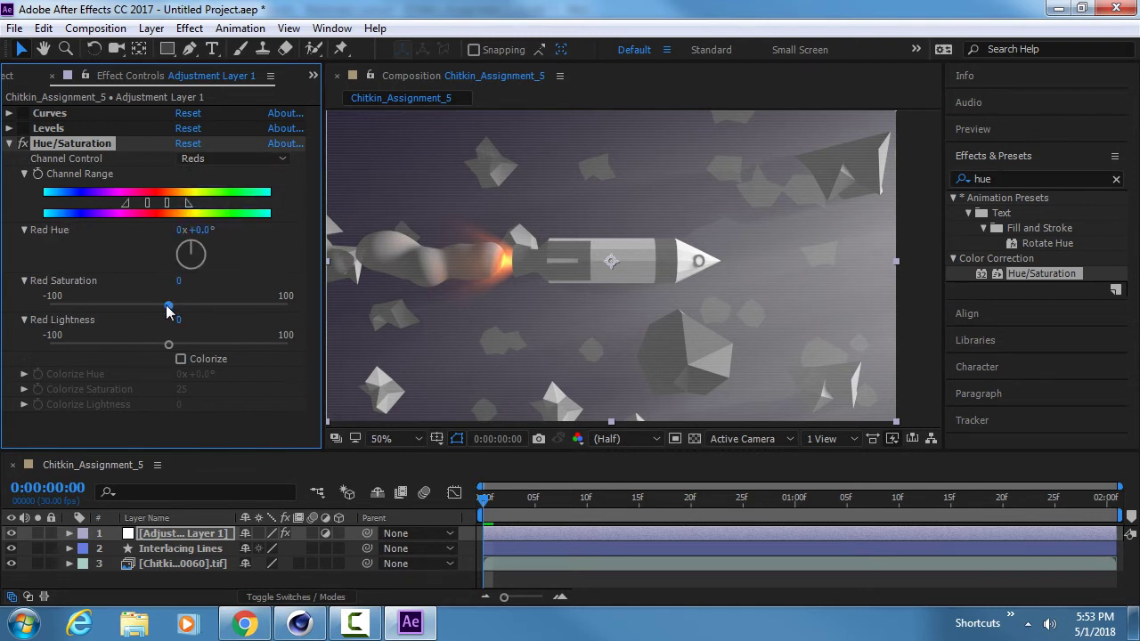
drag(212, 305, 226, 308)
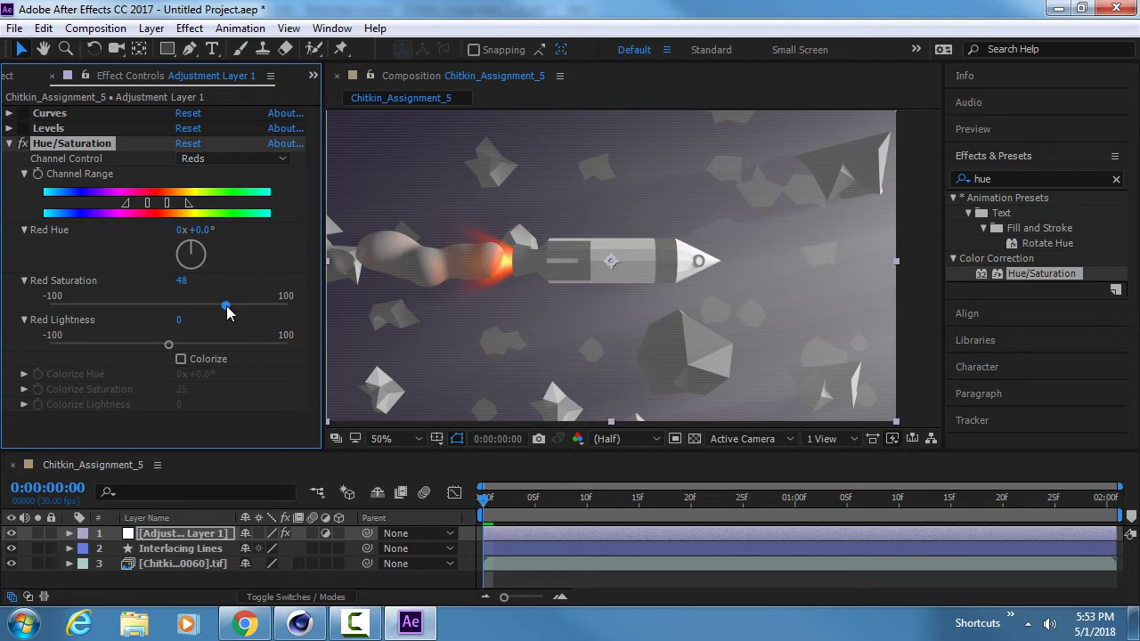
click(200, 160)
click(199, 220)
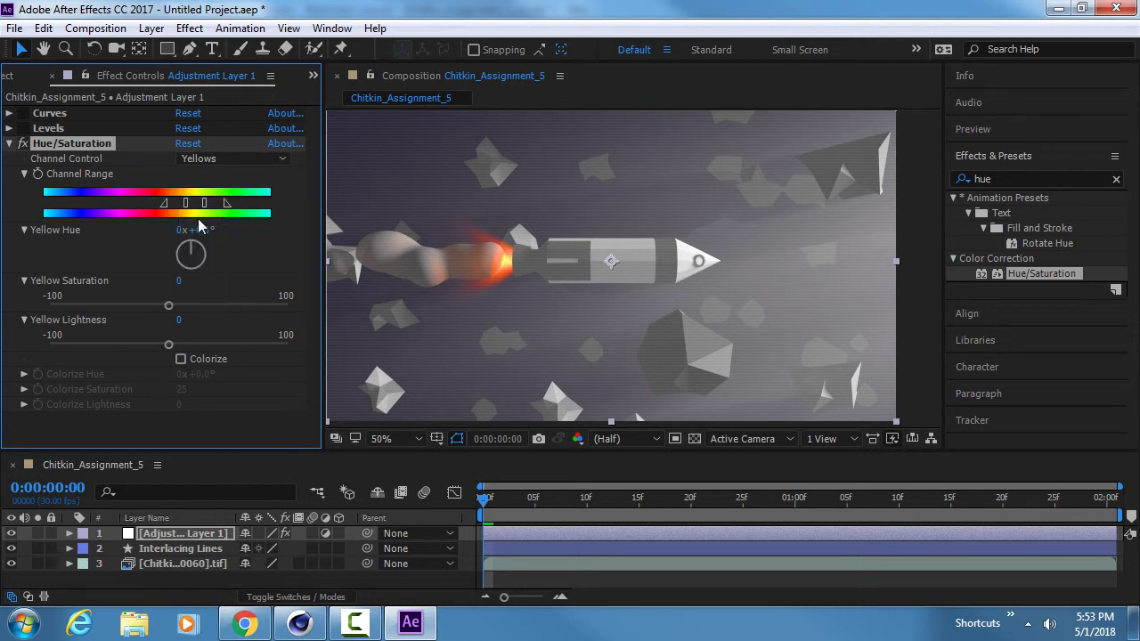
drag(169, 304, 192, 304)
Compare the rocket flame with and without Hue/Saturation, leaving the effect enabled and the channel on Yellows
click(27, 146)
click(27, 146)
click(26, 142)
click(26, 143)
click(26, 145)
click(27, 145)
click(190, 159)
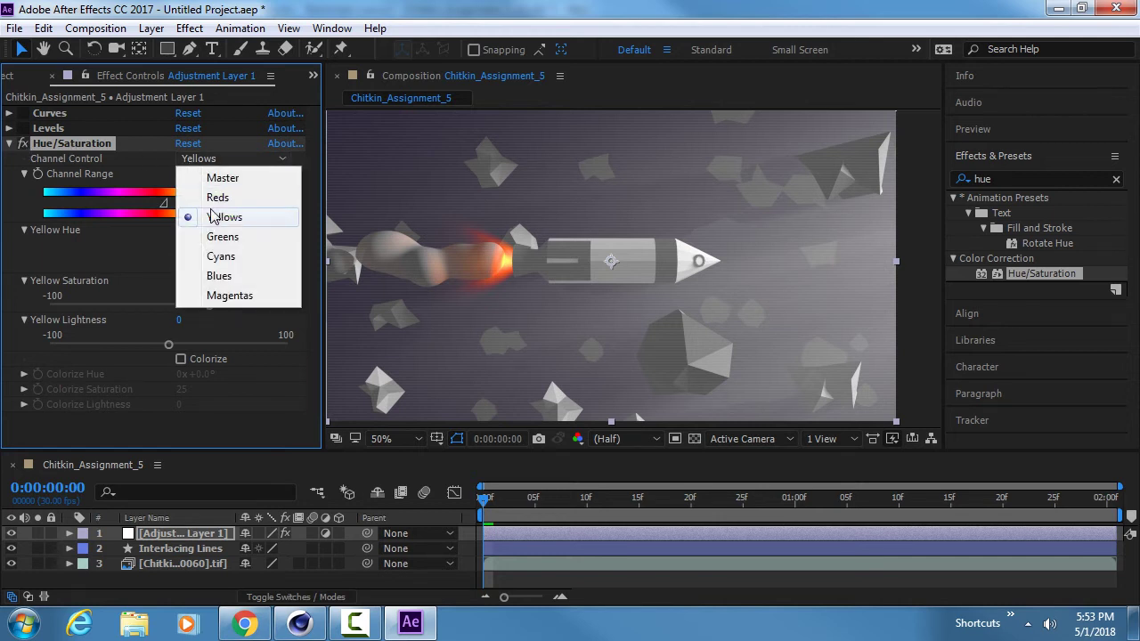
click(92, 249)
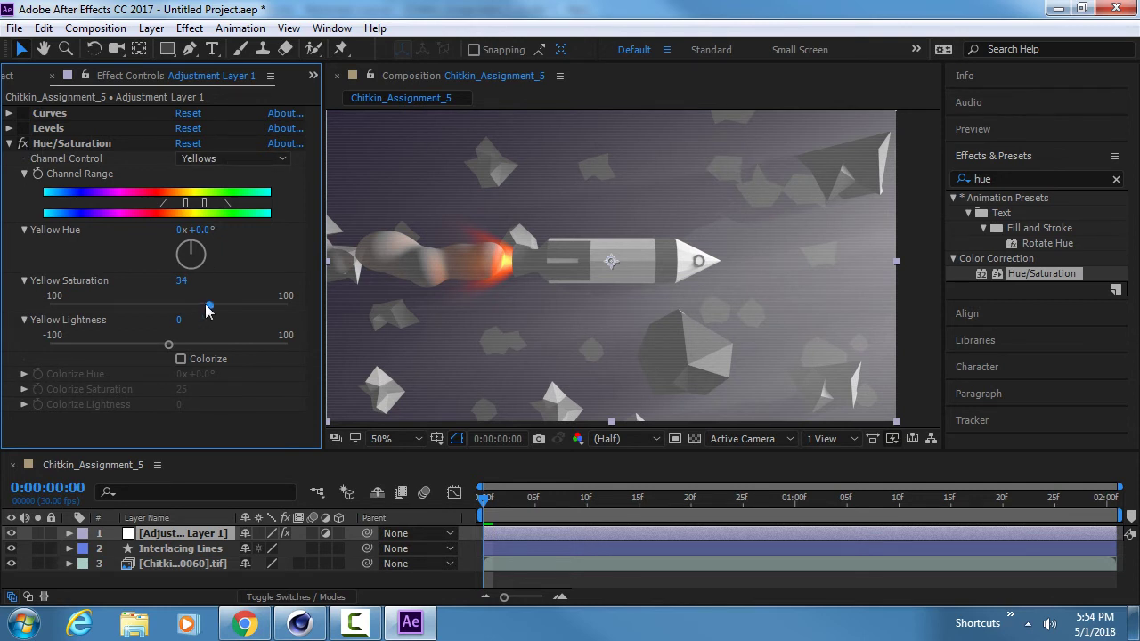
Lower the Yellow Saturation in Hue/Saturation and switch Channel Control back to Reds
drag(208, 306, 184, 308)
click(222, 160)
click(223, 196)
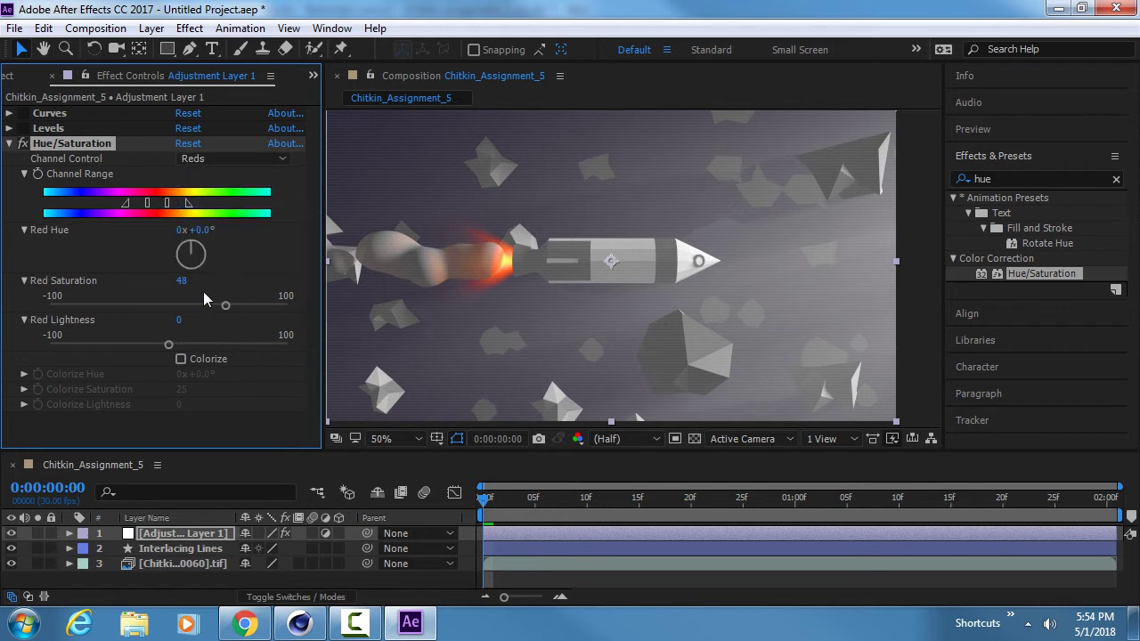
Set the Red Saturation to 17 in Hue/Saturation and the Gamma to 0.93 in Levels
drag(195, 311, 189, 310)
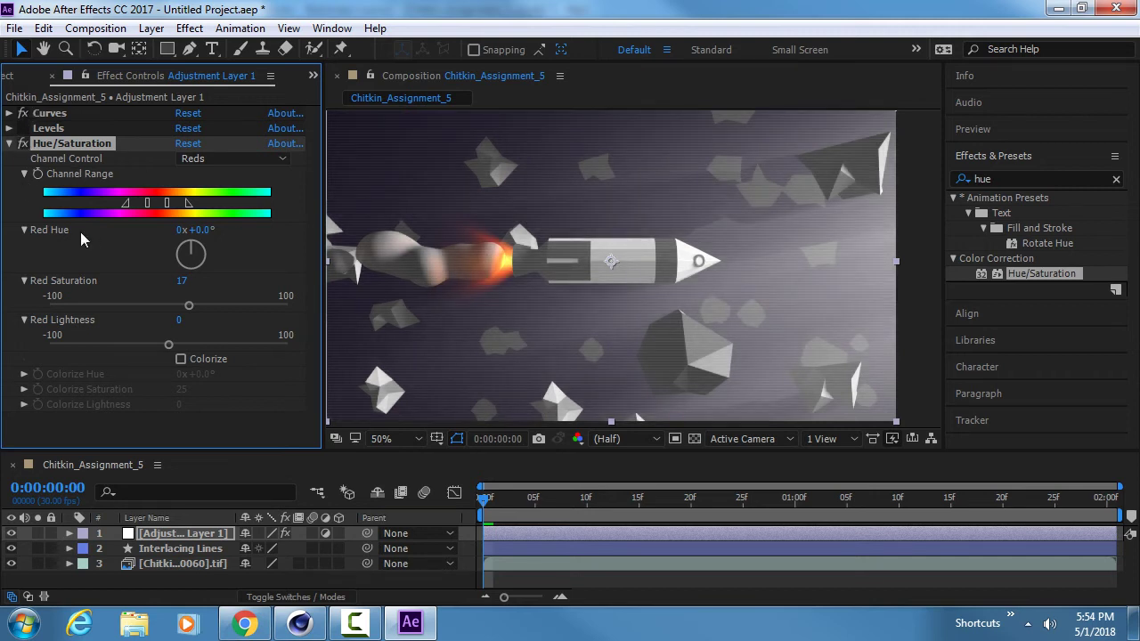
click(9, 128)
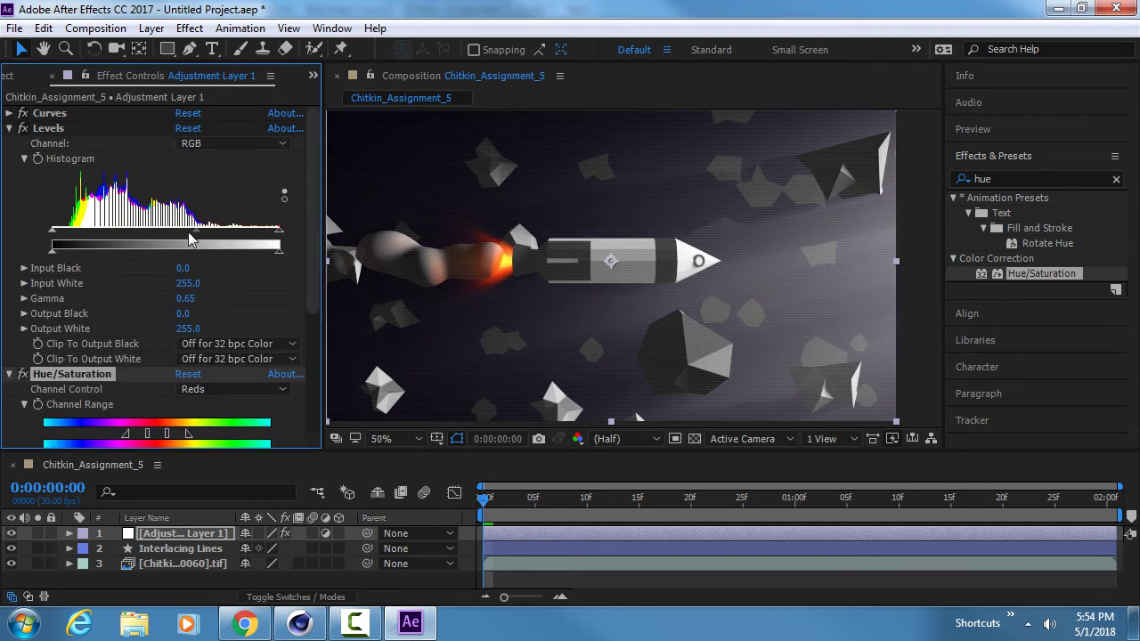
drag(195, 230, 171, 232)
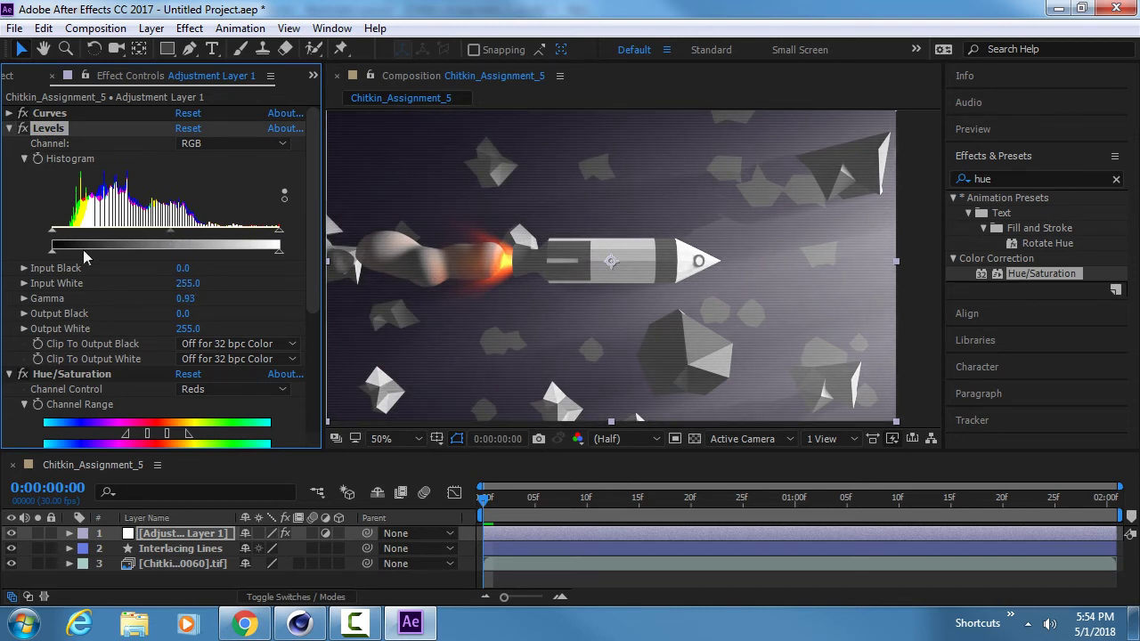
Try a darker Levels Gamma, return it to 0.93, and collapse the Levels and Hue/Saturation settings
scroll(101, 267, down, 1)
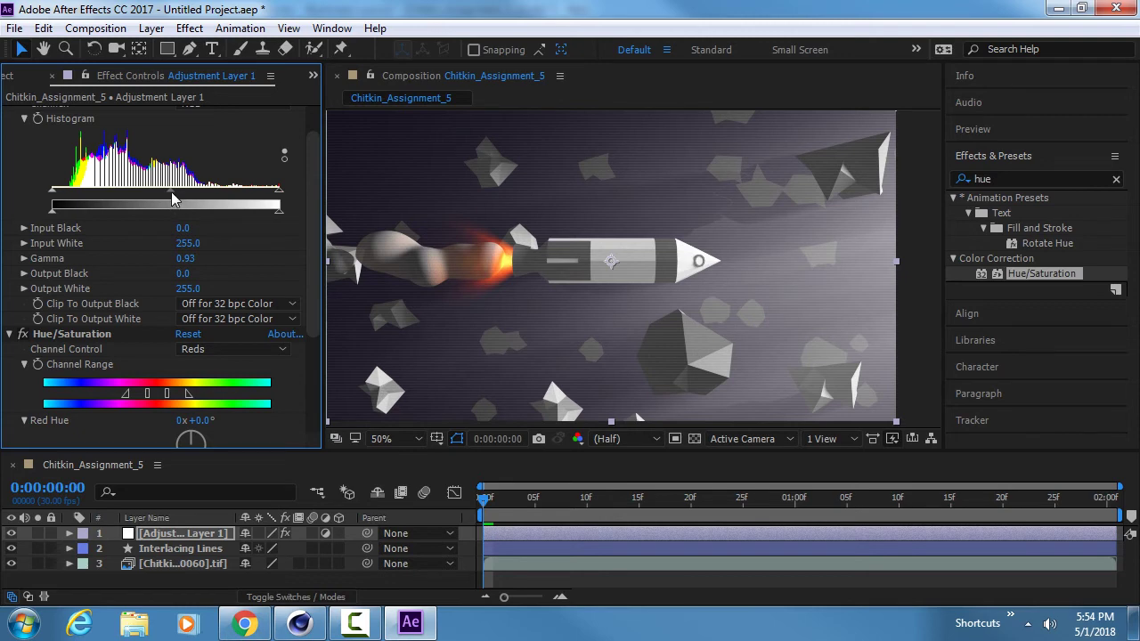
mouse_move(173, 194)
mouse_down()
mouse_move(147, 191)
mouse_move(195, 190)
mouse_up()
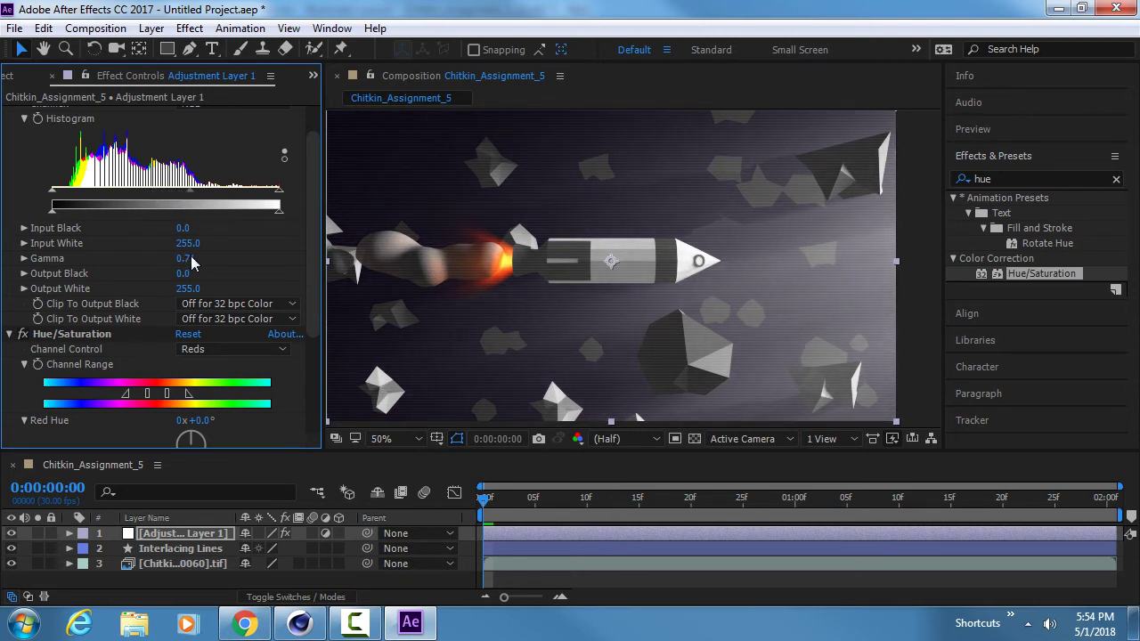
drag(191, 259, 197, 246)
drag(188, 197, 172, 198)
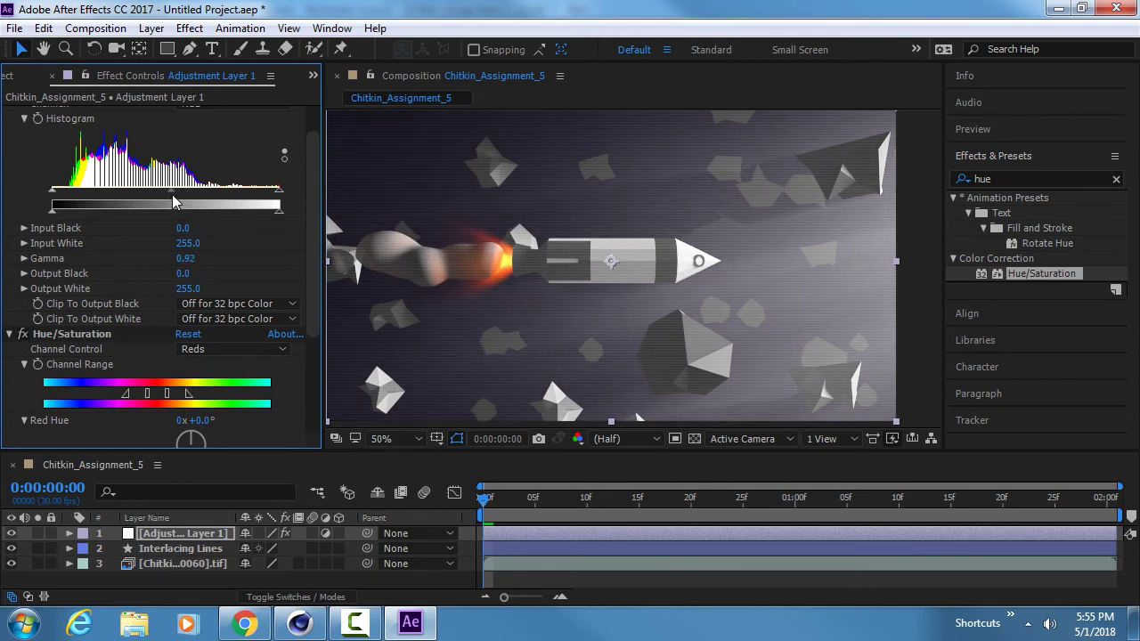
drag(173, 196, 172, 196)
scroll(91, 252, up, 2)
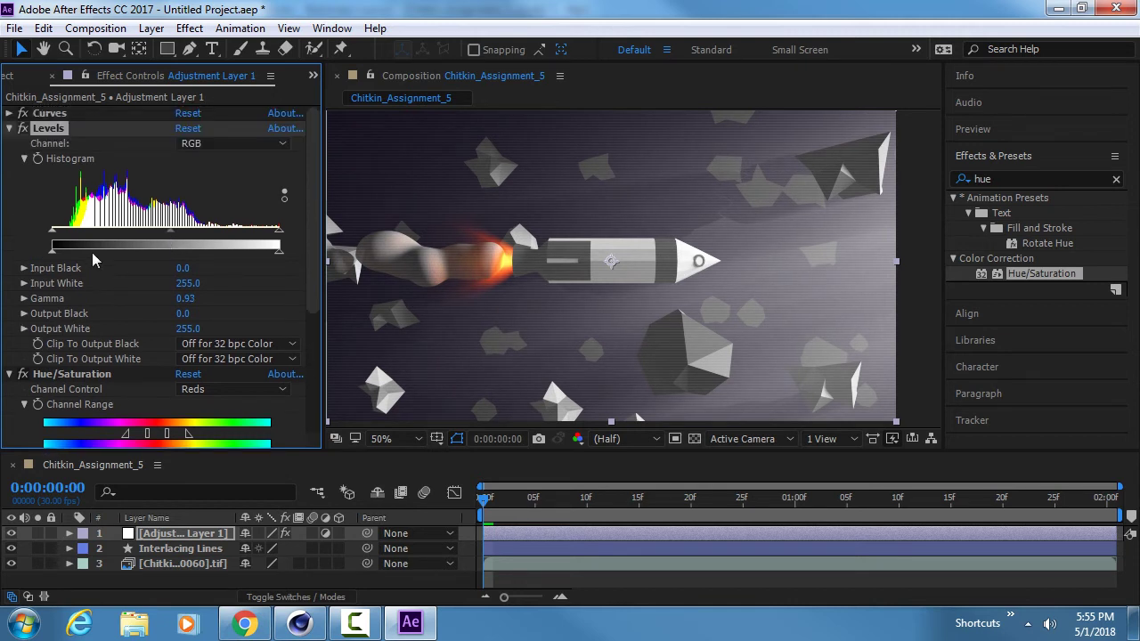
click(9, 128)
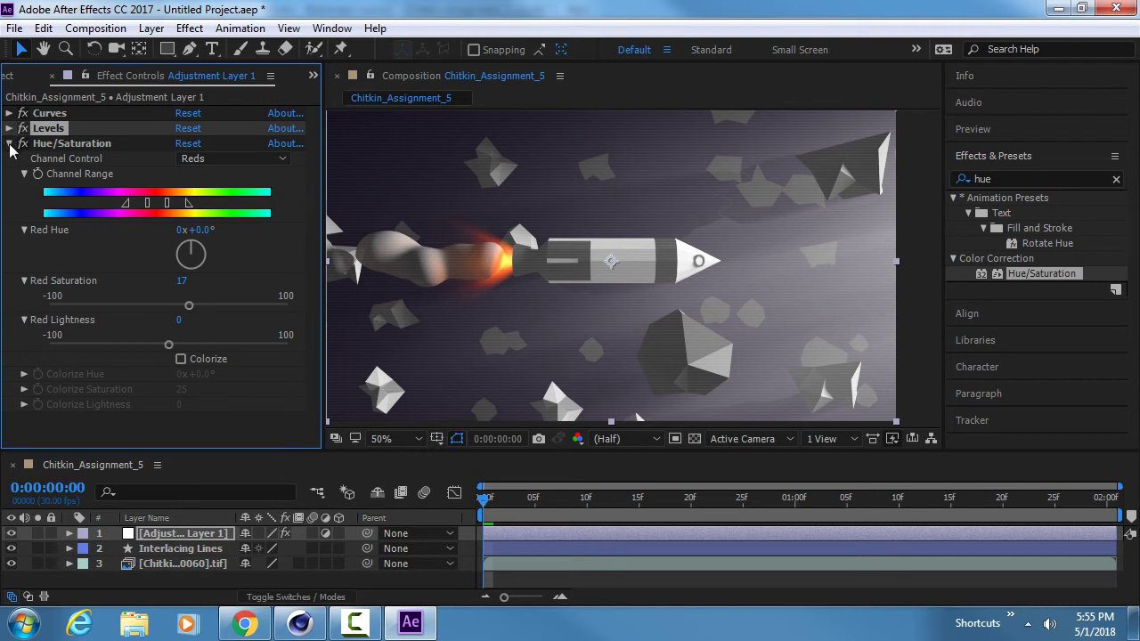
click(9, 143)
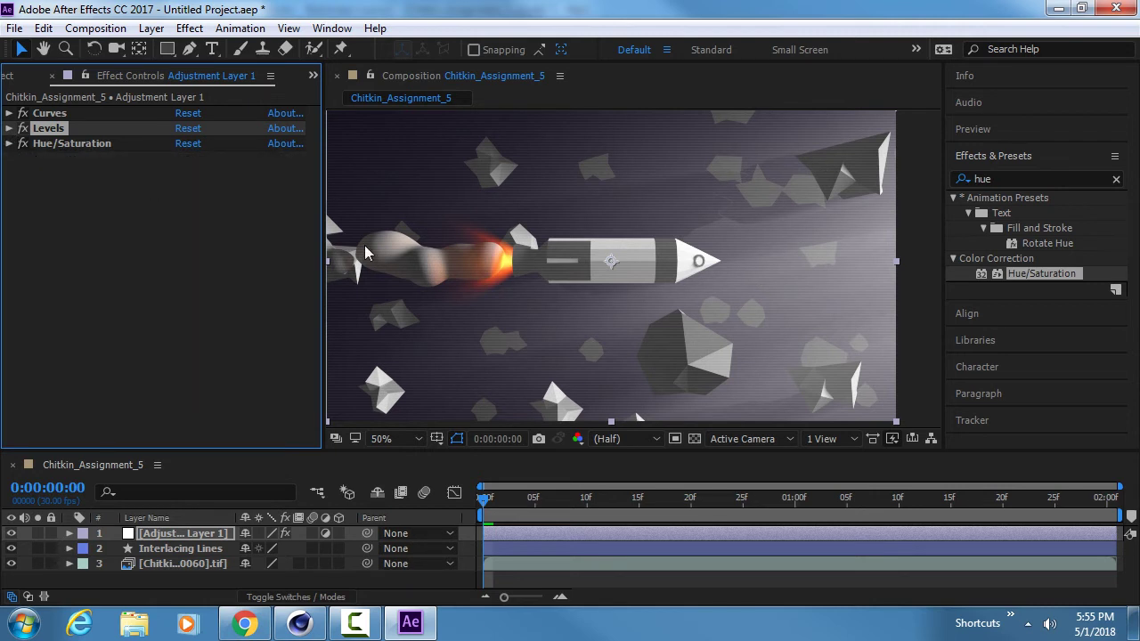
Clear the search term in Effects & Presets to list all effect categories
key(h)
drag(506, 209, 523, 215)
key(v)
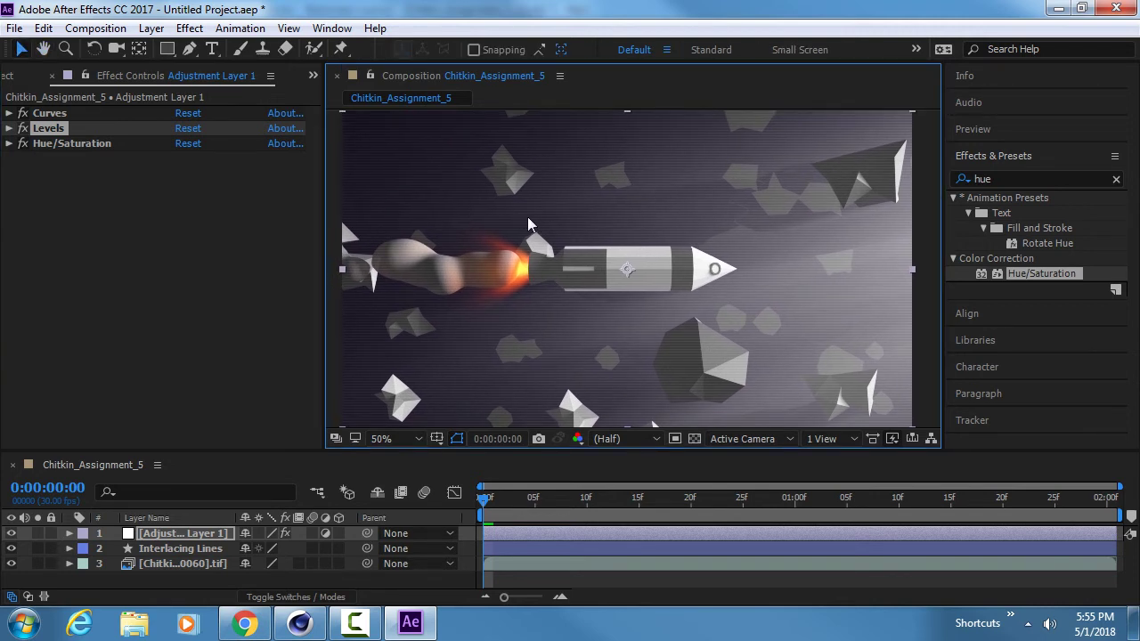
click(1013, 175)
key(BackSpace)
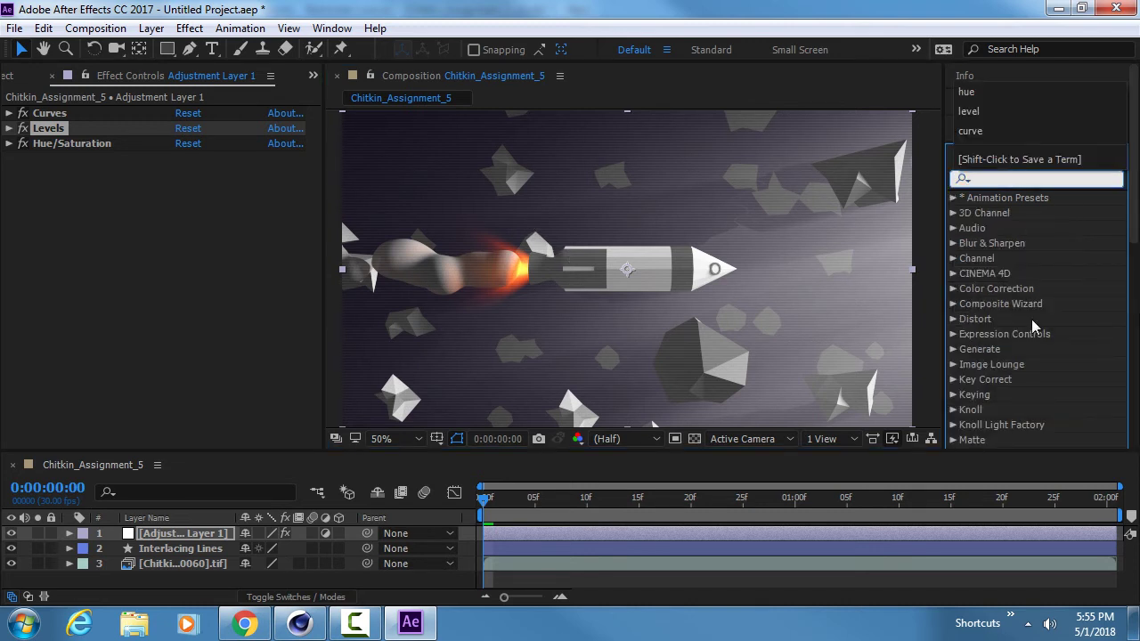
Expand the RG Magic Bullet effect category and select the Looks effect
scroll(1031, 319, down, 8)
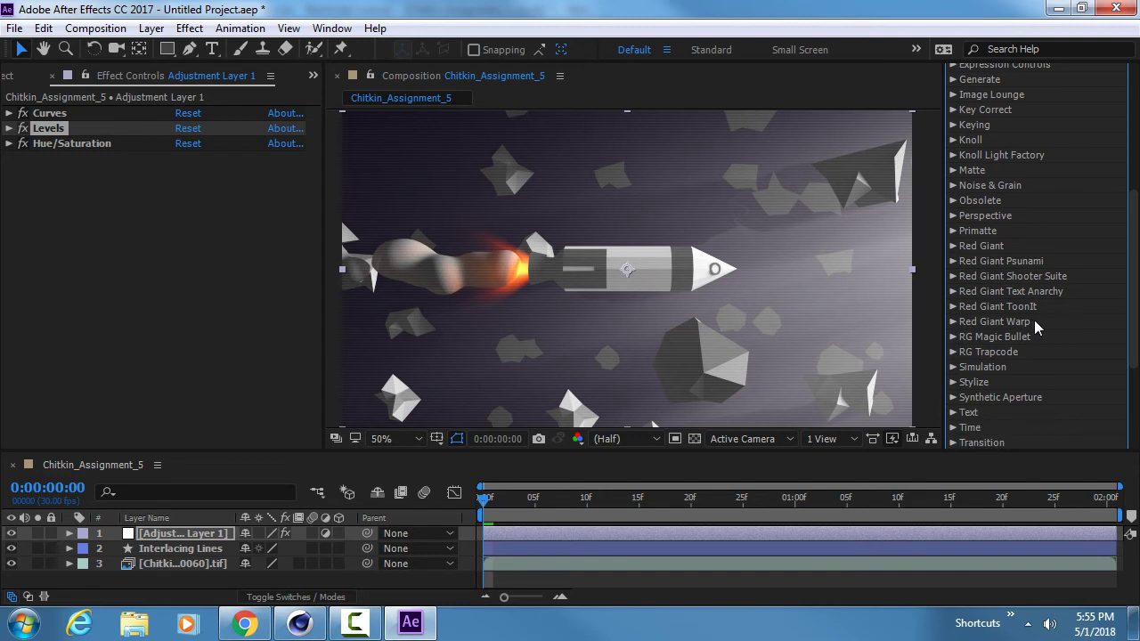
scroll(1035, 308, down, 12)
click(1038, 223)
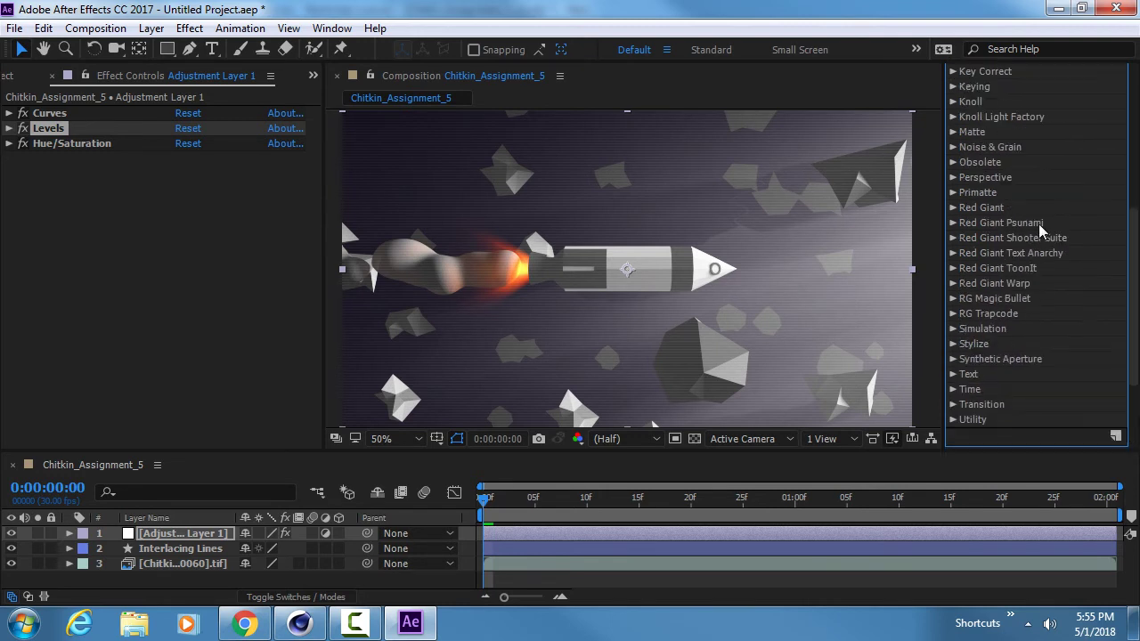
click(955, 206)
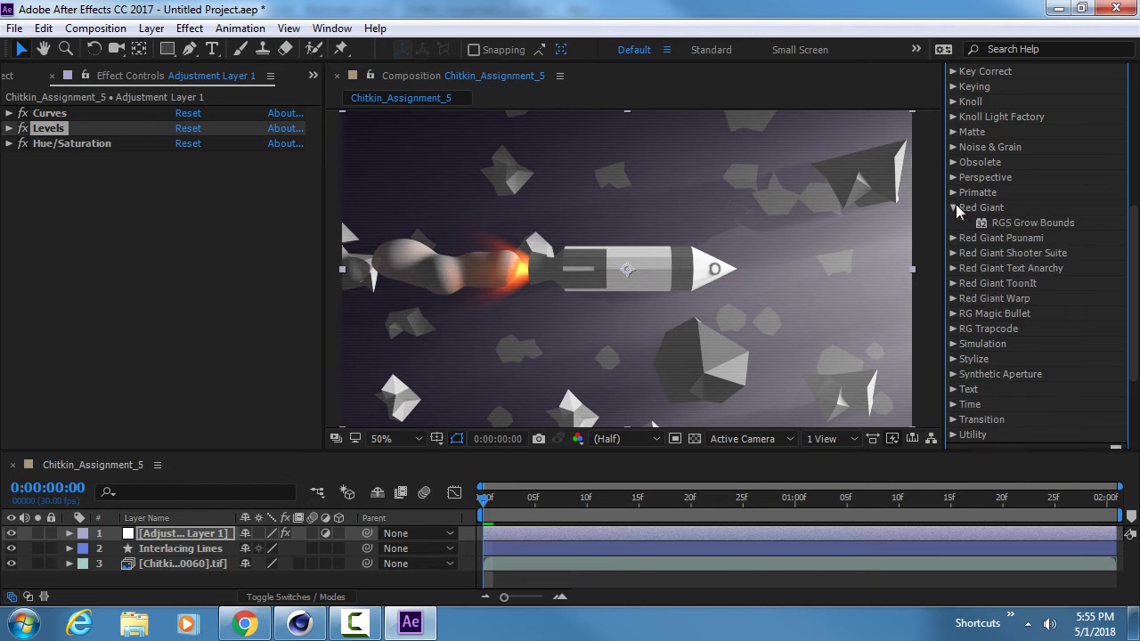
click(956, 206)
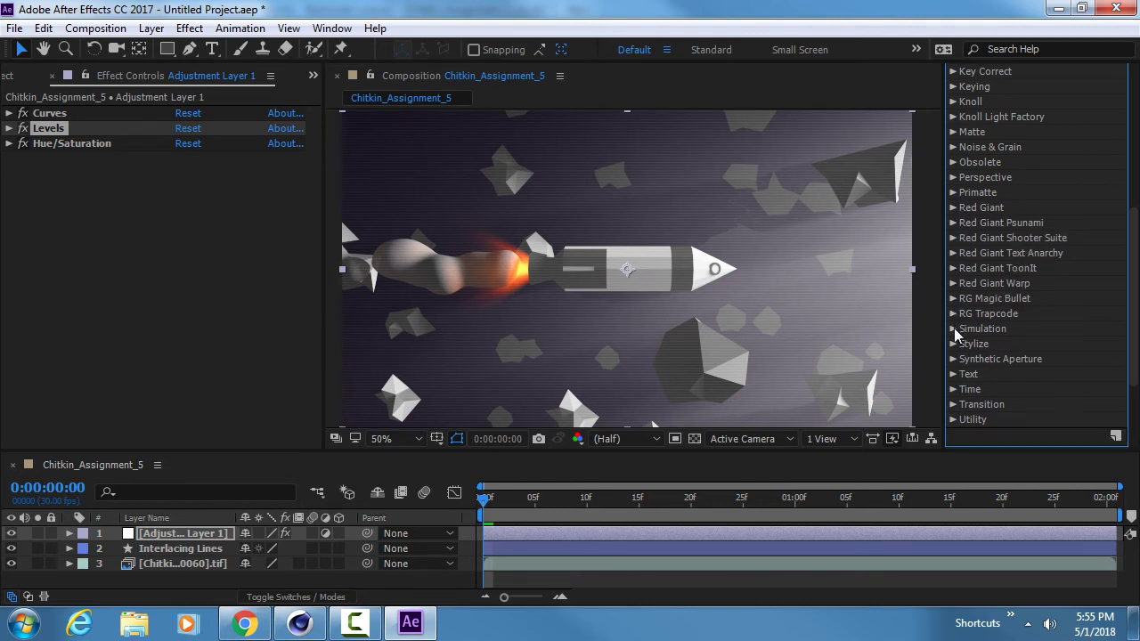
click(953, 299)
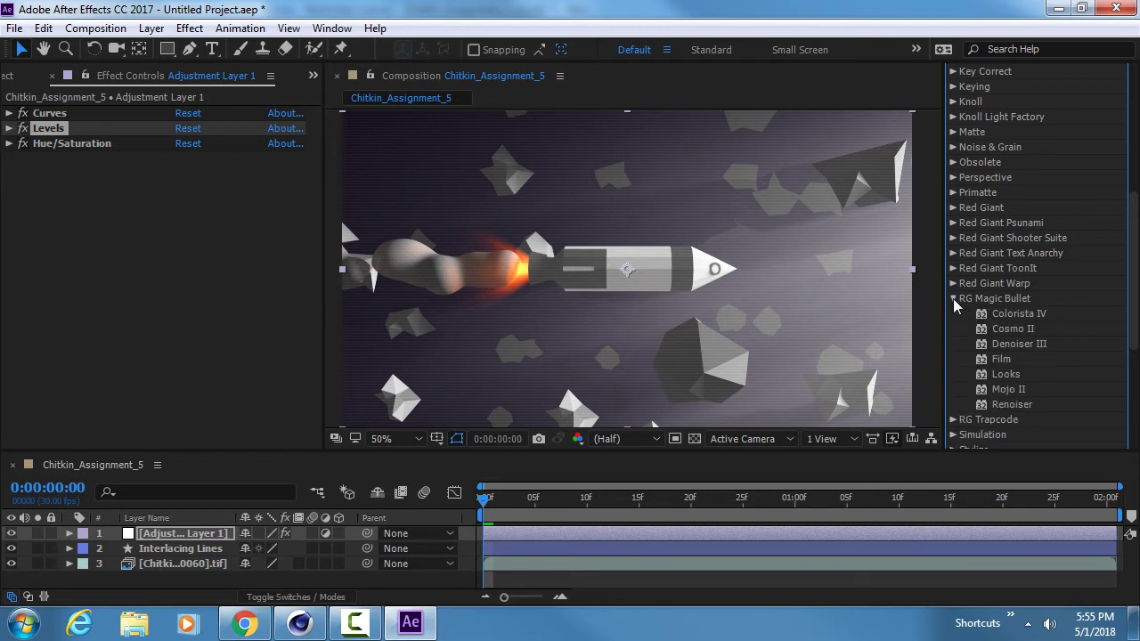
scroll(1013, 297, down, 1)
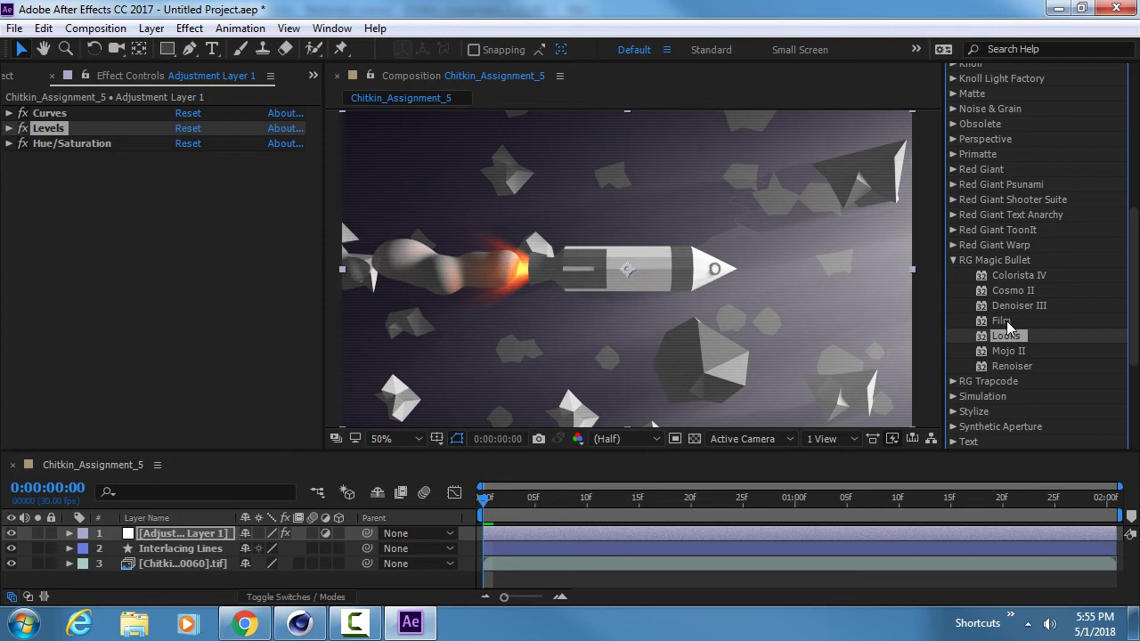
key(Up)
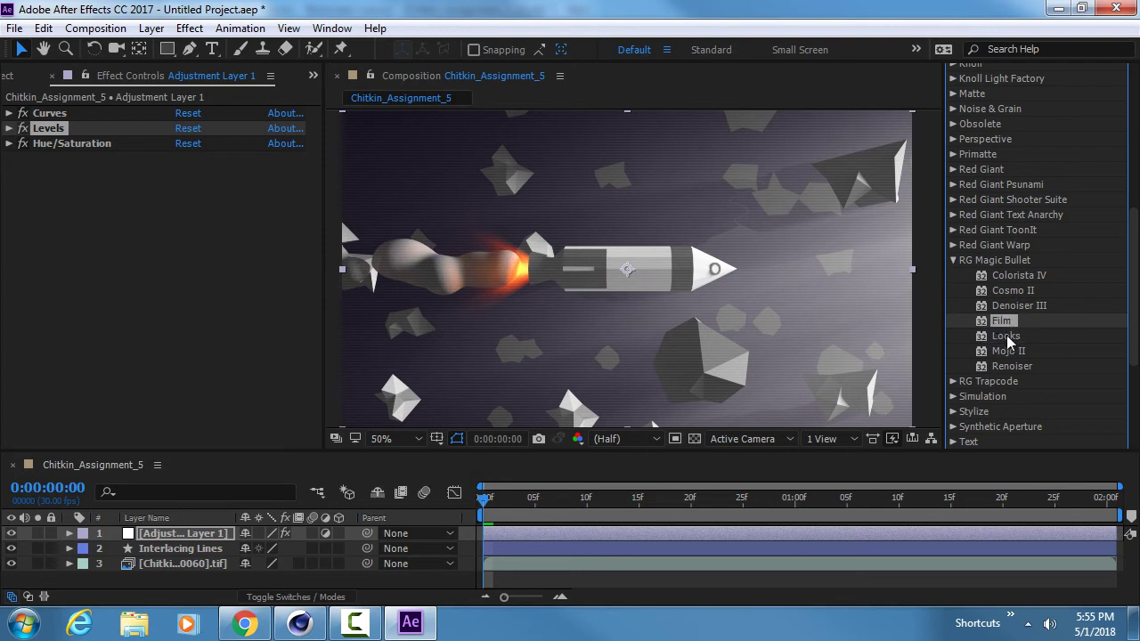
click(1008, 338)
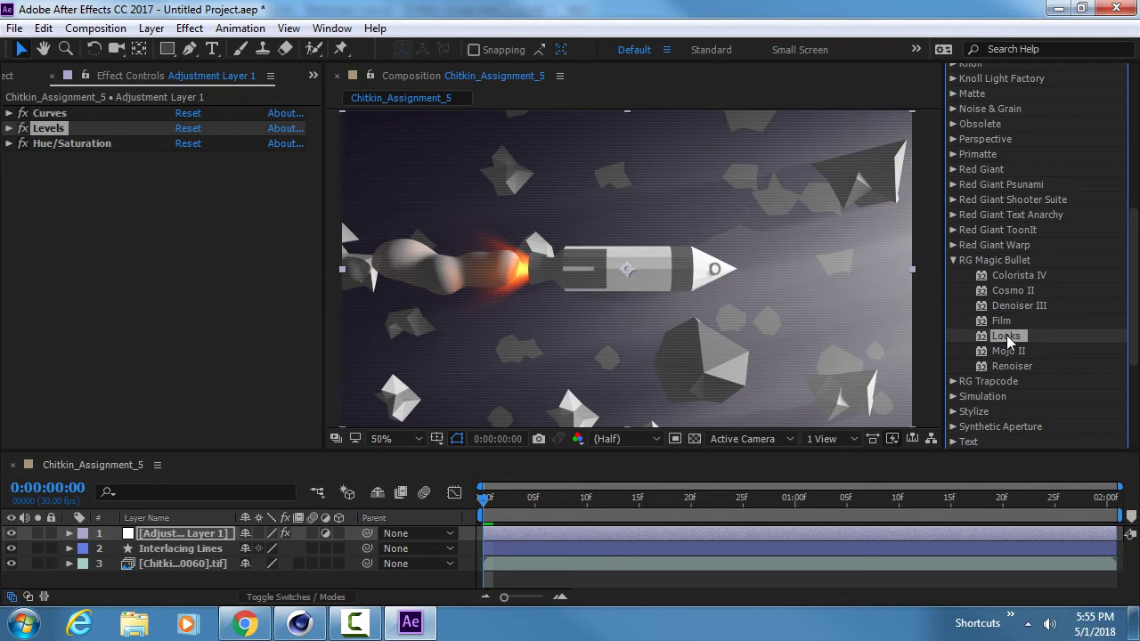
Hide Adjustment Layer 1 and add a new adjustment layer above it
click(10, 533)
click(95, 190)
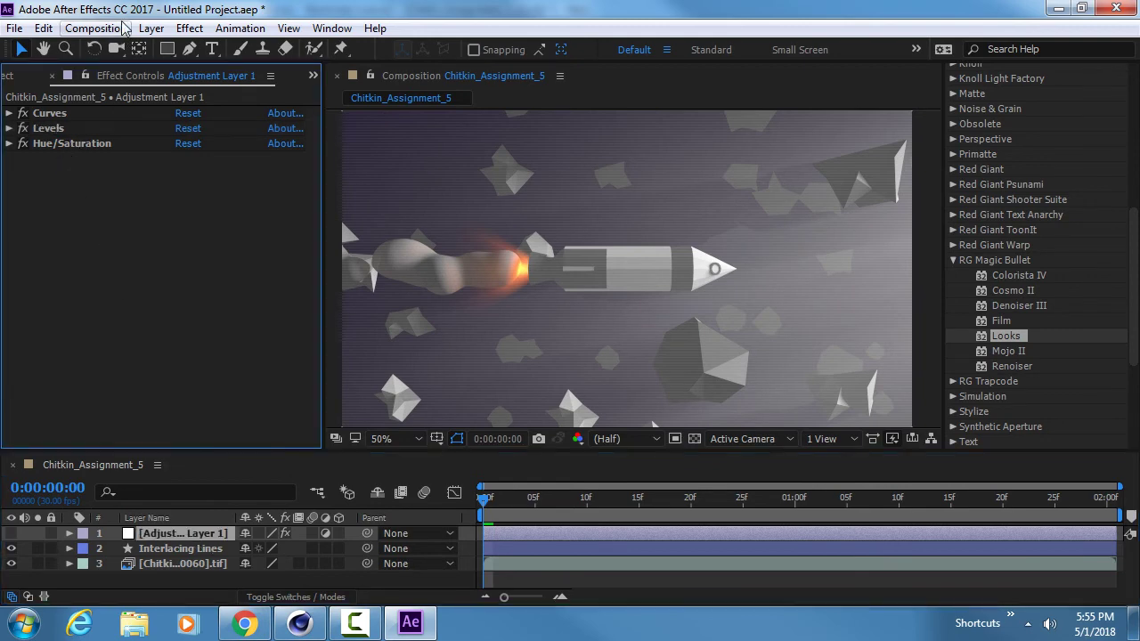
click(152, 28)
mouse_move(192, 49)
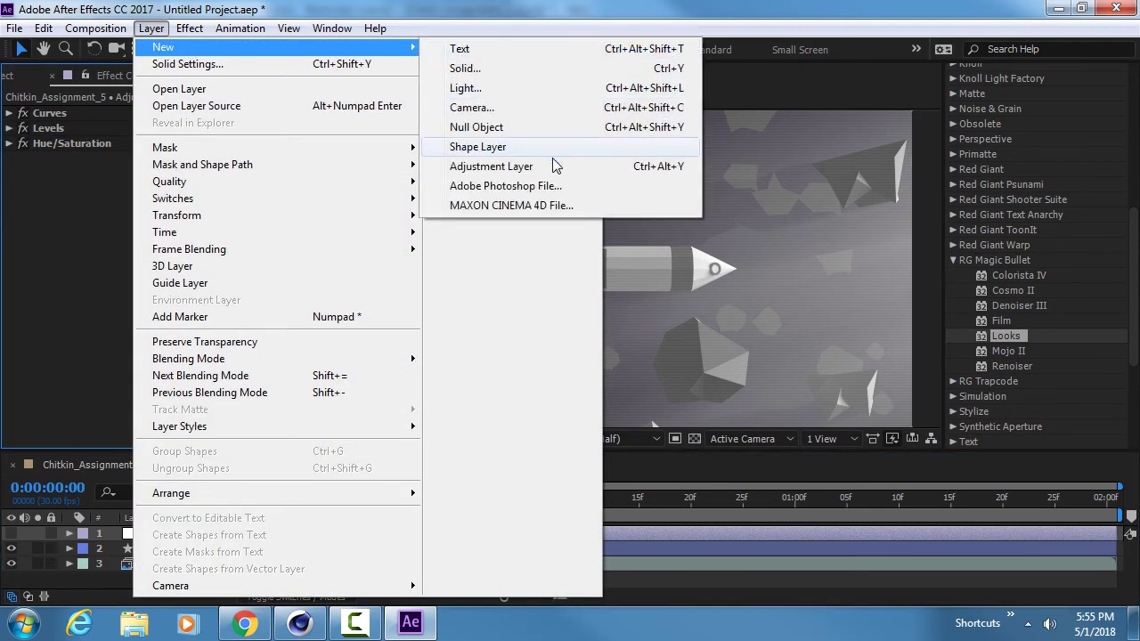
click(553, 165)
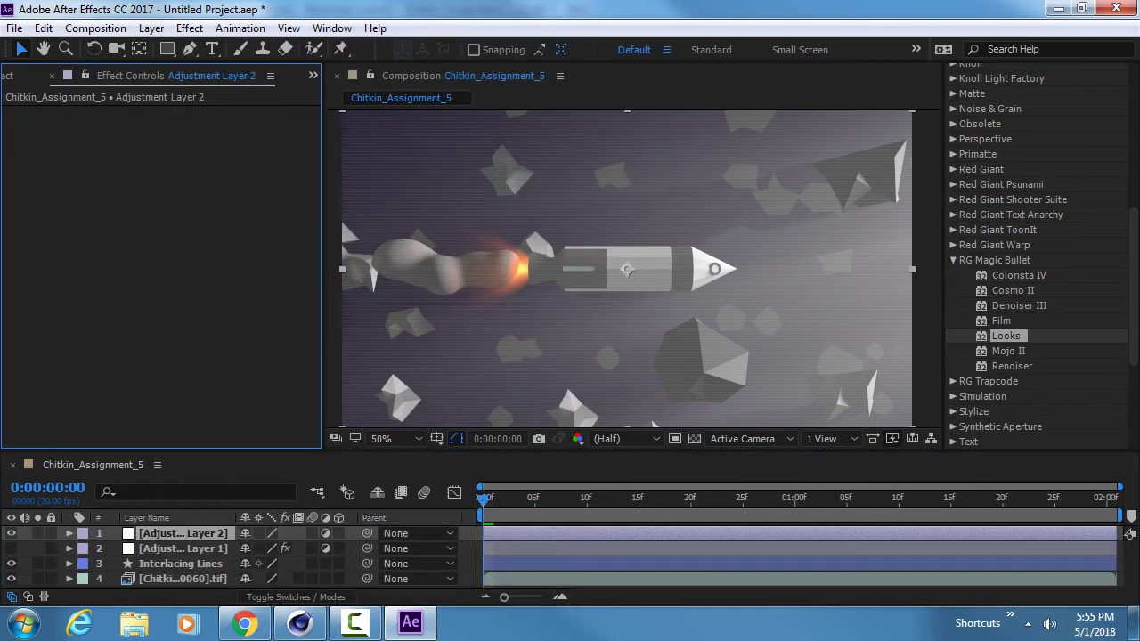
Apply the Looks effect to the new adjustment layer and open its look for editing
click(999, 335)
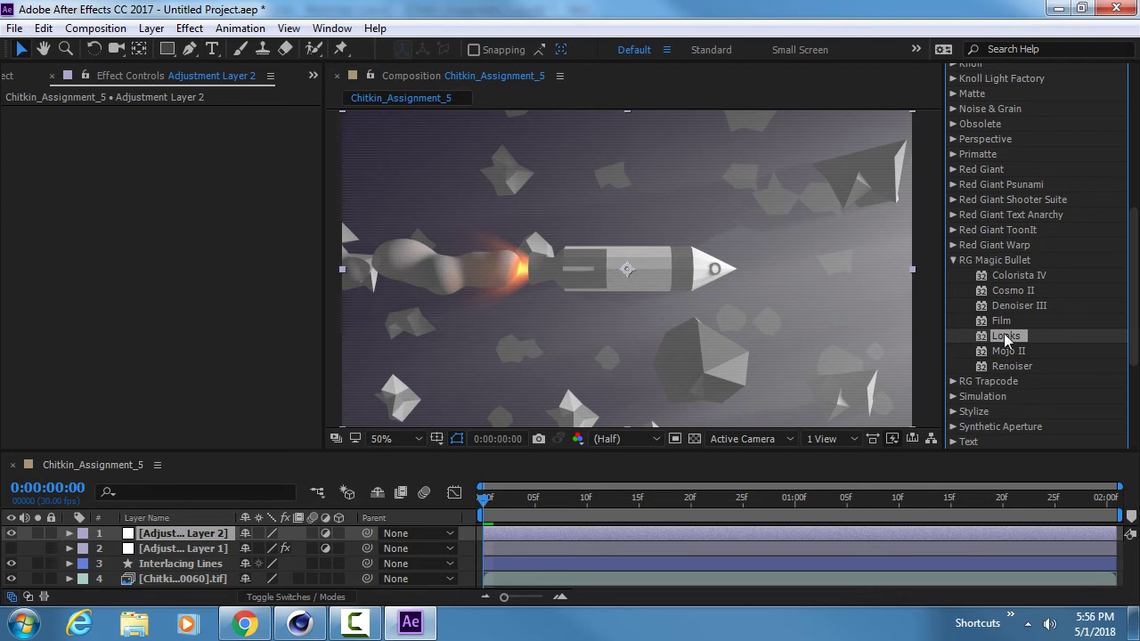
drag(1003, 333, 166, 531)
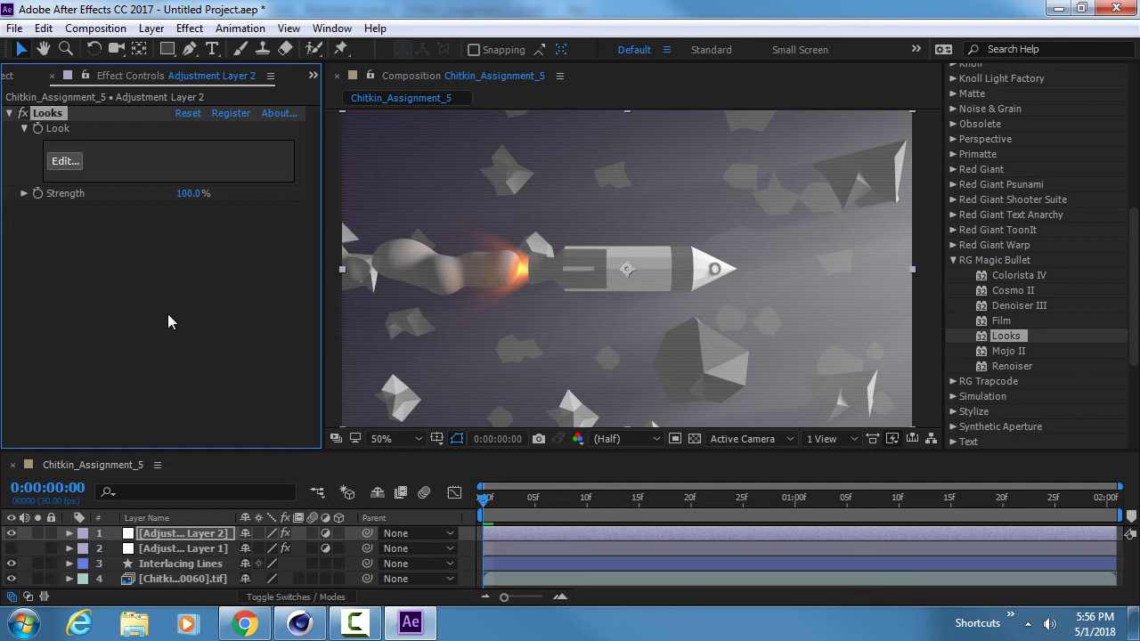
click(40, 252)
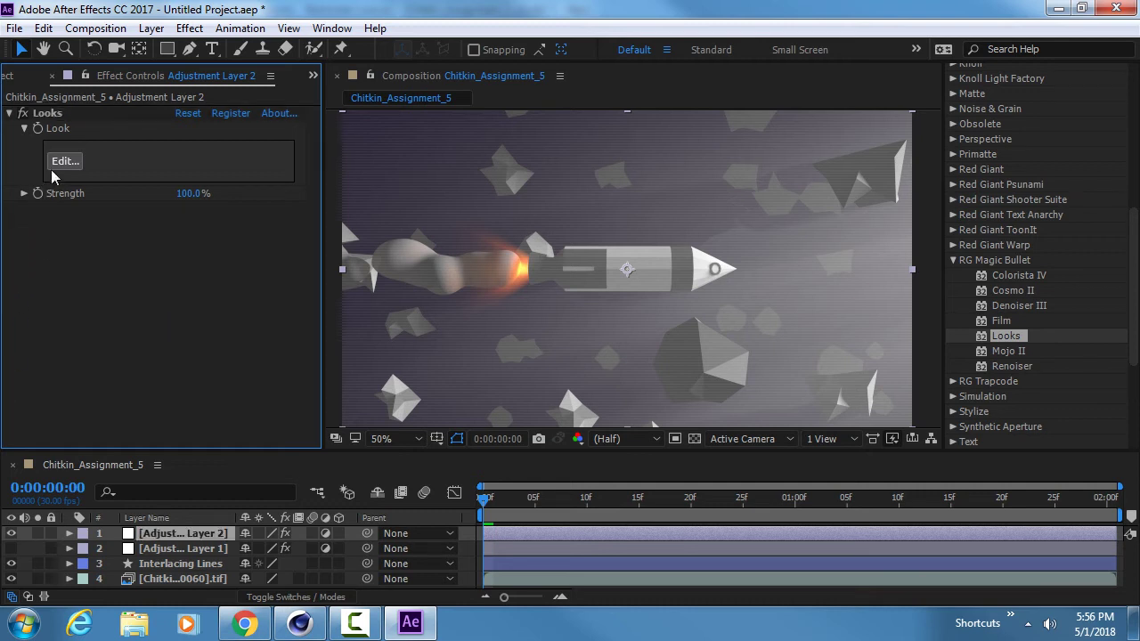
click(57, 161)
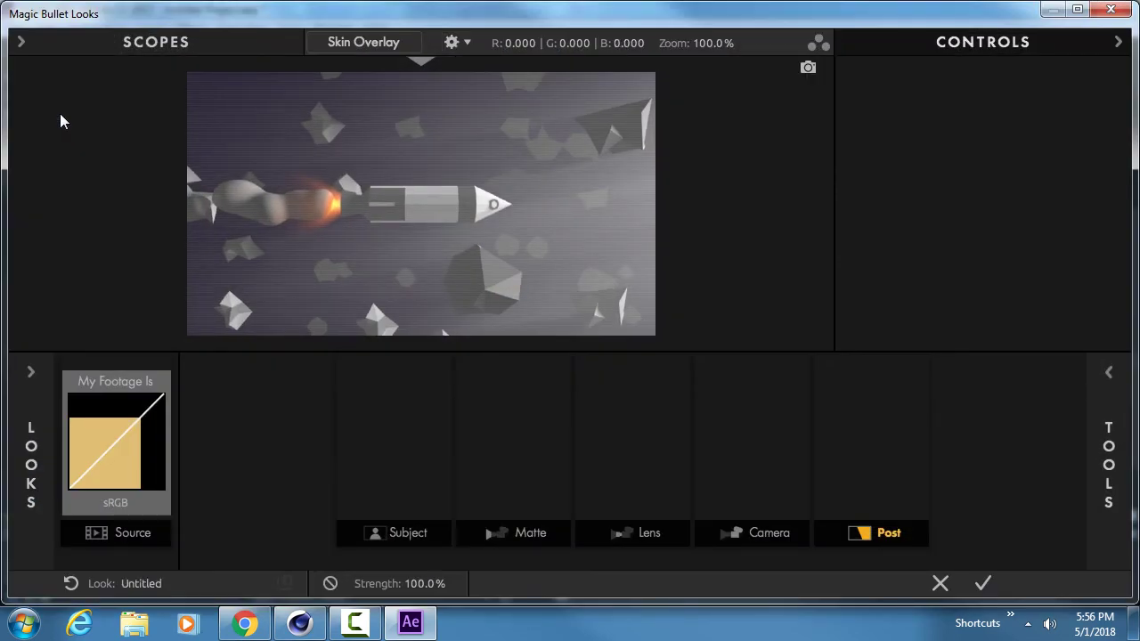
Examine the available look categories and the Analog Tribe presets in Magic Bullet Looks
click(32, 370)
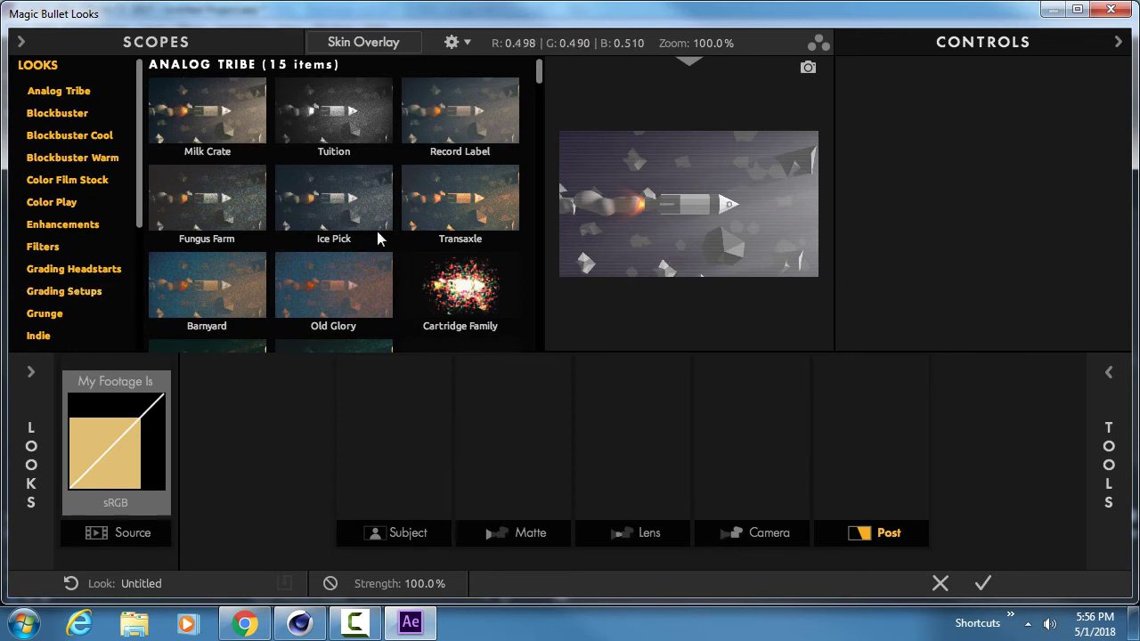
click(36, 455)
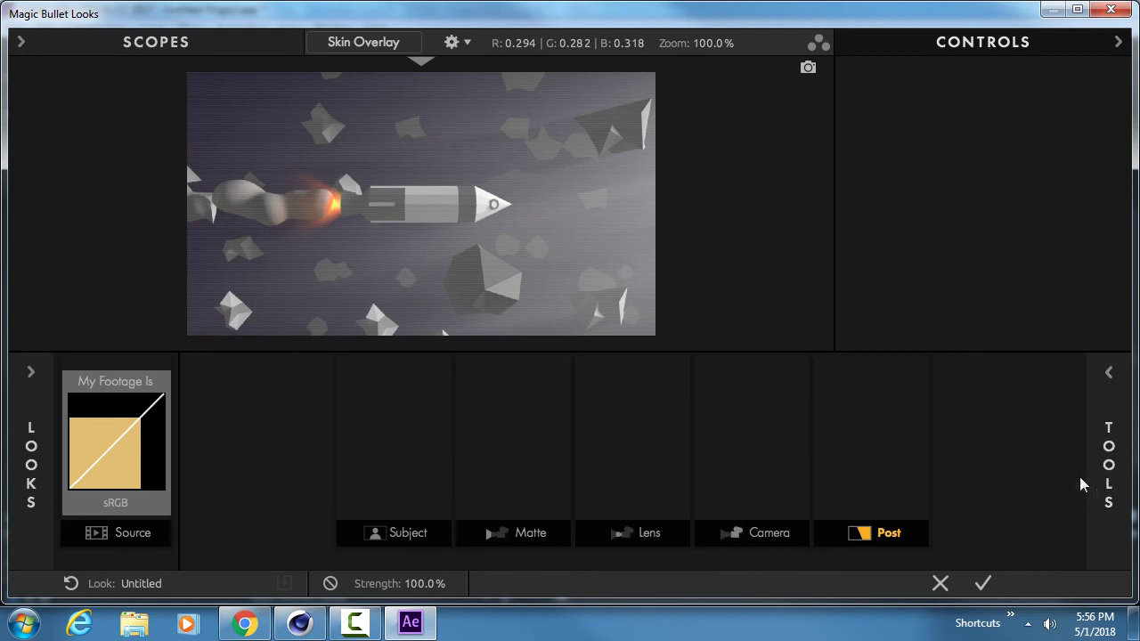
click(1103, 445)
click(1102, 445)
click(33, 383)
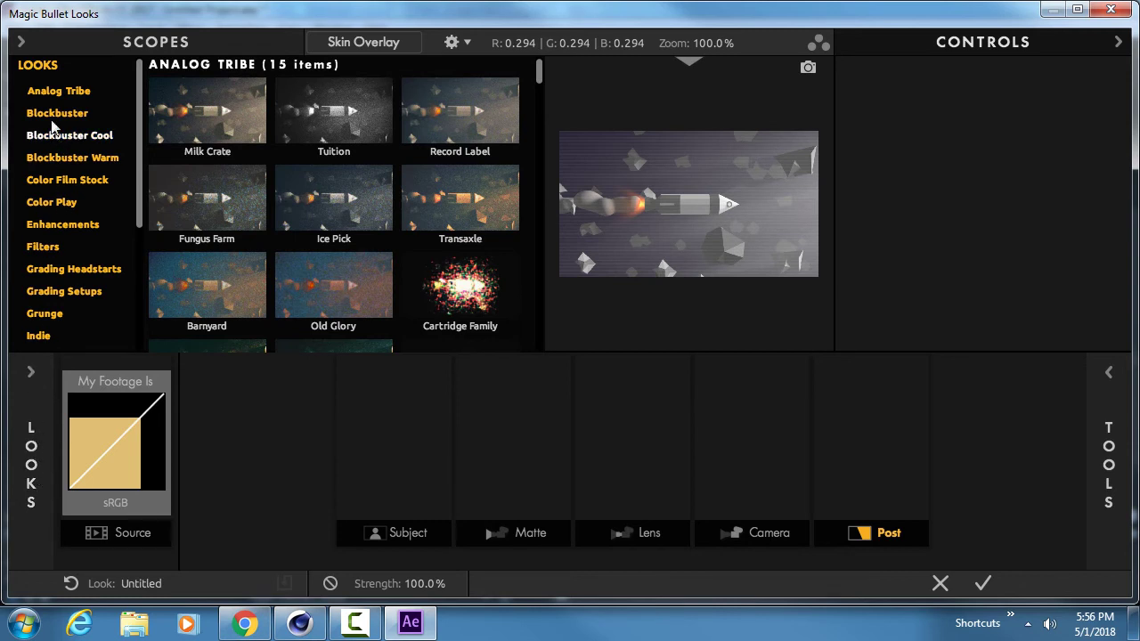
scroll(55, 93, down, 2)
scroll(55, 93, up, 2)
scroll(55, 93, down, 4)
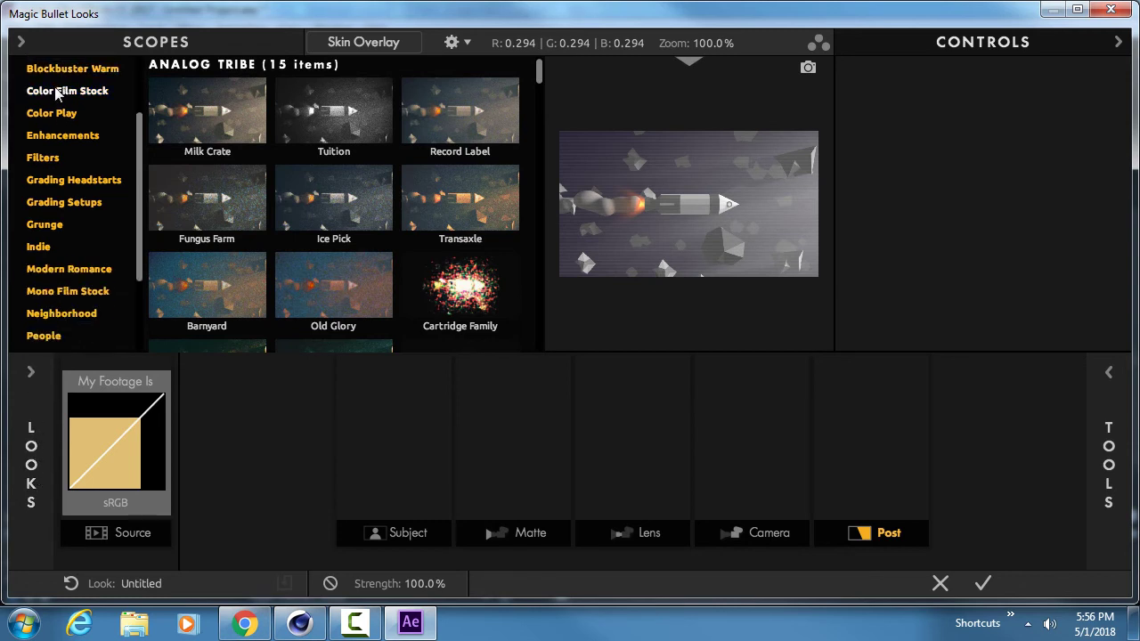
scroll(55, 93, up, 4)
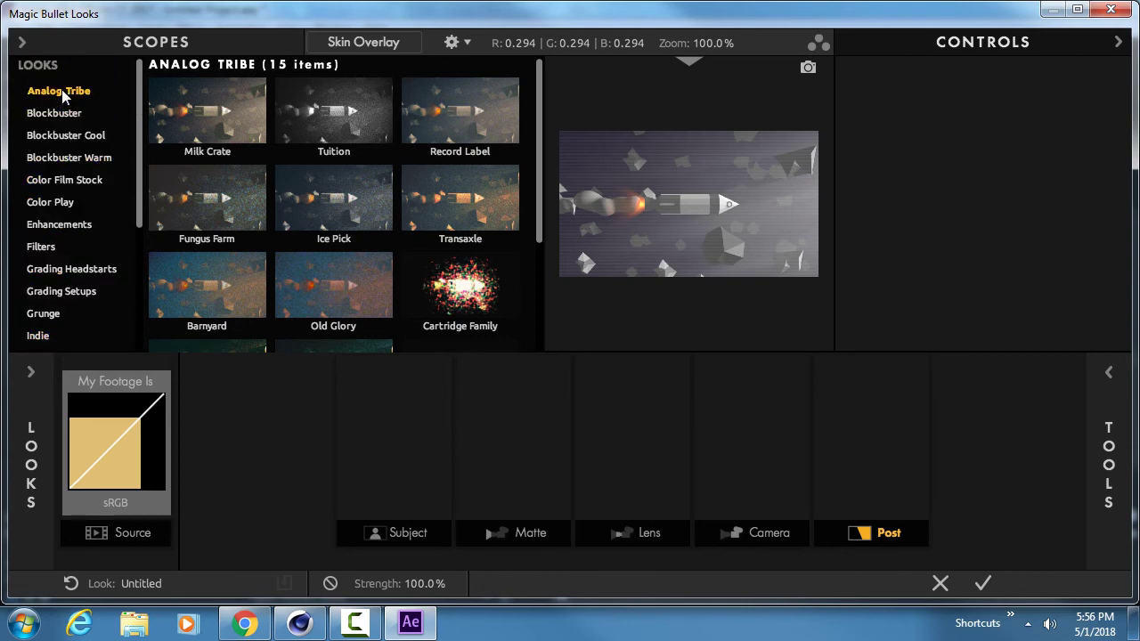
Try the Milk Crate and Tuition looks and compare other presets in the Analog Tribe category
click(223, 101)
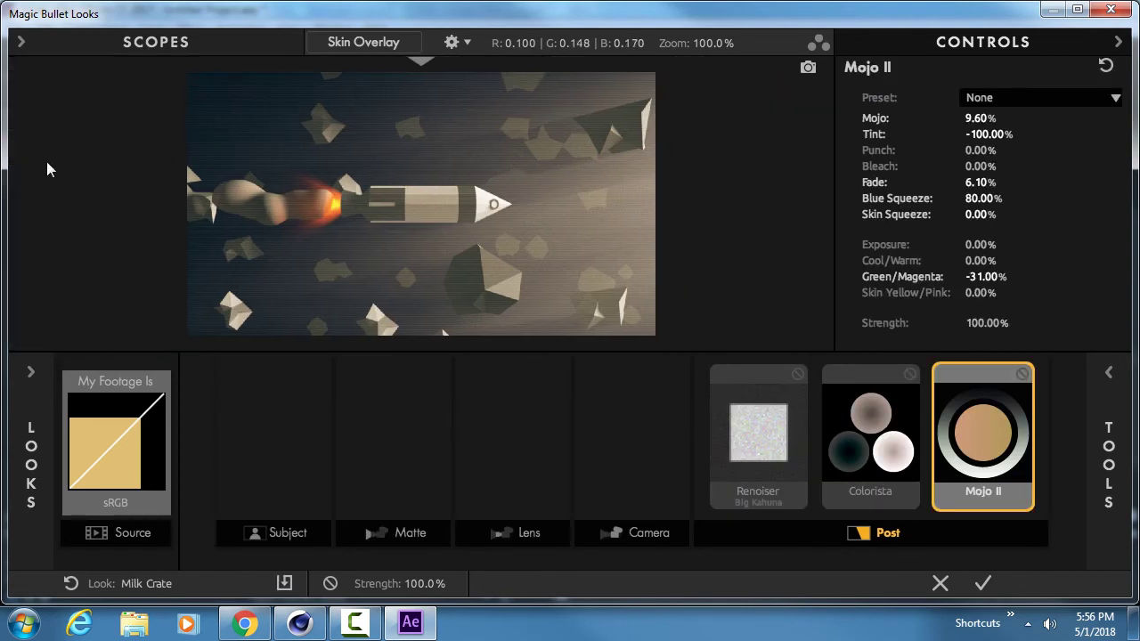
mouse_move(18, 440)
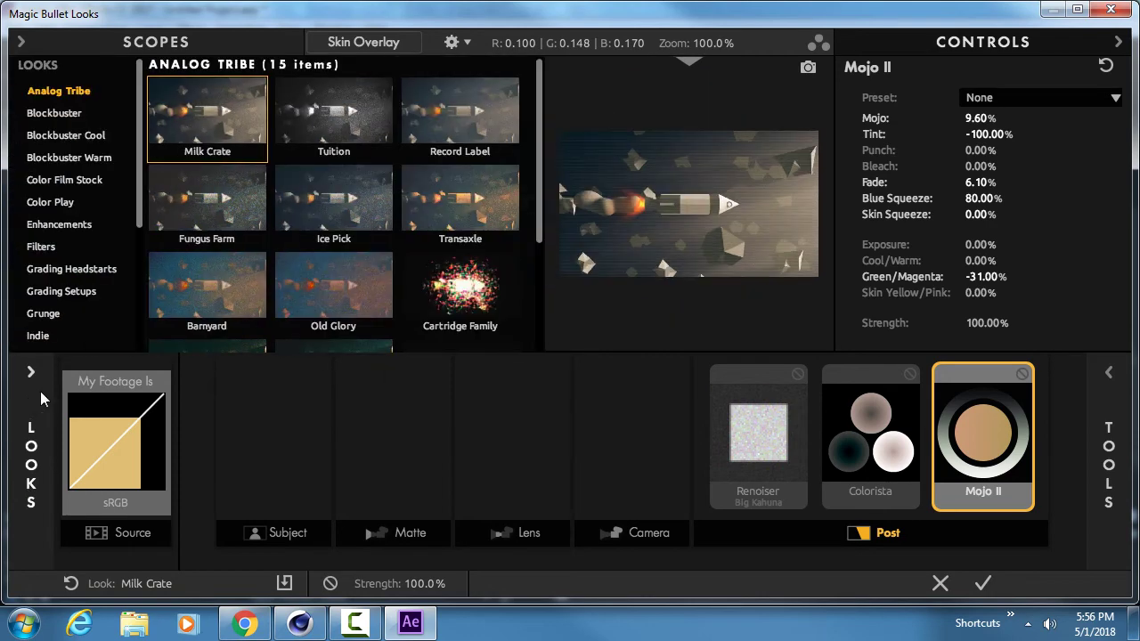
click(352, 98)
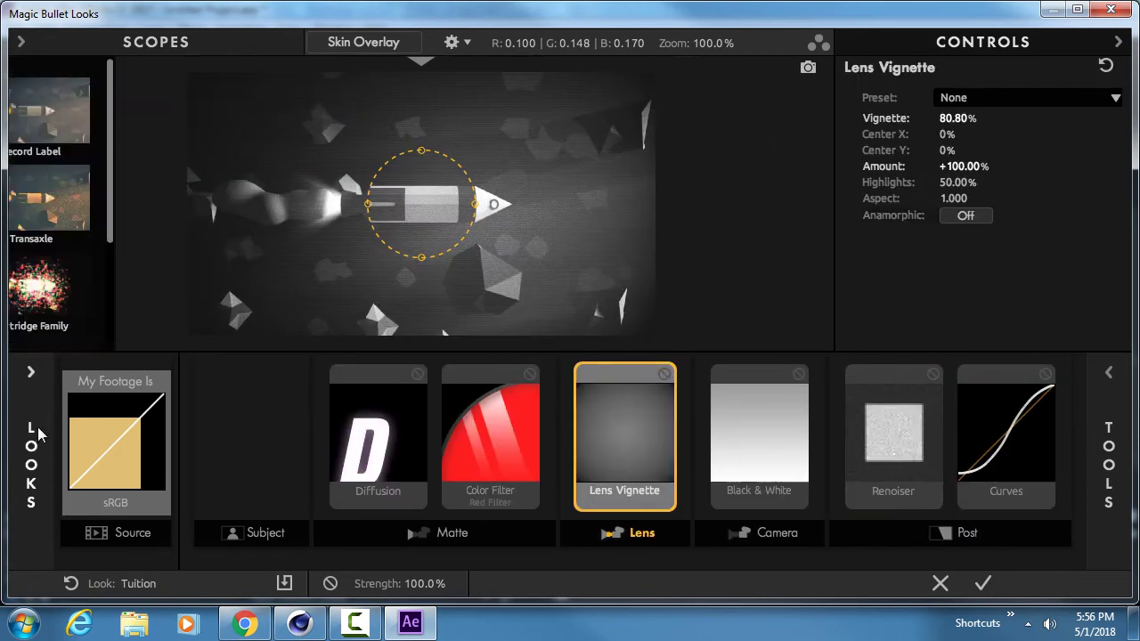
click(248, 203)
click(337, 204)
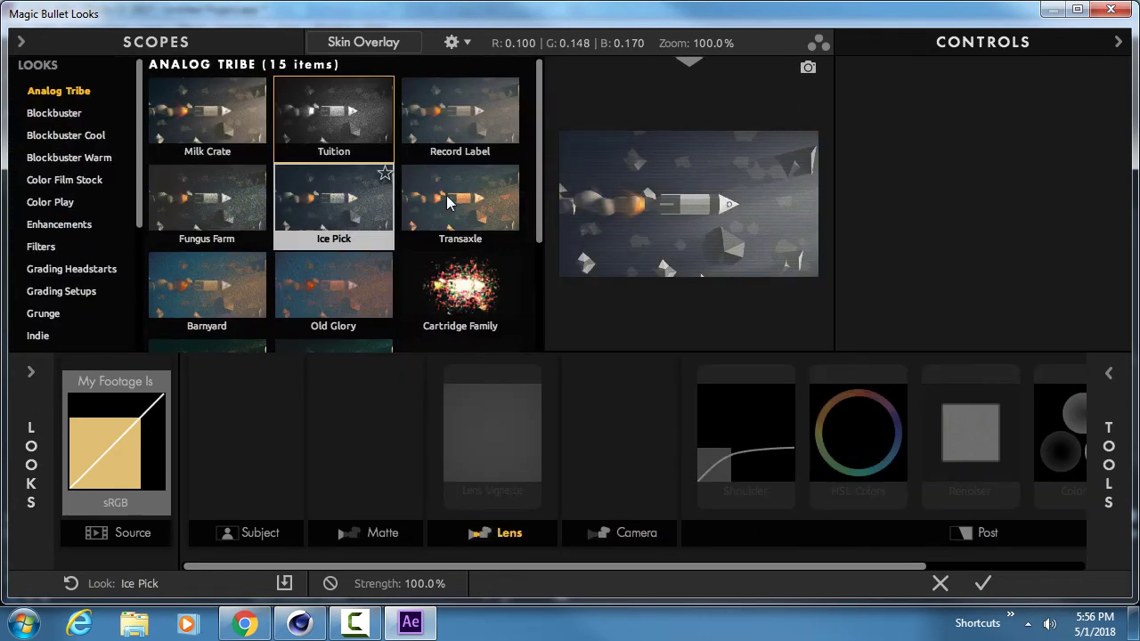
click(446, 195)
click(342, 277)
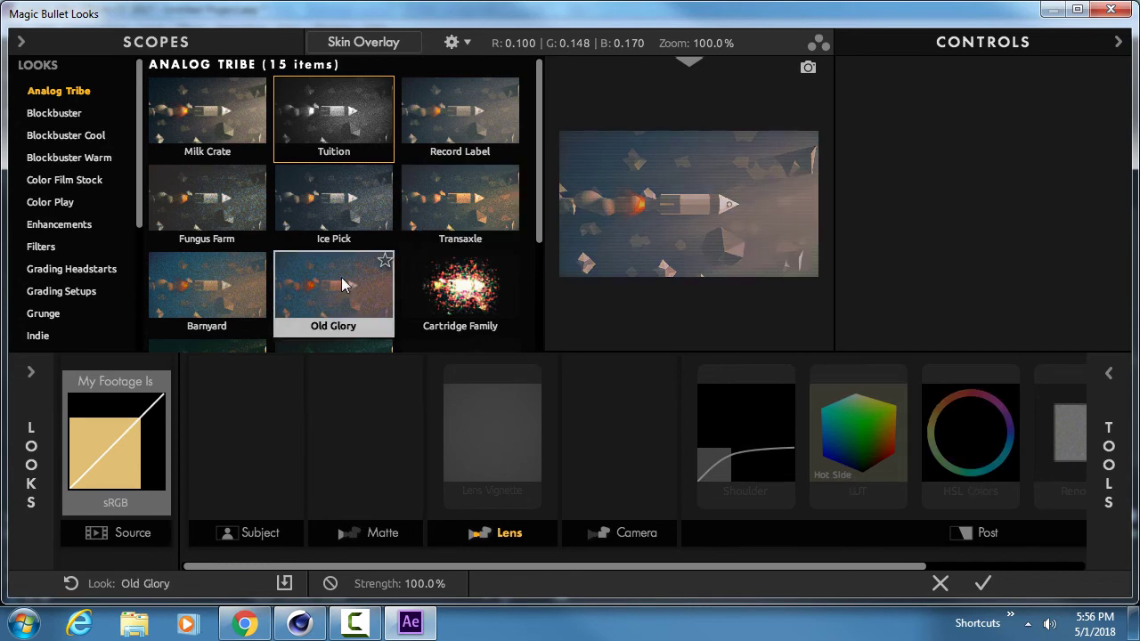
click(205, 275)
scroll(205, 276, down, 1)
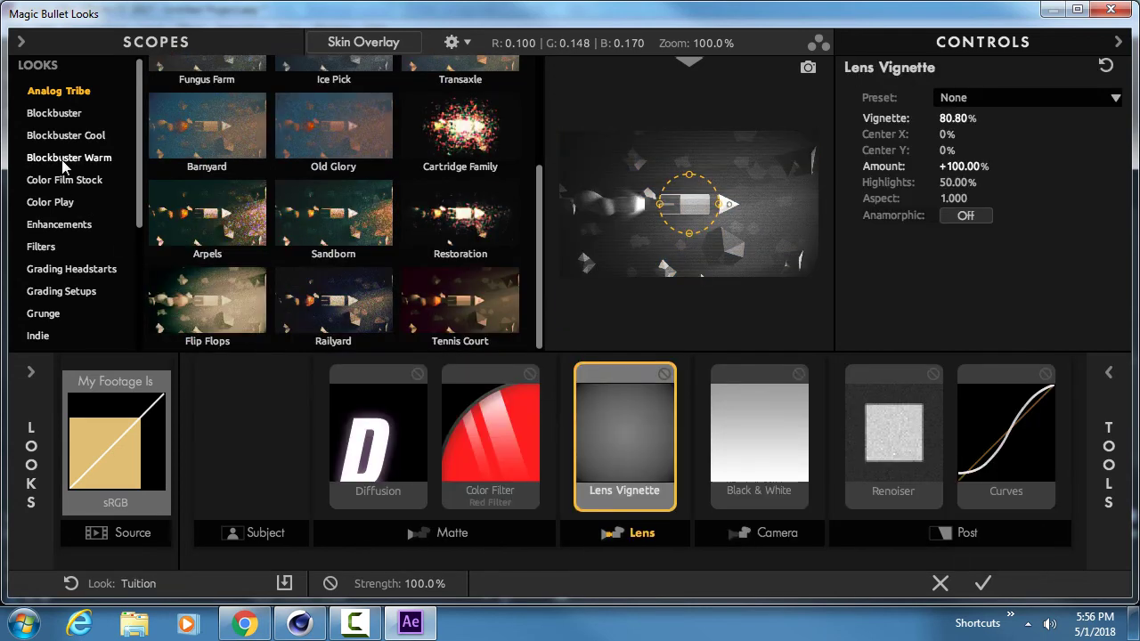
Compare the presets in the Techniques category and apply the Duotone Pushed look
scroll(61, 159, down, 5)
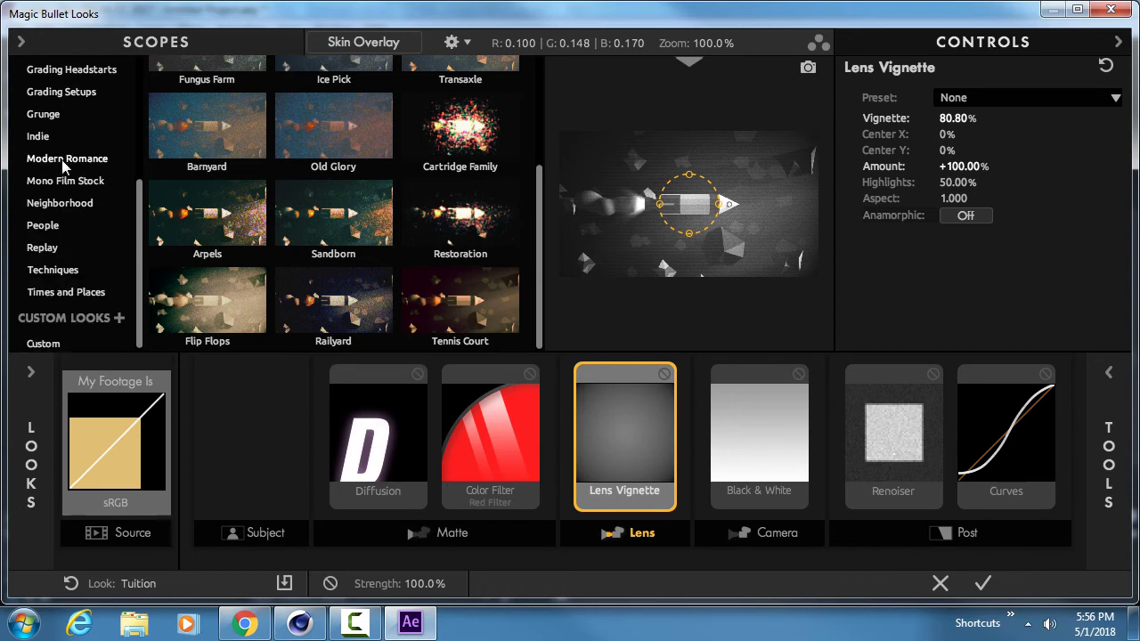
click(48, 272)
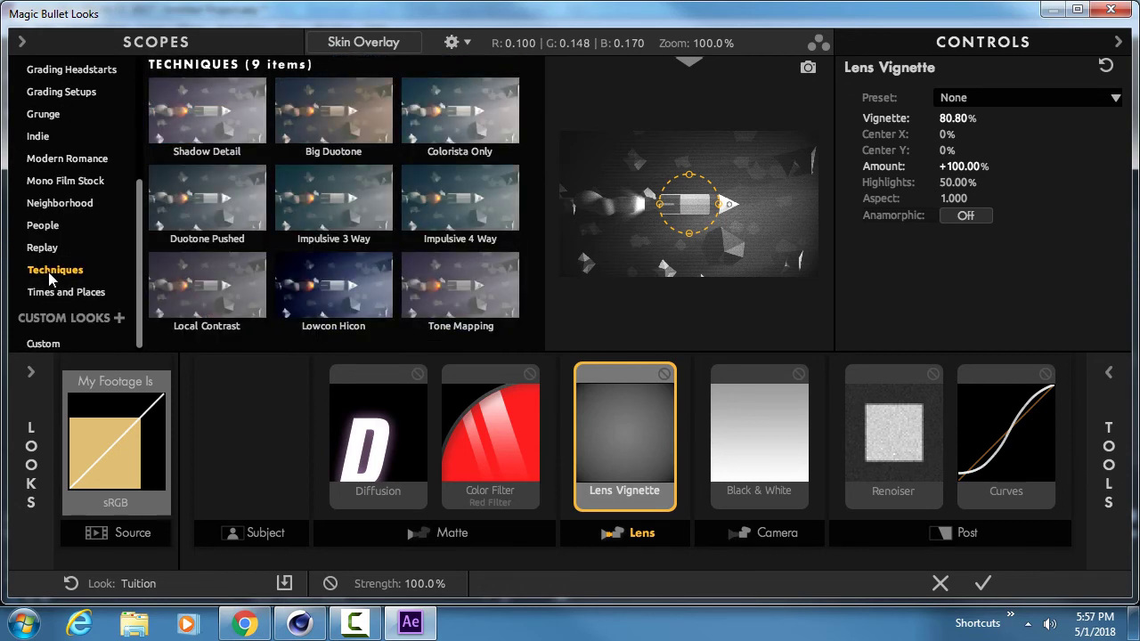
click(194, 113)
click(327, 114)
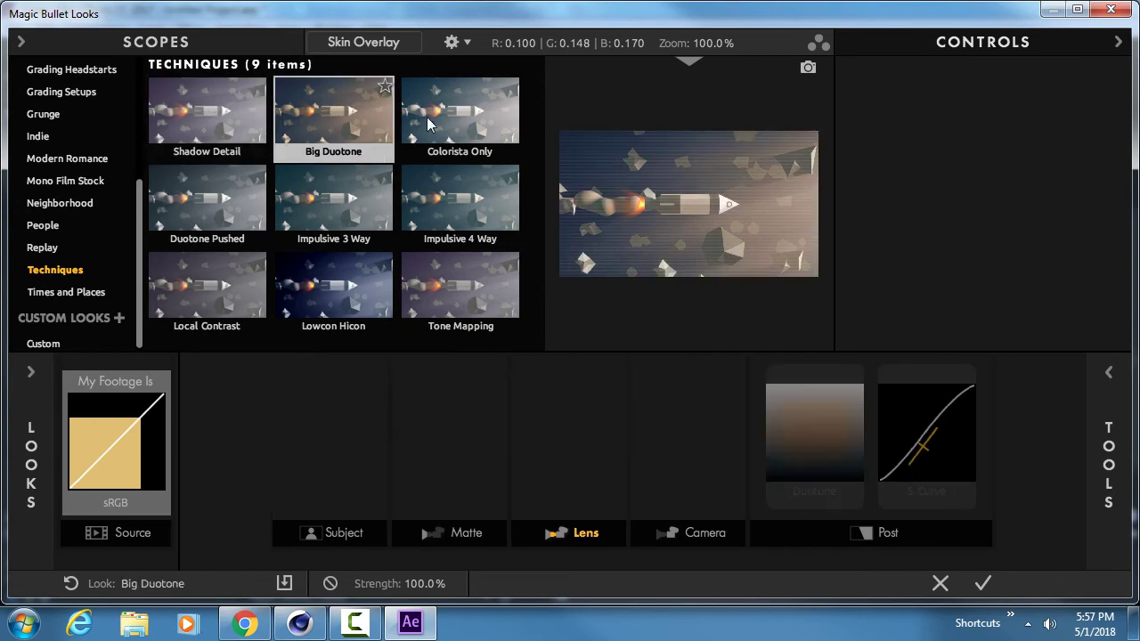
click(416, 118)
click(304, 297)
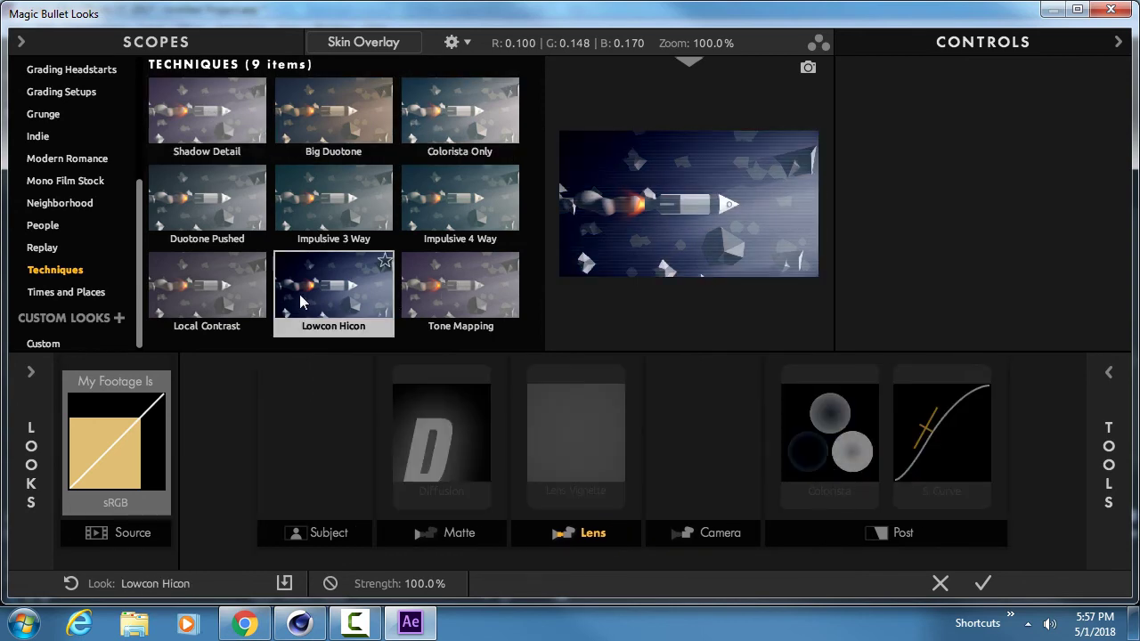
click(215, 281)
click(224, 205)
click(325, 203)
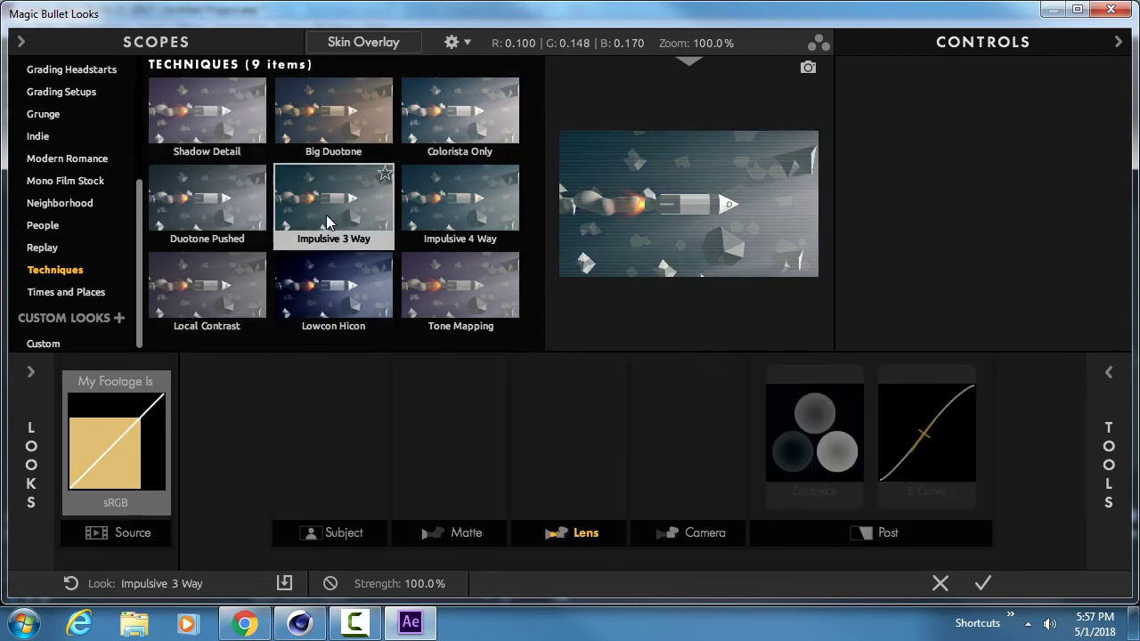
click(214, 211)
double_click(211, 208)
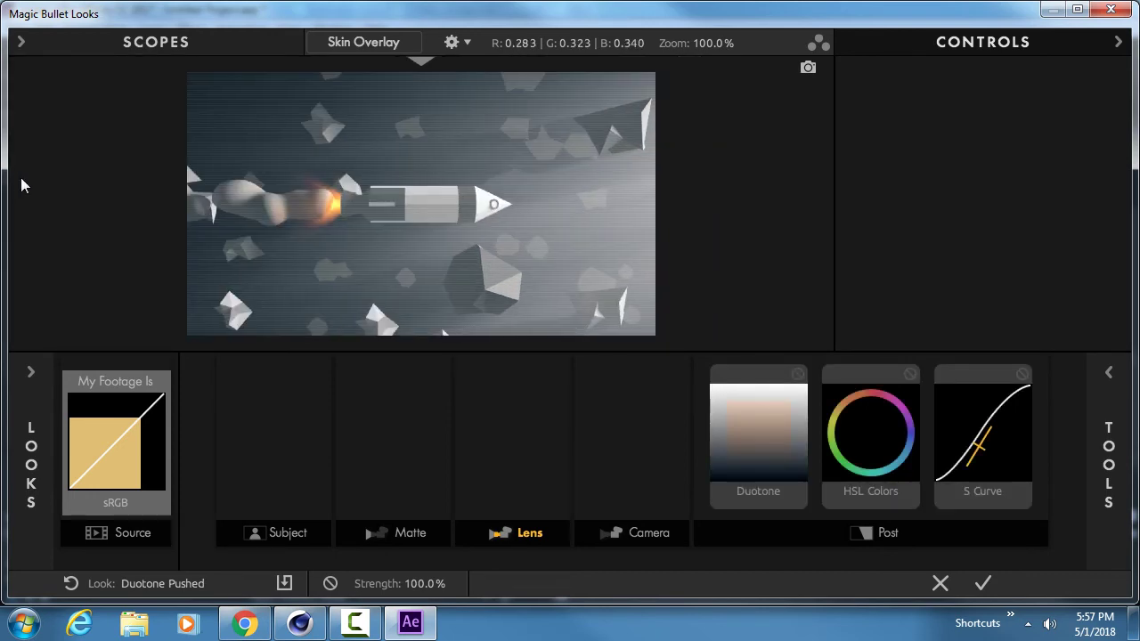
Review the available Post tools and add Film Print to the Post stage ahead of Duotone
click(1110, 454)
click(983, 436)
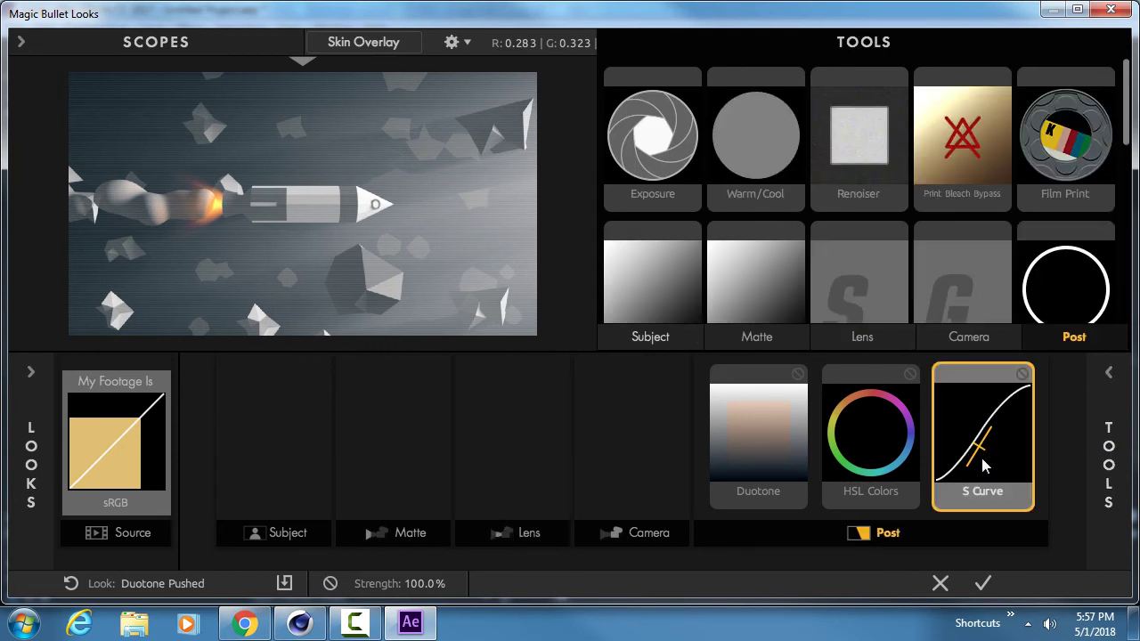
scroll(883, 199, down, 3)
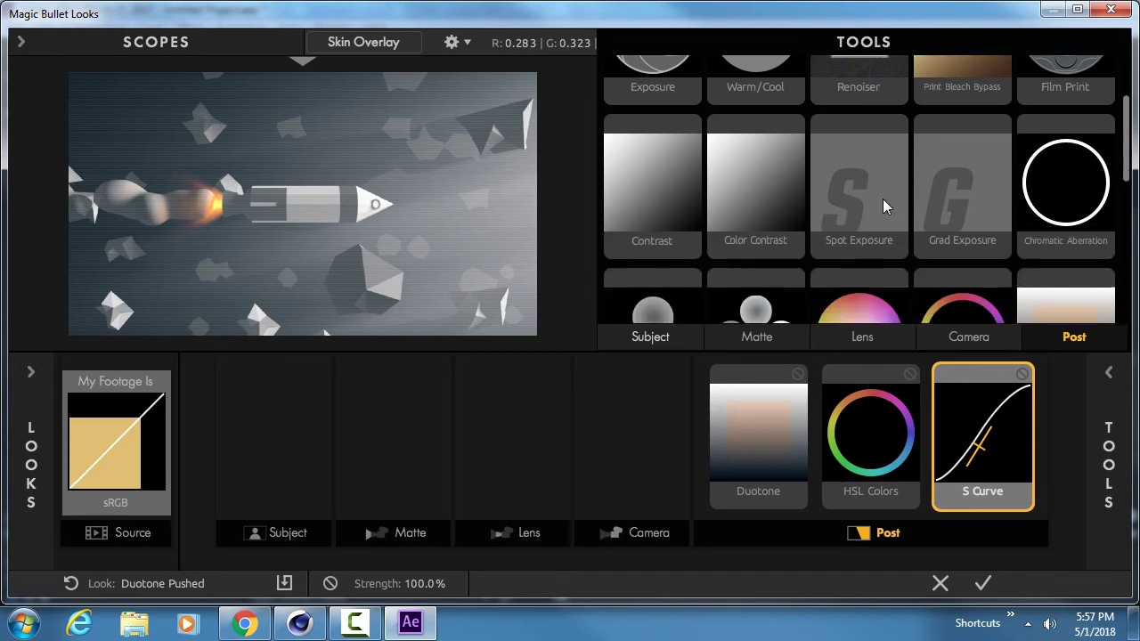
scroll(882, 199, down, 5)
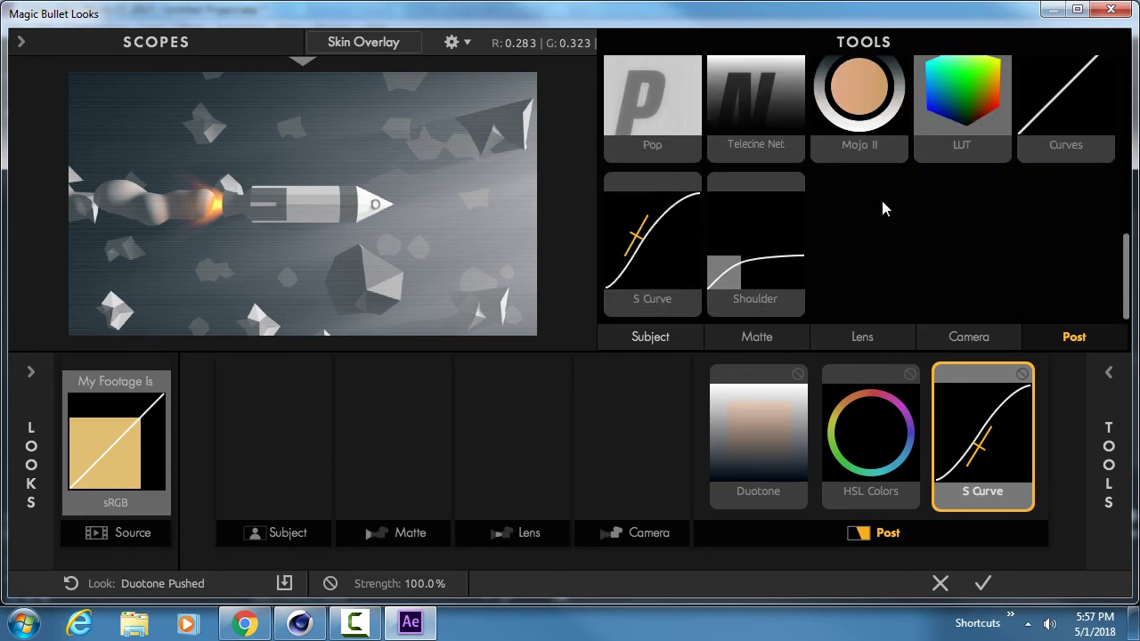
scroll(881, 198, up, 8)
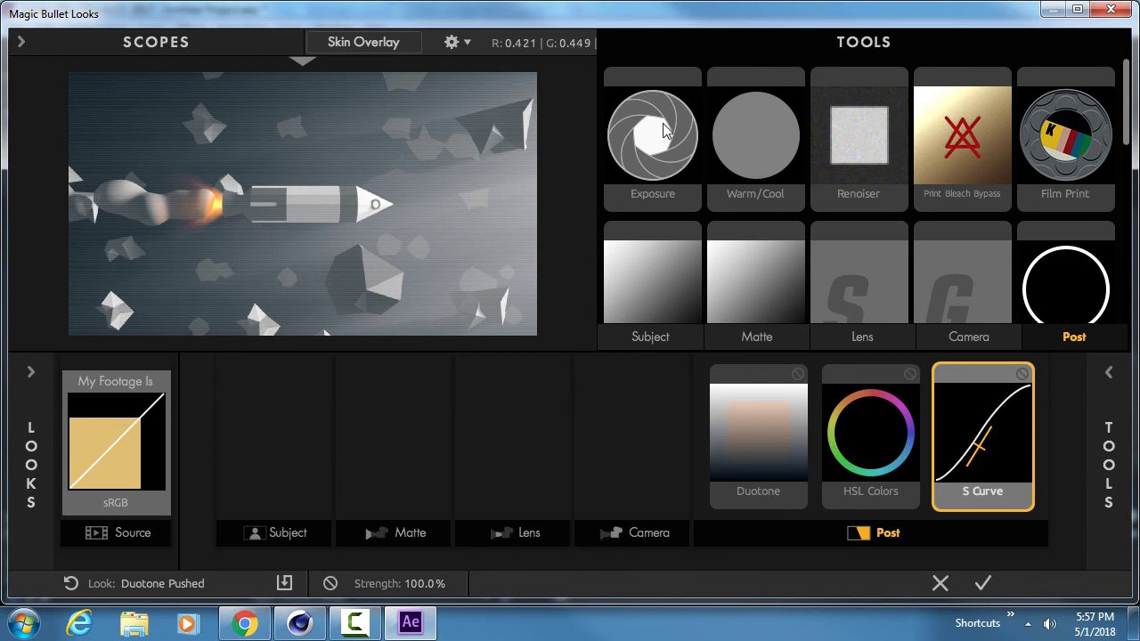
scroll(663, 129, down, 1)
scroll(663, 129, up, 1)
click(1062, 152)
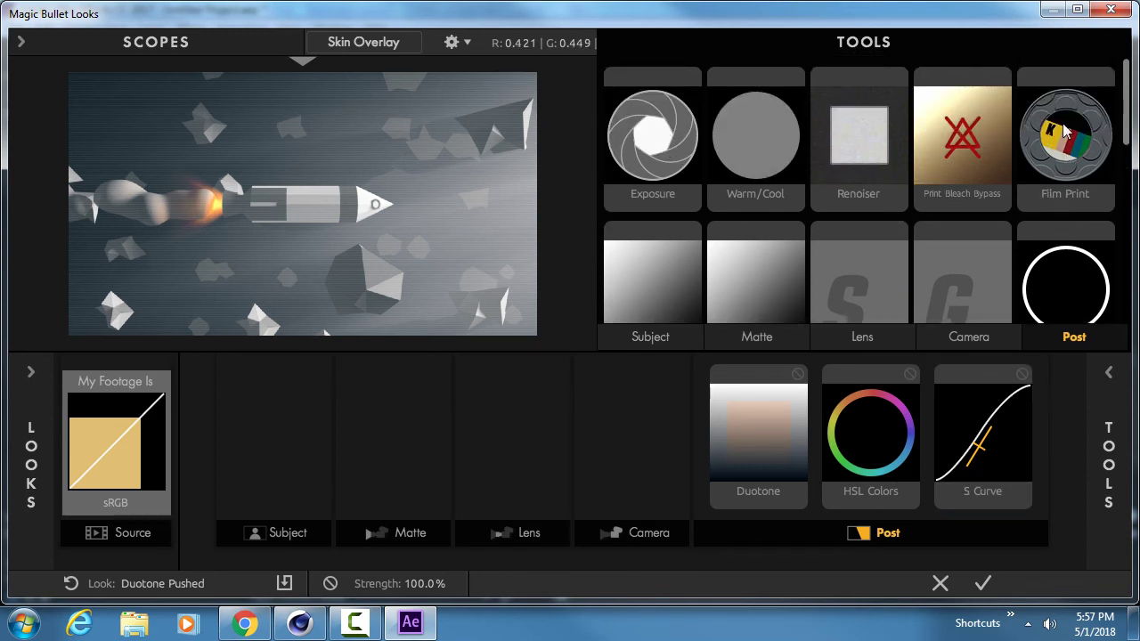
drag(1061, 132, 717, 435)
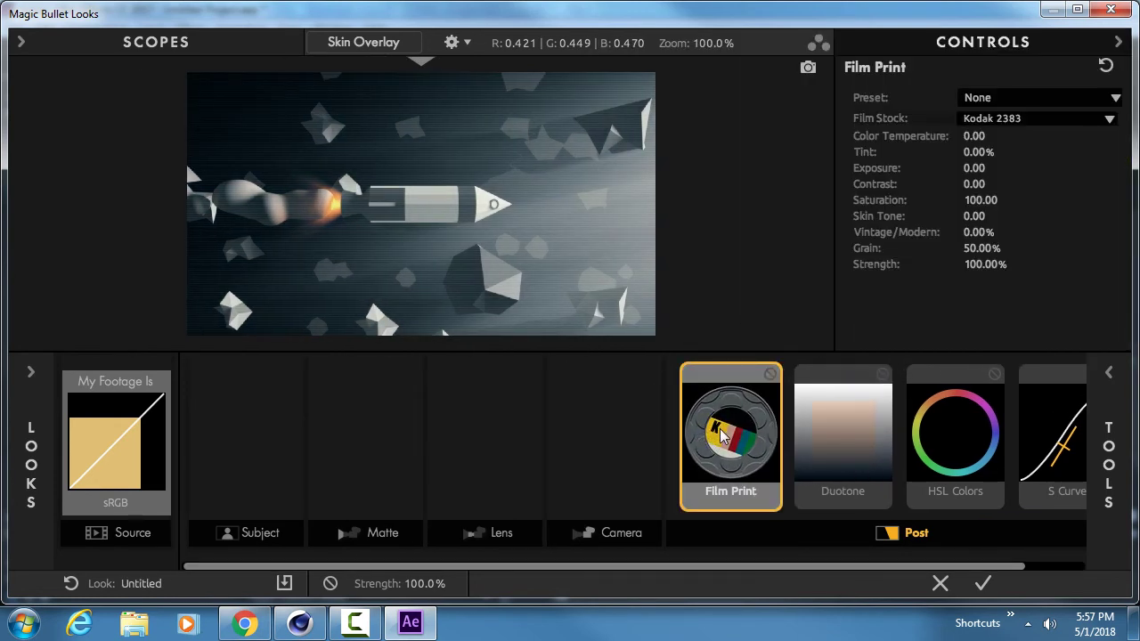
Try the Kodak 2395 film stock for Film Print, then set it to Fujifilm 3521XD
click(1031, 117)
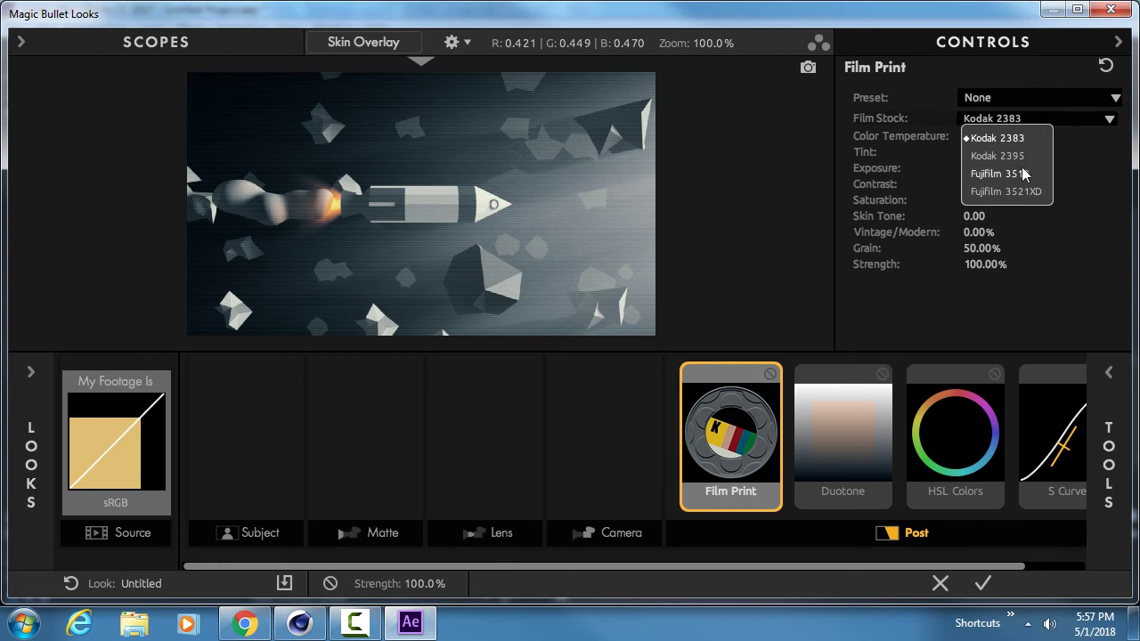
click(1022, 158)
click(1026, 100)
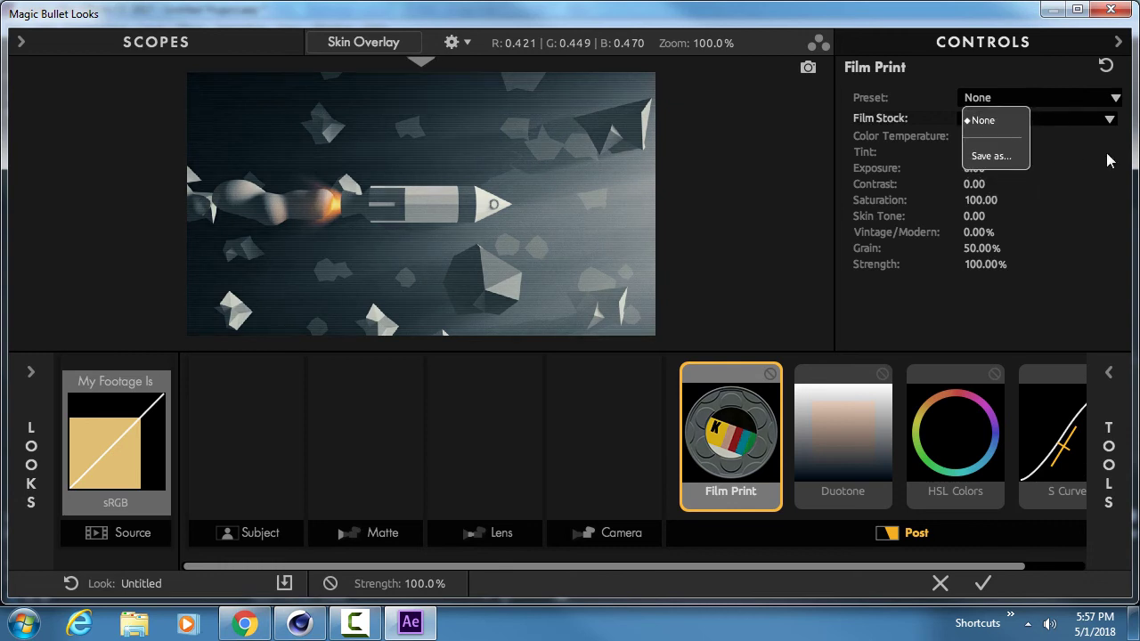
click(1026, 107)
click(1023, 119)
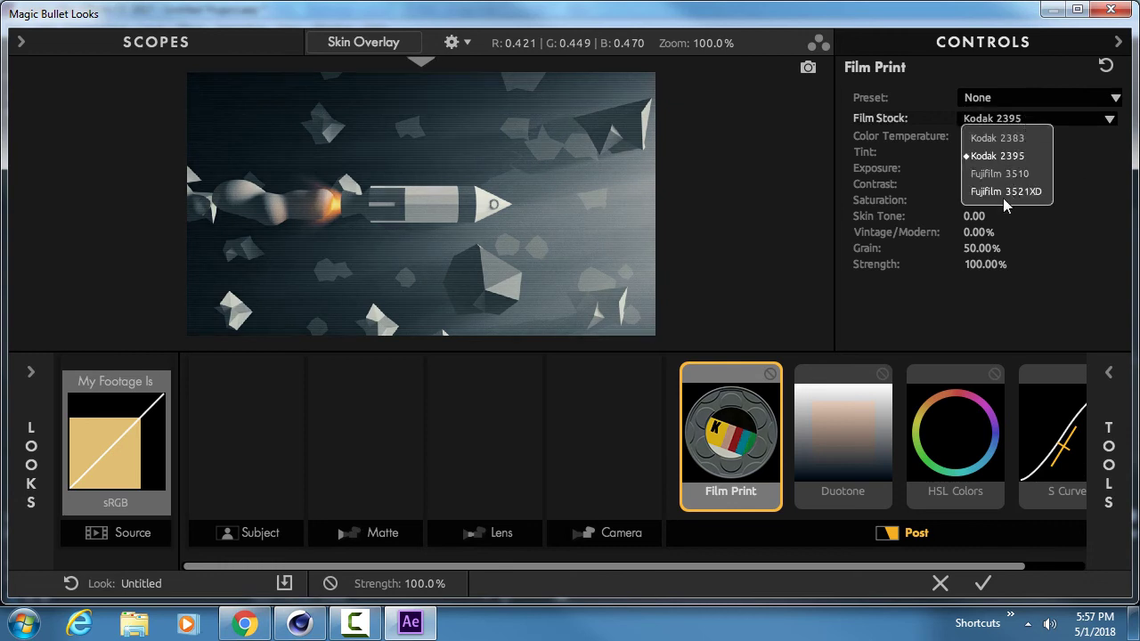
click(1003, 197)
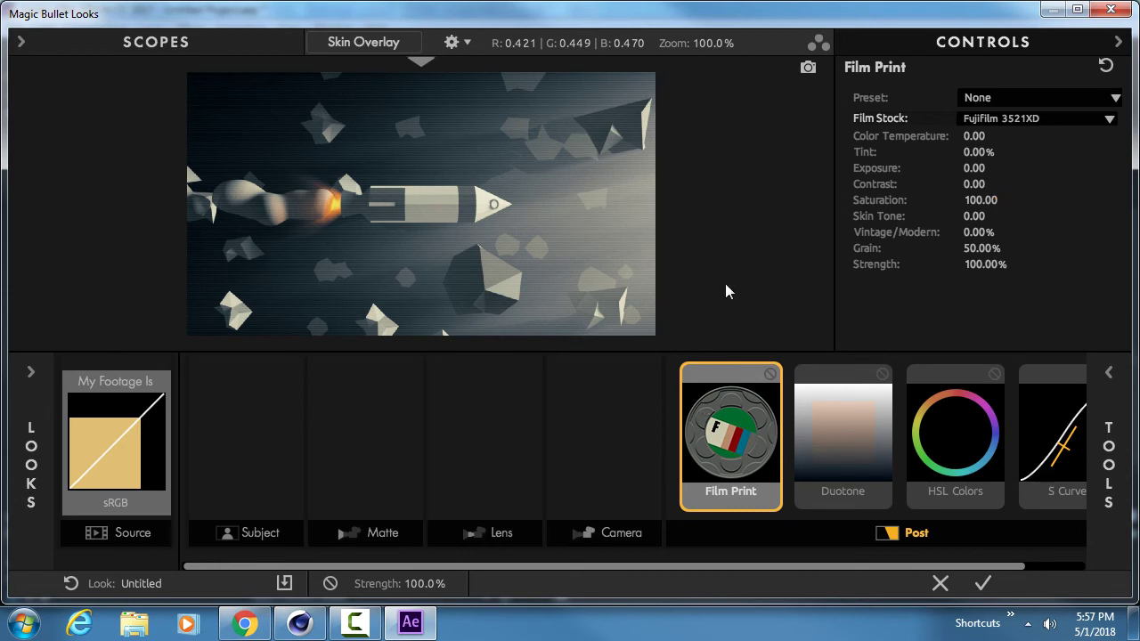
Compare the image with Film Print disabled and enabled, then accept the look with Film Print enabled
click(770, 374)
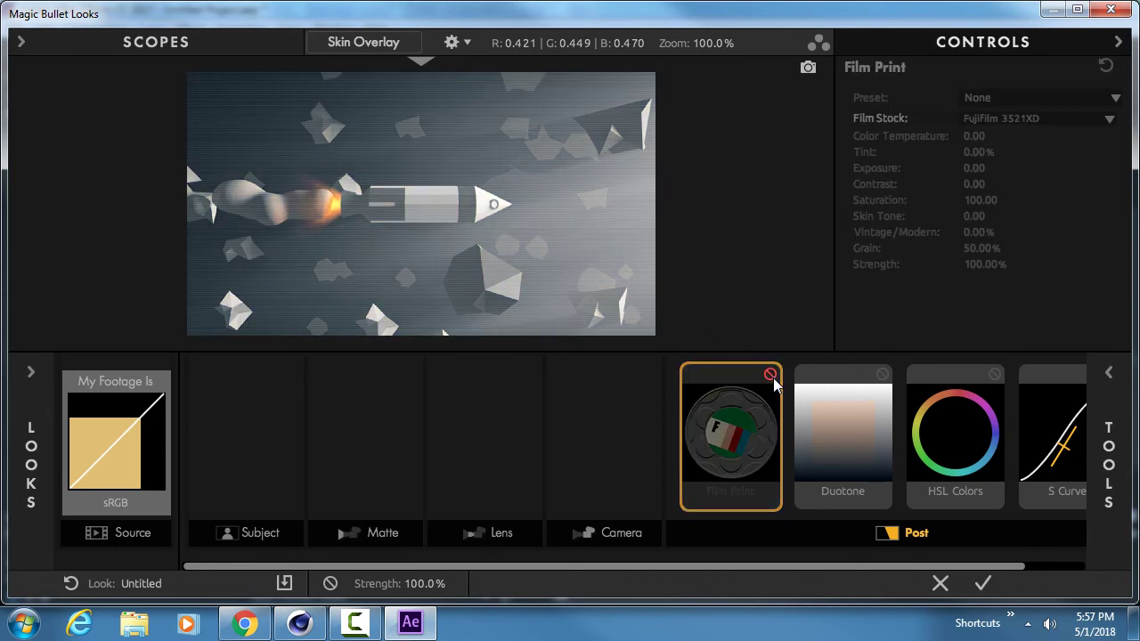
click(771, 375)
click(868, 385)
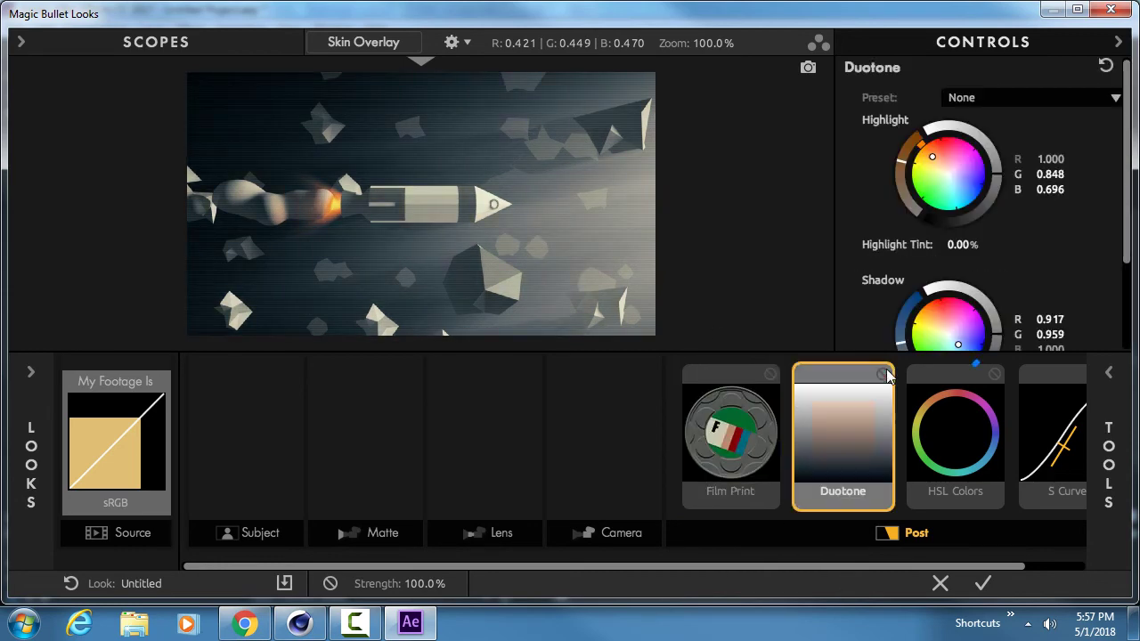
click(770, 374)
click(771, 374)
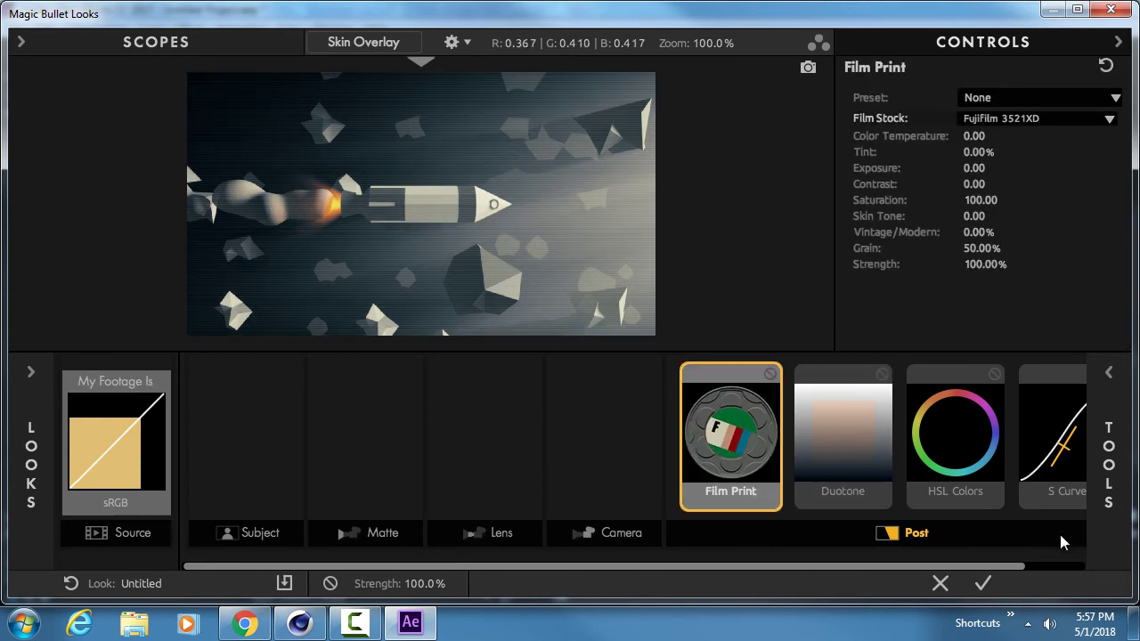
click(983, 584)
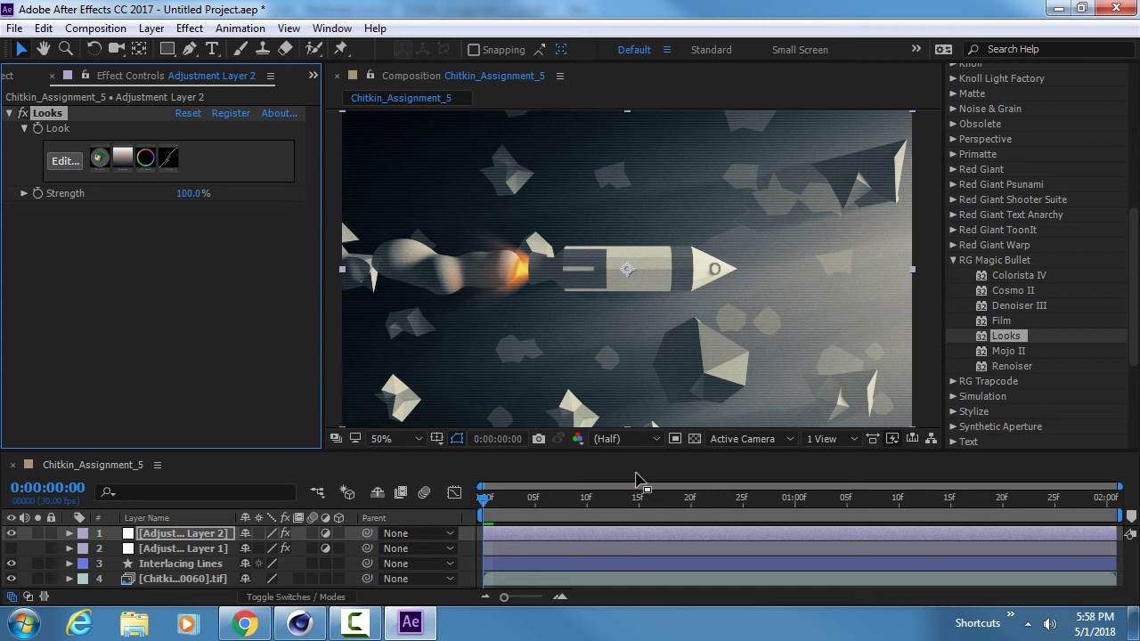
Preview the graded animation and examine its last frames around 0:00:02:00
key(space)
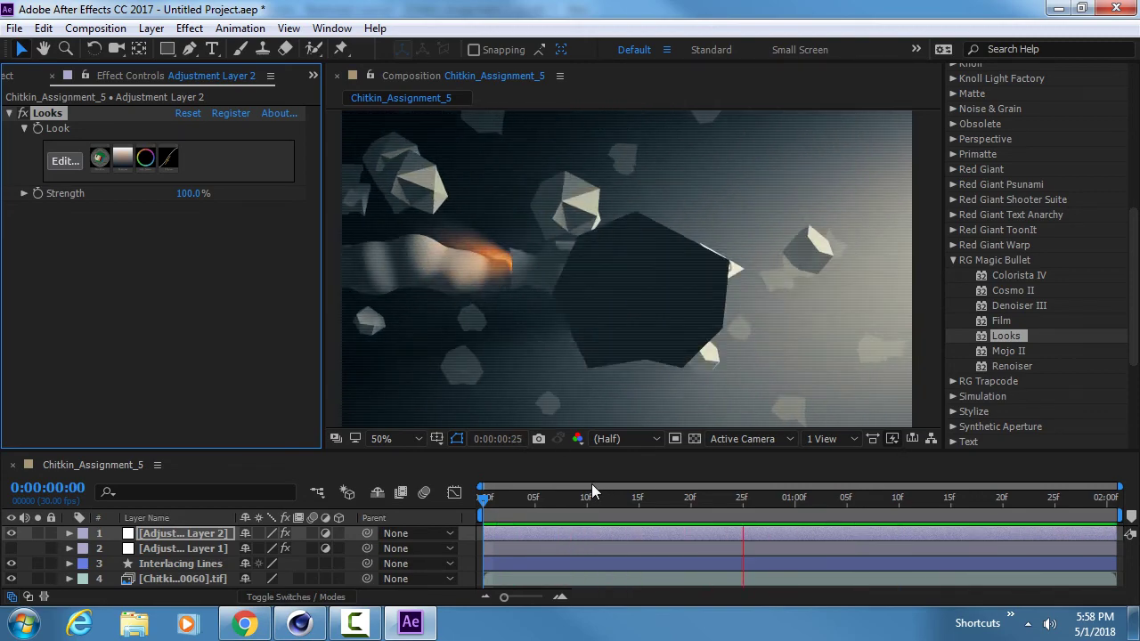
drag(1103, 499, 1111, 500)
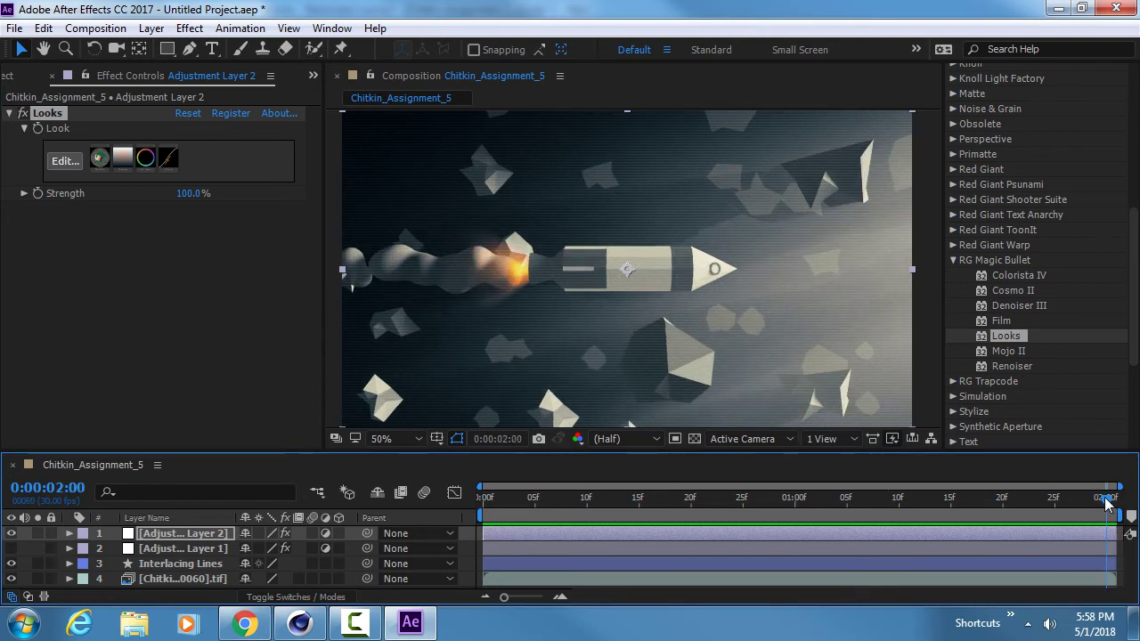
drag(1106, 500, 1087, 504)
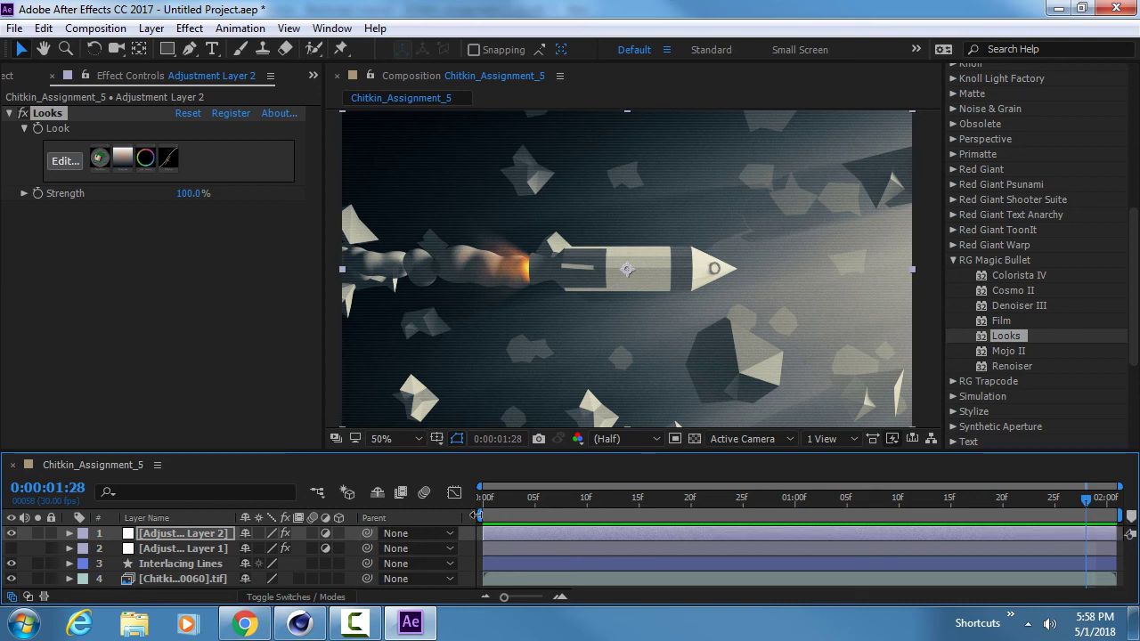
Trim the end of the work area to just before 0:00:02:00 and preview the loop
mouse_move(482, 515)
mouse_down()
mouse_move(784, 514)
mouse_move(482, 515)
mouse_up()
mouse_move(1127, 515)
mouse_down()
mouse_move(838, 515)
mouse_move(1129, 515)
mouse_up()
drag(1120, 515, 1004, 503)
key(space)
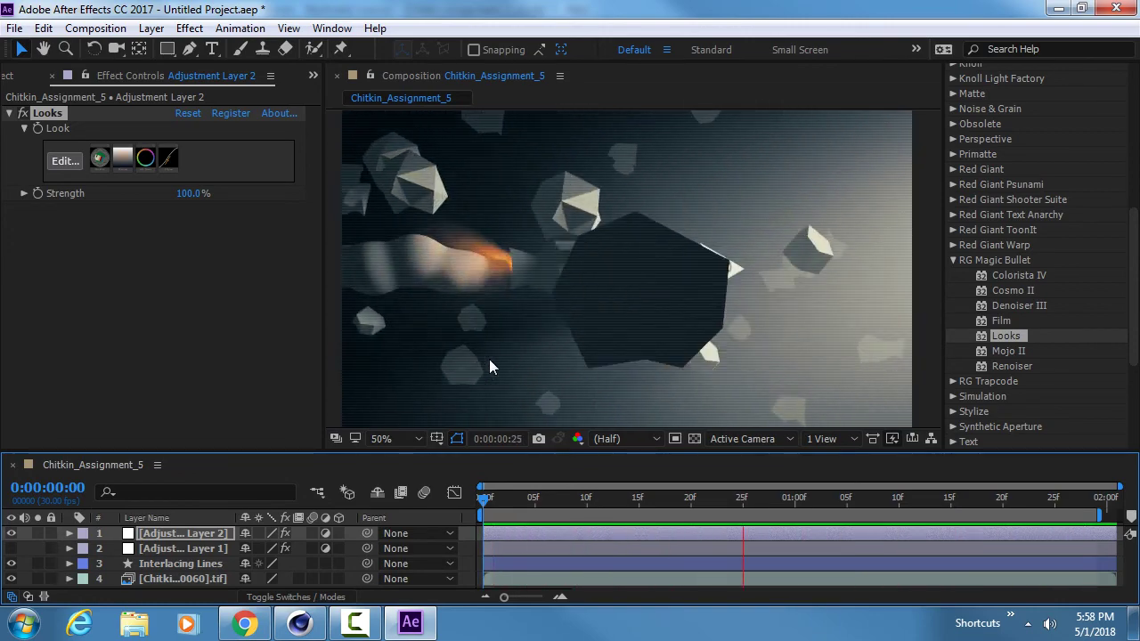
key(space)
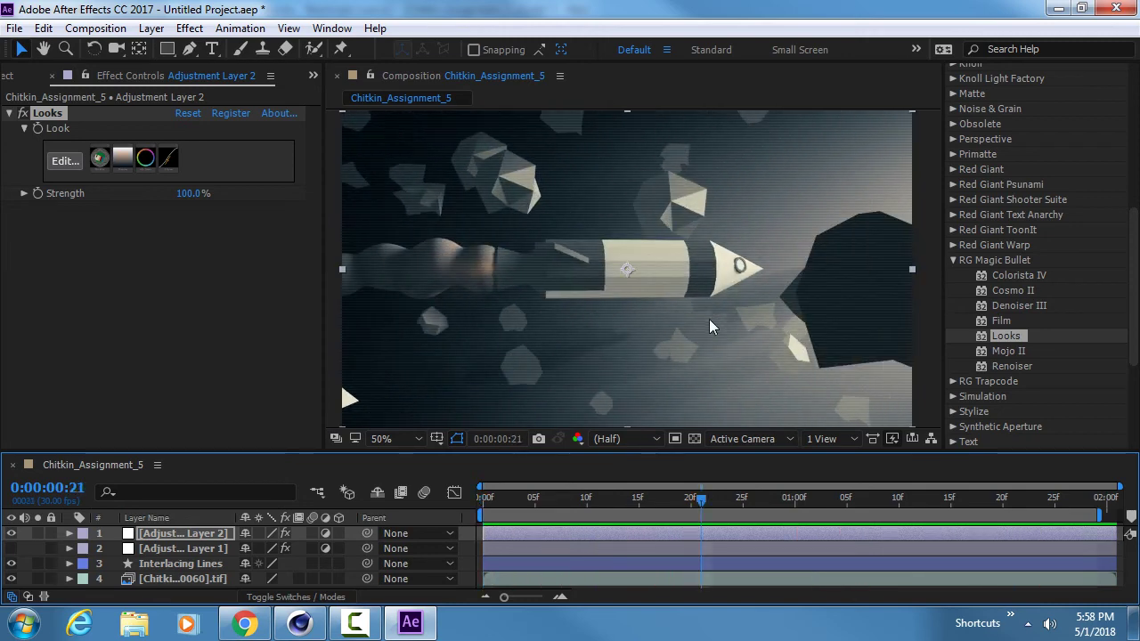
Save the project as Assignment_5 in the Assignmnet_5 folder on the P: drive
click(17, 29)
click(59, 198)
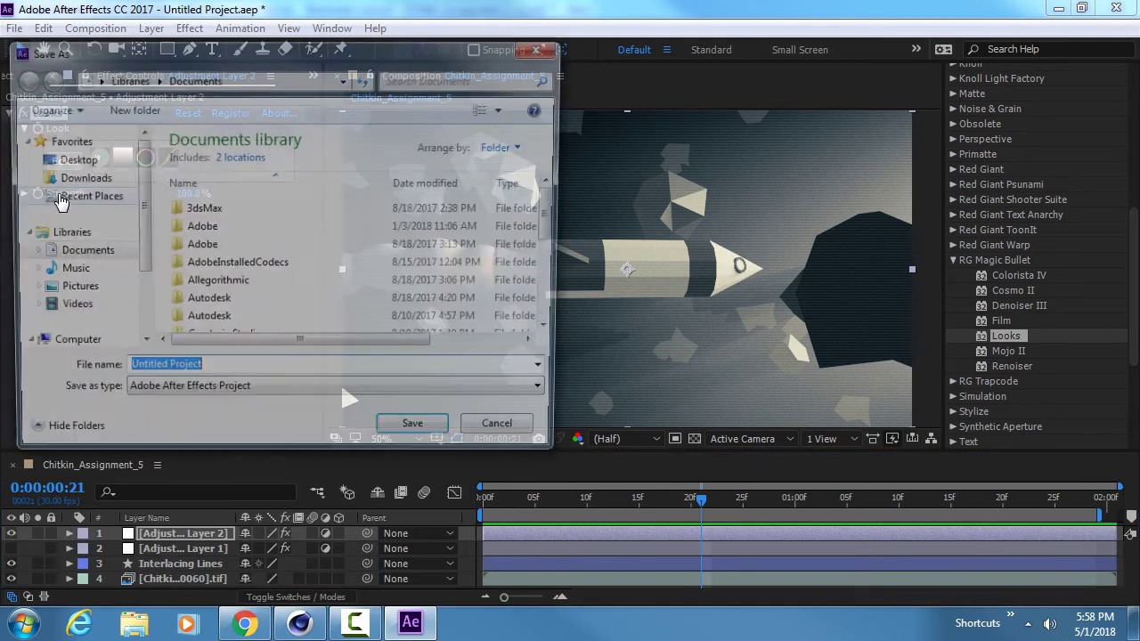
scroll(89, 259, down, 2)
scroll(89, 259, up, 1)
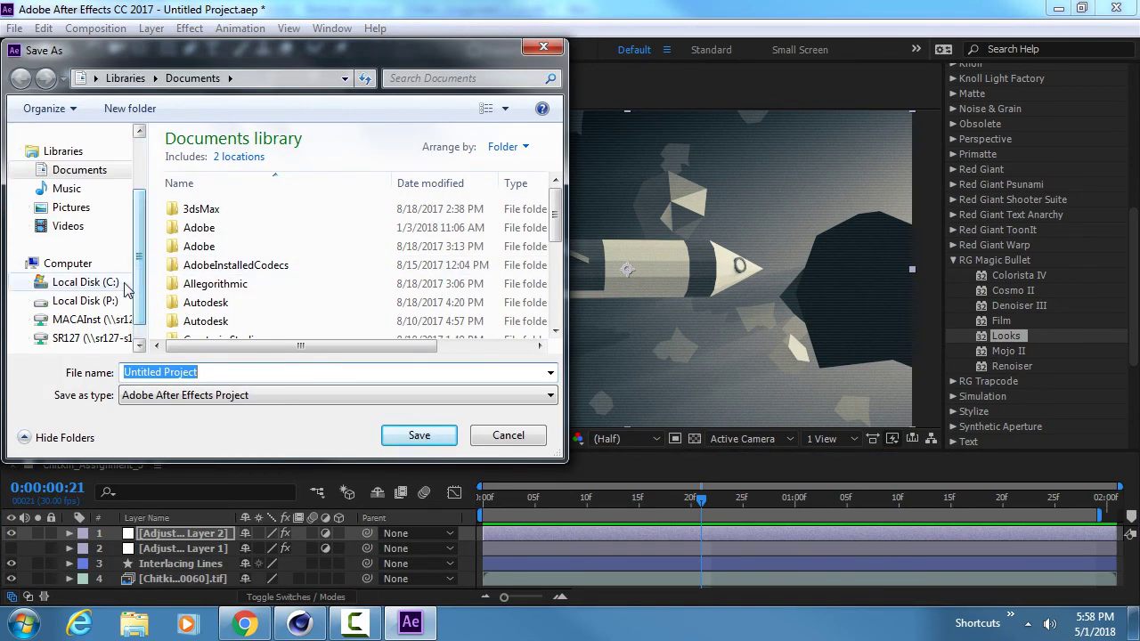
click(85, 300)
double_click(256, 183)
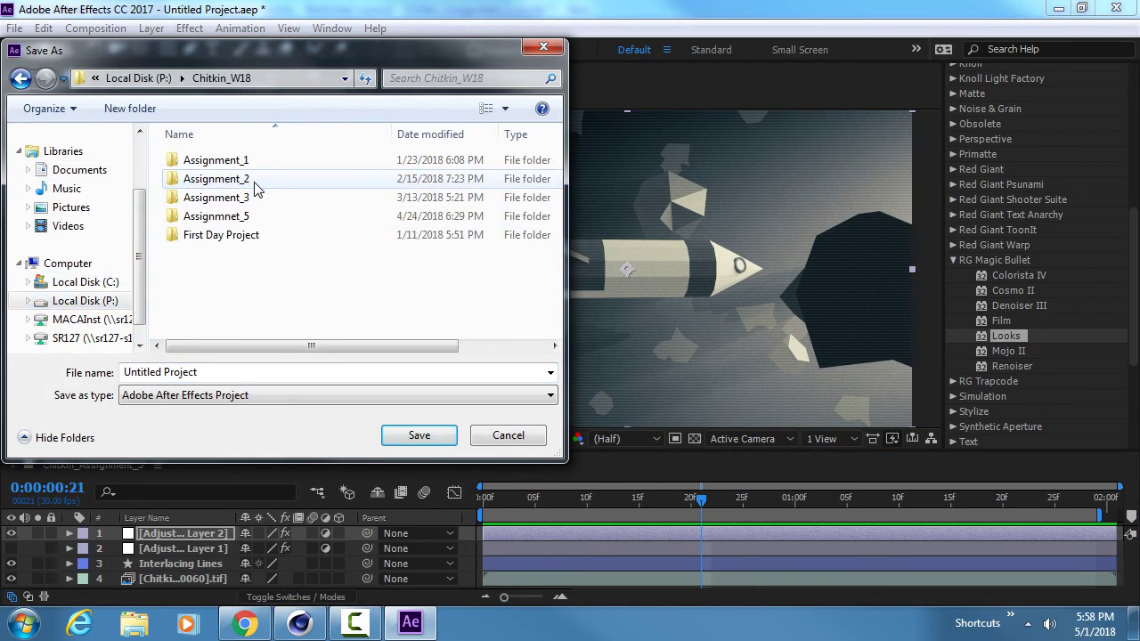
double_click(267, 217)
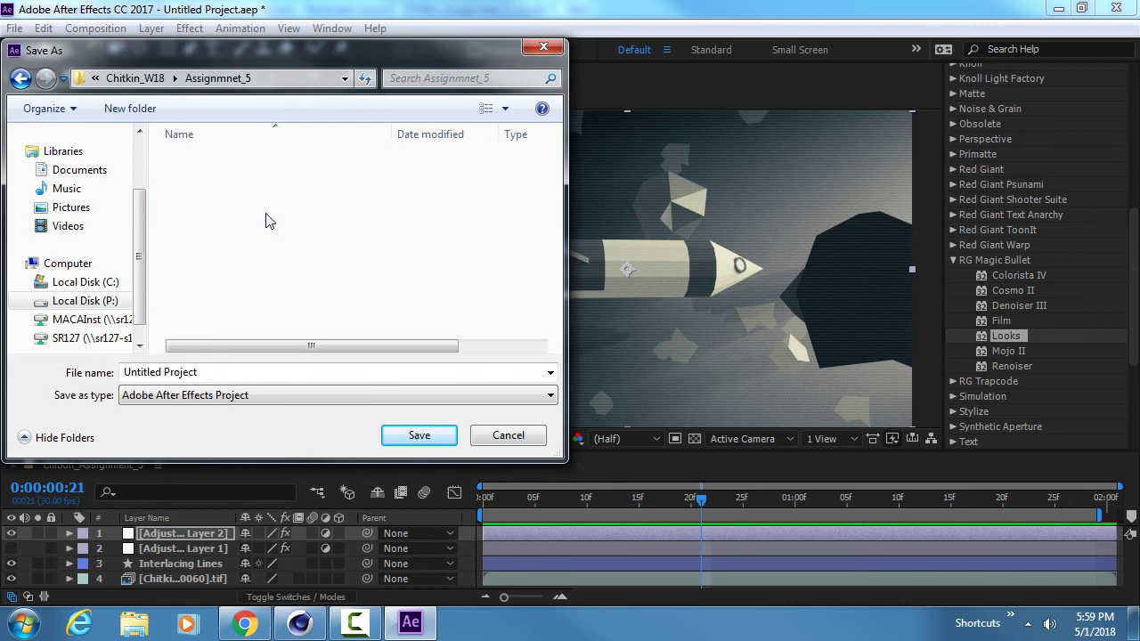
click(228, 376)
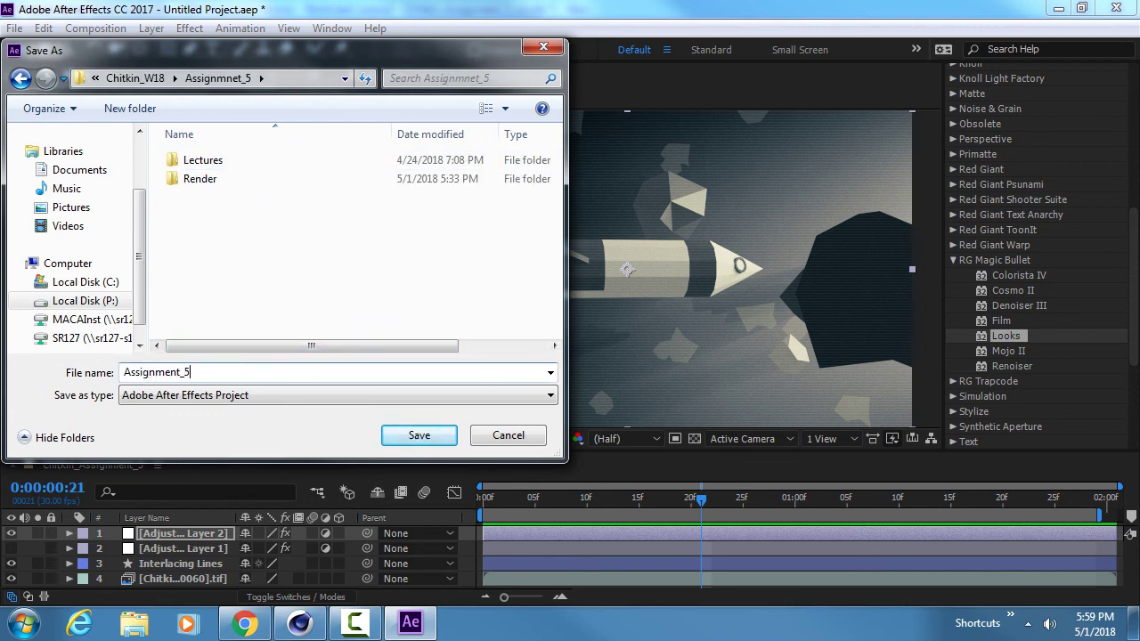
key(Return)
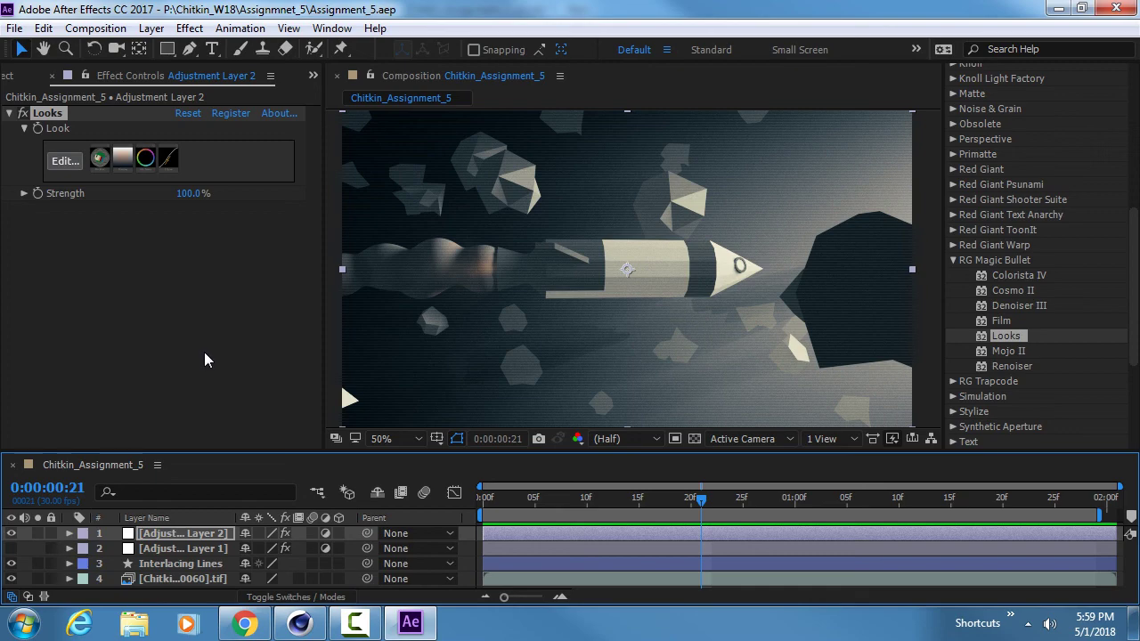
Preview the trimmed animation loop from its first frame
drag(698, 509, 481, 503)
key(space)
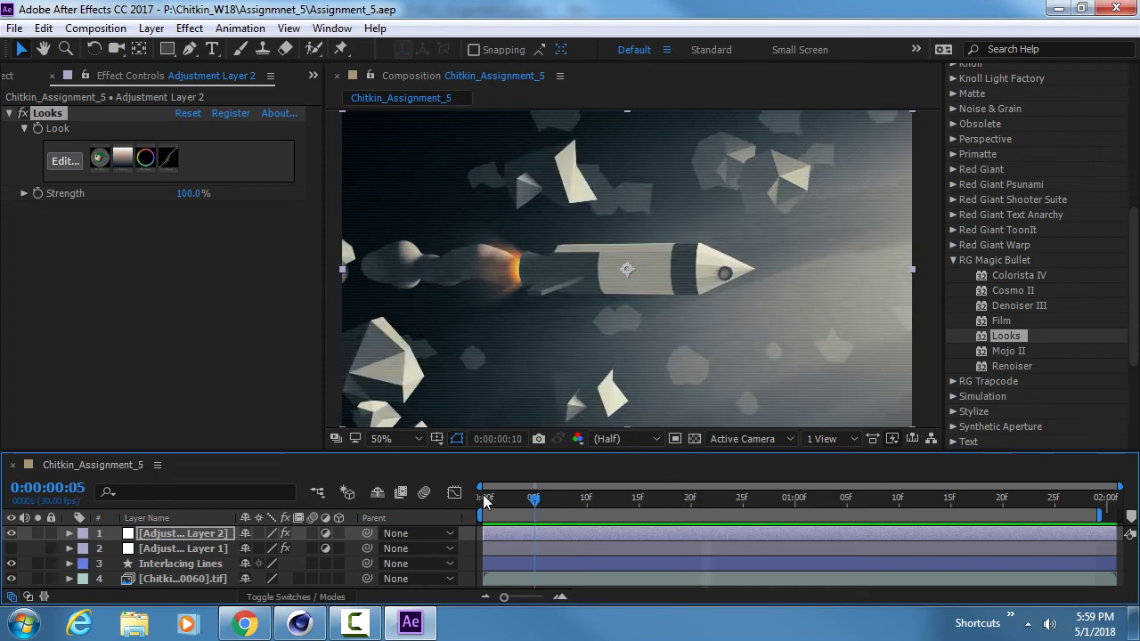
key(space)
key(space)
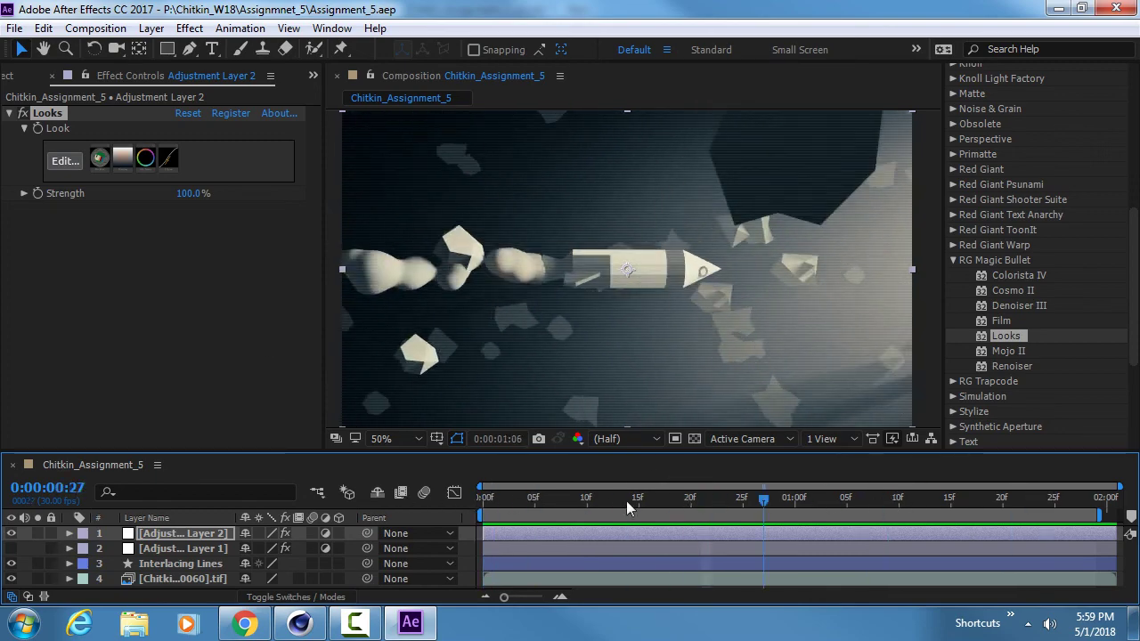
key(space)
Add the composition to the render queue and enlarge the queue's area
click(150, 30)
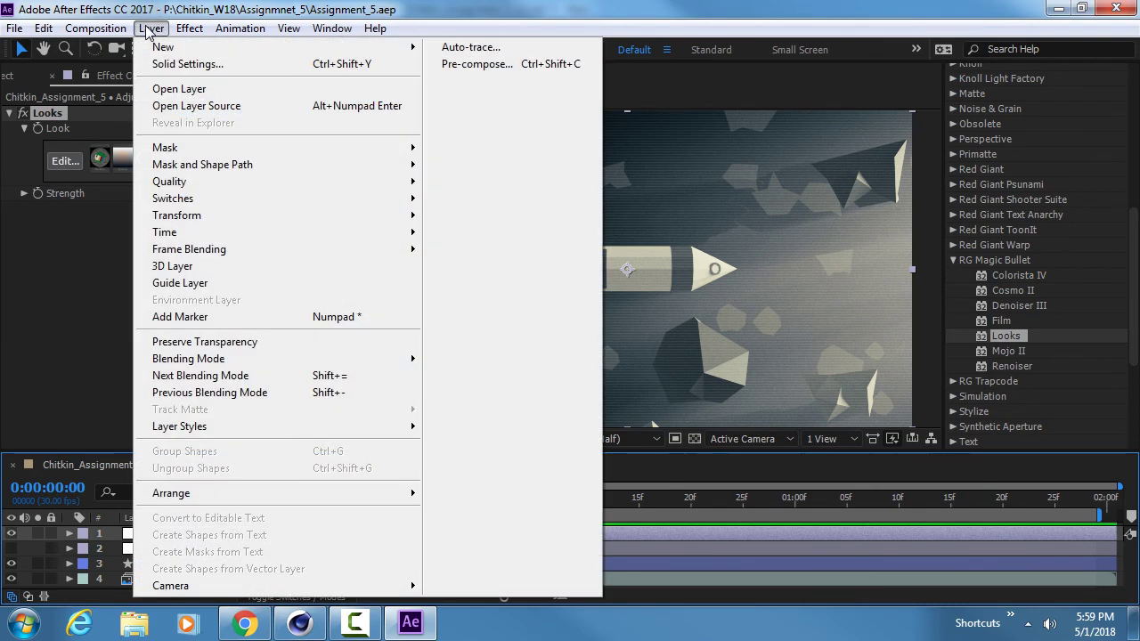
mouse_move(95, 28)
click(133, 181)
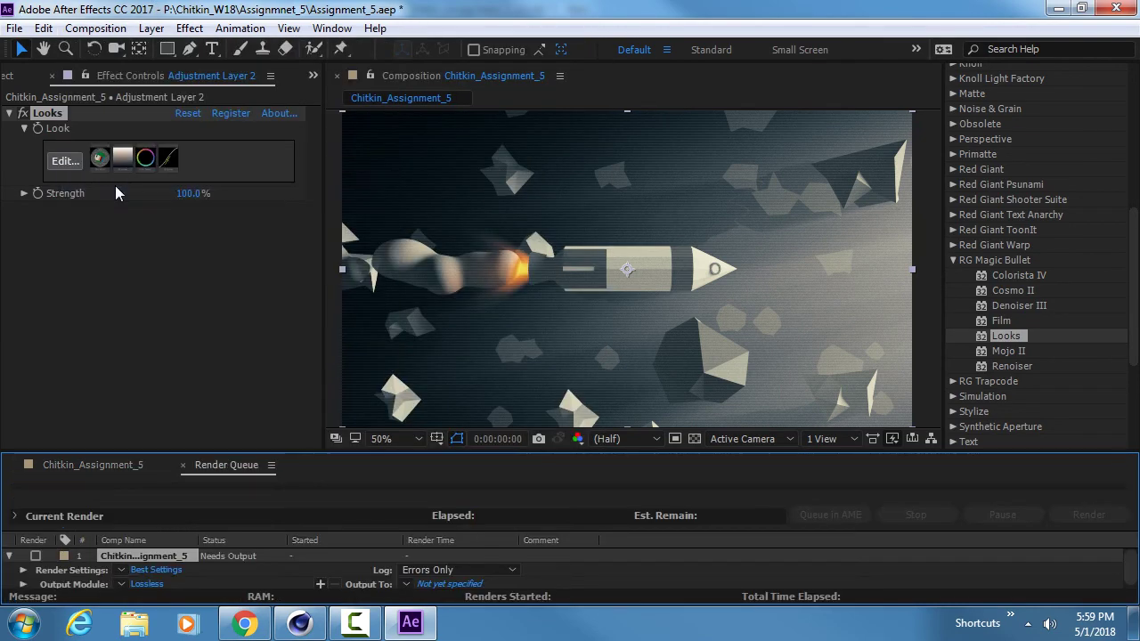
drag(270, 450, 283, 334)
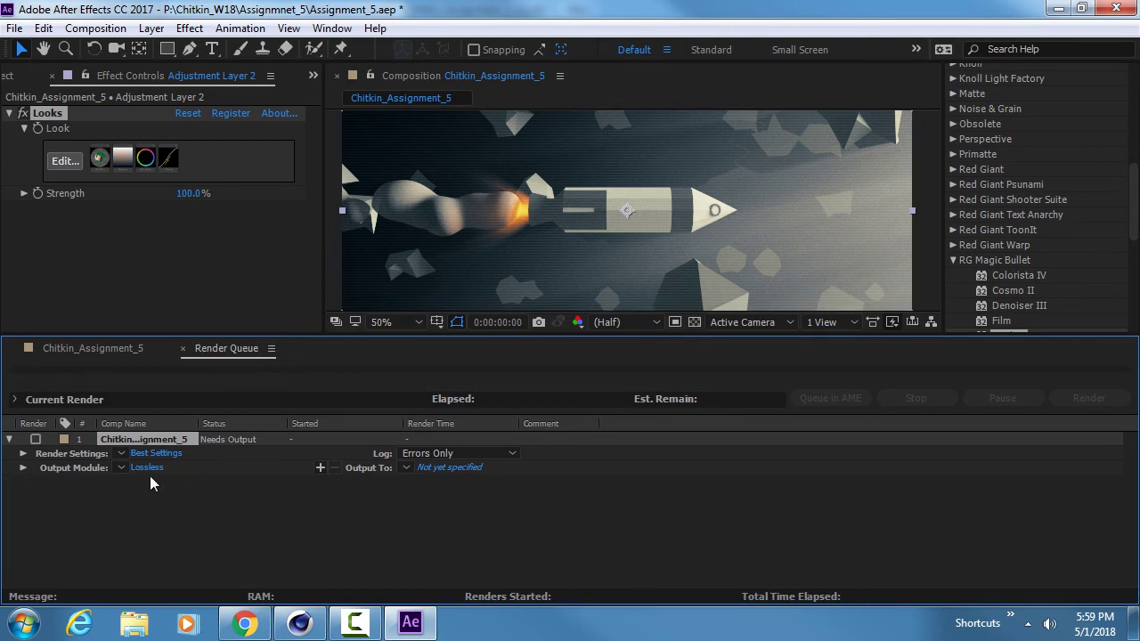
Set the queued composition's output module format to QuickTime
click(149, 469)
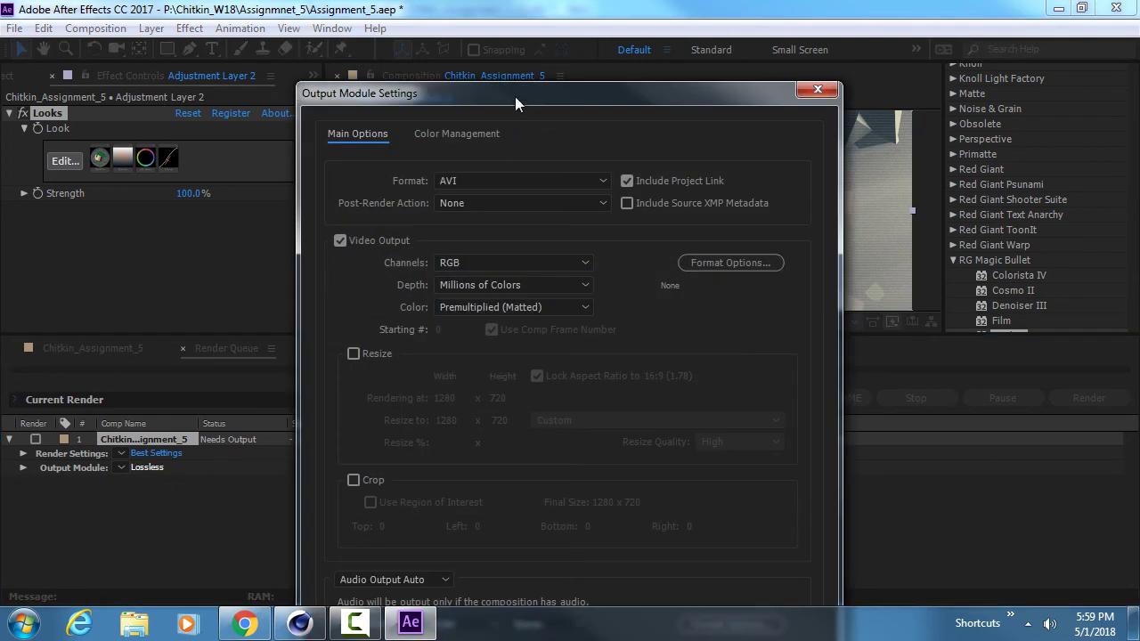
drag(515, 96, 519, 16)
click(493, 99)
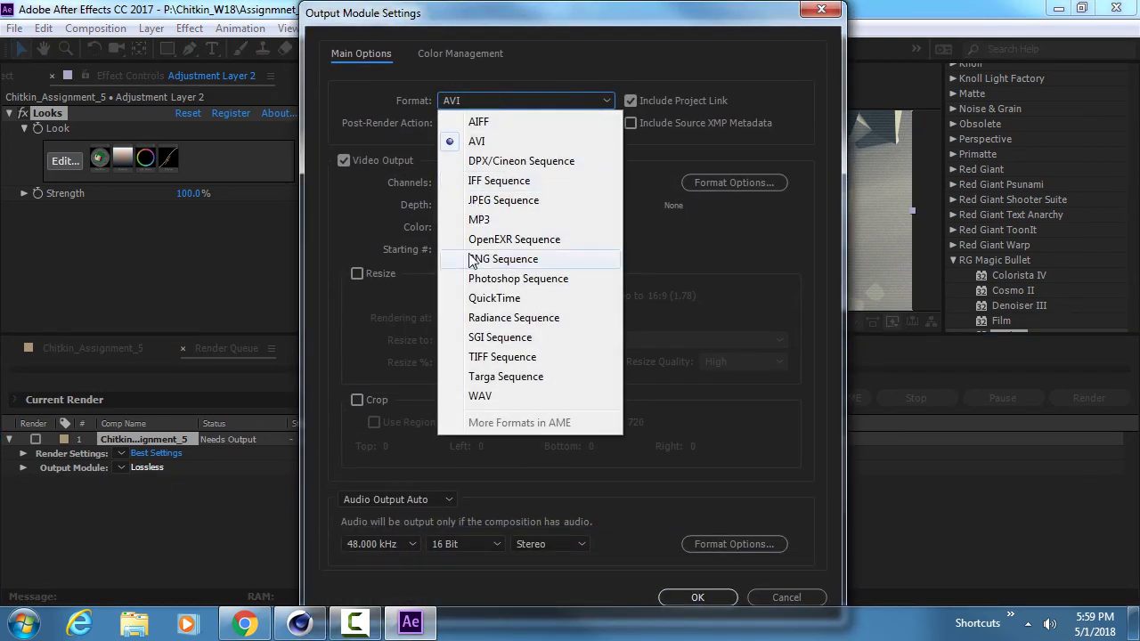
click(479, 303)
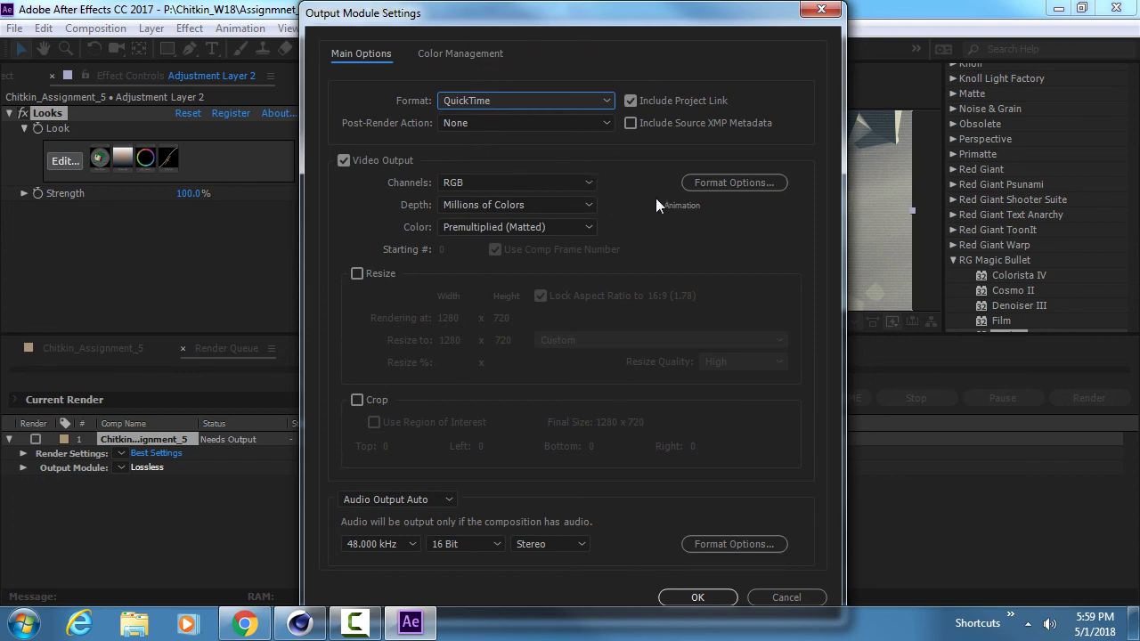
Set the QuickTime video codec to H.264 and accept the output module settings
click(734, 185)
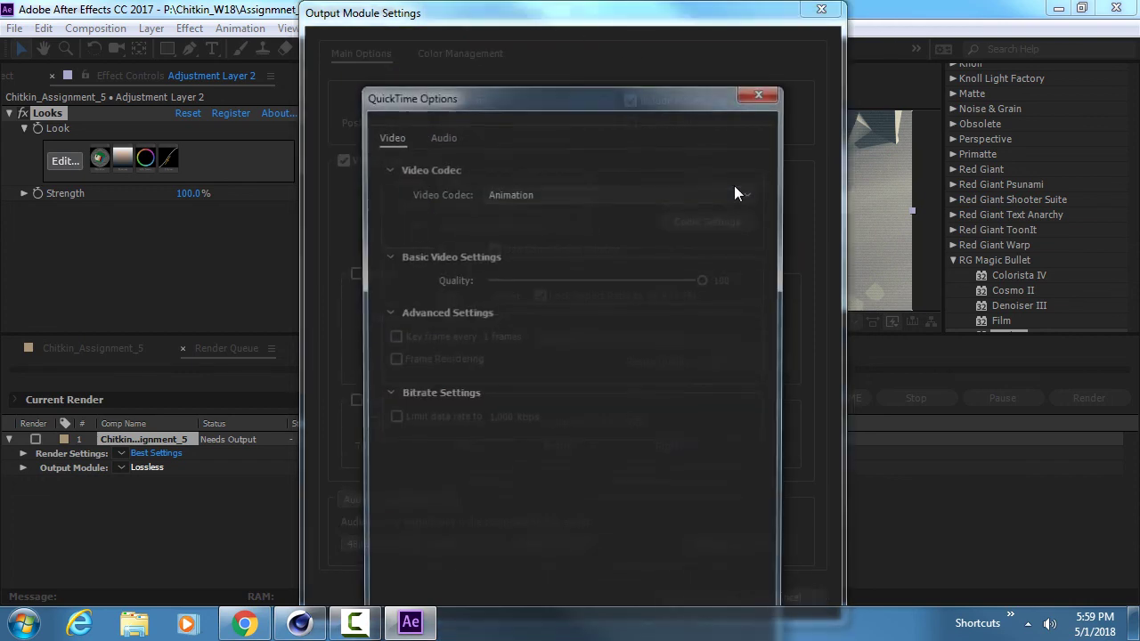
click(543, 192)
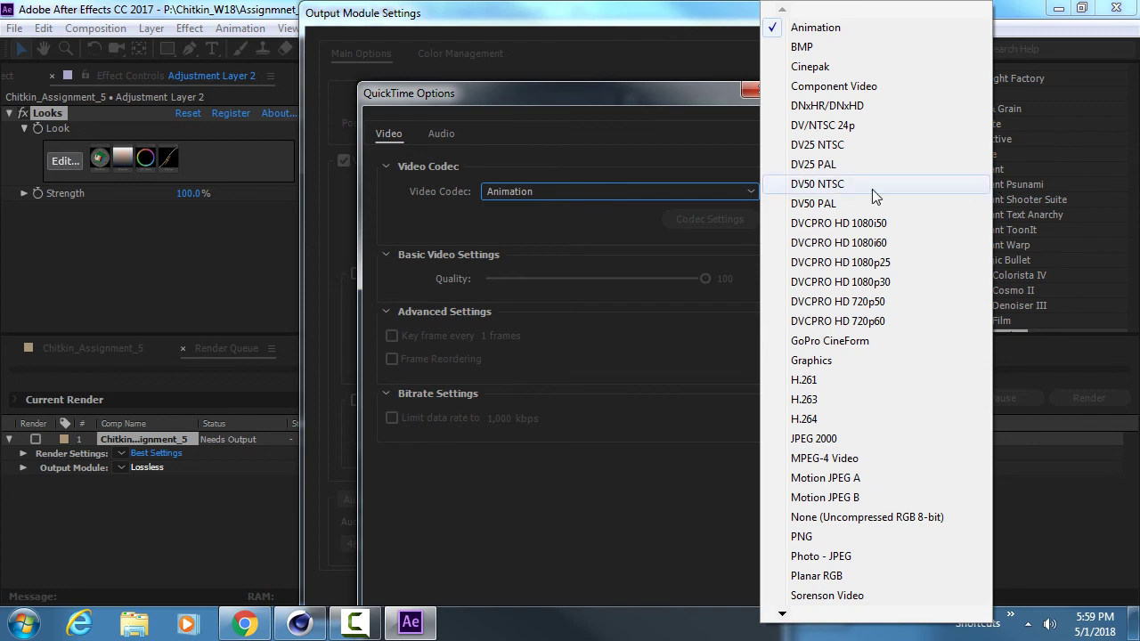
click(852, 422)
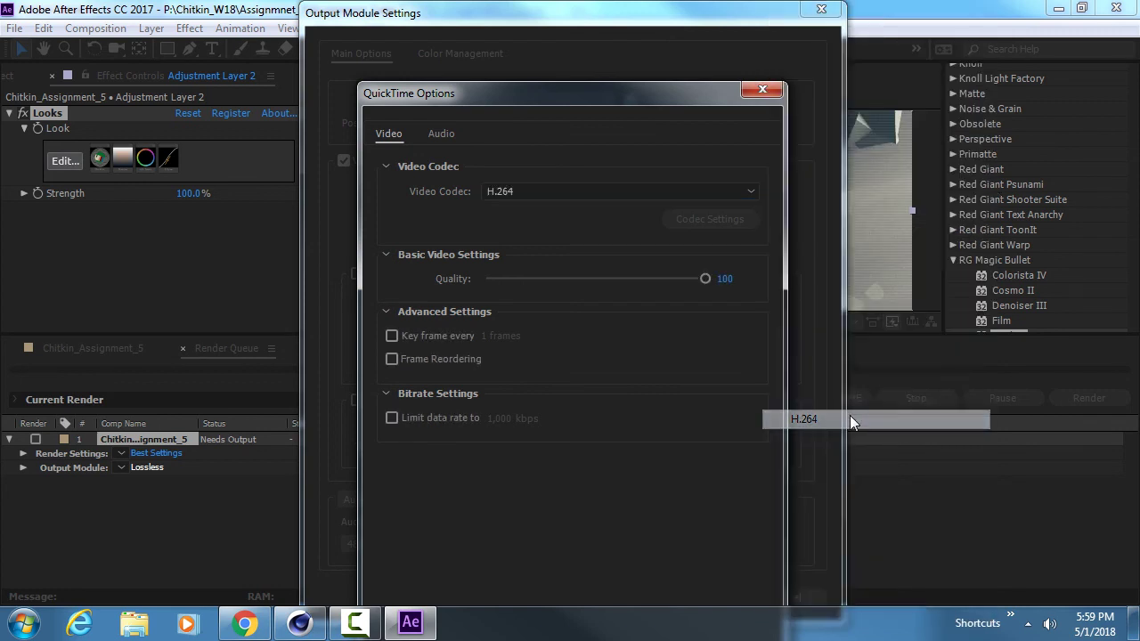
drag(560, 84, 569, 20)
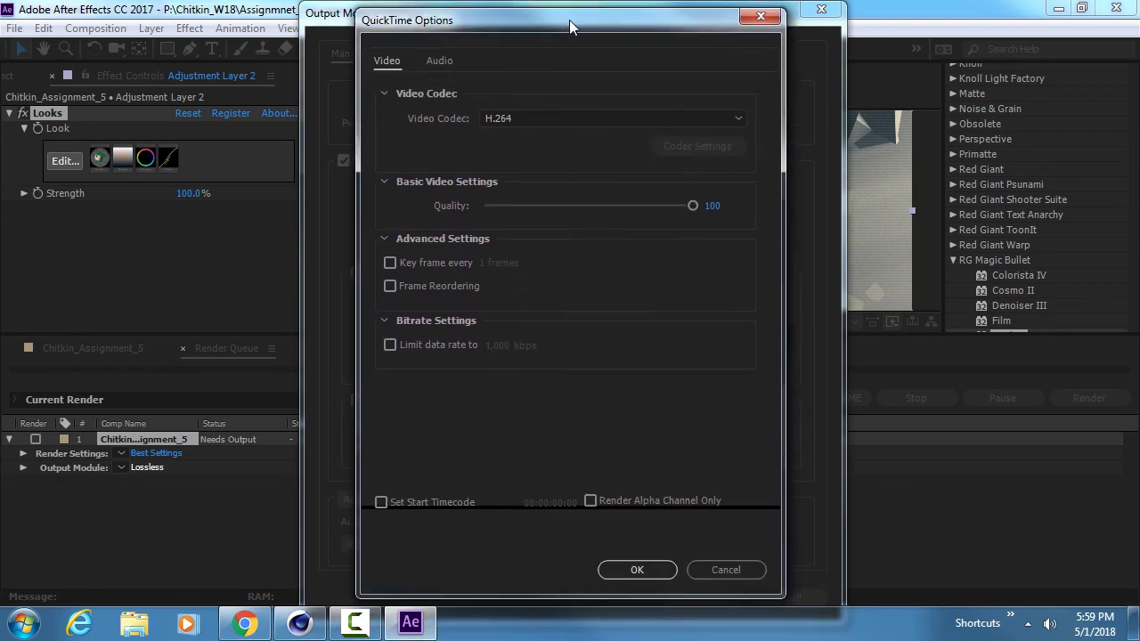
click(624, 571)
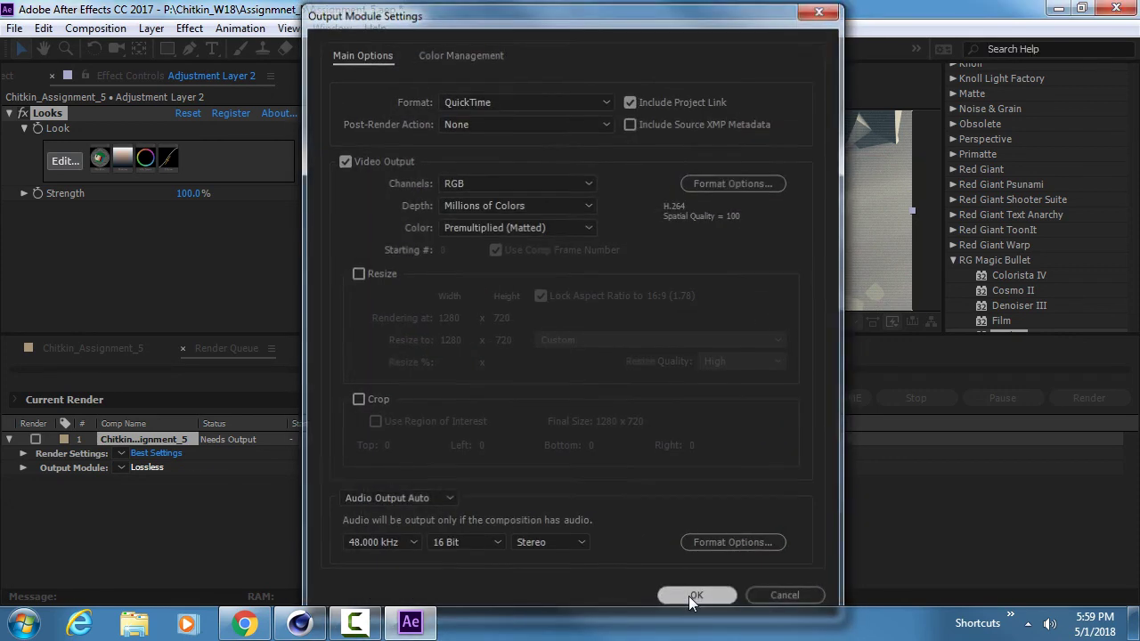
click(694, 595)
click(360, 478)
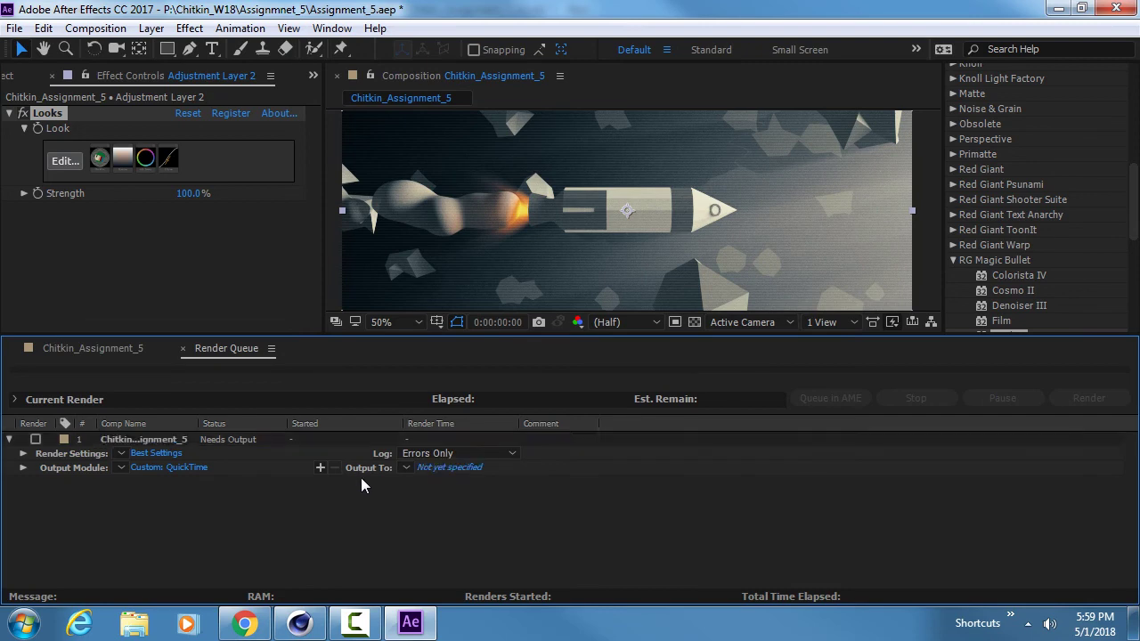
Set the movie to output into the Assignmnet_5 folder under the suggested file name and render it
click(441, 468)
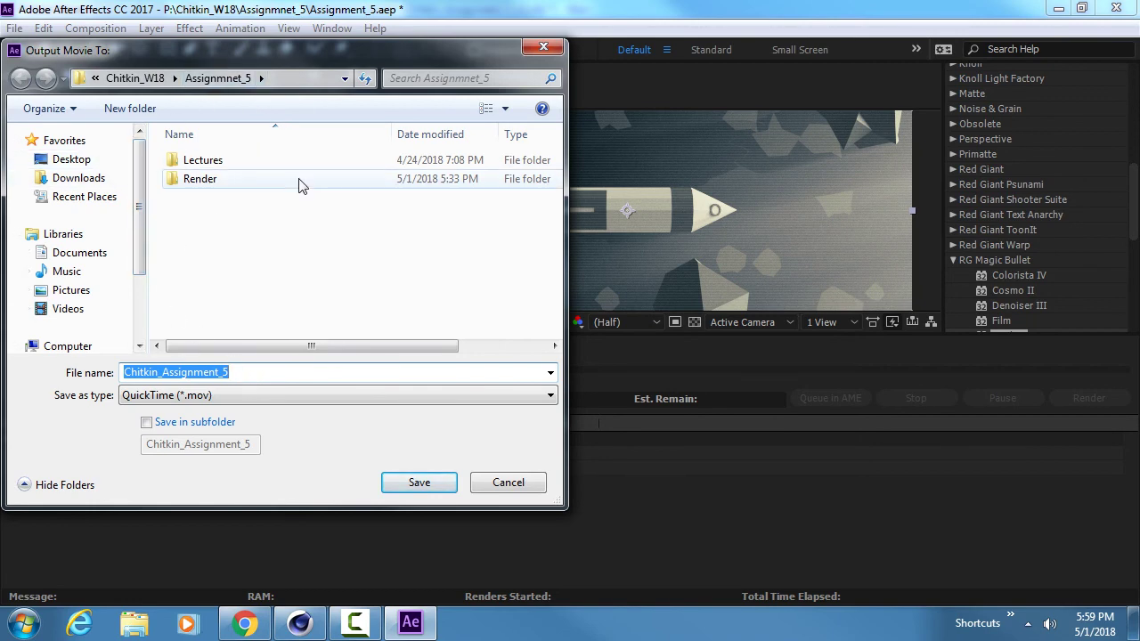
click(415, 482)
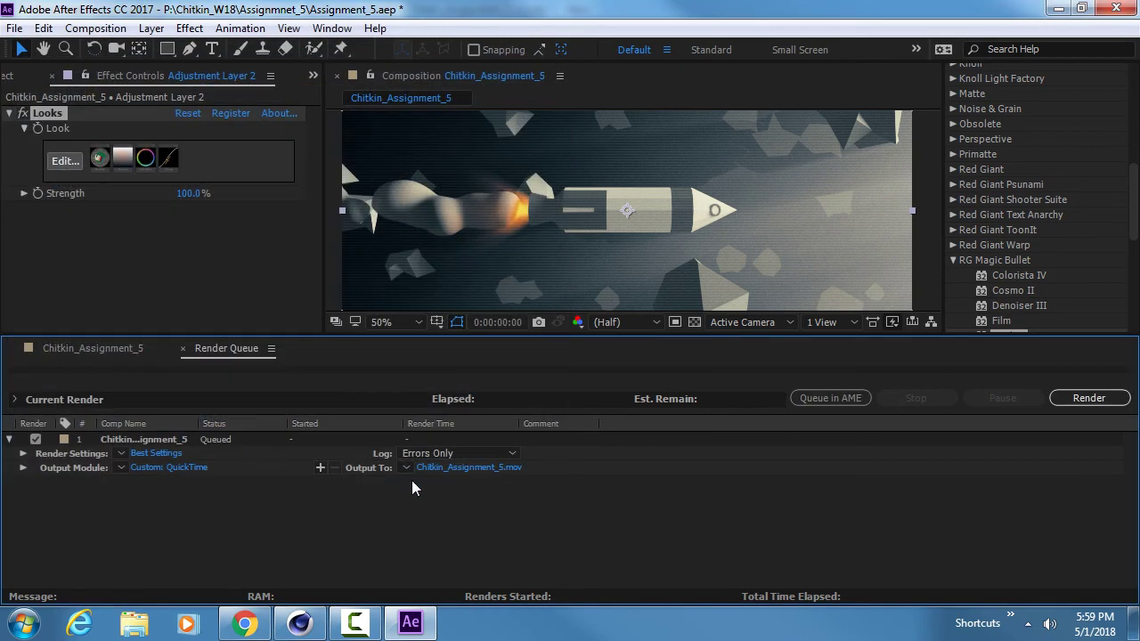
click(1092, 400)
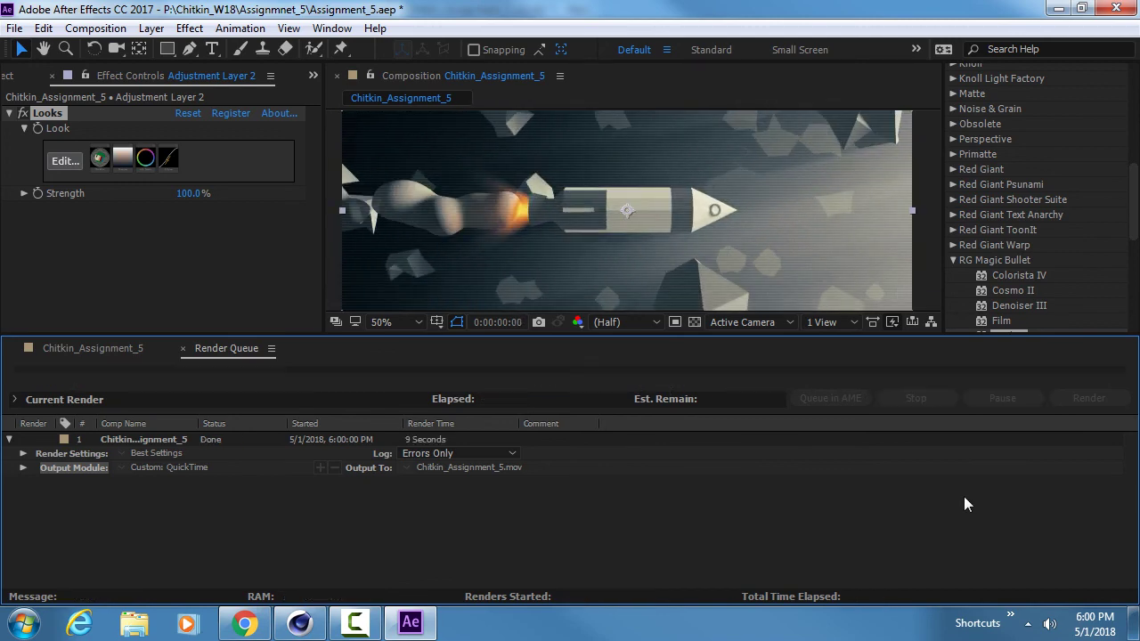
Expand the finished render's output module details and open its destination folder in Windows Explorer
click(23, 468)
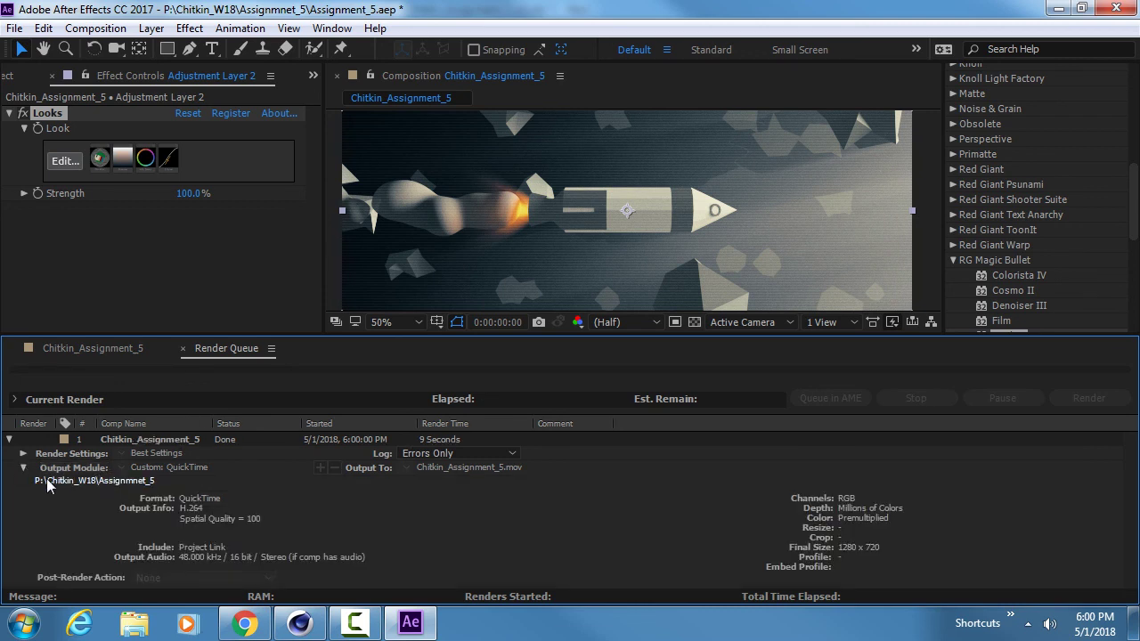
click(23, 468)
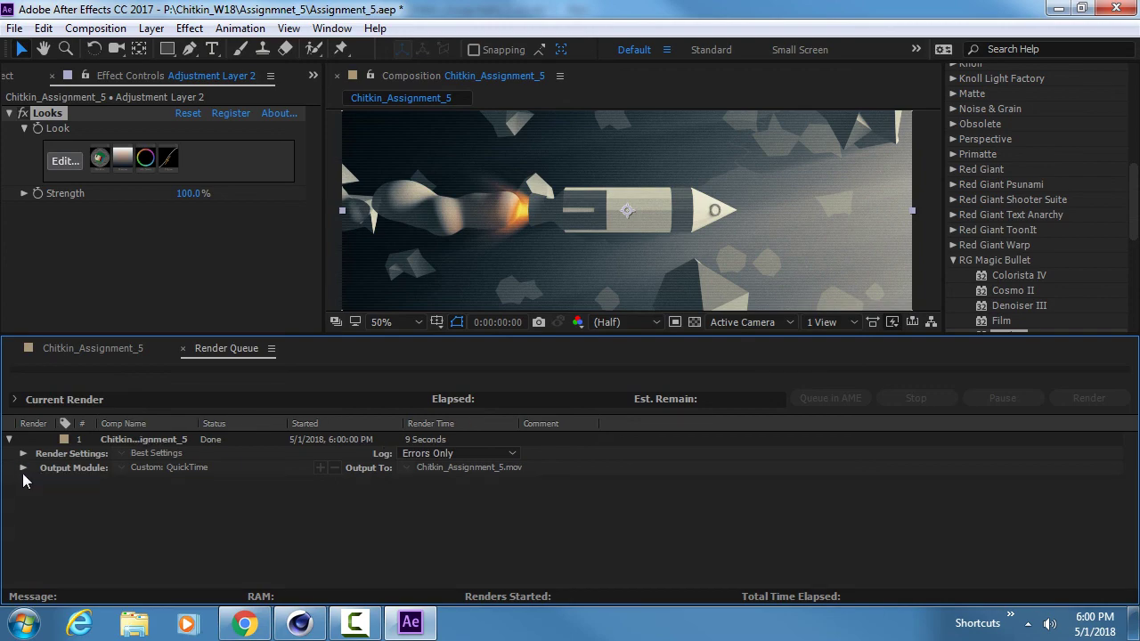
click(24, 470)
click(75, 482)
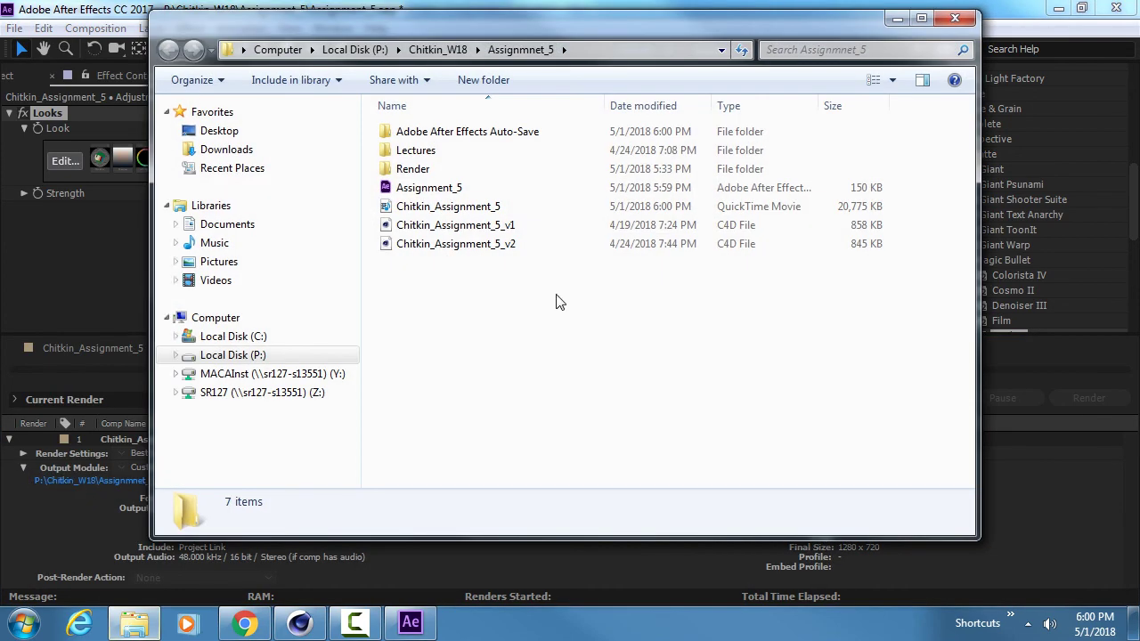
Copy the rendered QuickTime movie into the Assignment_5_TURN_IN folder under 2510 on the Z: network drive
click(472, 209)
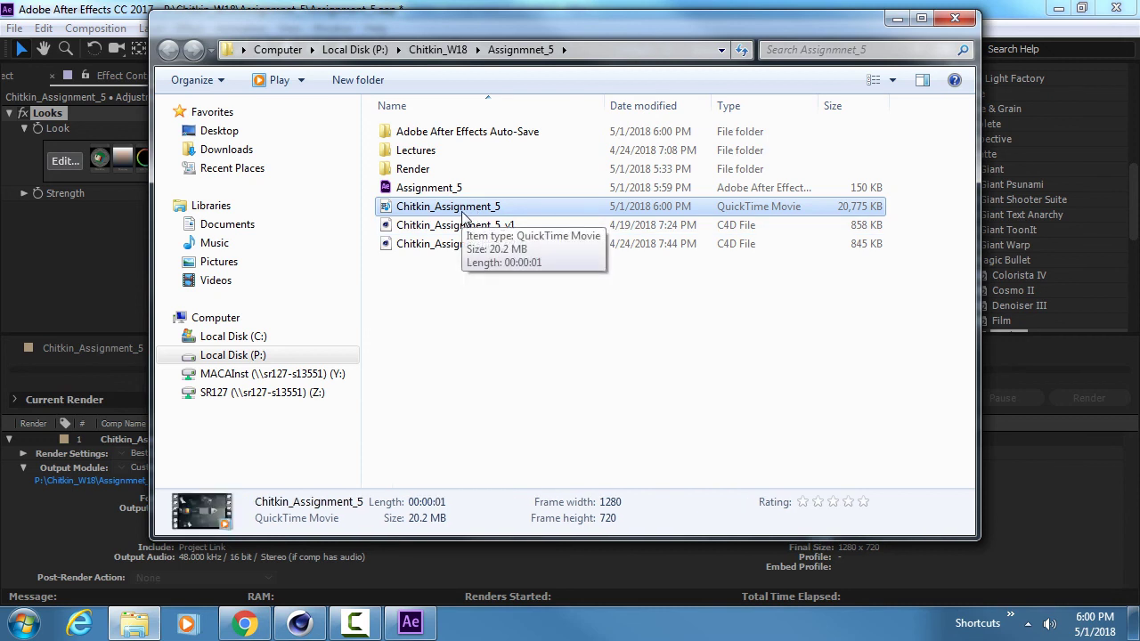
click(264, 392)
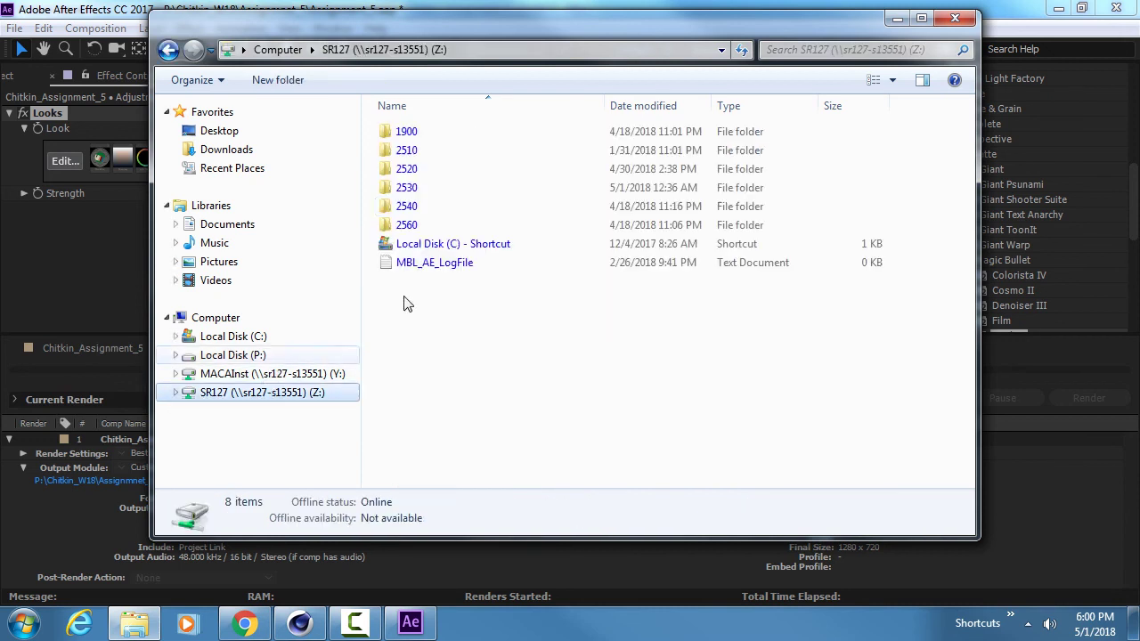
double_click(469, 151)
double_click(488, 151)
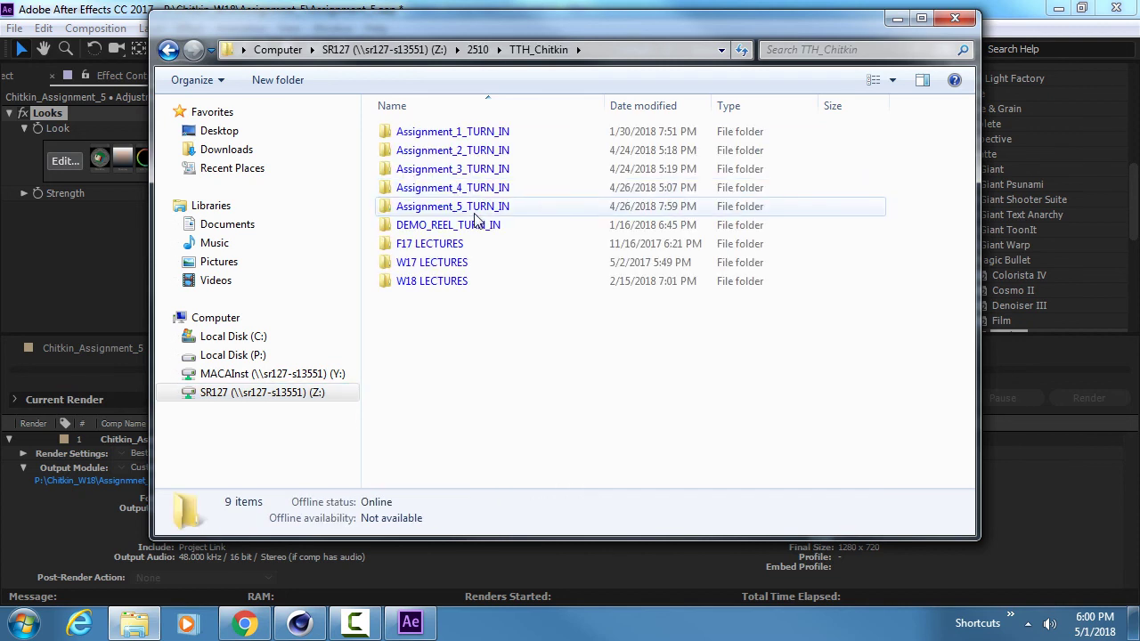
double_click(473, 210)
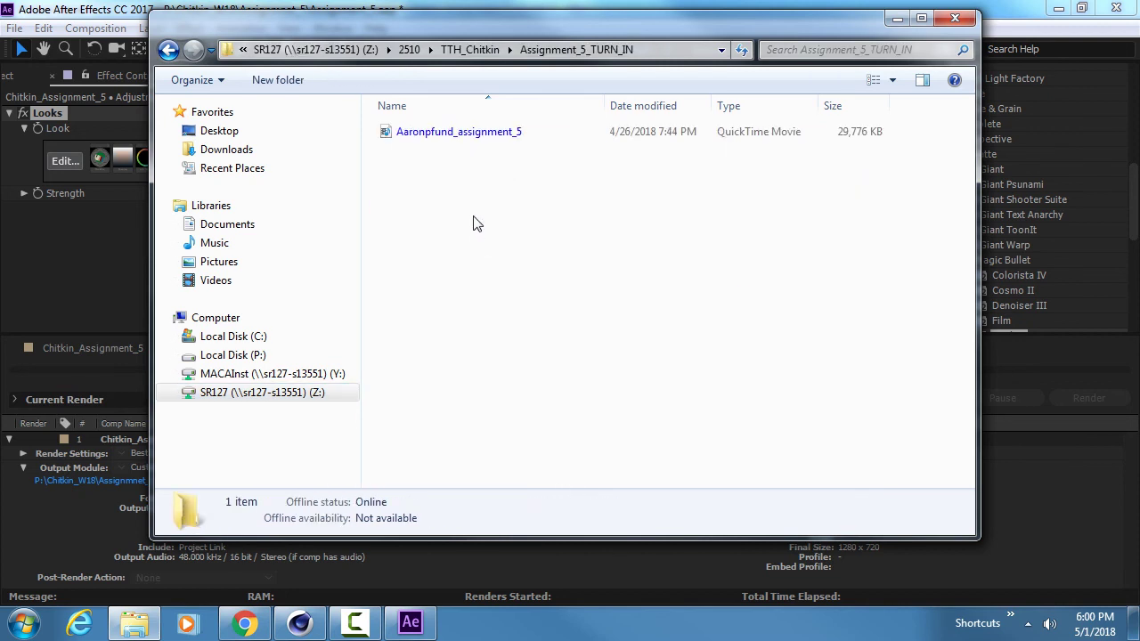
key(ctrl+v)
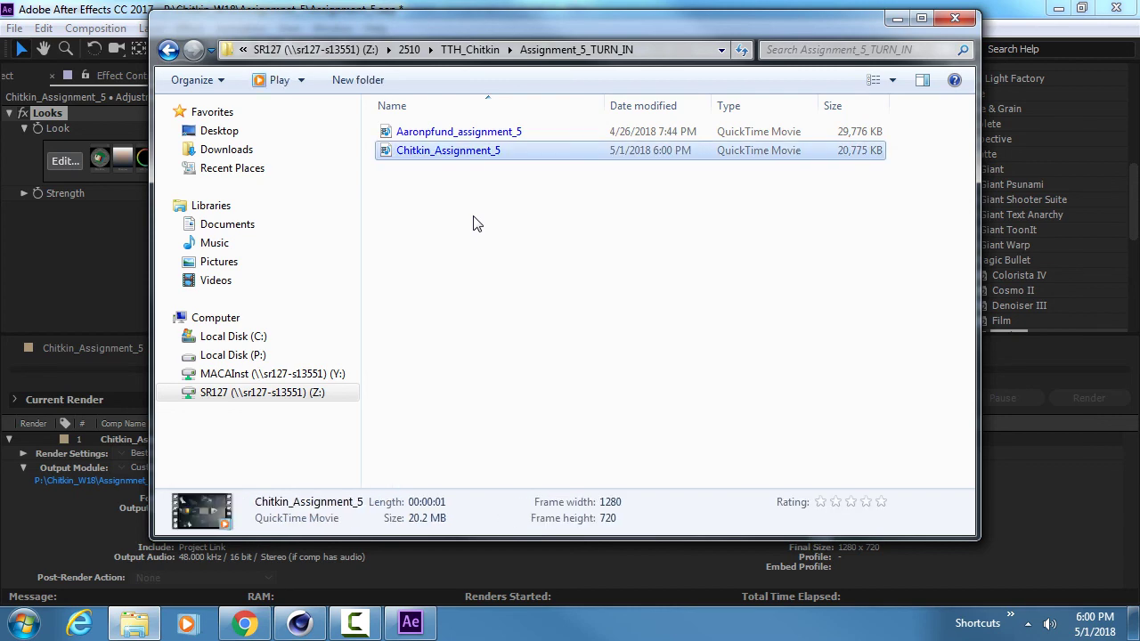
Return to After Effects from the turn-in folder and save the project again
drag(422, 27, 455, 39)
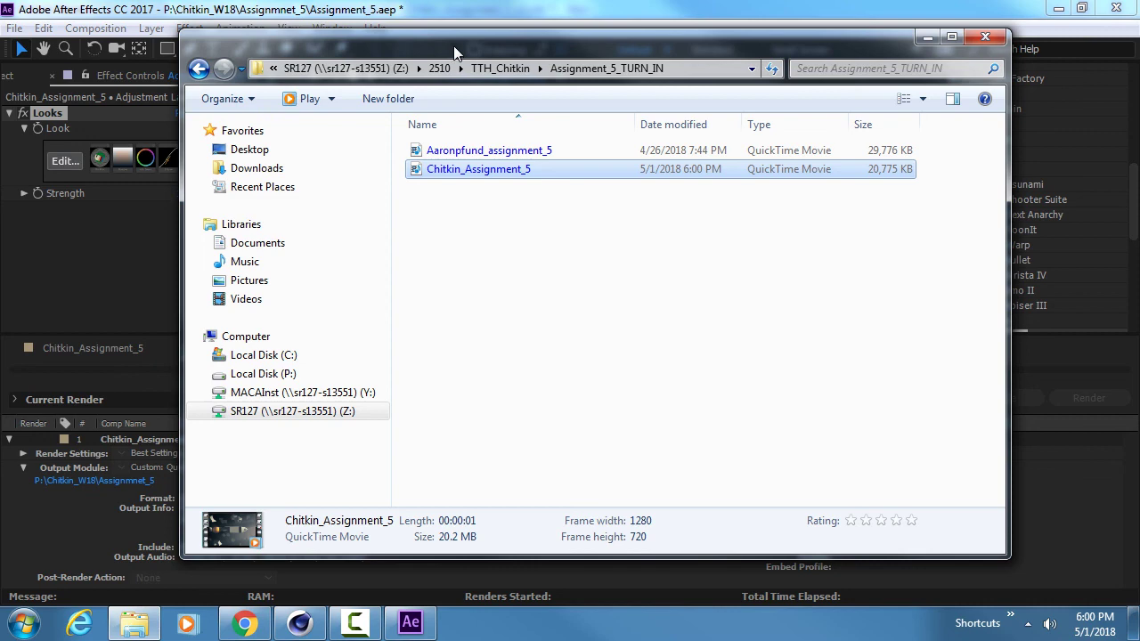
drag(454, 46, 485, 44)
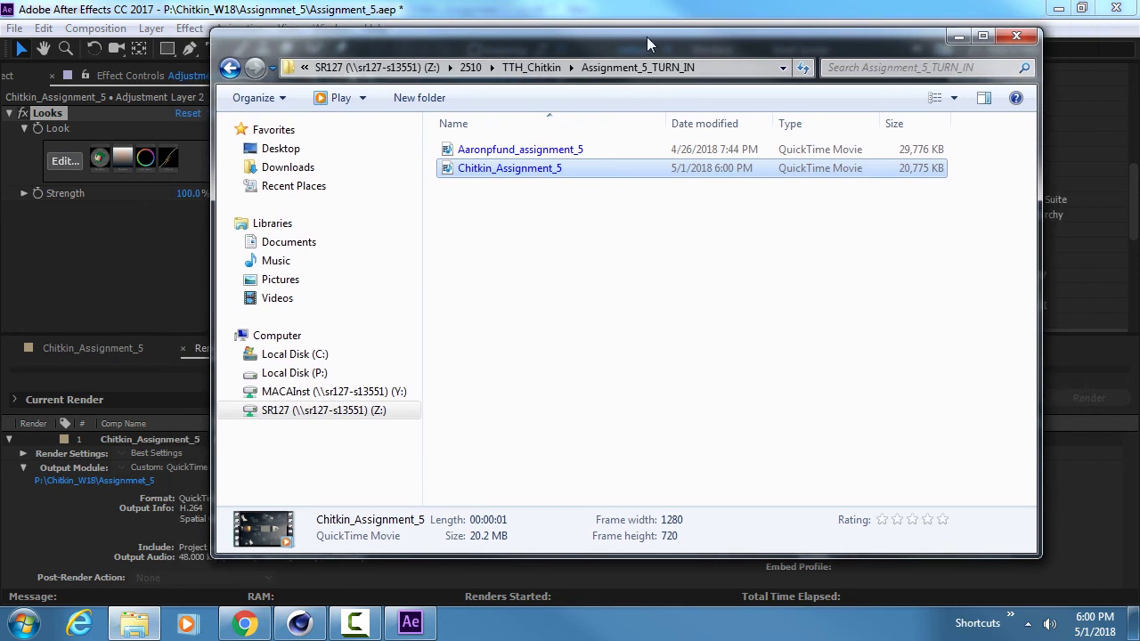
click(851, 20)
key(ctrl+s)
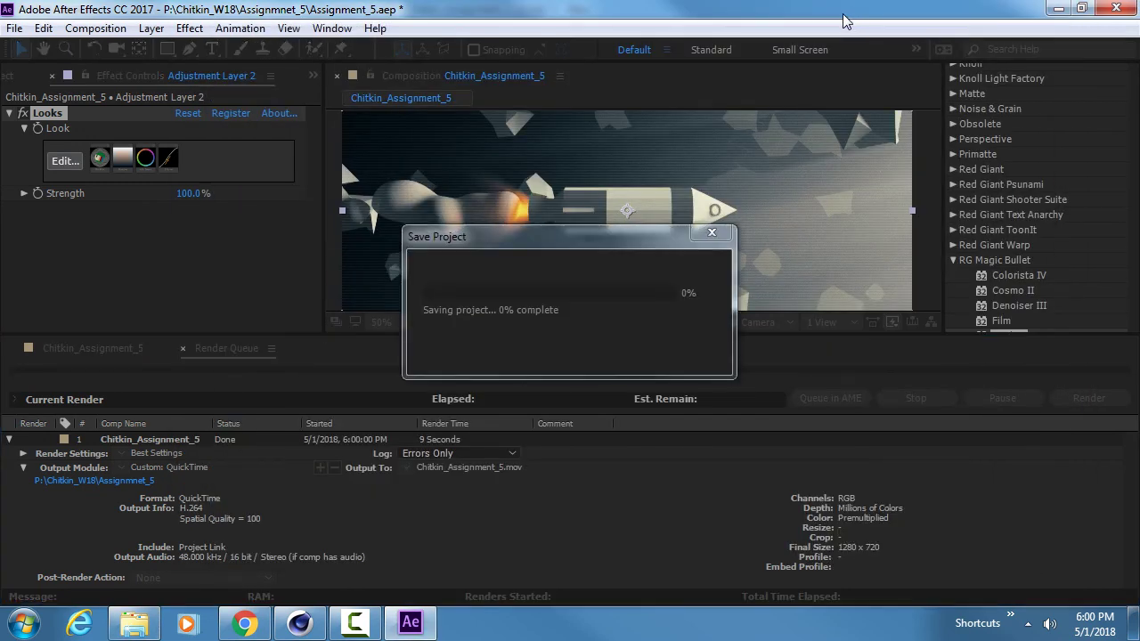
click(355, 623)
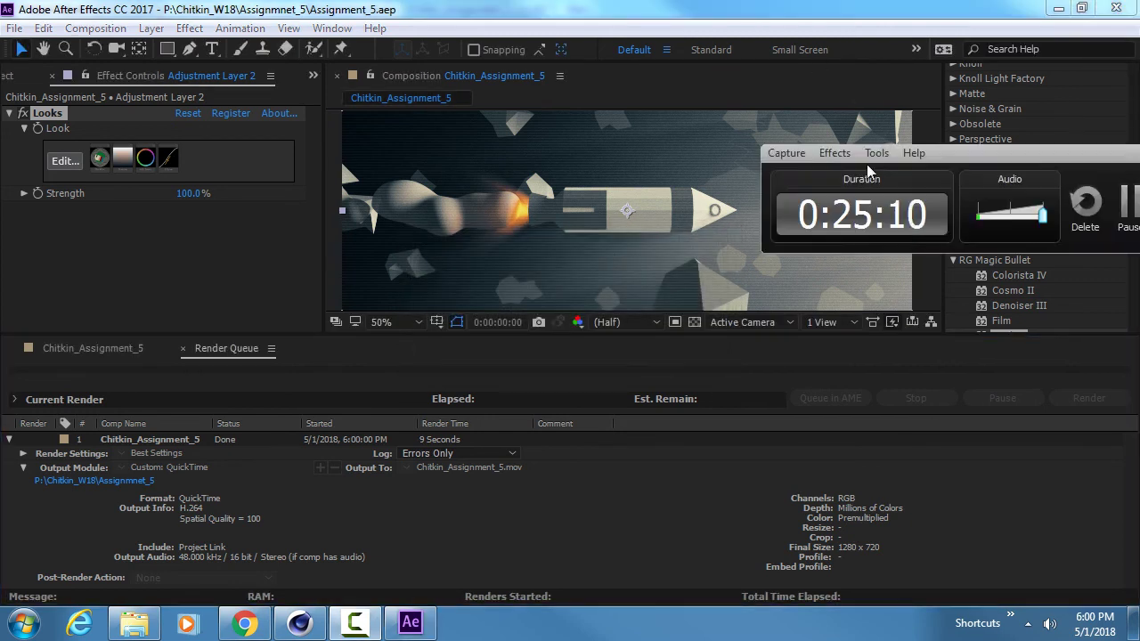
drag(972, 148, 595, 140)
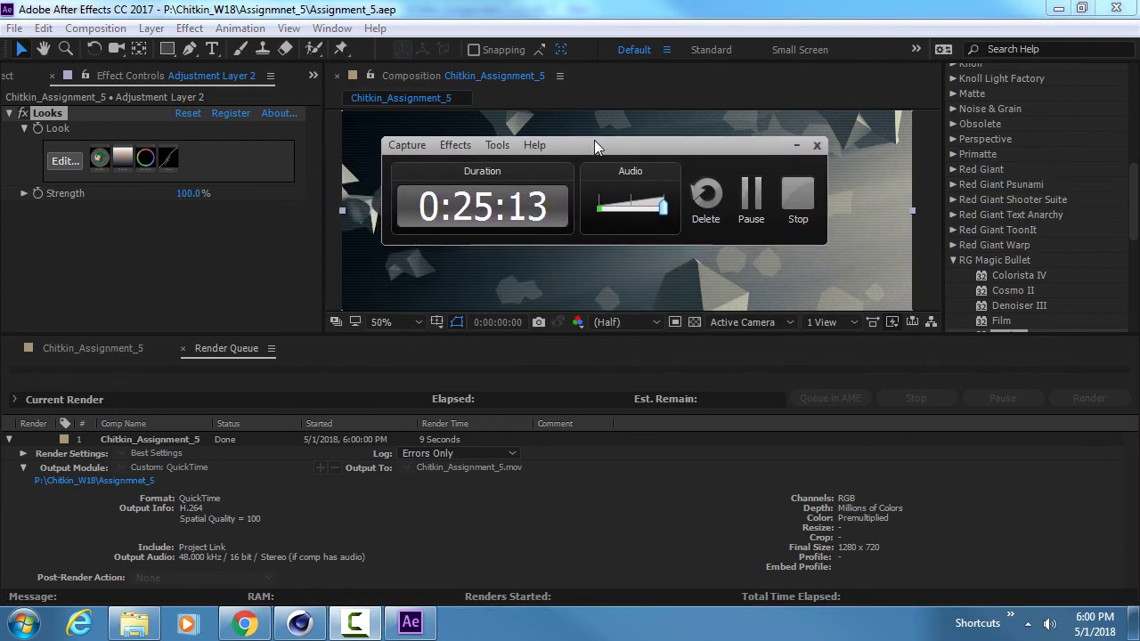